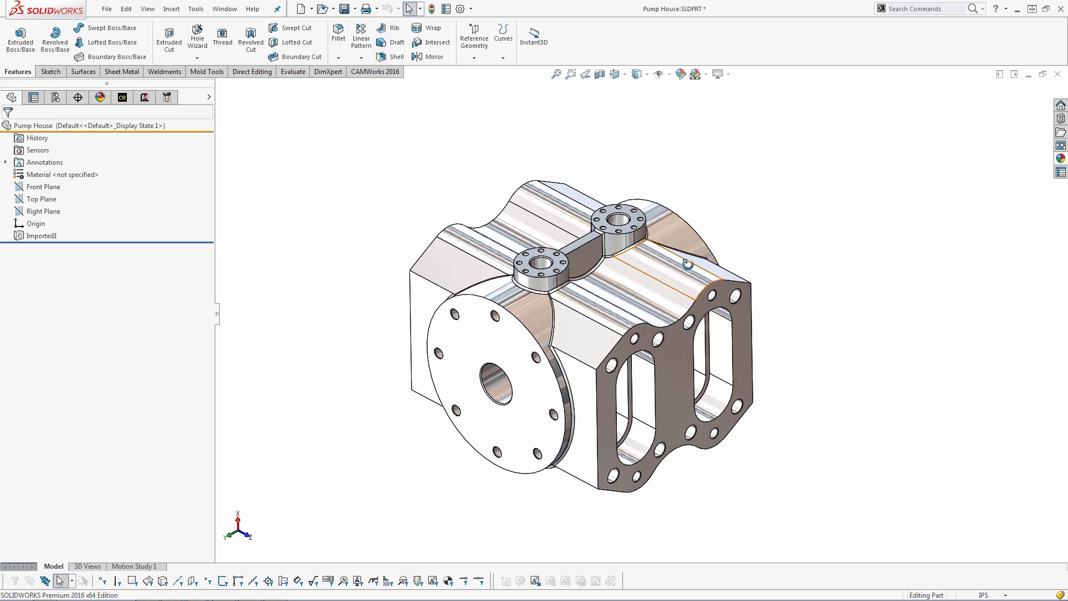
Open the CAMWorks feature tree and extract the machinable features from the pump house part
left_click(131, 99)
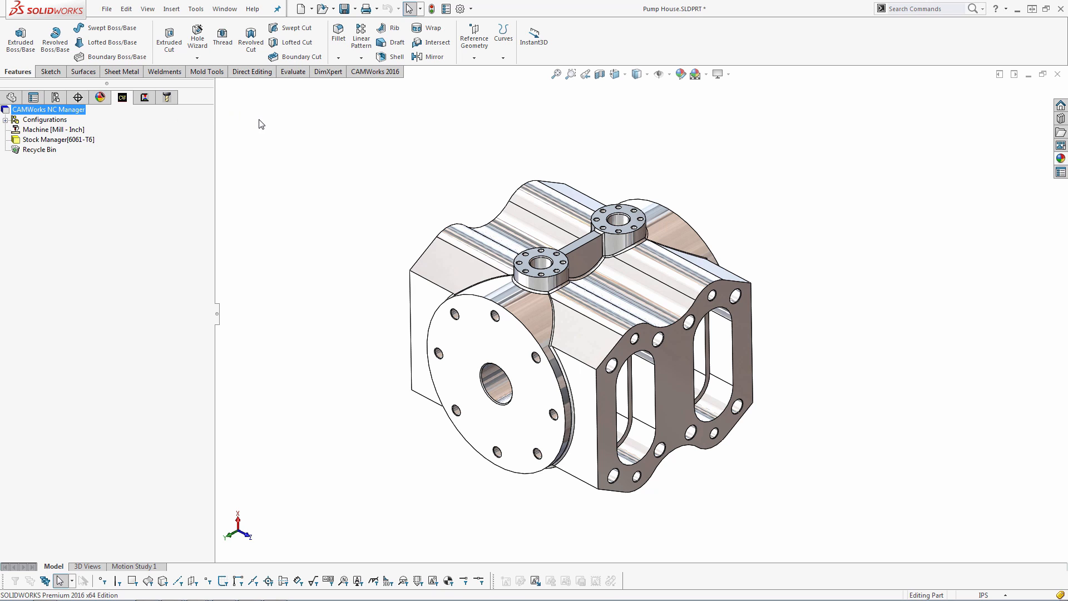
left_click(375, 72)
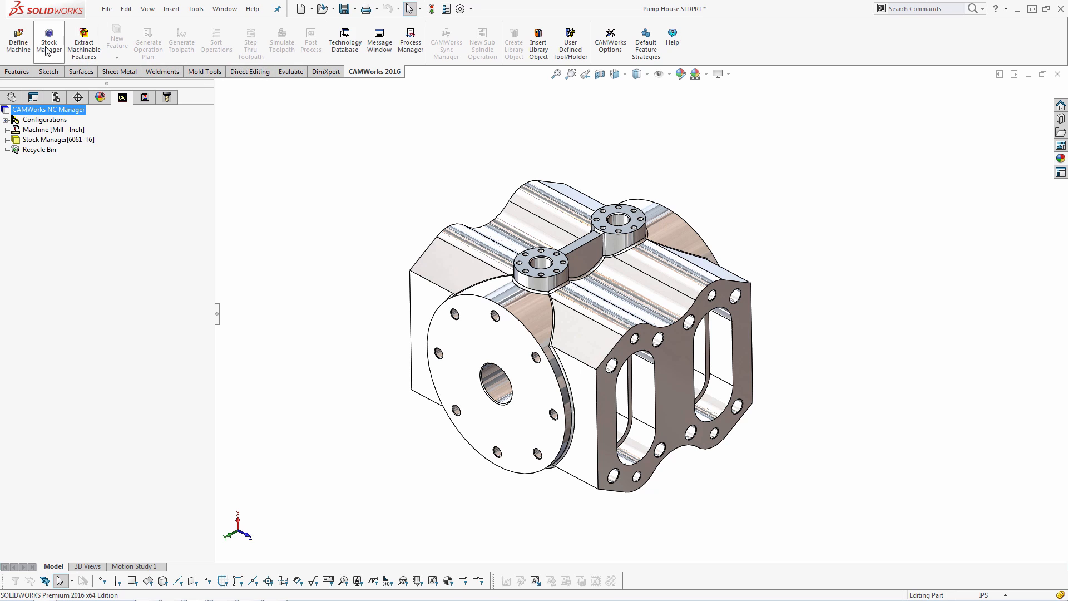
left_click(84, 45)
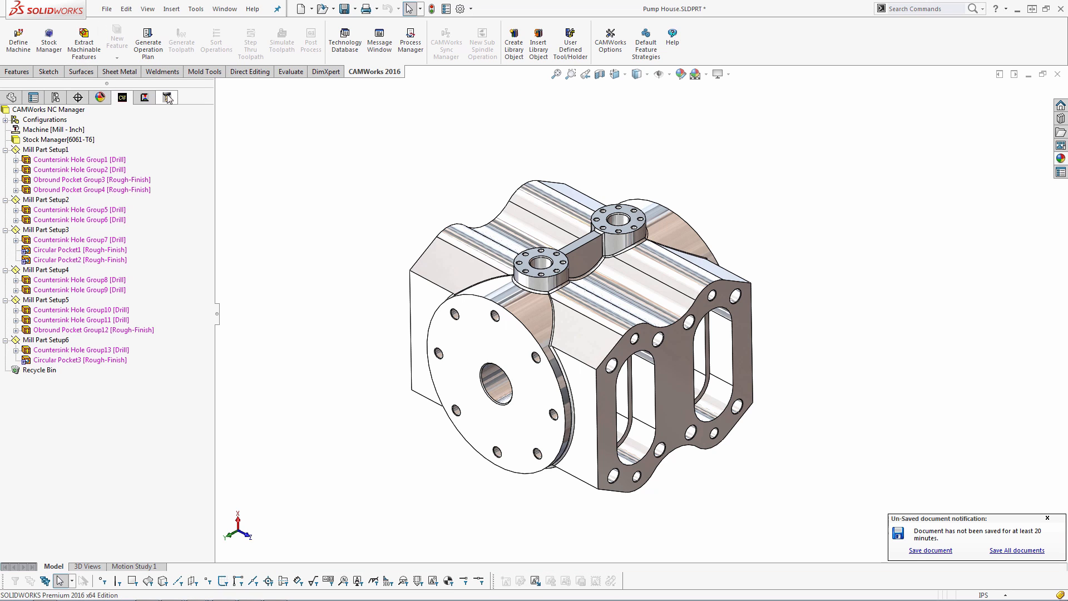
Review the extracted features in the mill part setups and generate the operation plan
left_click(59, 151)
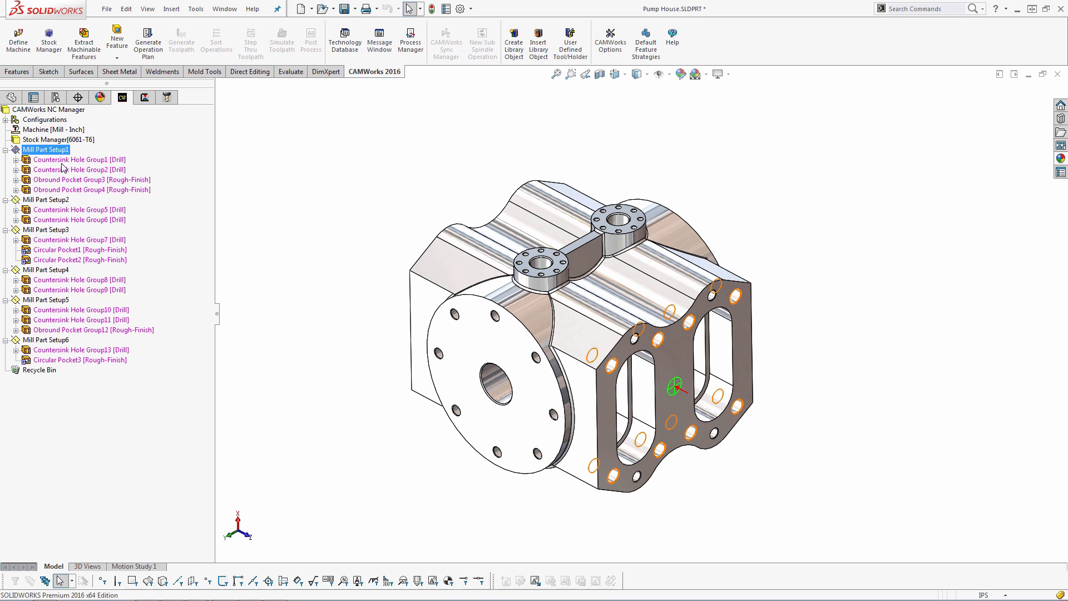
left_click(74, 179)
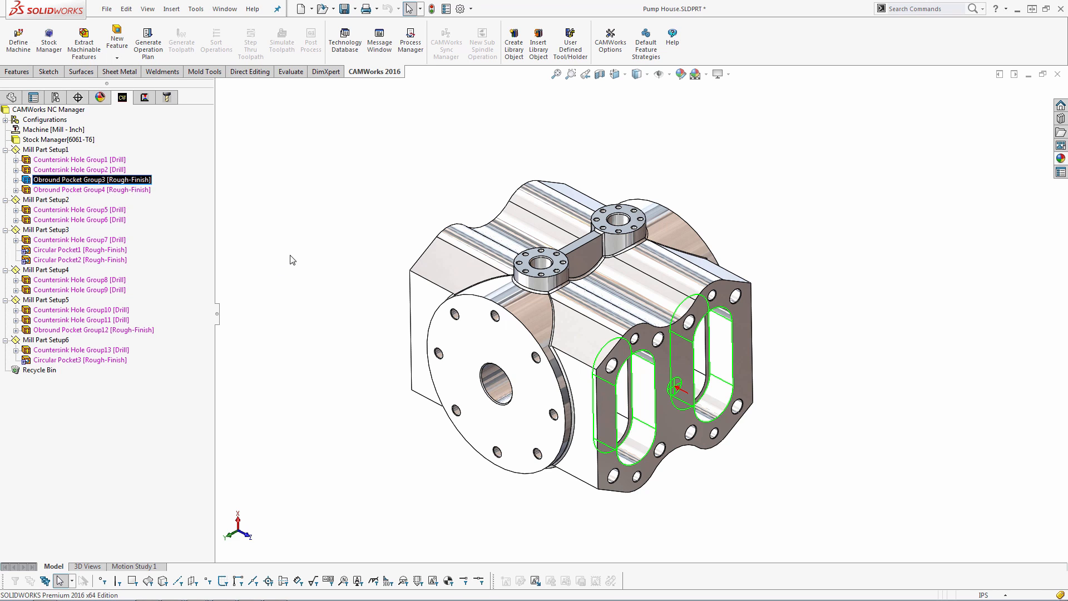
left_click(155, 46)
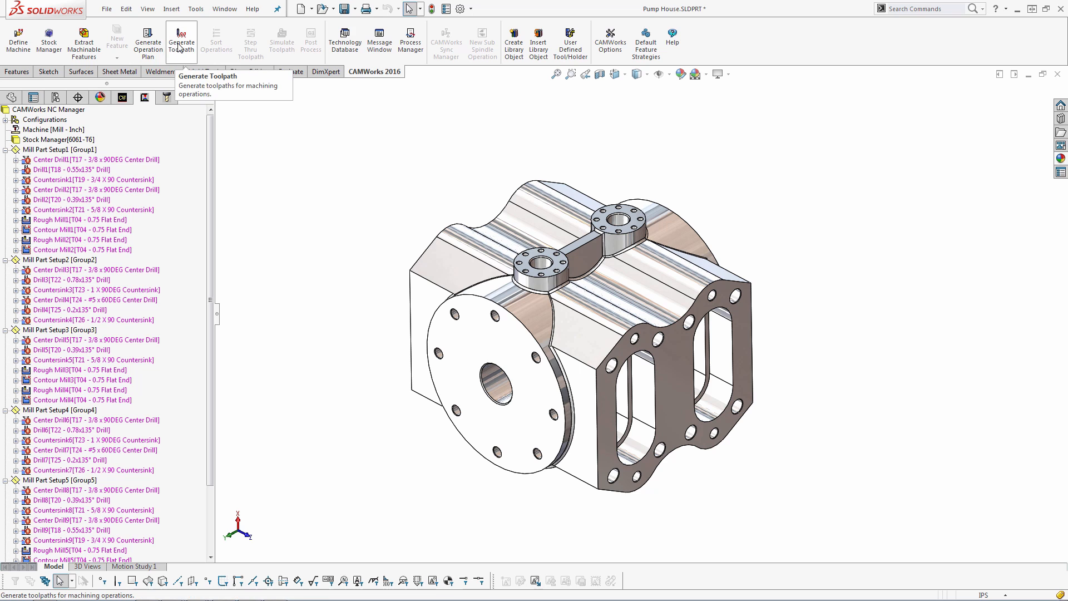
Generate toolpaths for all operations and widen the operation tree to review them
left_click(175, 43)
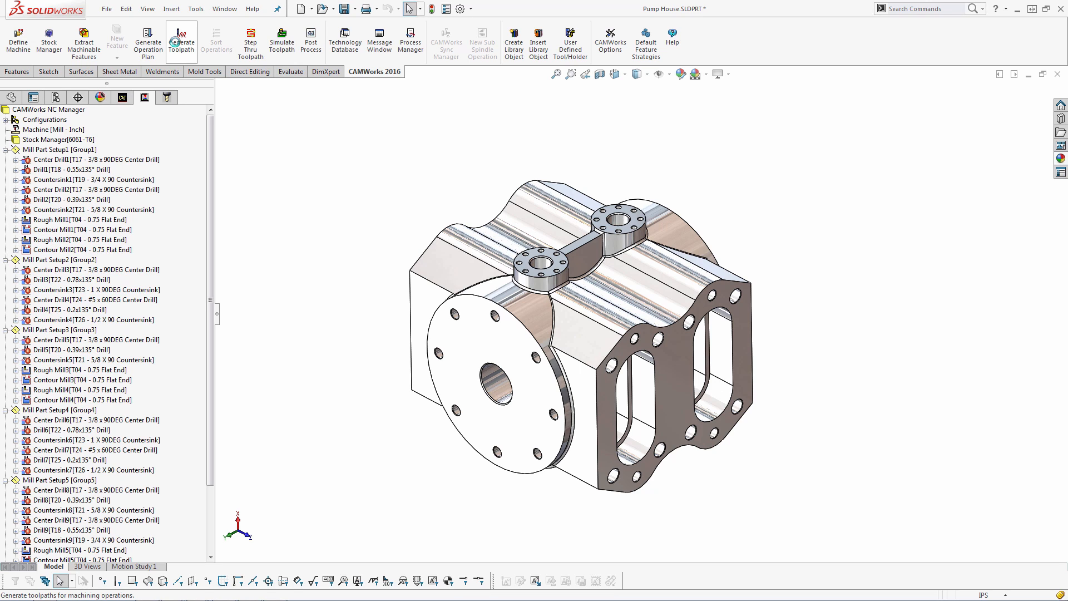
left_click_drag(215, 194, 237, 195)
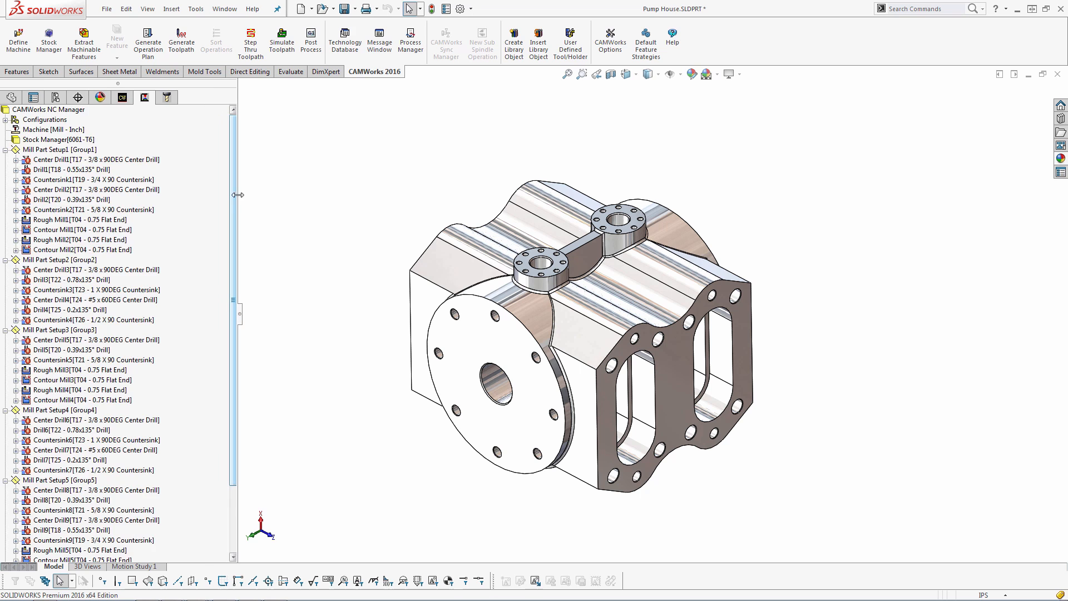
scroll(107, 267, "down", 3)
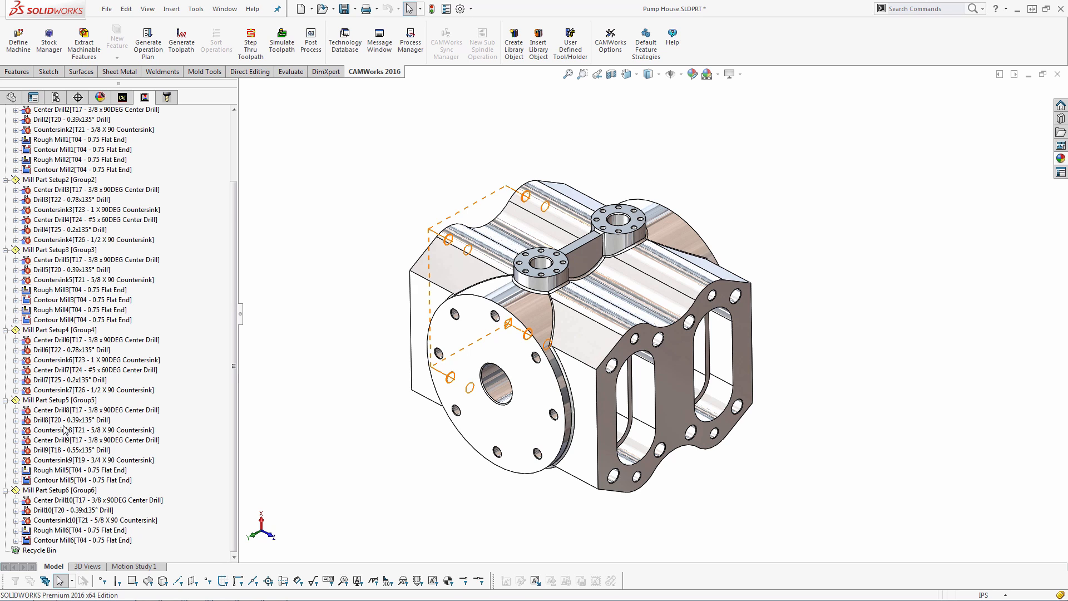
Simulate the toolpaths to the end, toggle the comparison with the design part, and close the simulation
left_click(284, 45)
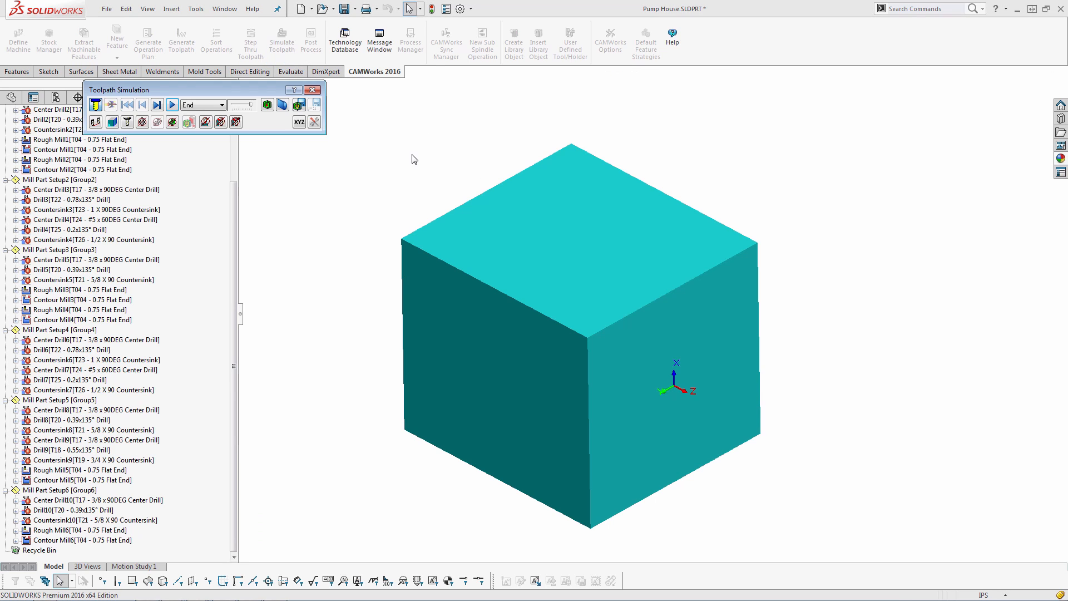
left_click(175, 105)
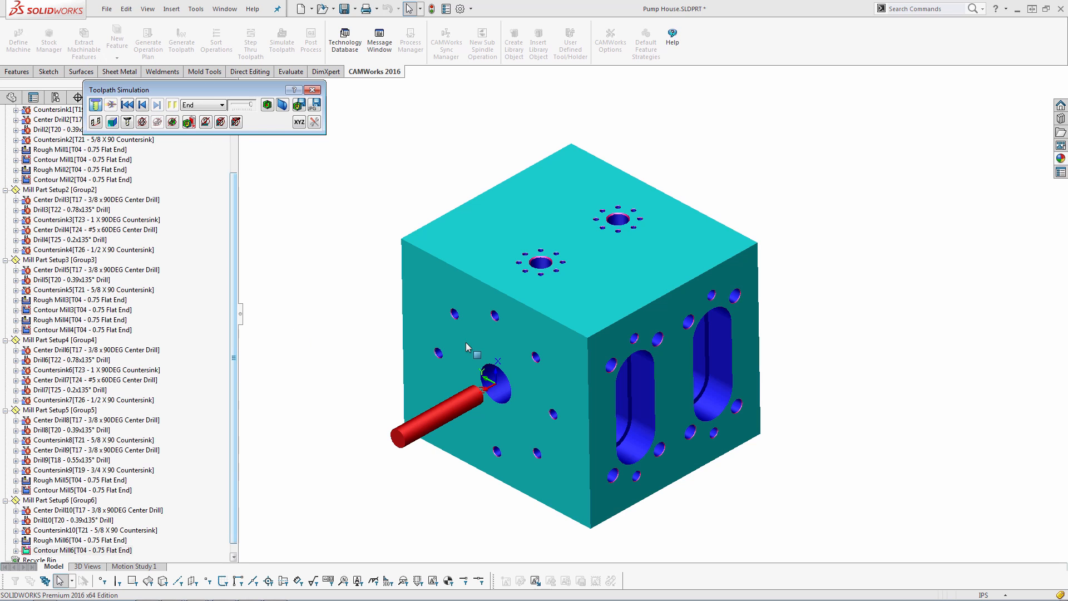
left_click(269, 106)
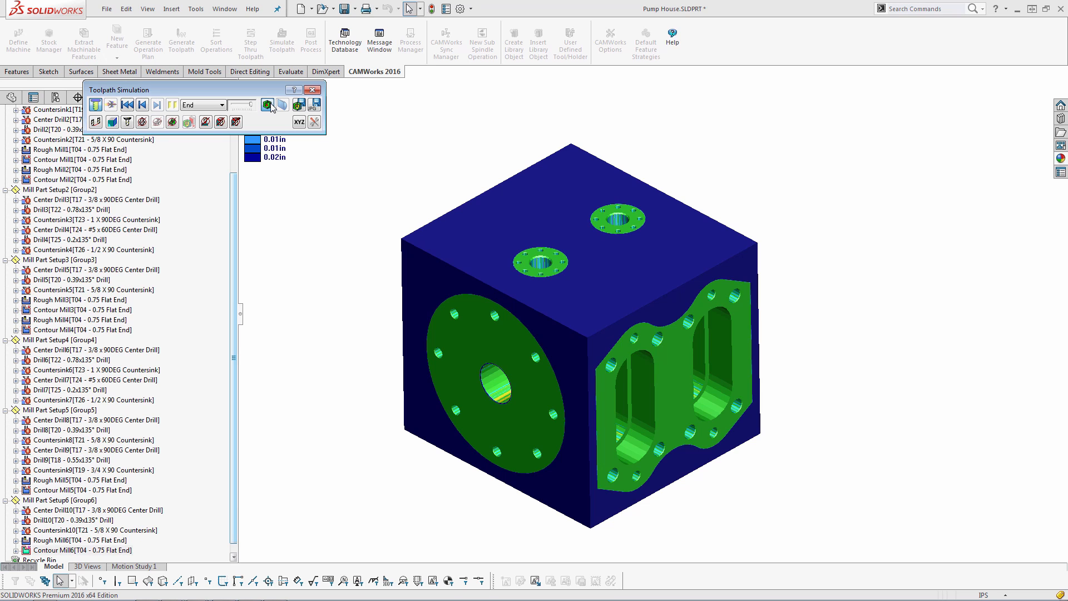
left_click(269, 106)
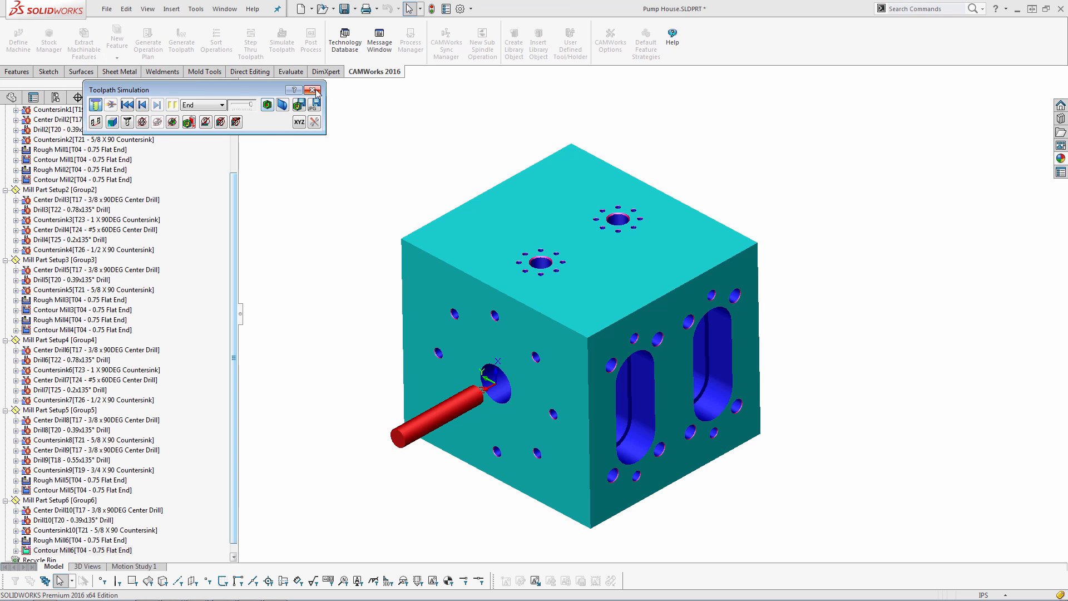
left_click(312, 89)
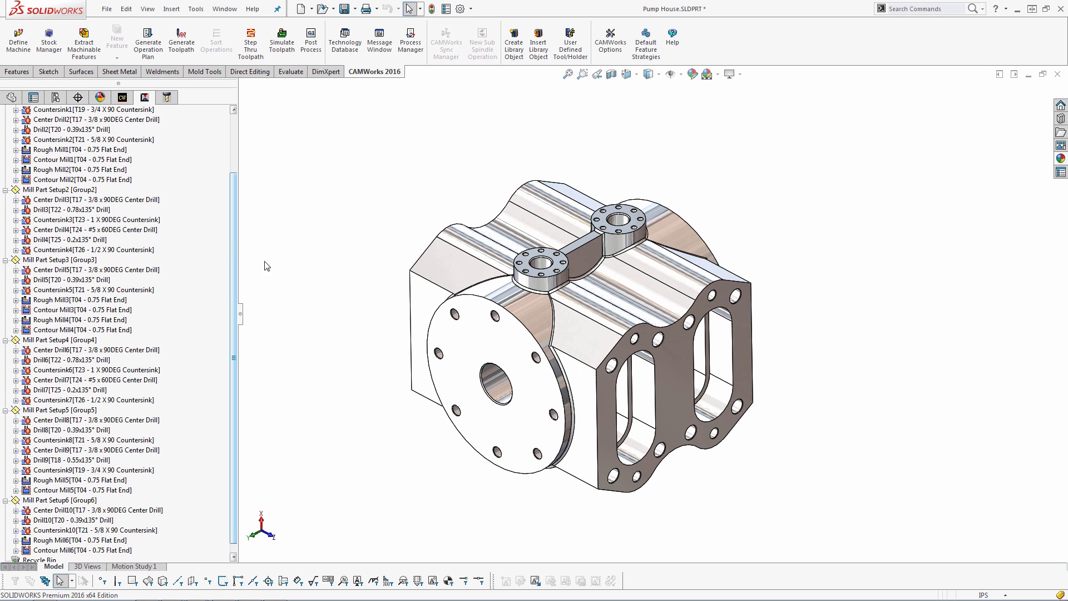
Insert a Post Program Stop post operation into Mill Part Setup1
left_click_drag(233, 232, 235, 160)
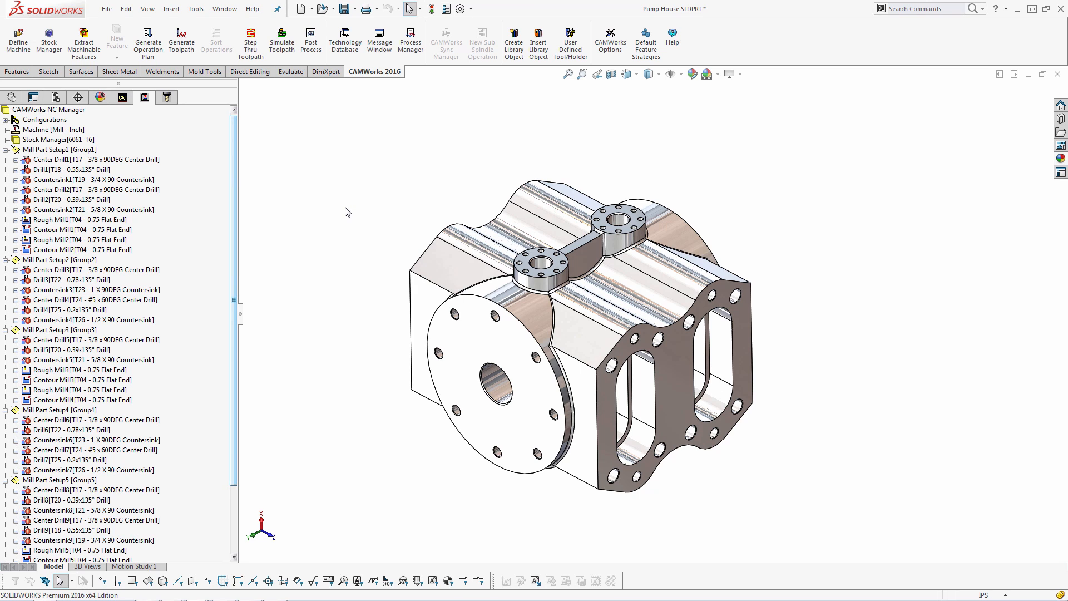
left_click(64, 150)
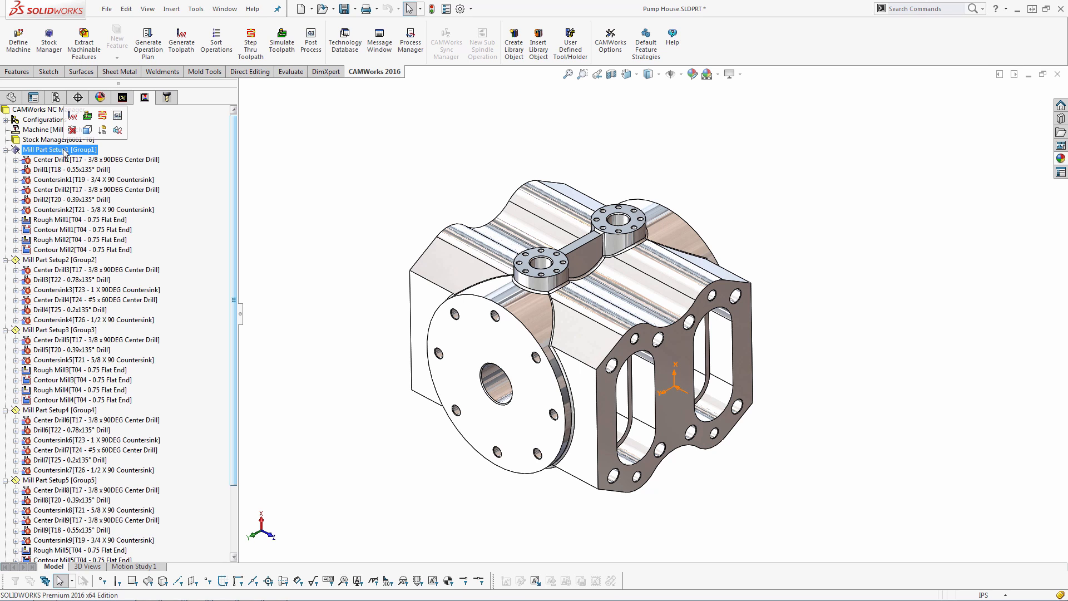
right_click(65, 152)
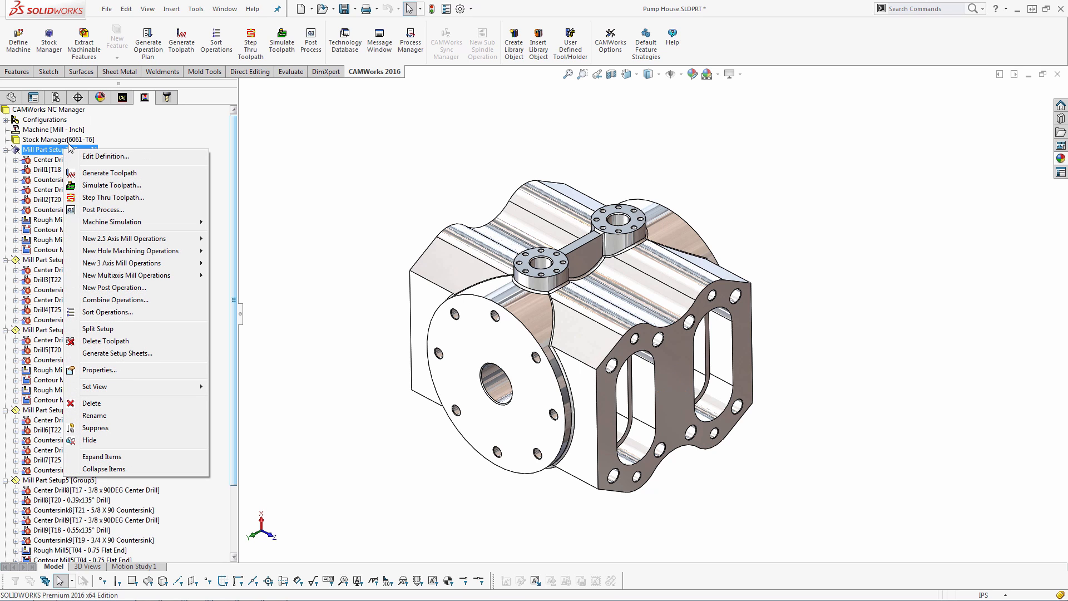
left_click(127, 288)
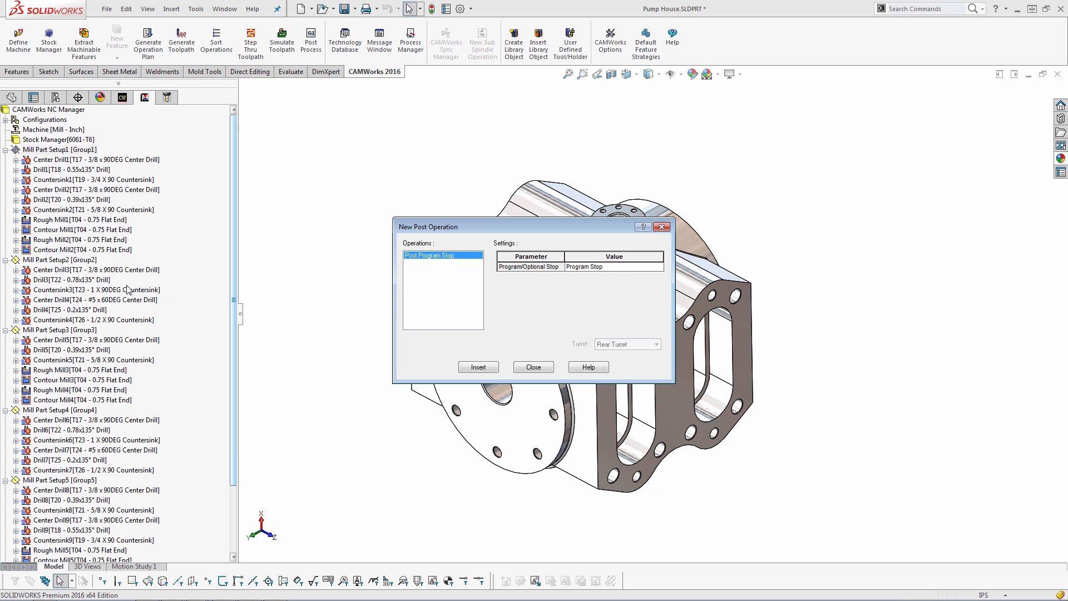
left_click(475, 367)
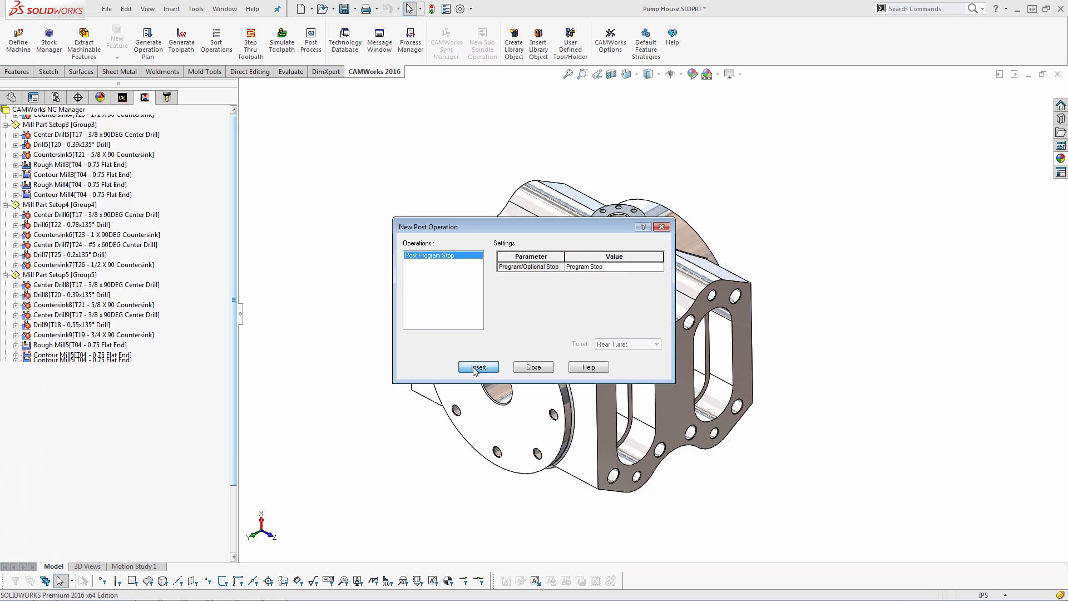
left_click(533, 367)
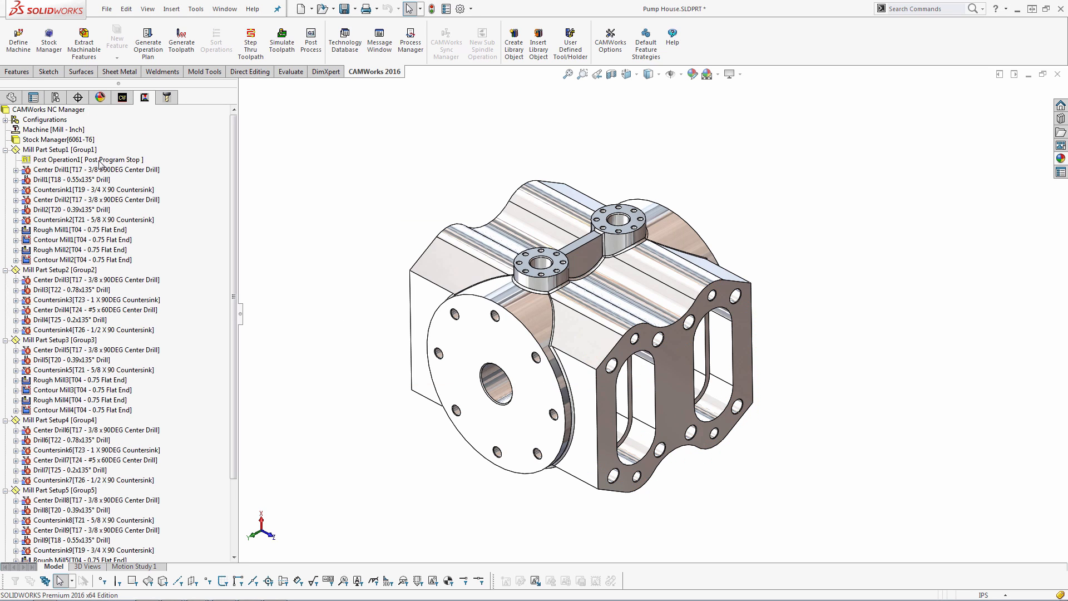
Move the post operation to the end of Mill Part Setup1, after Contour Mill2
left_click(77, 250)
left_click_drag(56, 160, 75, 262)
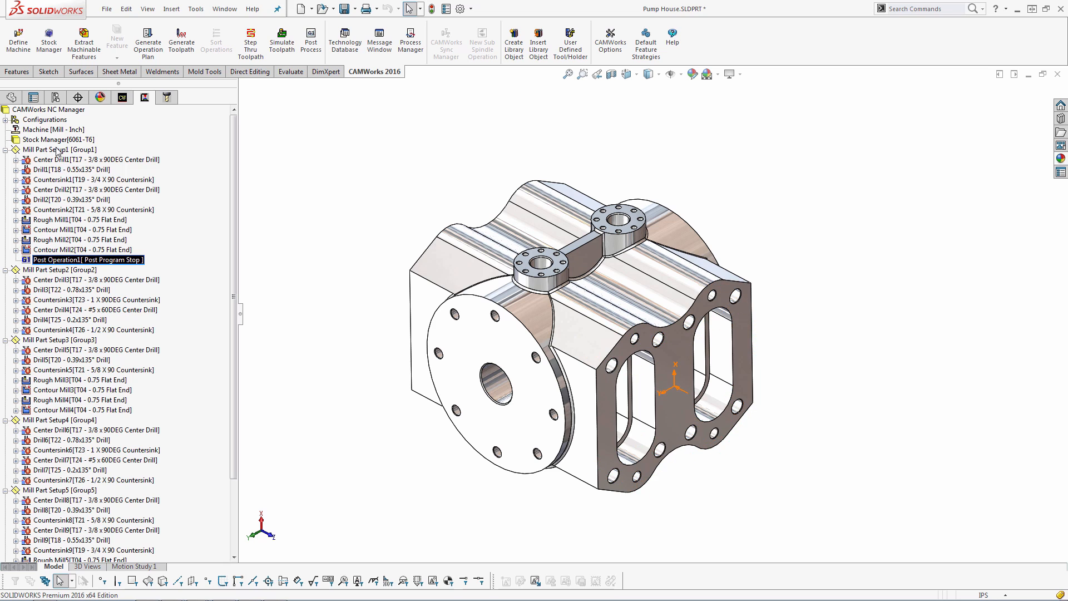
Try to add the operation comment "Flip Pa" to the post operation, cancelling the dialog
right_click(62, 261)
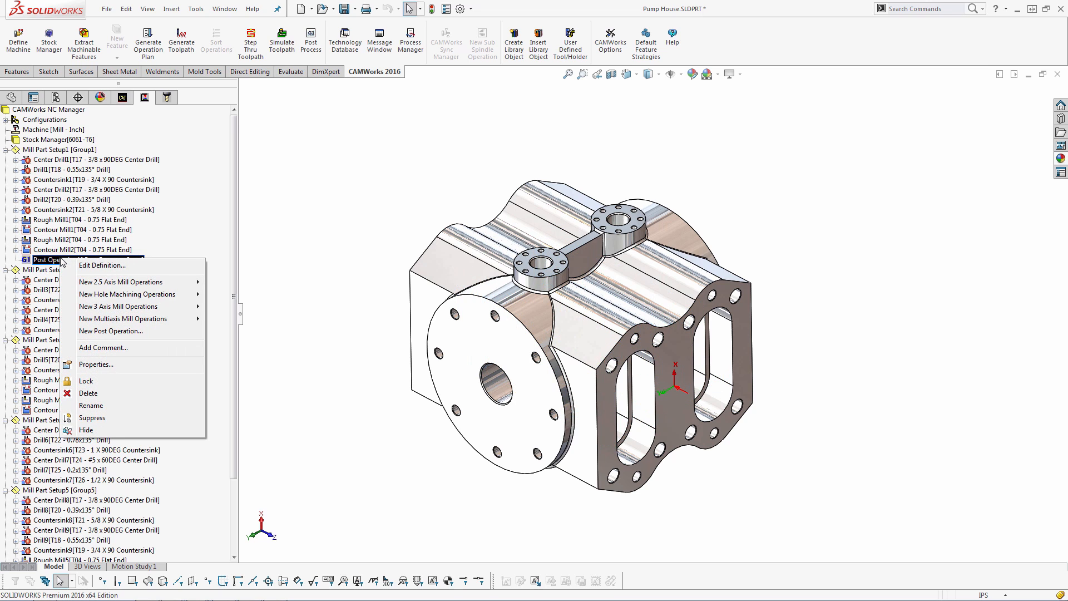
left_click(103, 347)
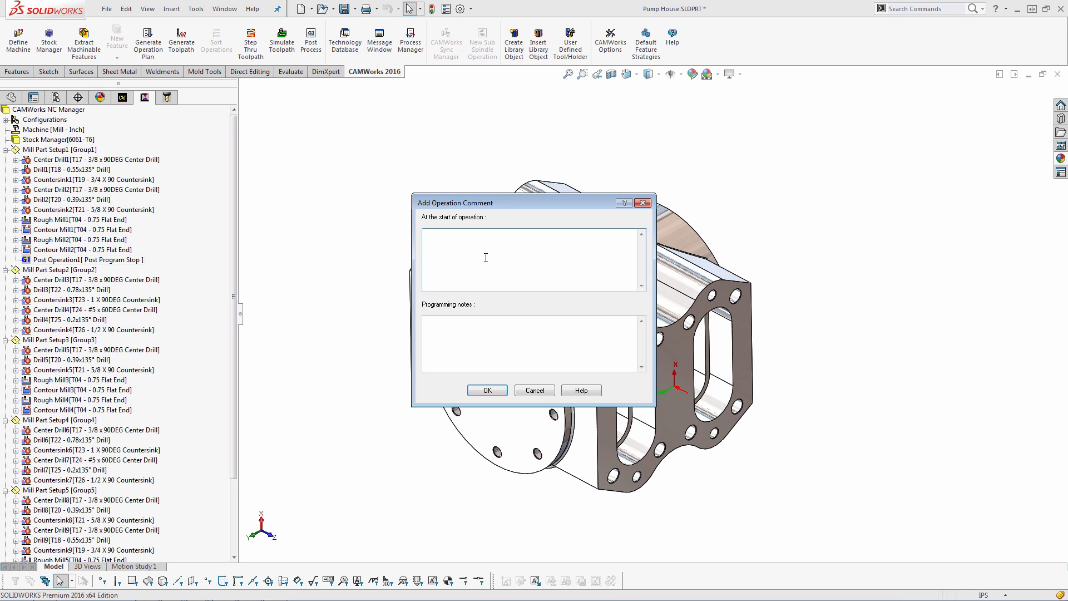
type("Flip Part")
left_click(548, 394)
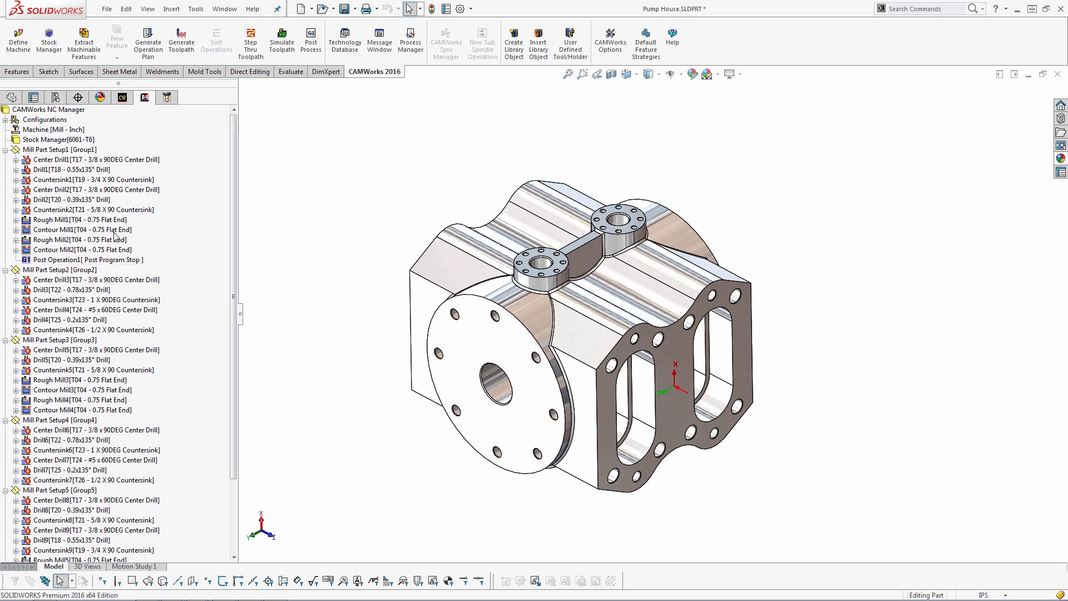
Delete the Post Program Stop operation from Mill Part Setup1
left_click(89, 260)
left_click(85, 250)
left_click(91, 262)
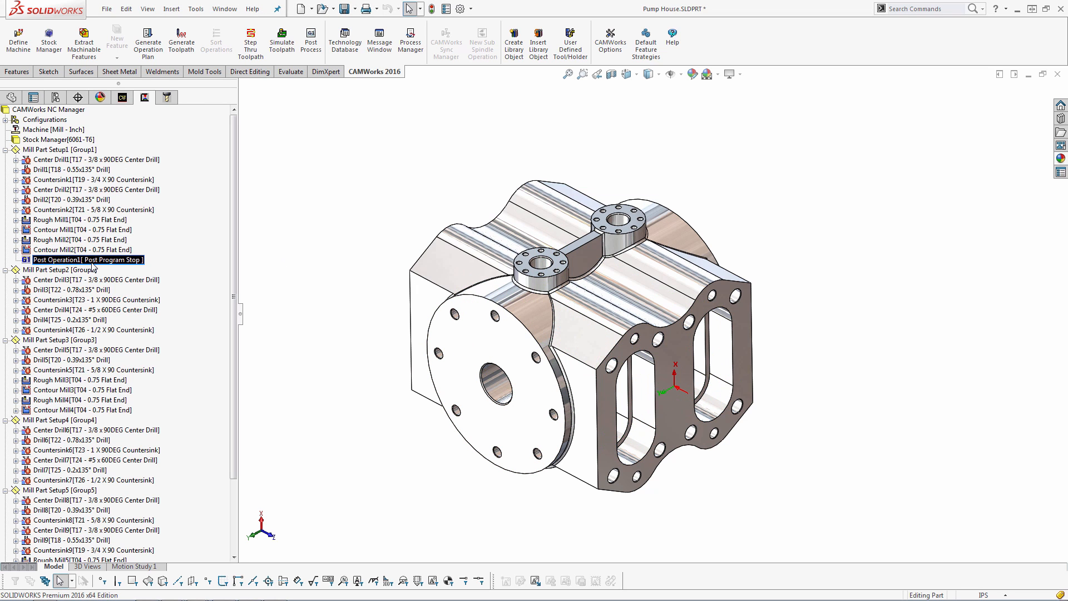
key("Delete")
key("Return")
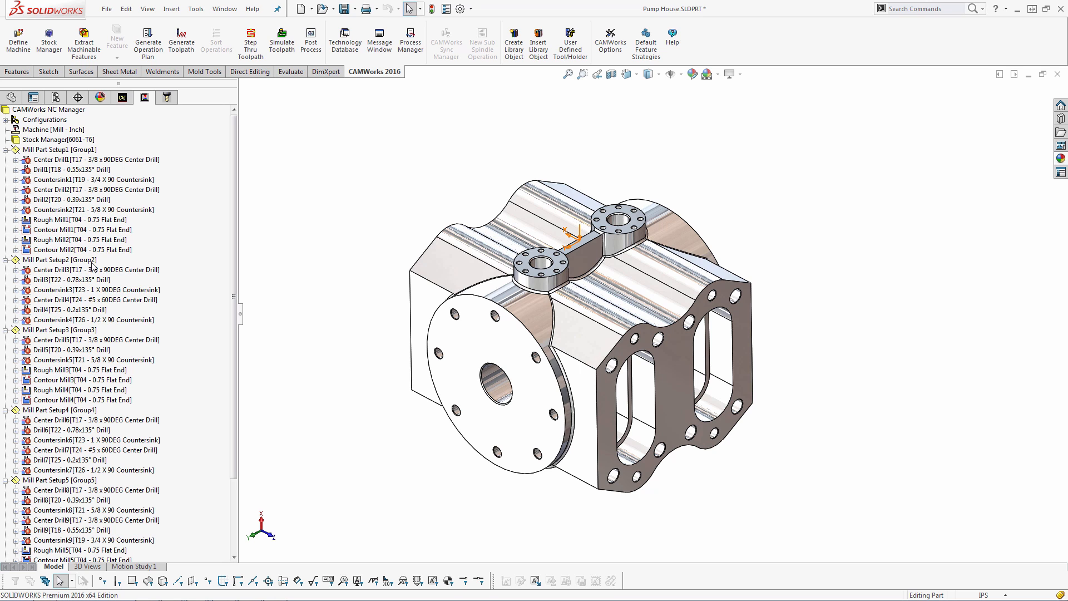
Open the machine definition and set the setup indexing to 4 Axis
double_click(47, 130)
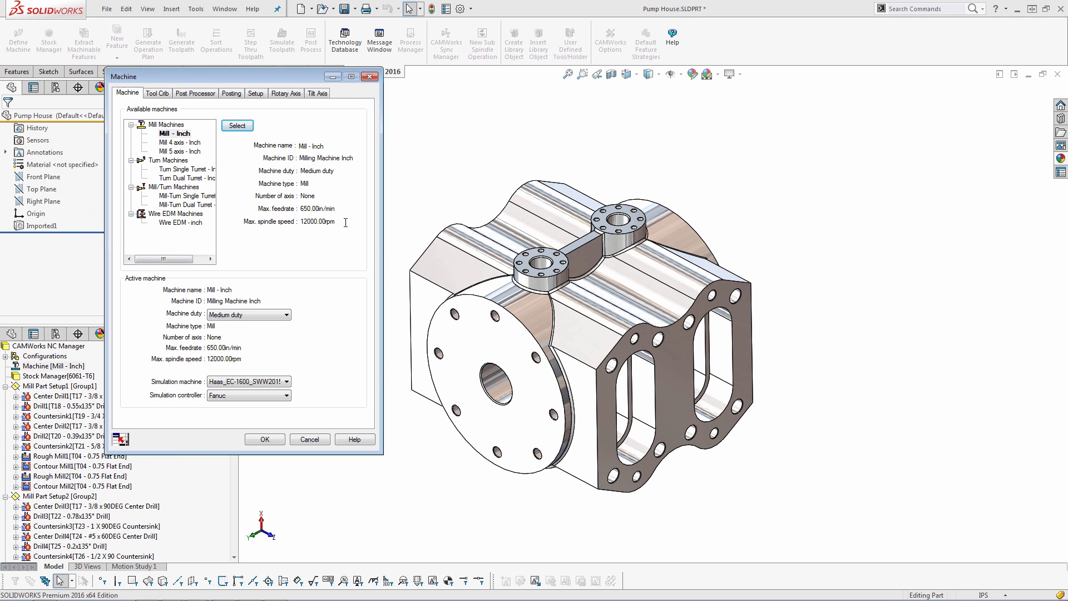
left_click(257, 93)
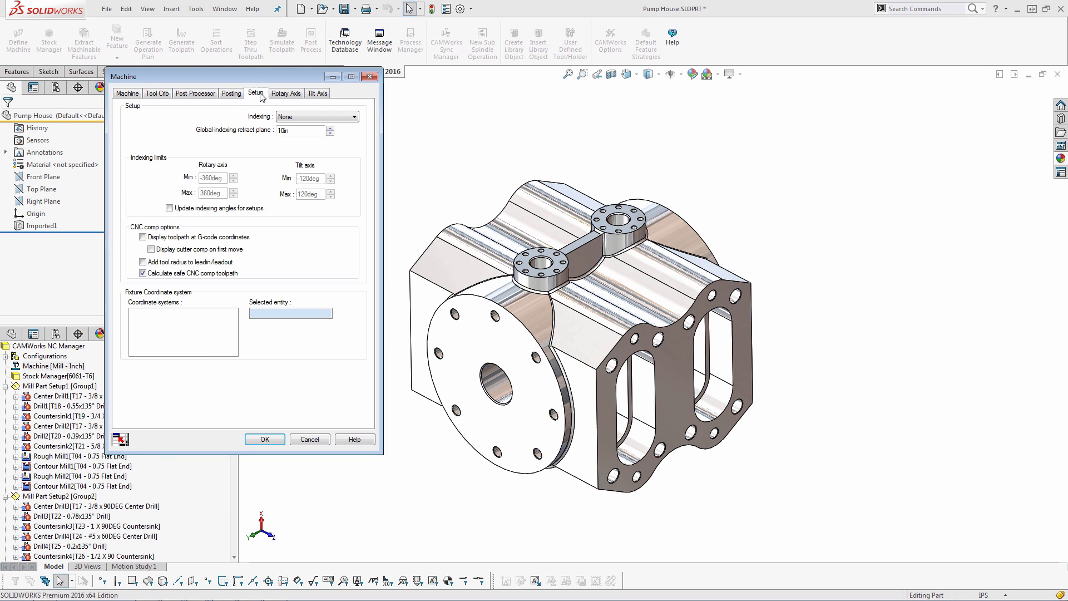
left_click(289, 119)
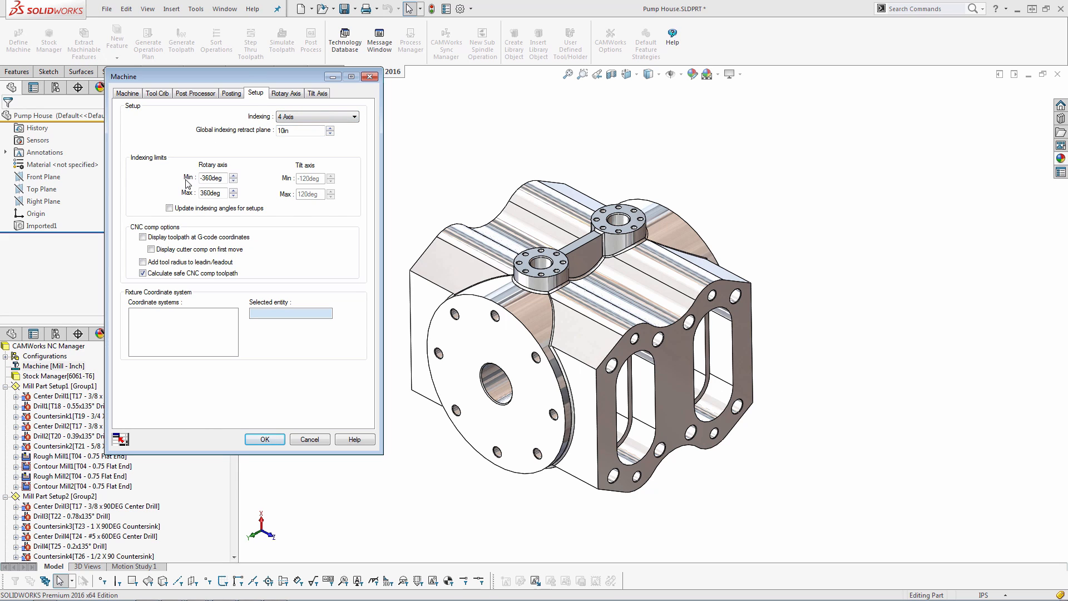
double_click(224, 178)
Define the rotary axis by entity select, picking the round flange's cylindrical face
left_click(286, 94)
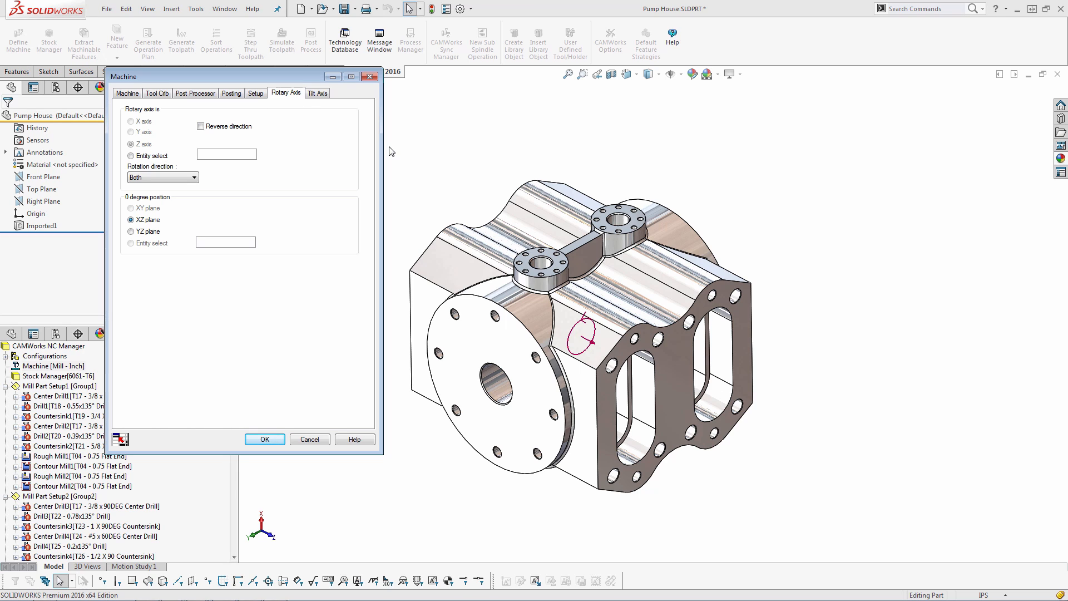
left_click(526, 312)
left_click(131, 156)
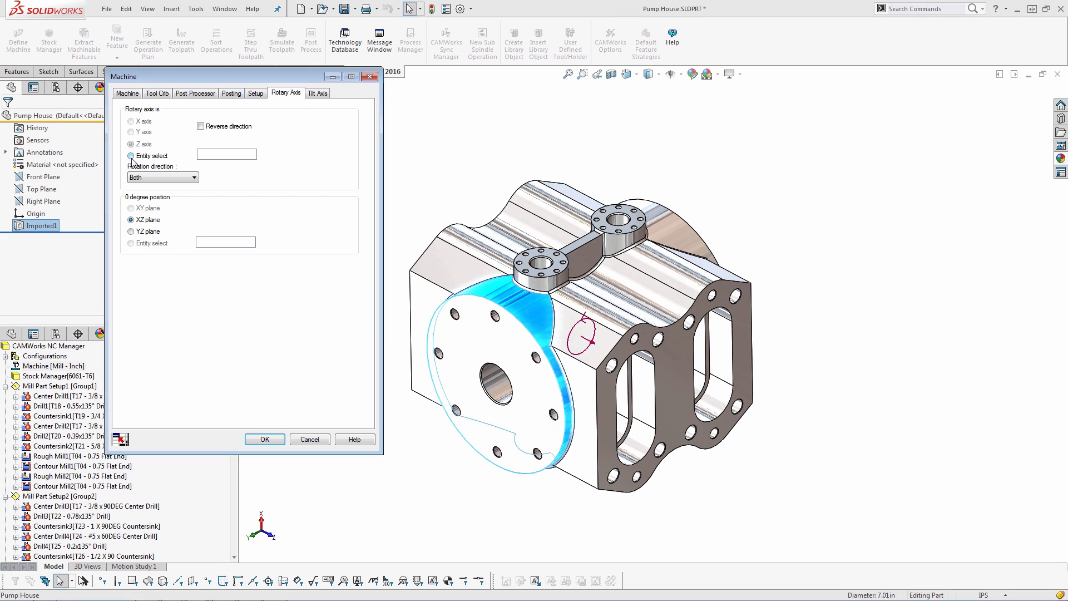
left_click(201, 156)
left_click(519, 314)
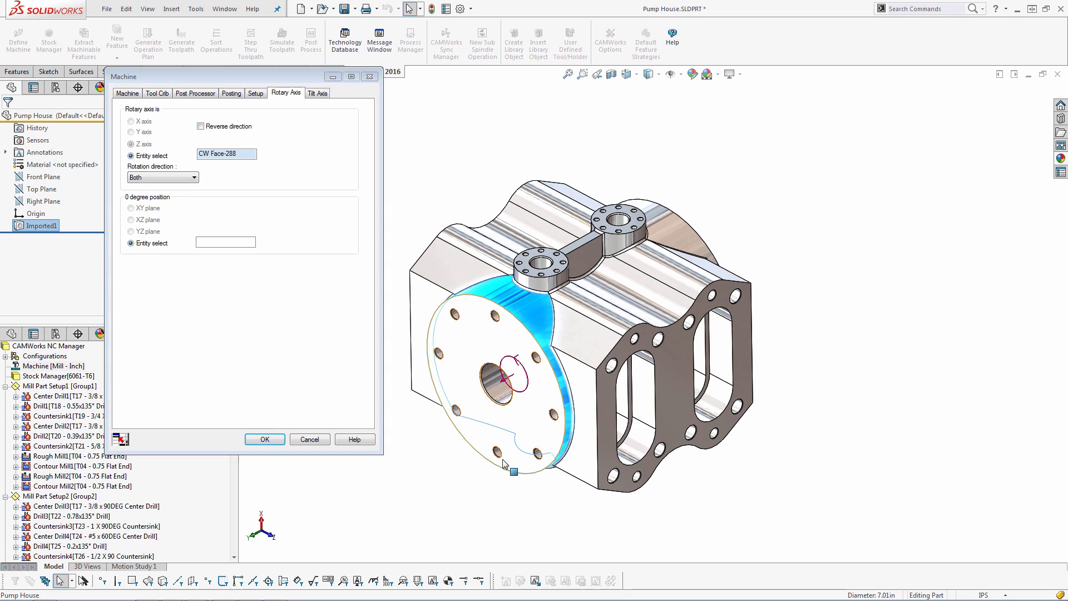
middle_click_drag(510, 478, 499, 446)
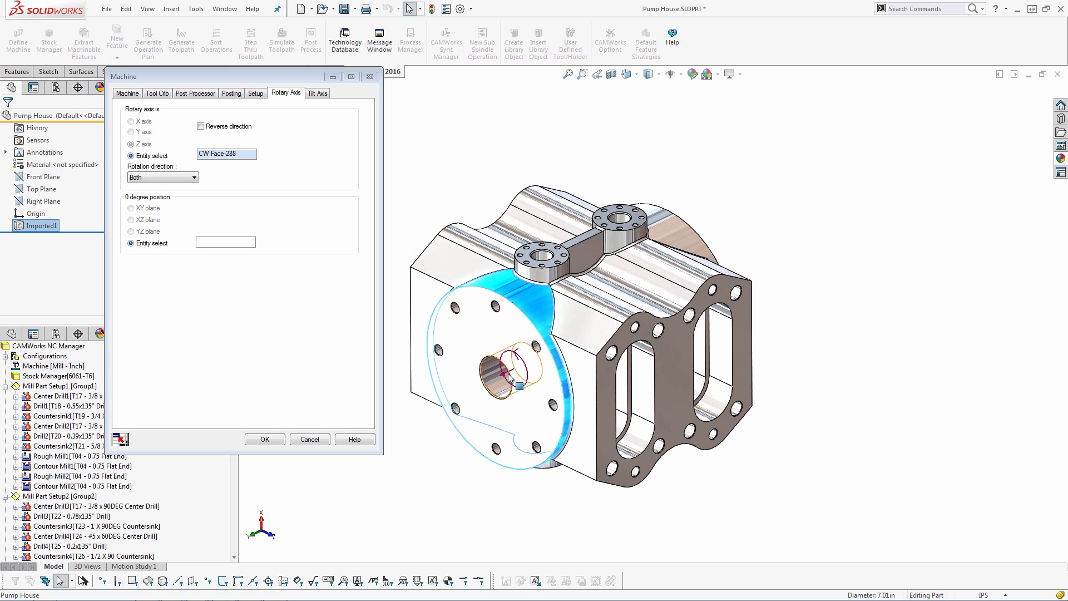
scroll(507, 380, "down", 5)
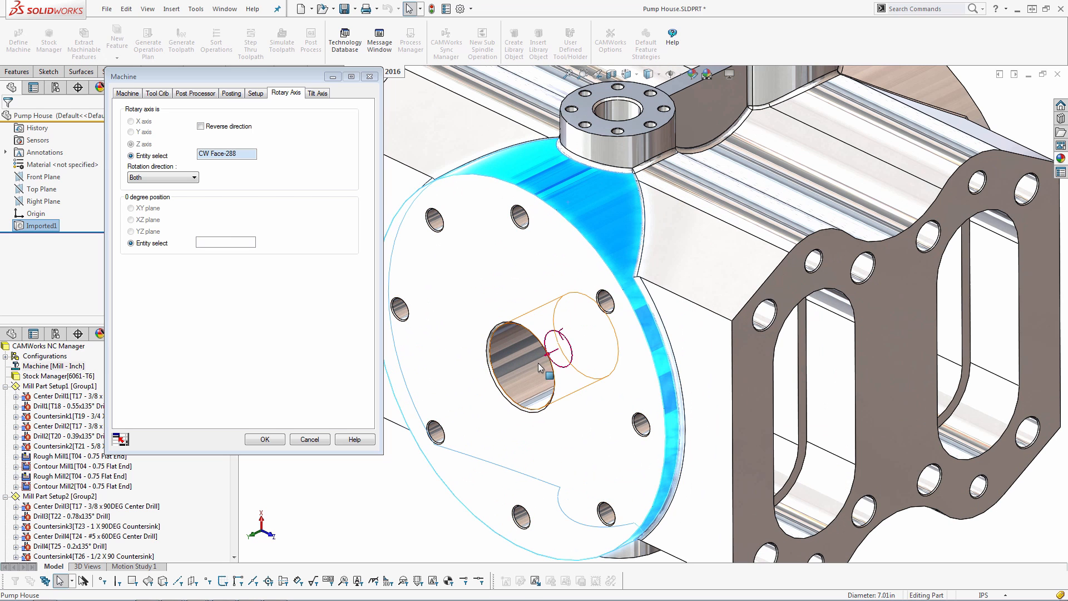
key("f")
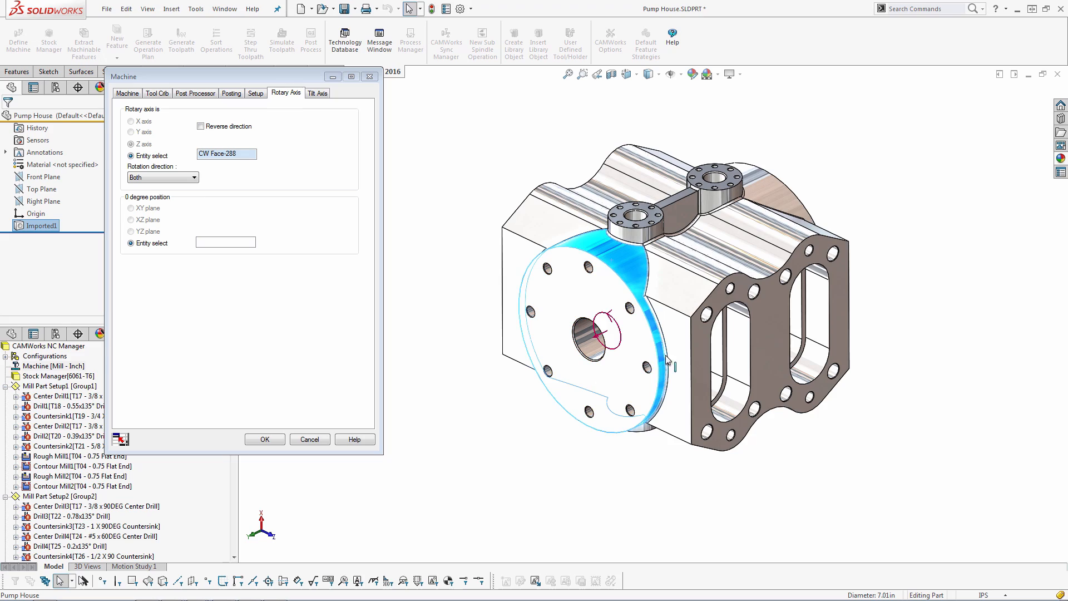
Reverse the rotary axis direction and set the rotation direction to Both
middle_click_drag(722, 340, 676, 352)
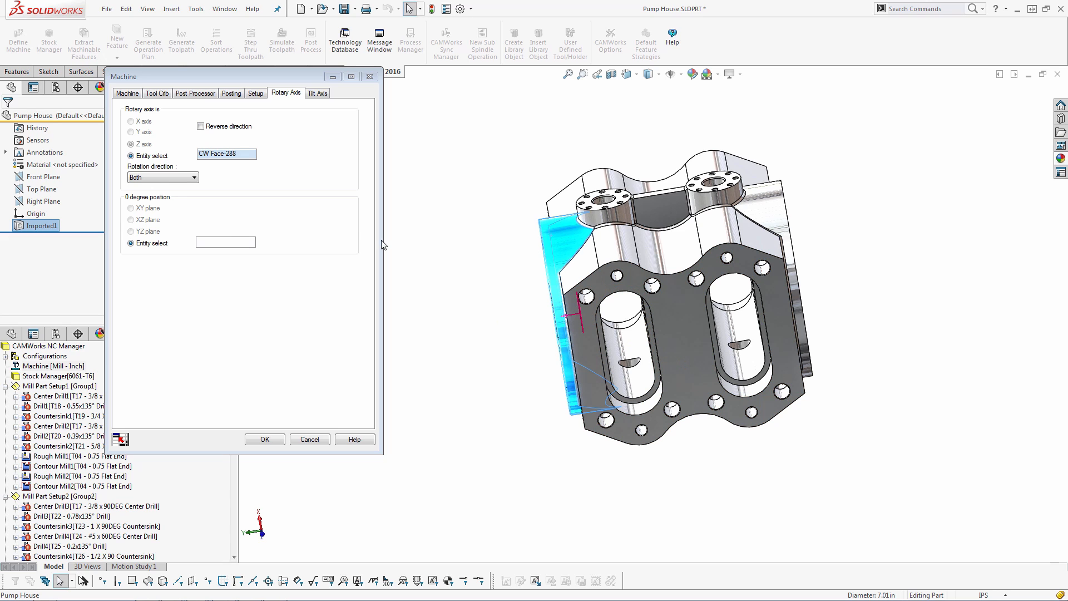
left_click(201, 126)
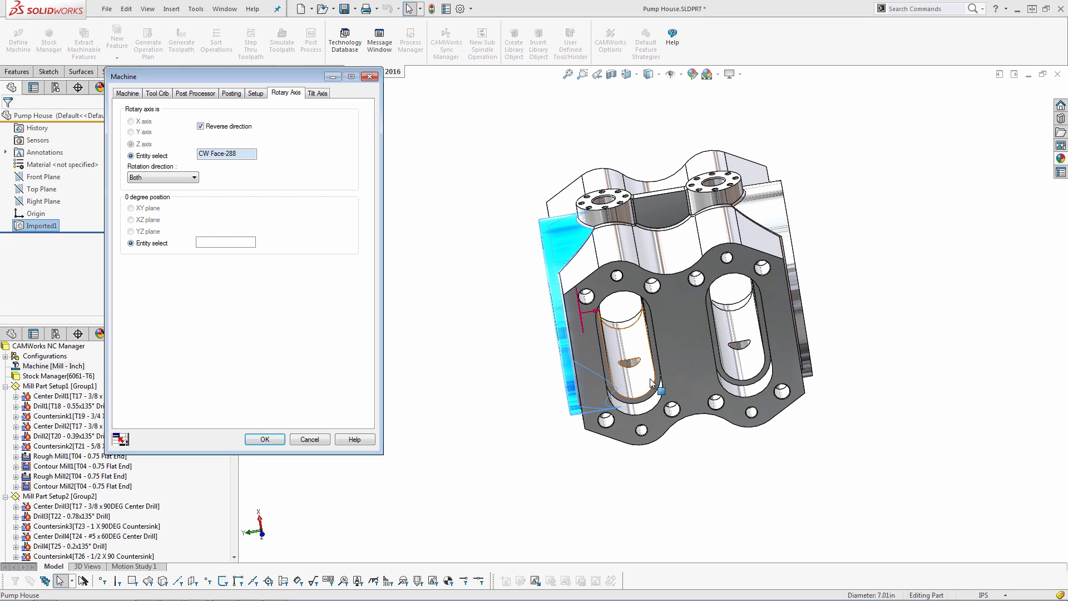
left_click(187, 178)
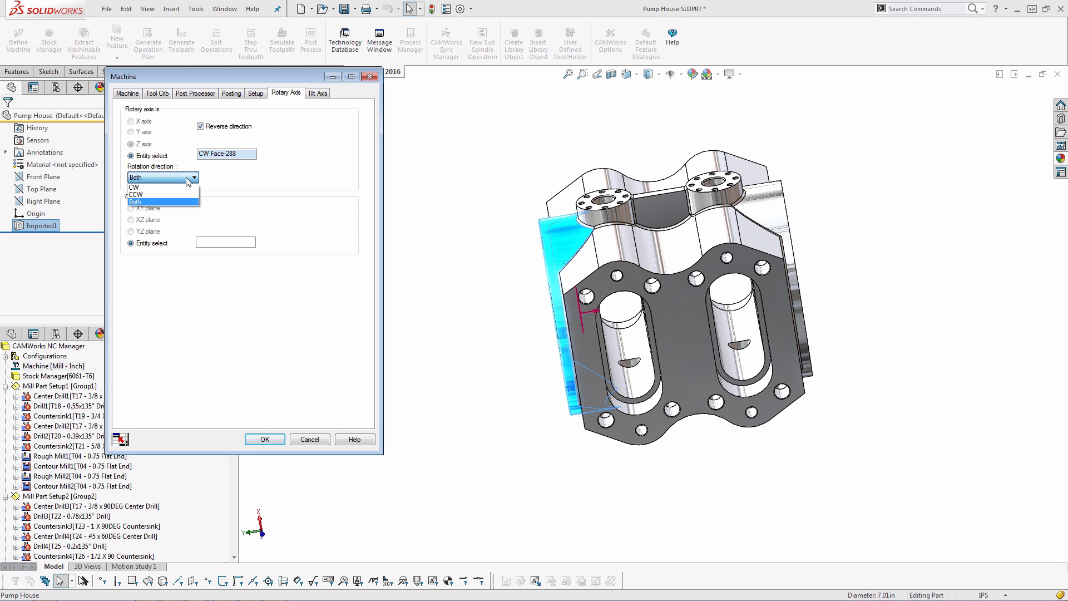
left_click(172, 200)
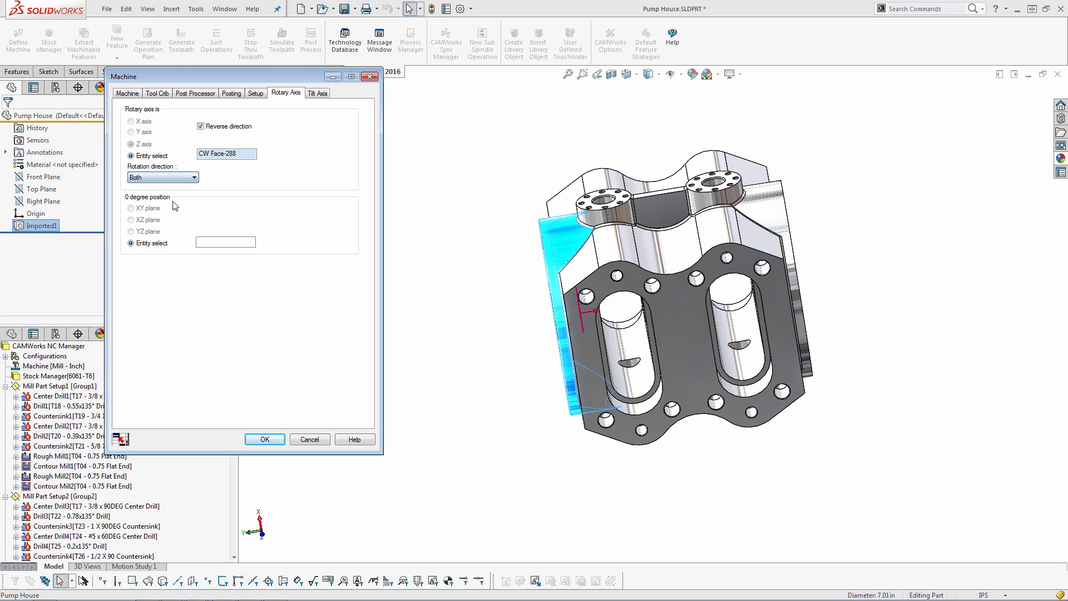
Set the 0 degree position by entity select, picking the top face of the upper flange, and accept the machine settings
left_click(203, 243)
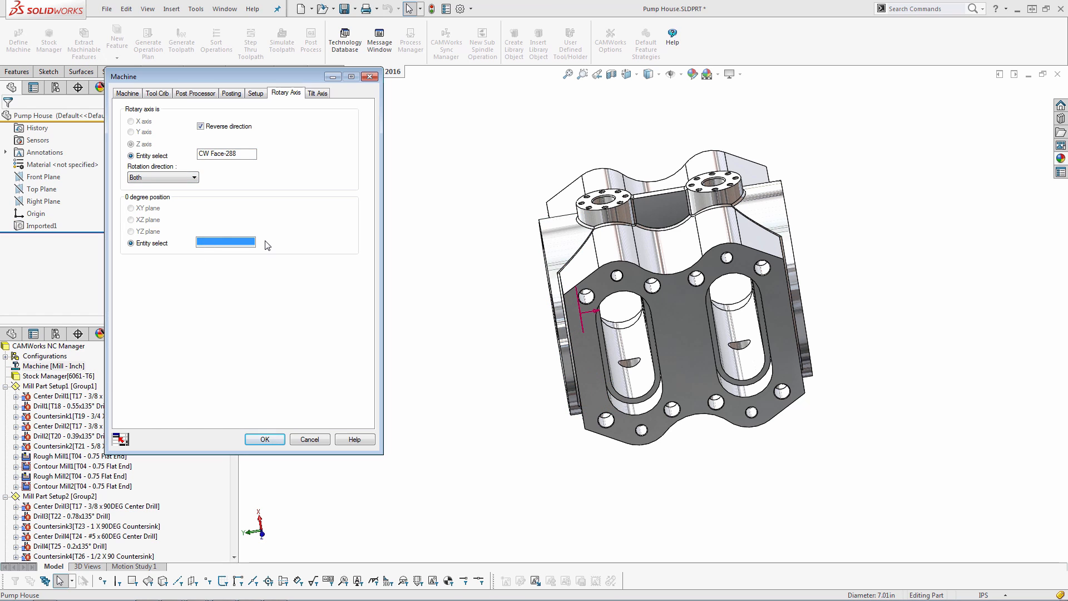
scroll(578, 184, "down", 2)
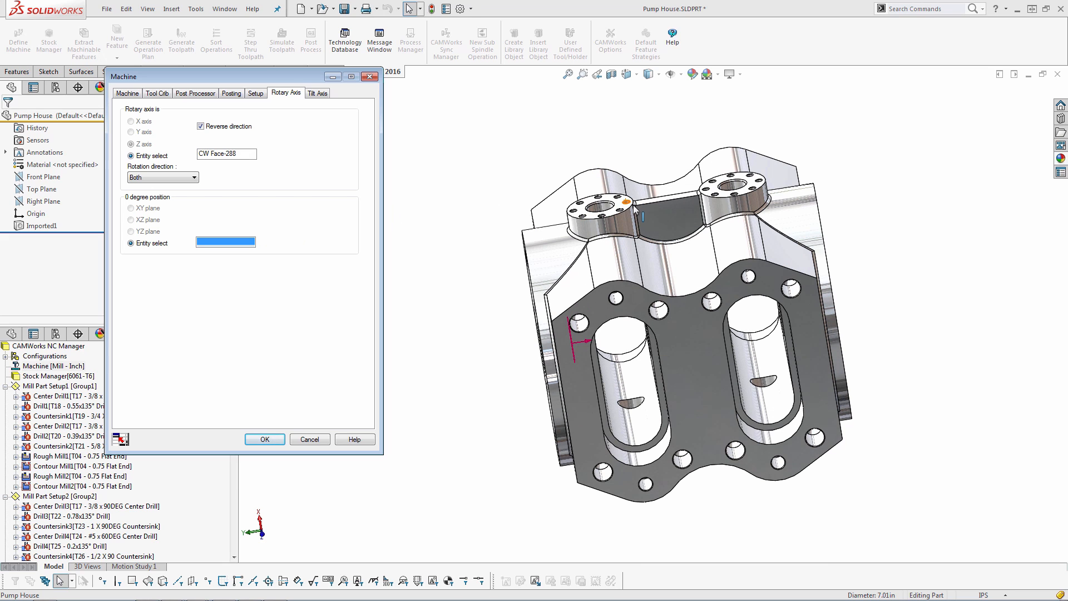
left_click(619, 209)
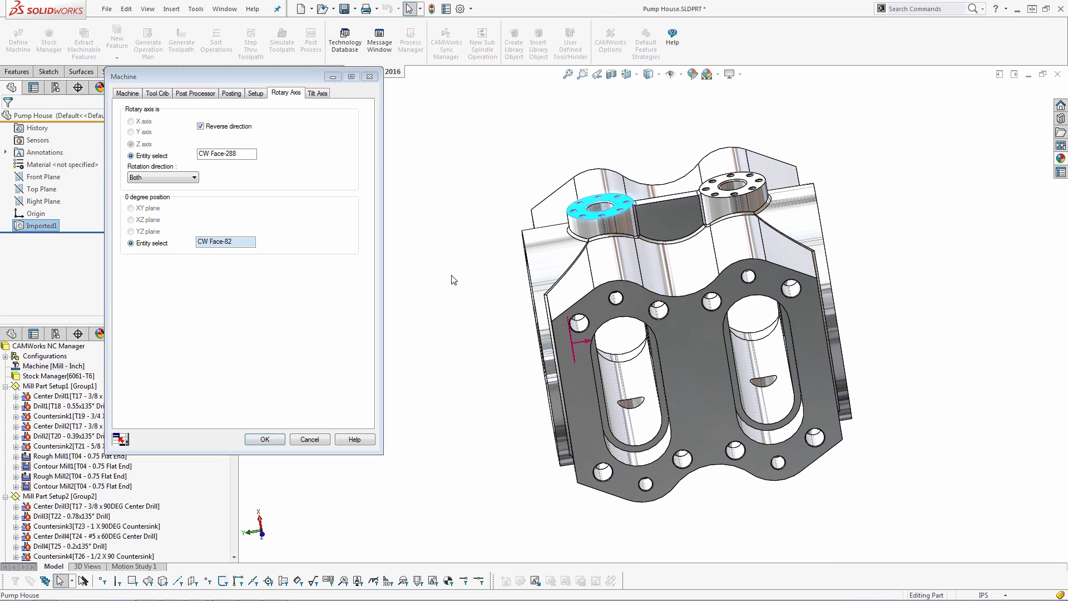
left_click(264, 440)
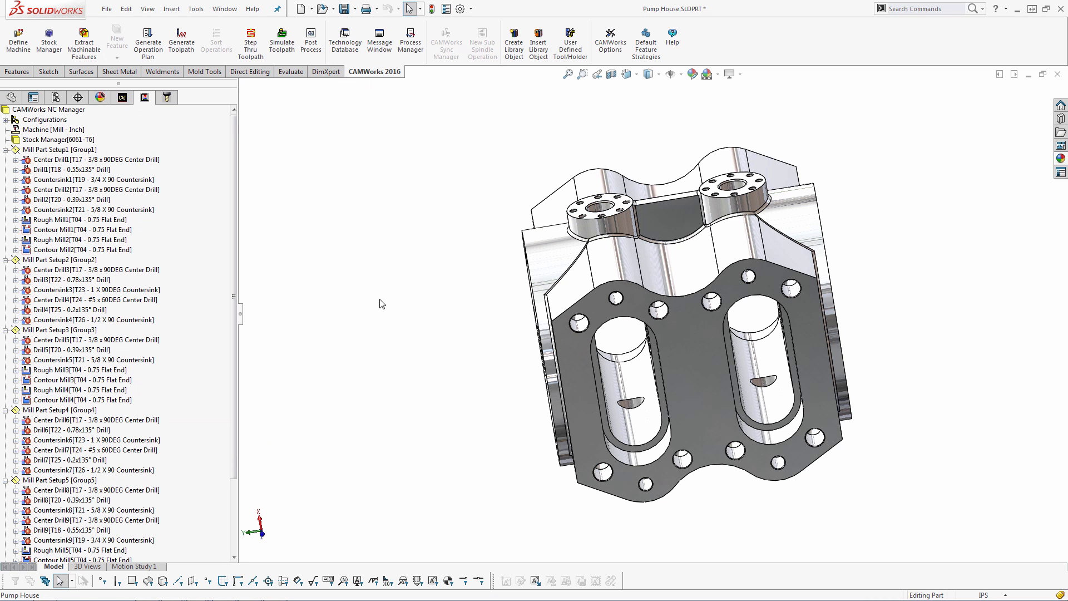
Inspect the orientation of Mill Part Setup1 on the model from several views
middle_click_drag(652, 270, 688, 274)
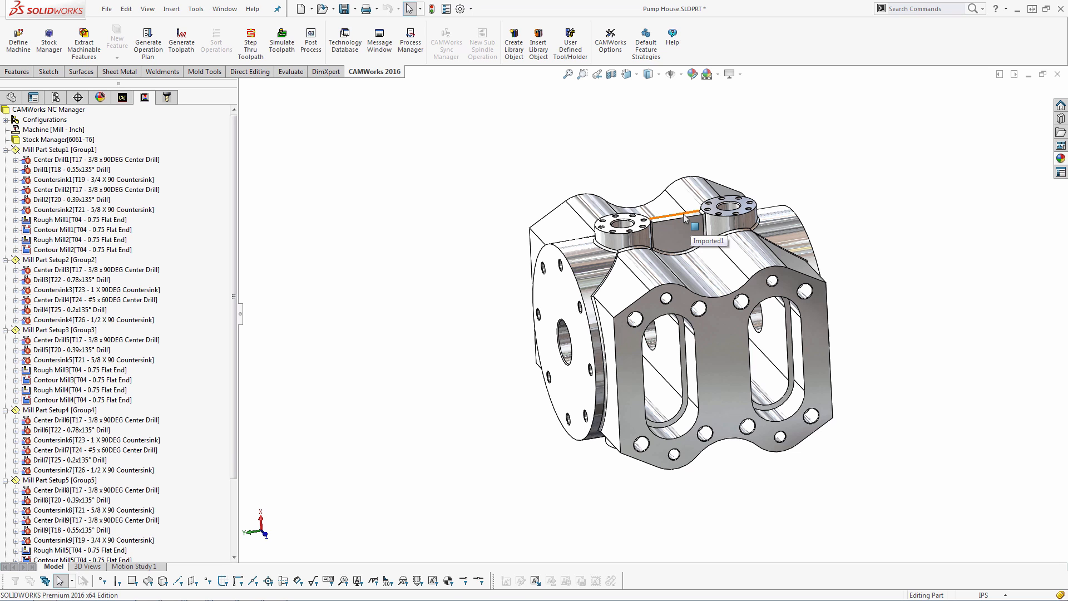
left_click(52, 150)
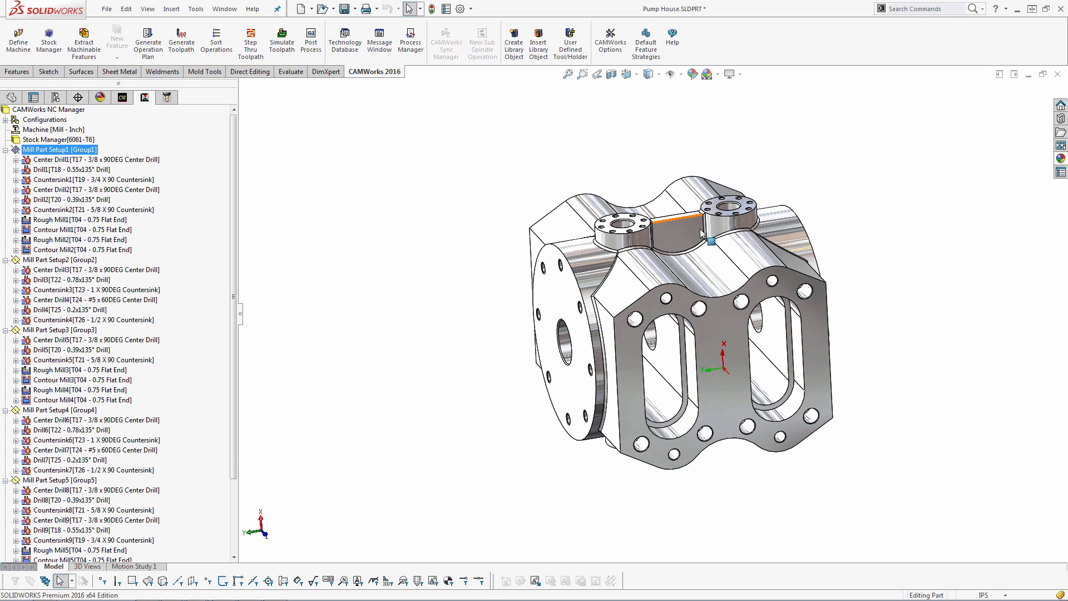
middle_click_drag(628, 337, 745, 290)
scroll(677, 235, "down", 6)
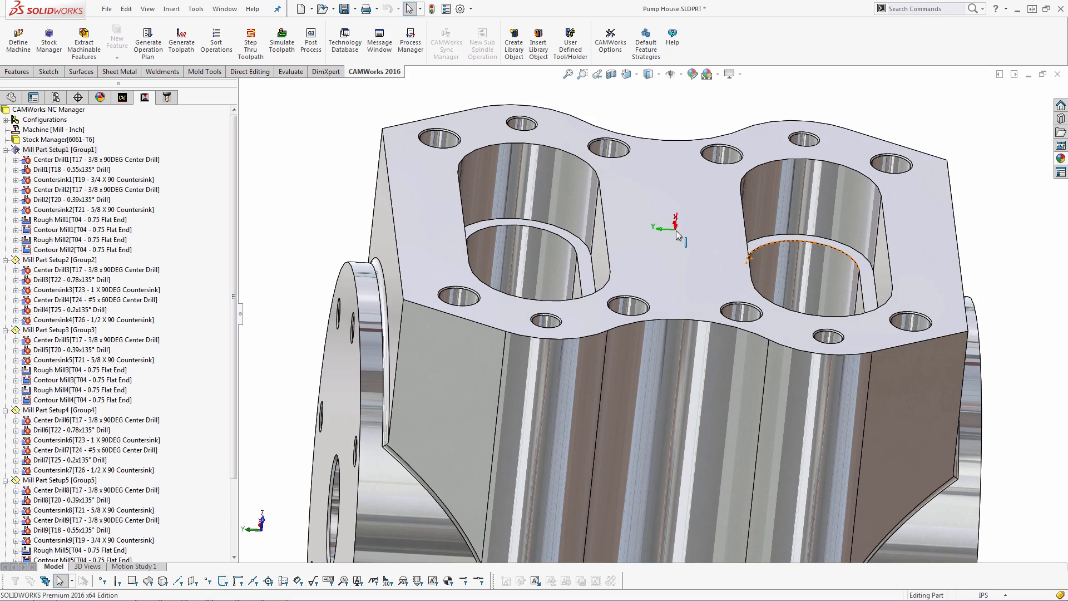
scroll(677, 235, "up", 3)
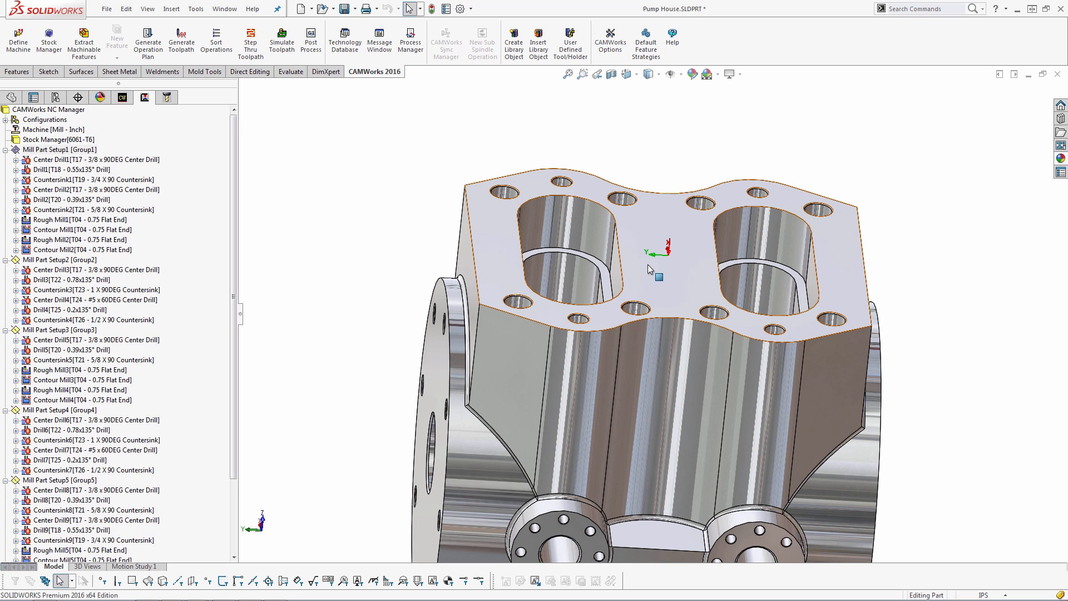
scroll(654, 318, "up", 2)
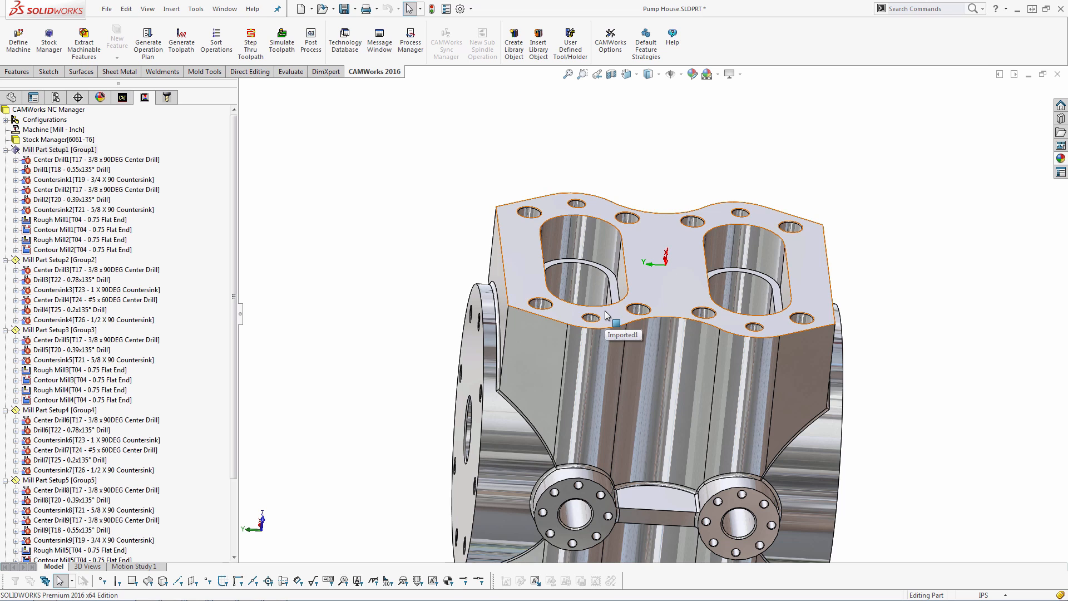
left_click(312, 47)
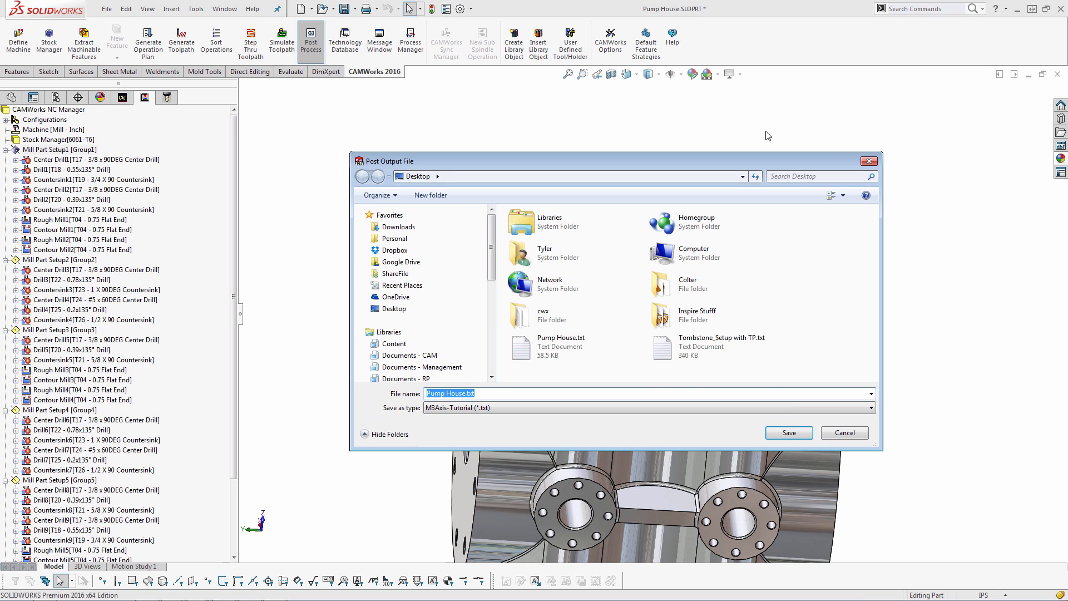
left_click(868, 162)
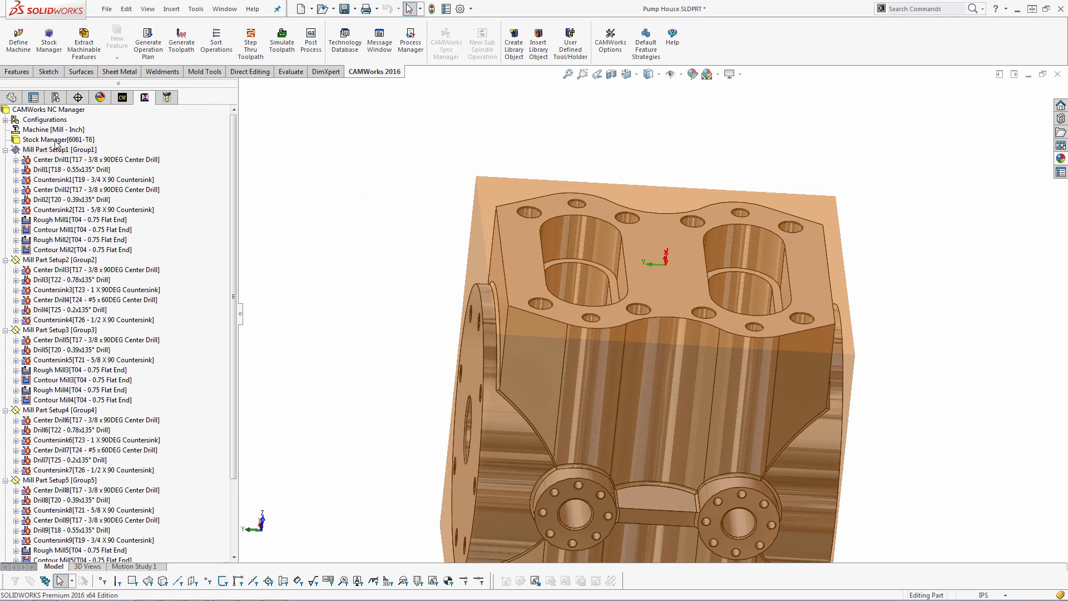
Change the machine's post processor to M4AXIS-TUTORIAL
left_click(56, 148)
double_click(51, 133)
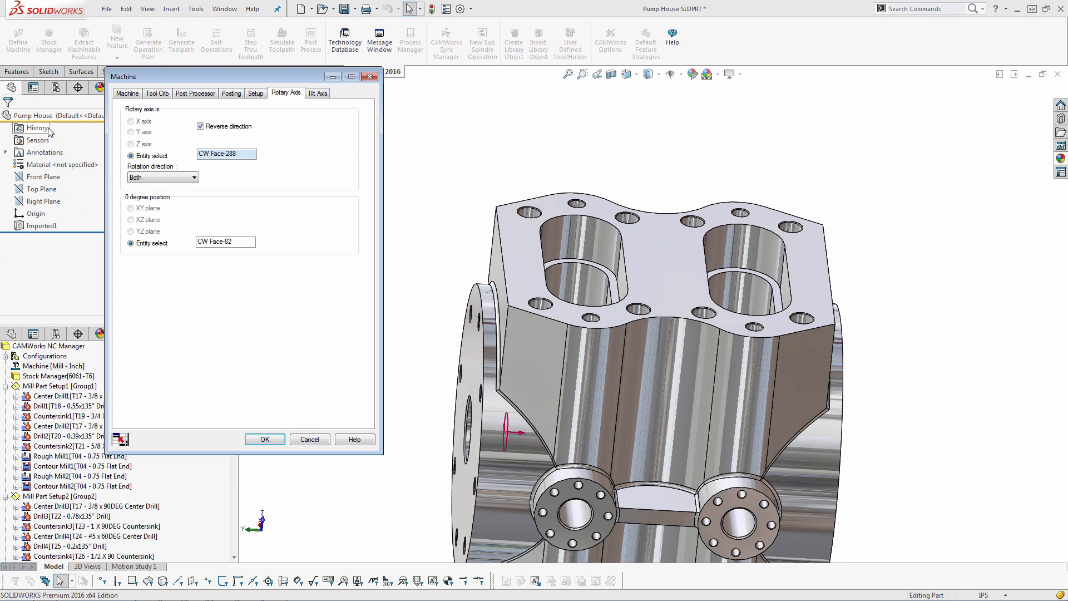
left_click(196, 93)
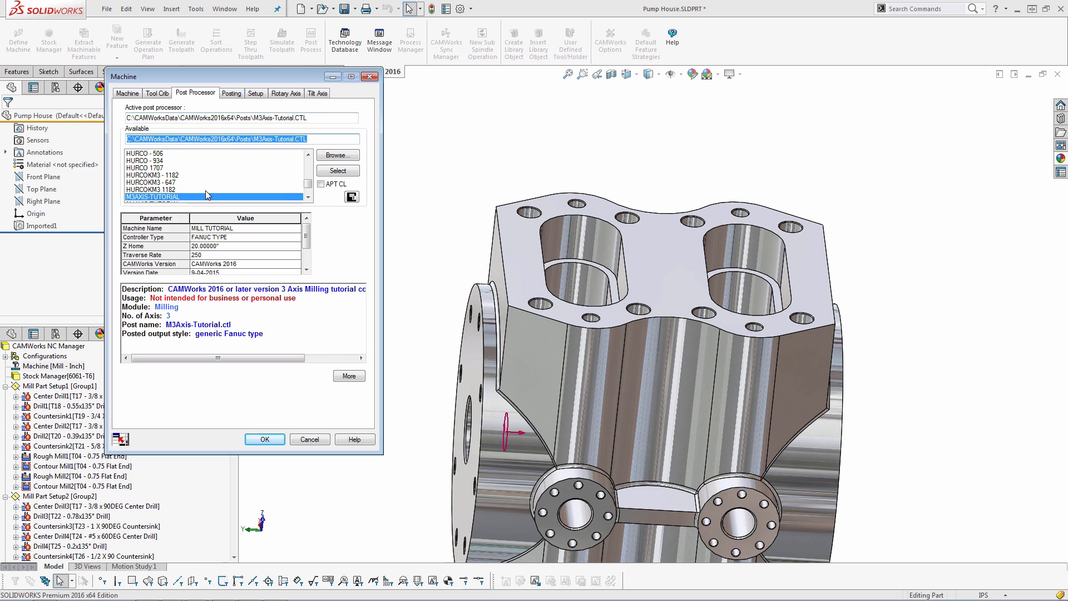
left_click(309, 198)
left_click(151, 198)
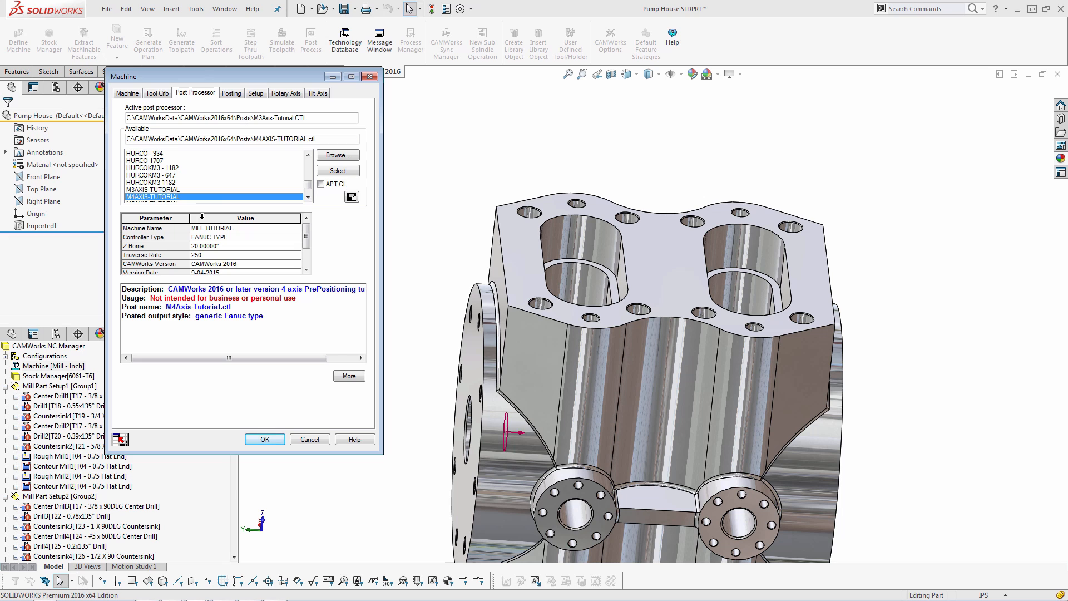
left_click(338, 170)
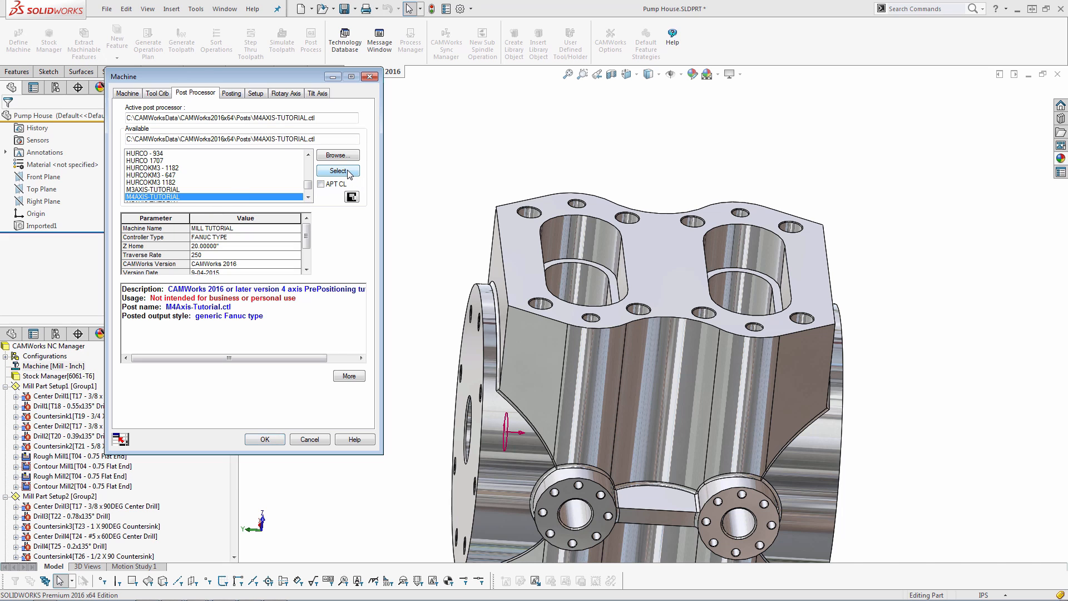
left_click(272, 438)
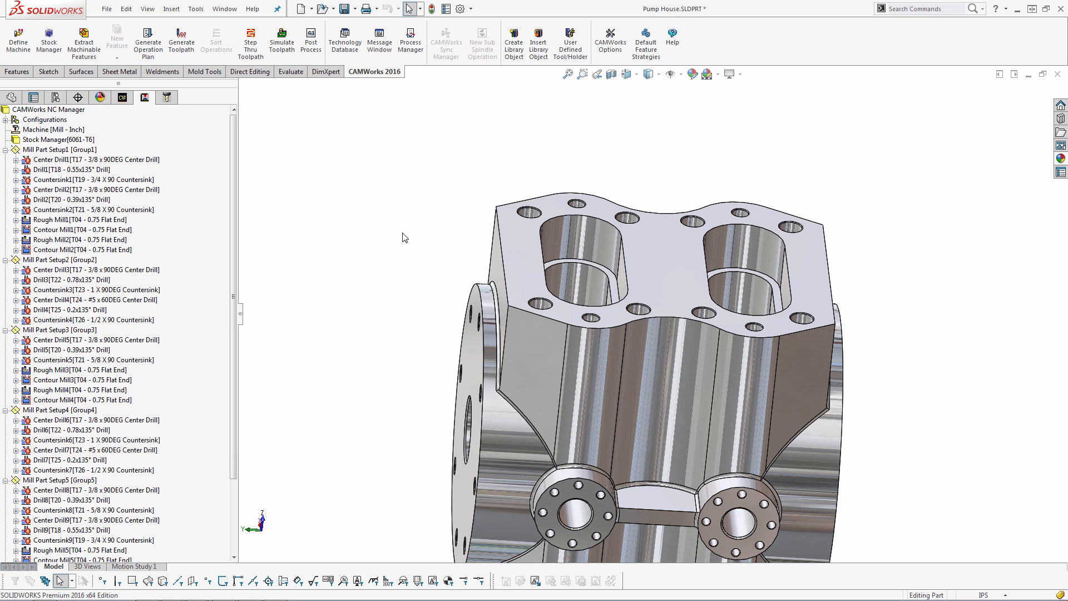
Post process the toolpaths to Pump House.txt on the Desktop, replacing the existing file
left_click(310, 42)
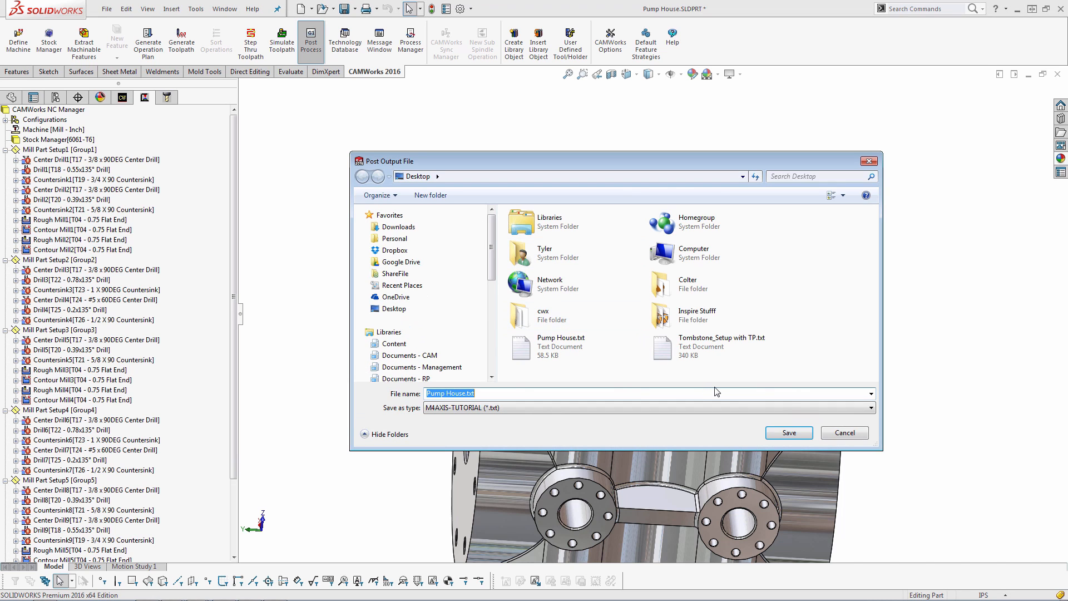
left_click(787, 432)
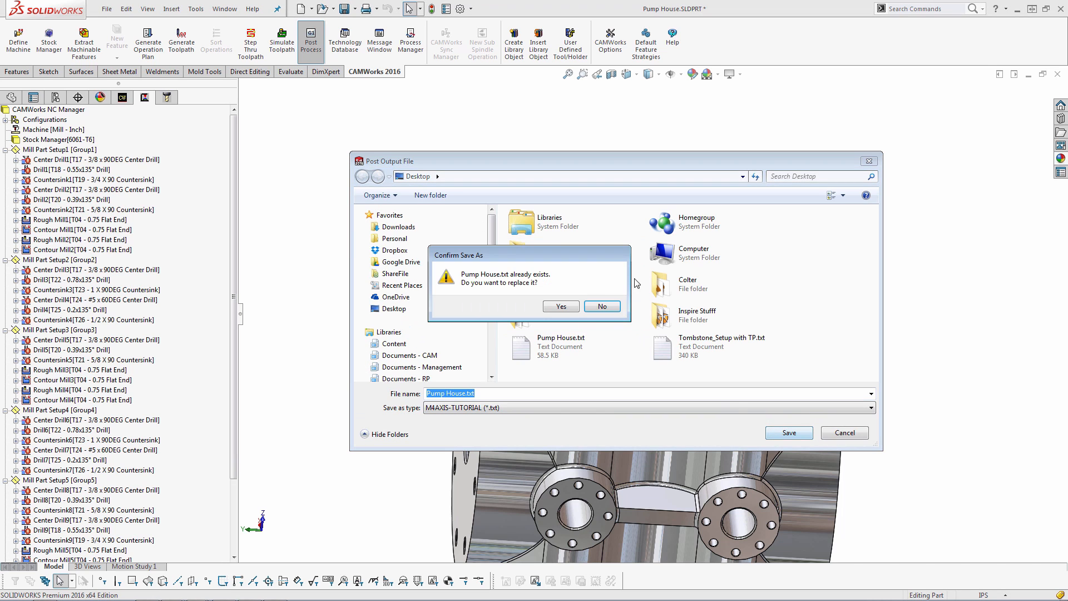
left_click(563, 308)
left_click(530, 197)
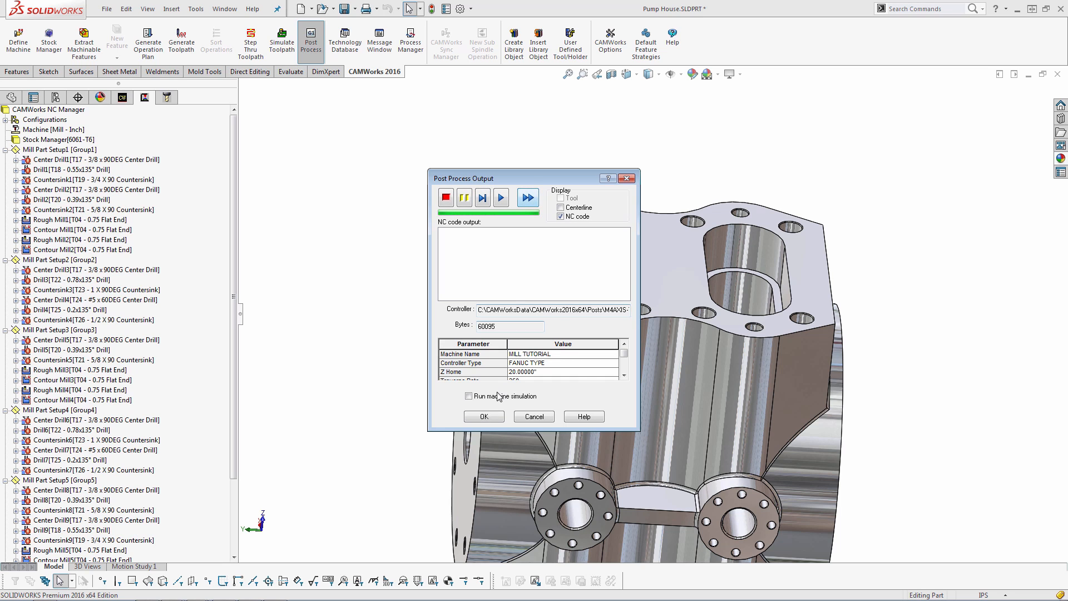
left_click(483, 416)
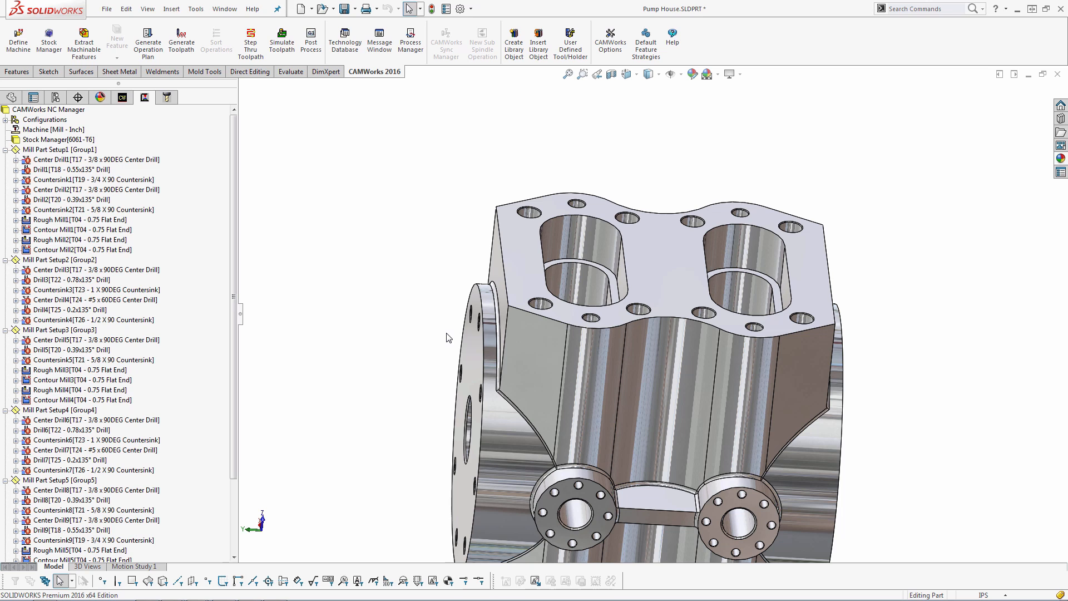
Switch to Notepad and review the posted Pump House.txt NC code
key("alt+Tab")
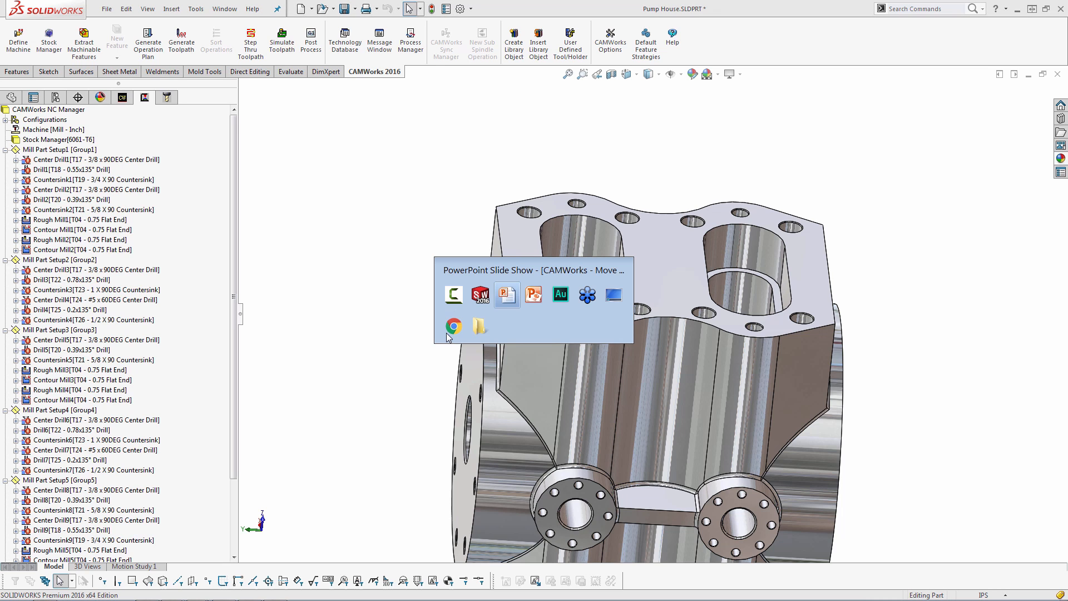
left_click(479, 327)
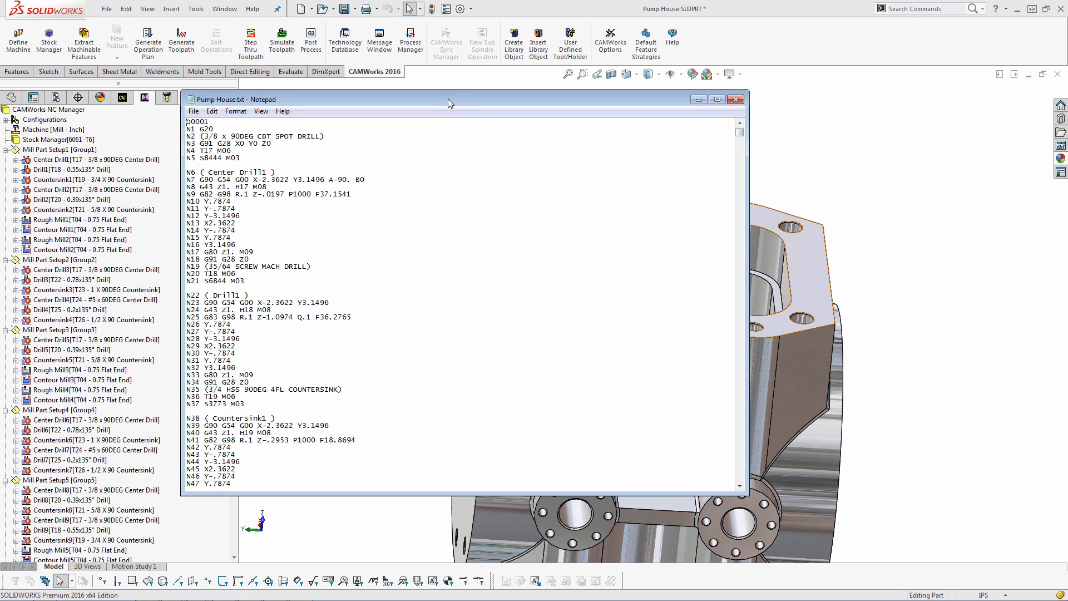
left_click_drag(449, 98, 464, 102)
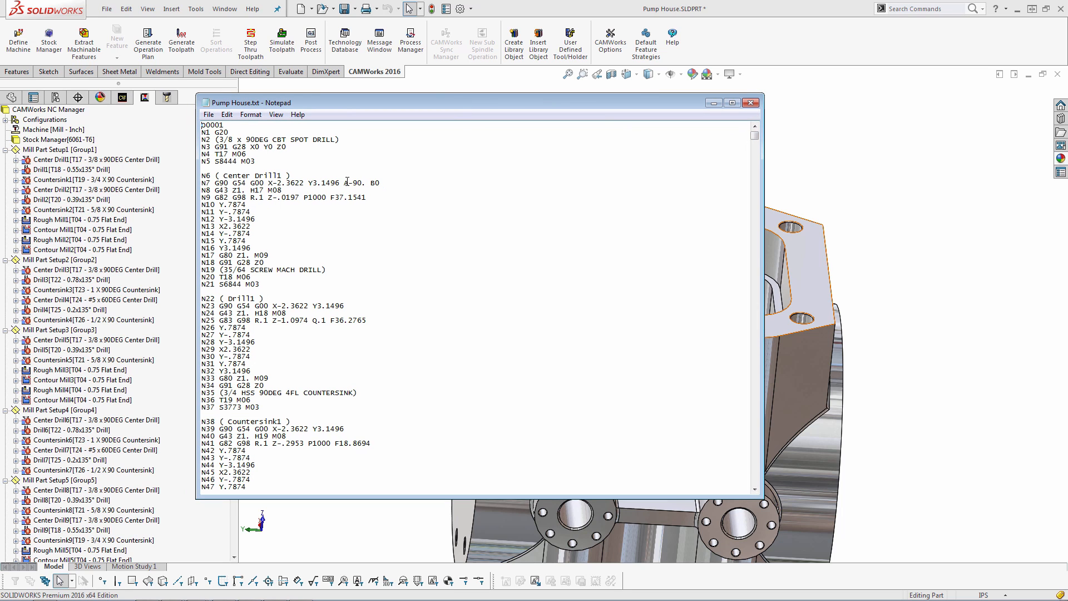
left_click_drag(347, 182, 389, 182)
left_click_drag(758, 135, 756, 178)
left_click(482, 265)
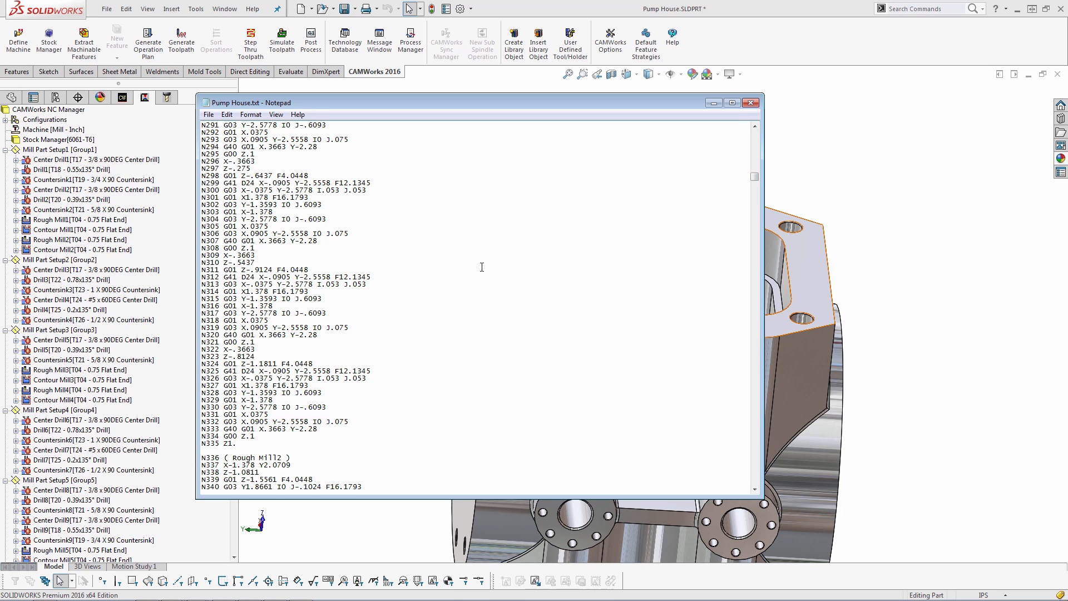
Search the NC code for the letter A
key("ctrl+f")
type("A")
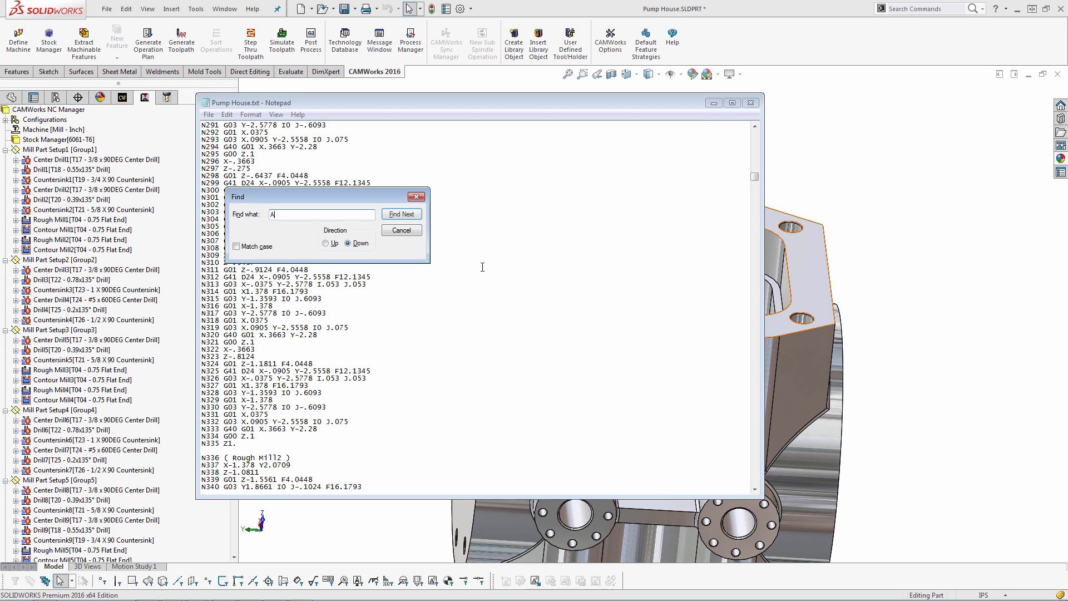
key("Return")
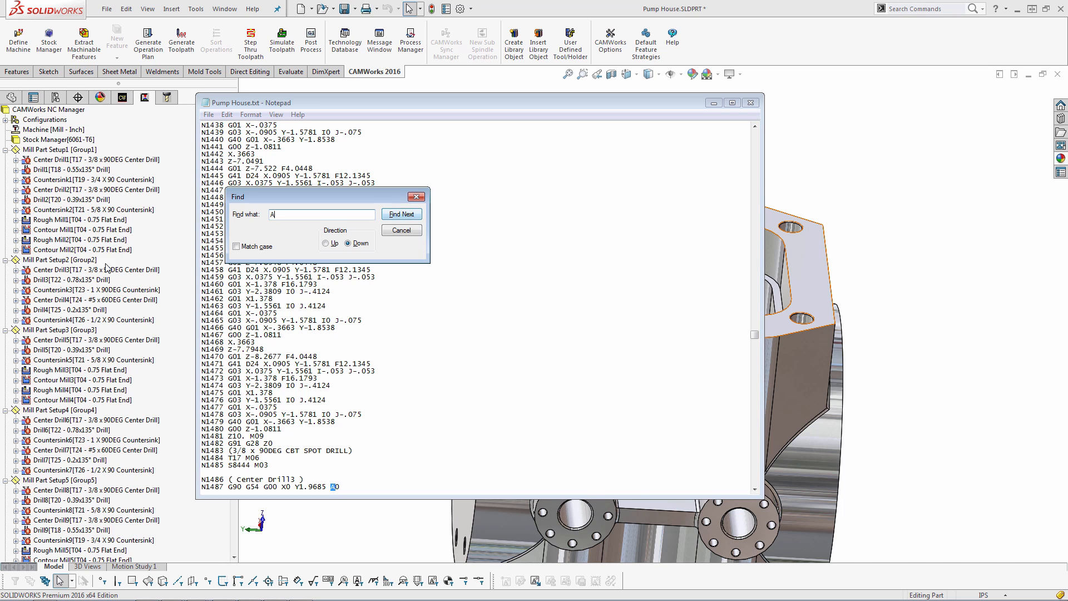
Inspect the orientations of Mill Part Setup2 and Mill Part Setup1 on the model
left_click(78, 270)
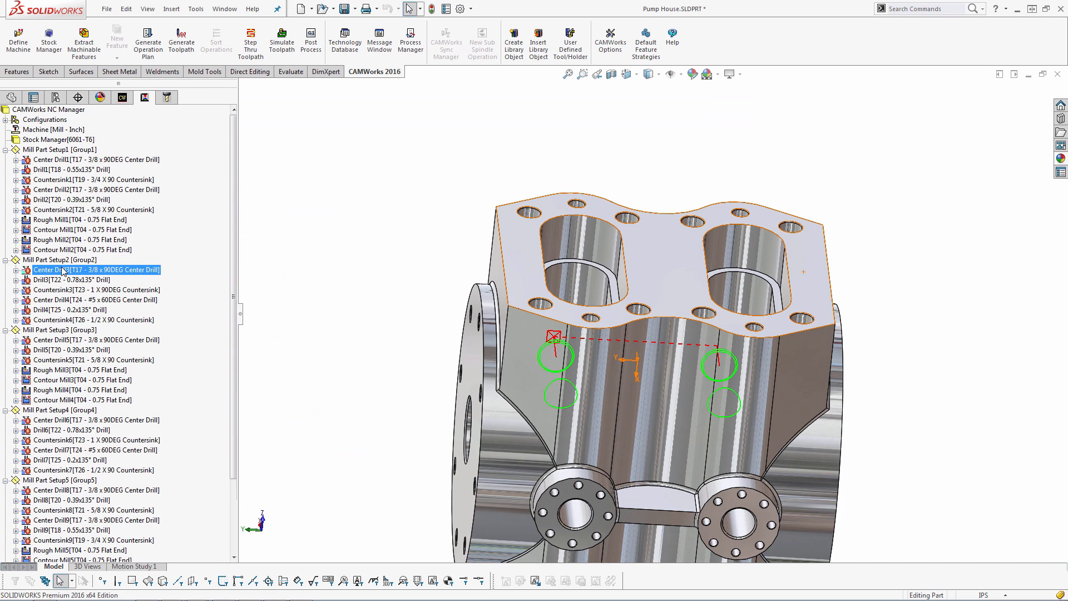
scroll(650, 313, "up", 3)
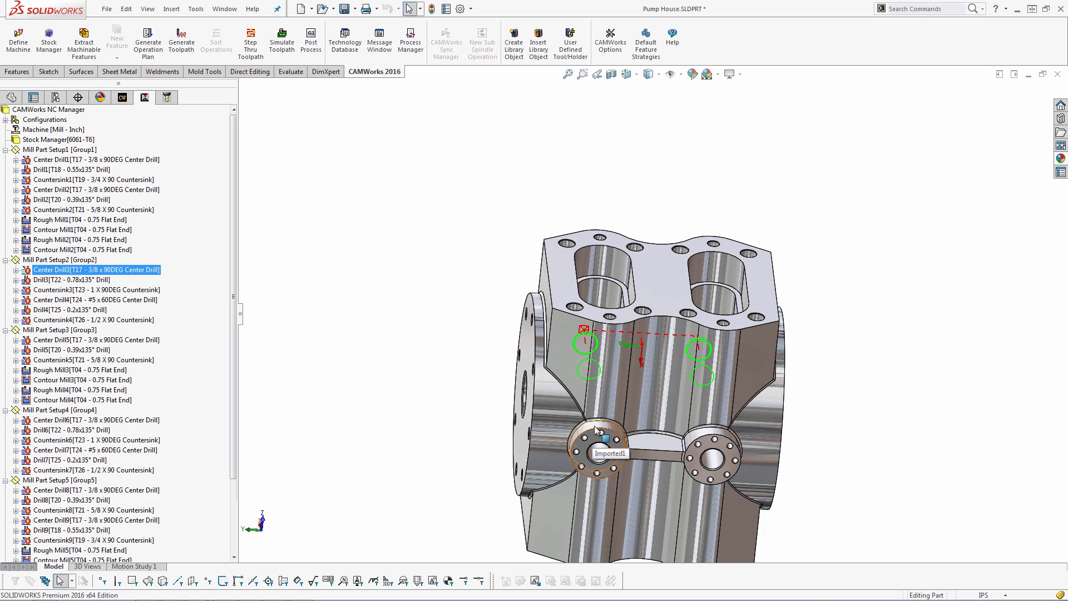
left_click(610, 429)
scroll(610, 429, "up", 1)
middle_click_drag(610, 430, 643, 526)
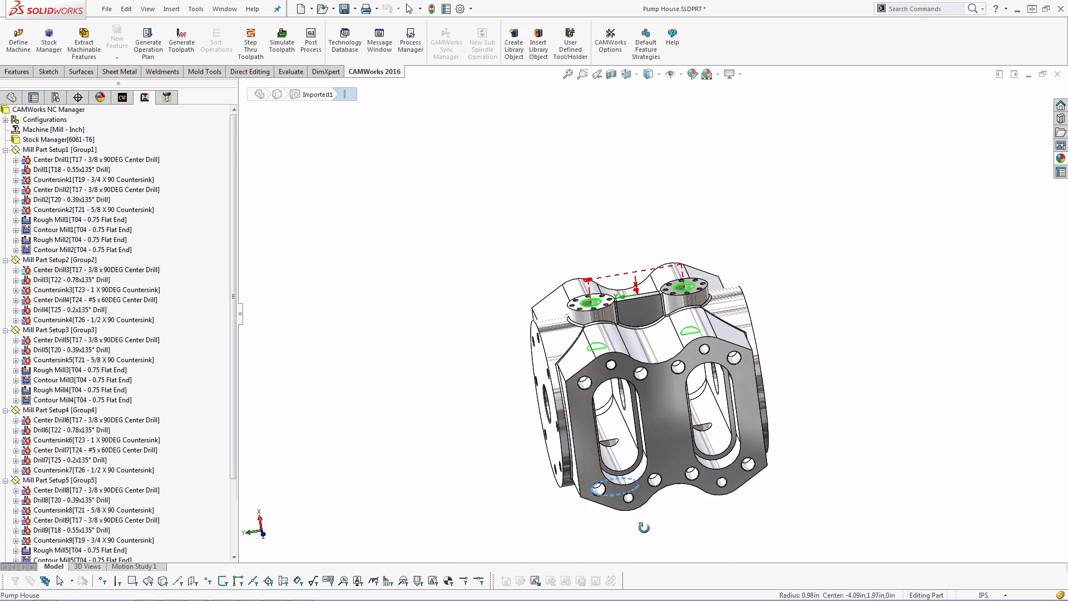
left_click(51, 150)
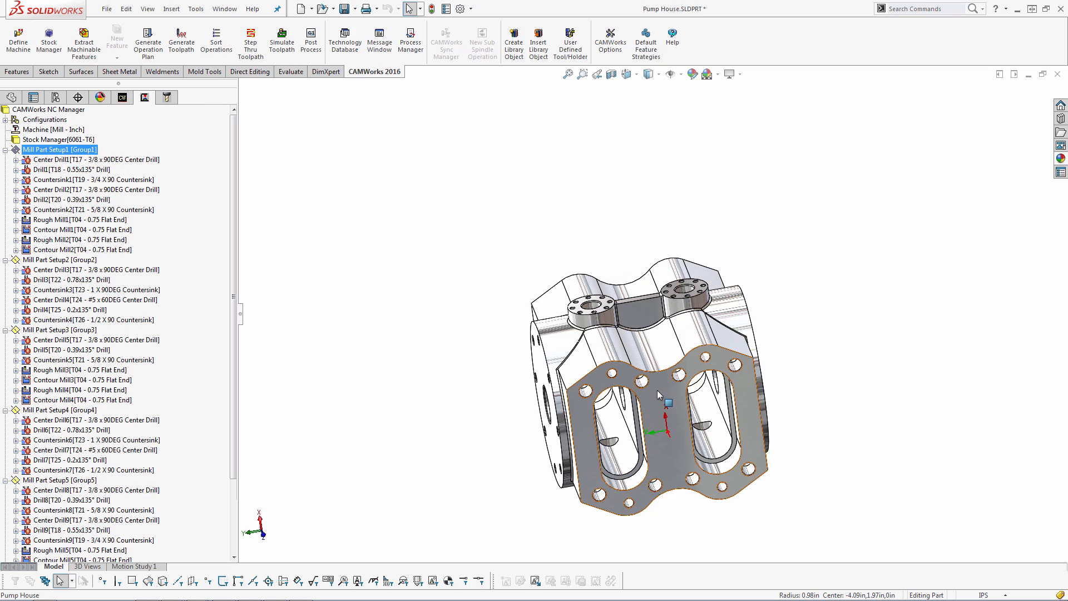
middle_click_drag(663, 418, 685, 428)
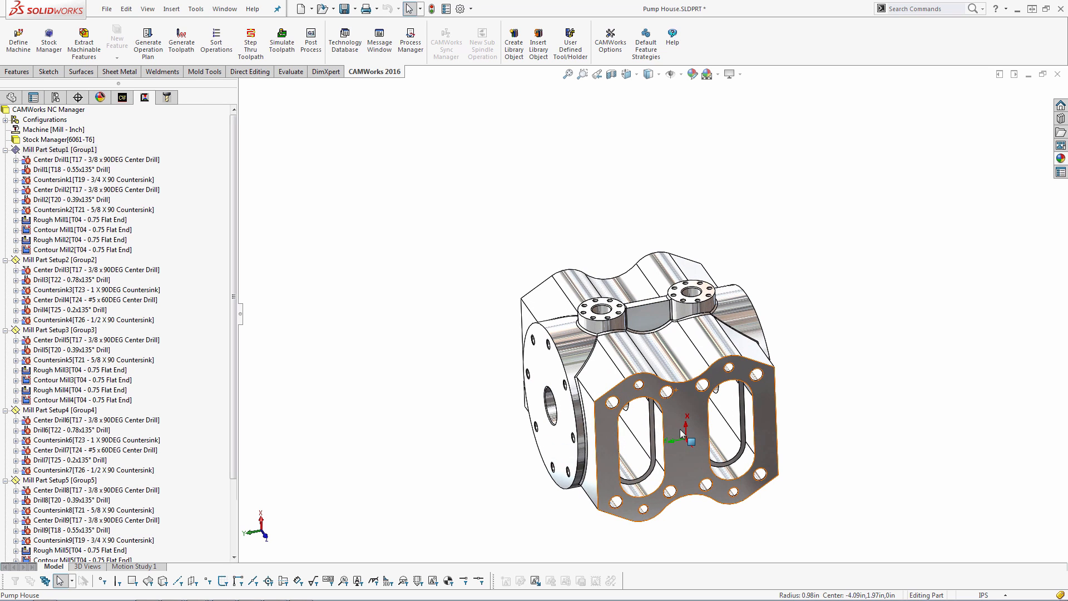
Inspect the orientation of Mill Part Setup2 on the pump house model
scroll(673, 360, "down", 3)
scroll(599, 276, "down", 1)
left_click(572, 275)
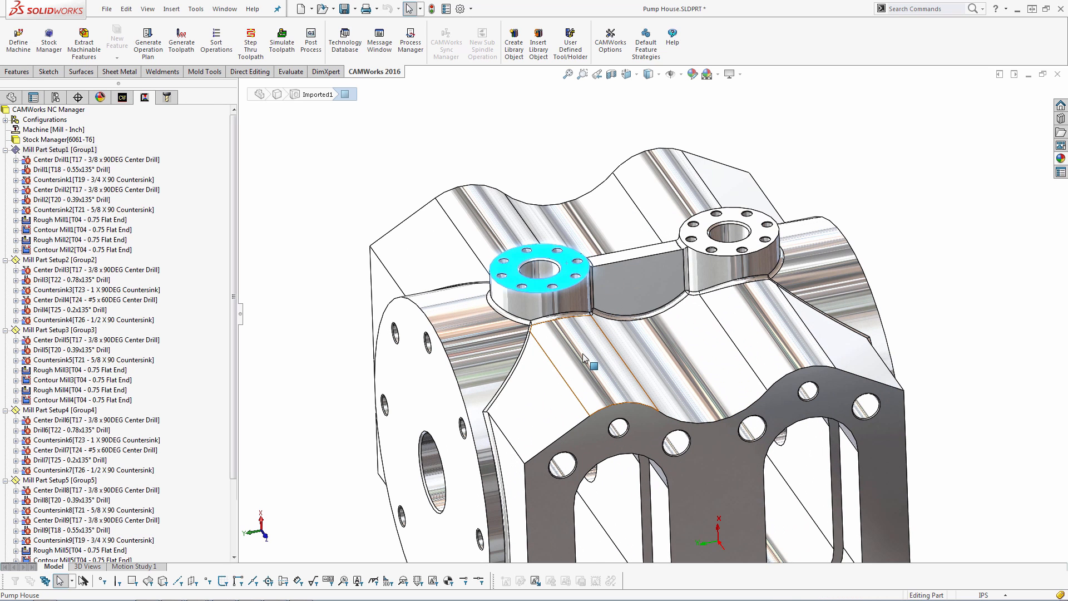
left_click(59, 260)
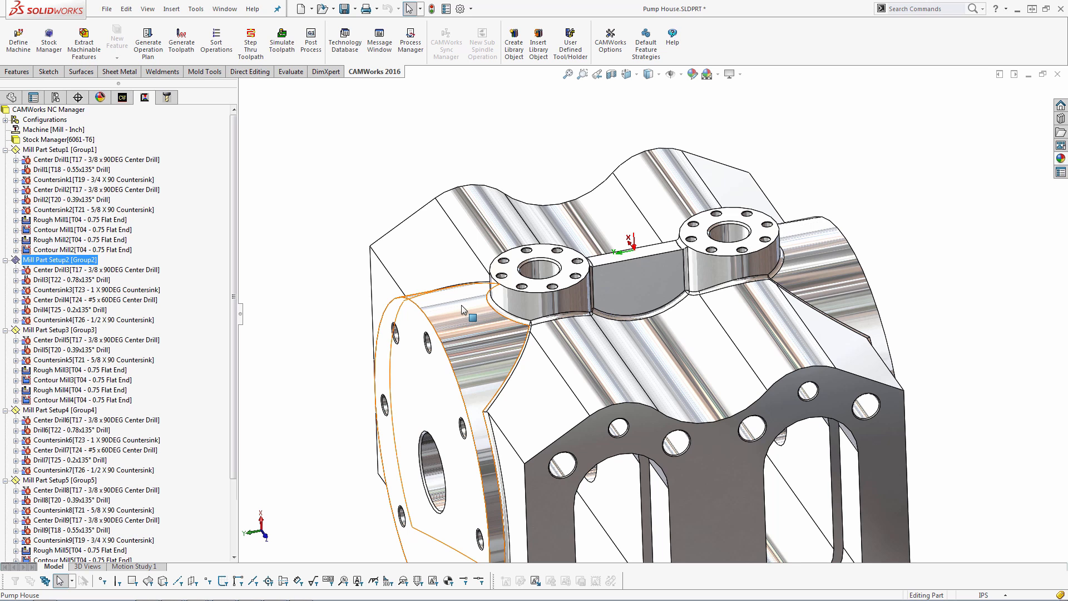
left_click(425, 191)
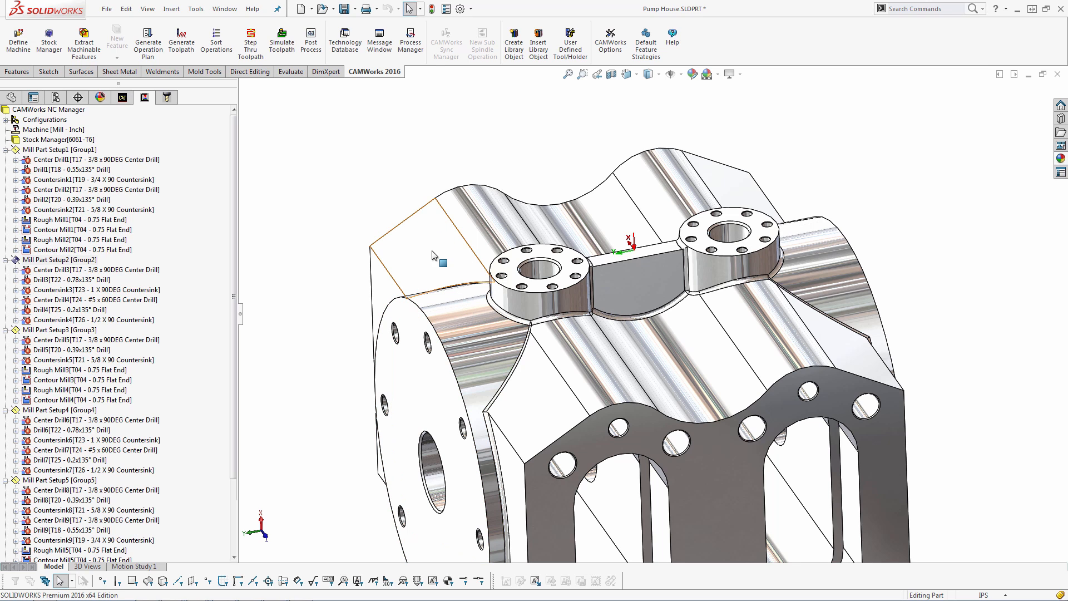
Switch to the Tombstone_Setup with TP assembly and examine the tombstone fixture with its mounting blocks
key("ctrl+Tab")
key("ctrl+Tab")
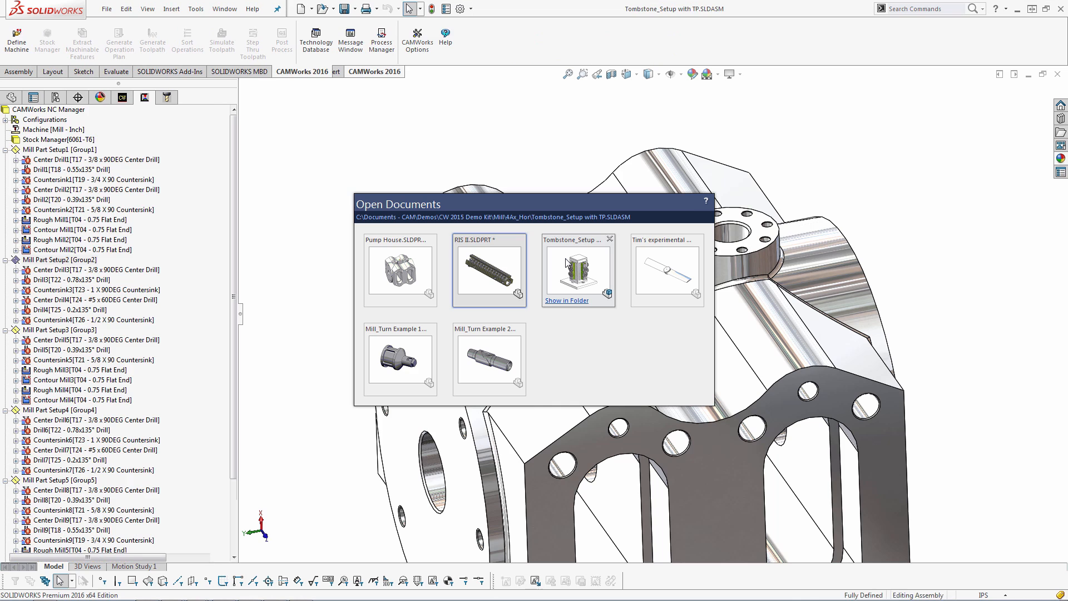
scroll(699, 320, "down", 3)
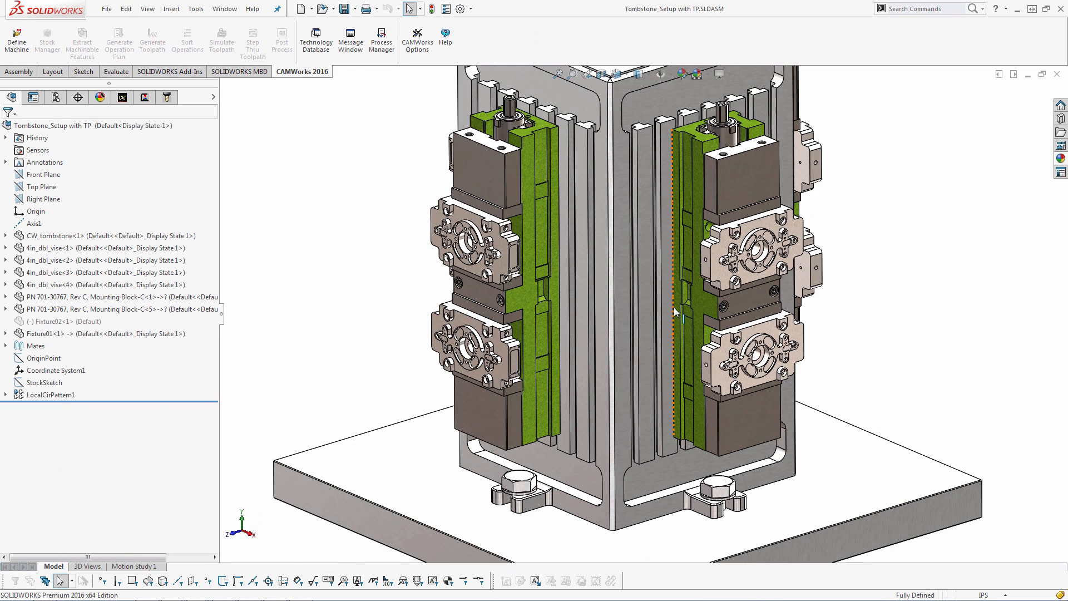
scroll(667, 305, "up", 3)
scroll(671, 303, "down", 3)
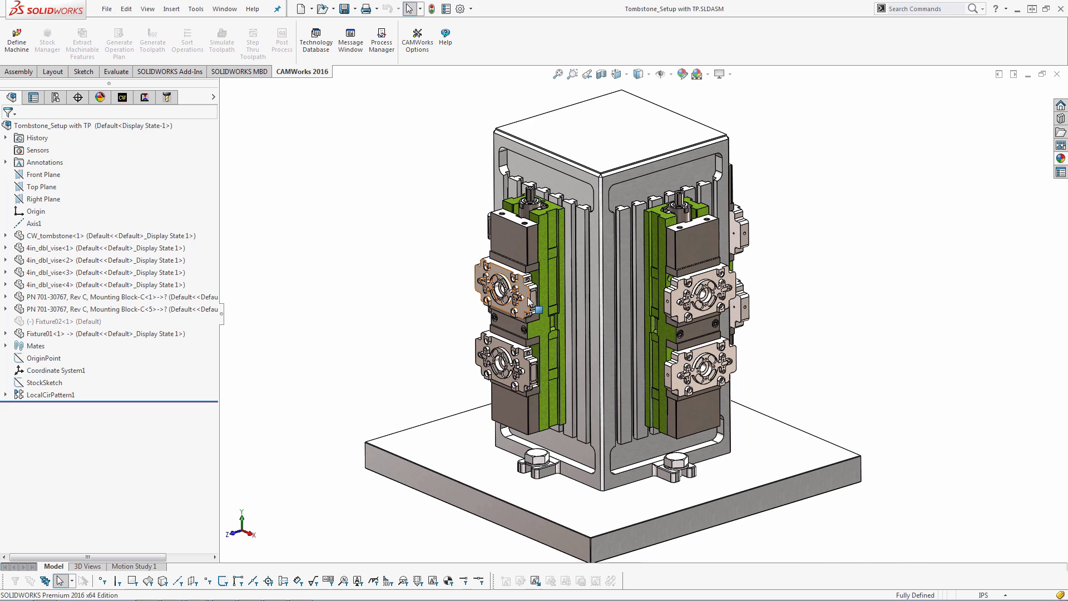
scroll(532, 307, "down", 5)
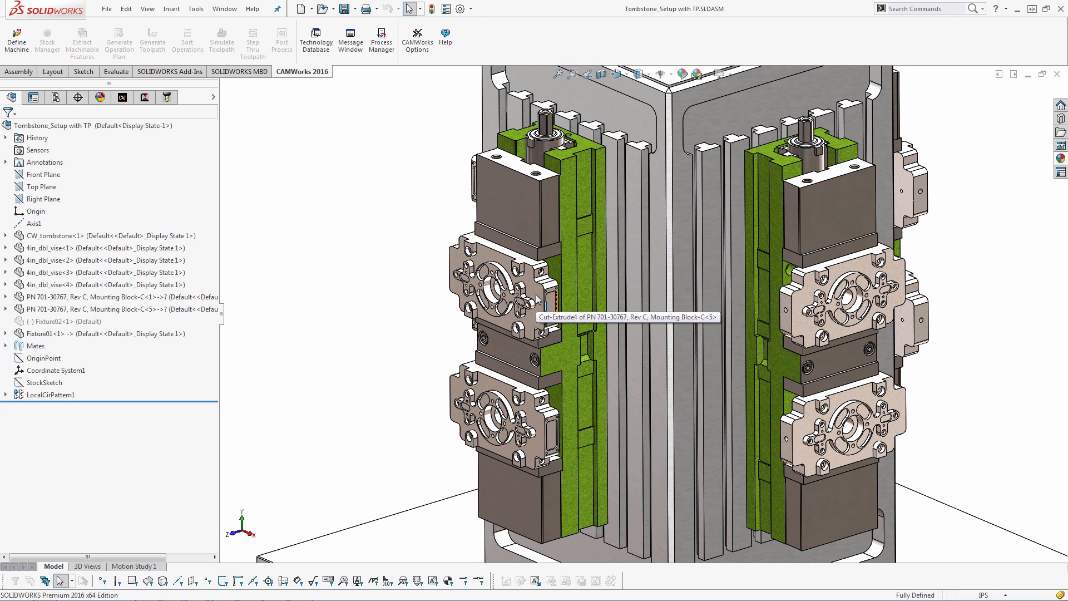
scroll(536, 299, "down", 1)
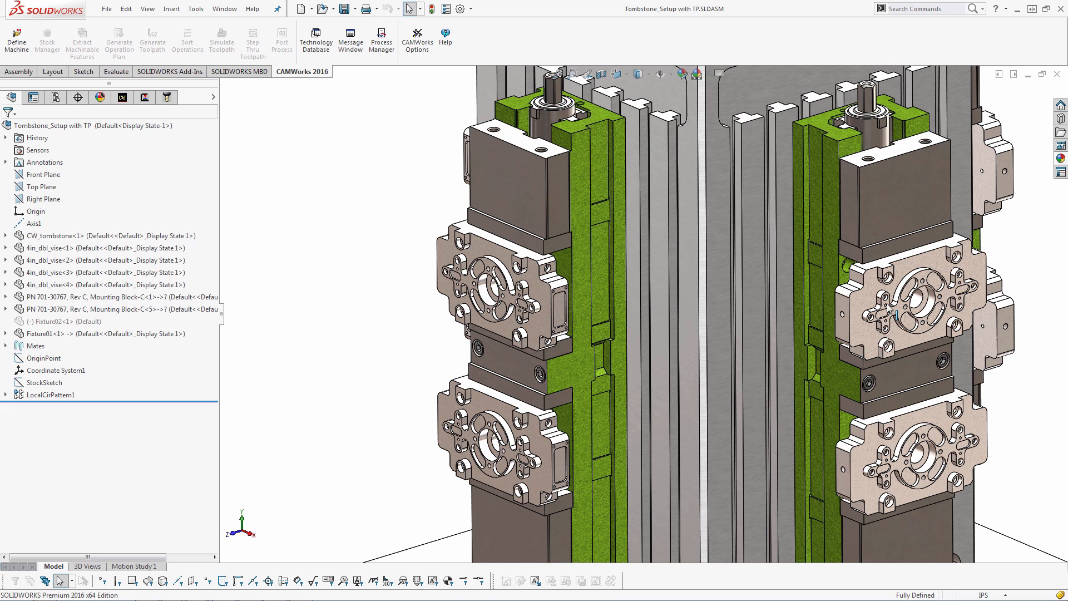
key("f")
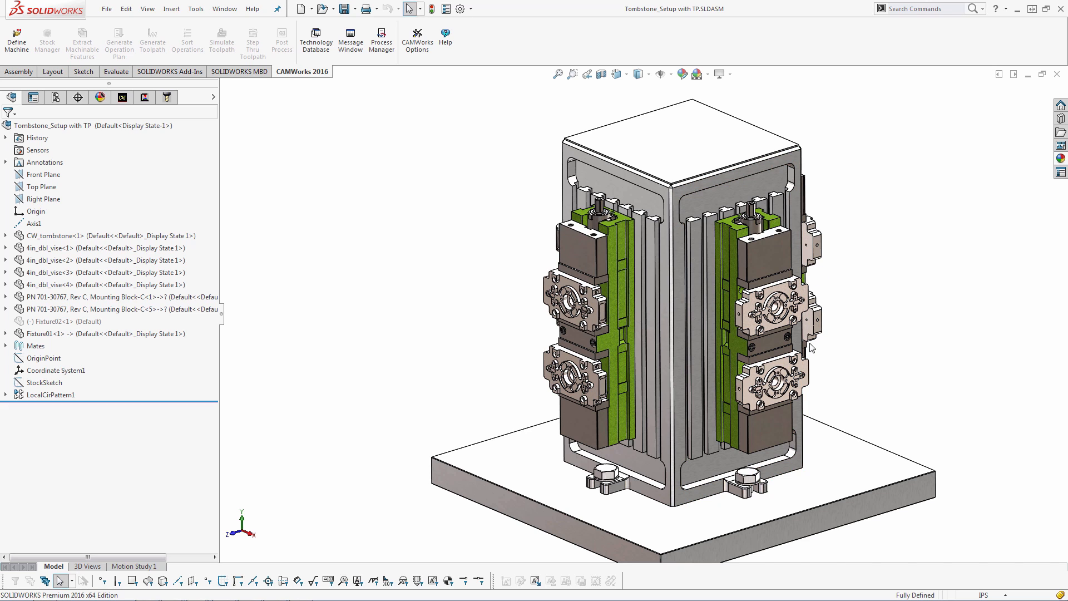
Add the PN 701-30767 Mounting Block part with all its instances to the Part Manager
left_click(123, 98)
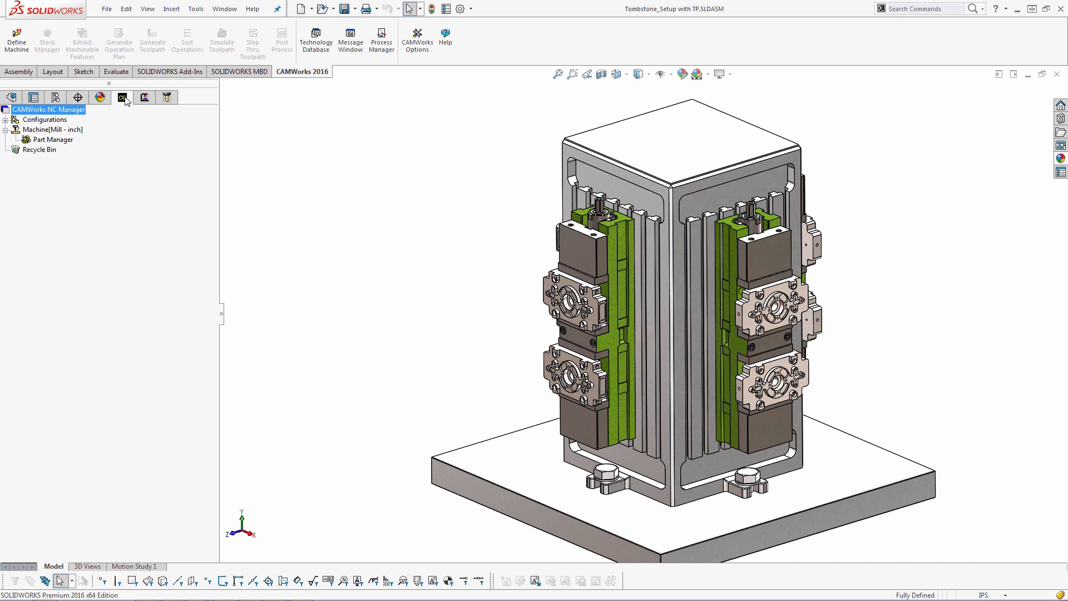
right_click(51, 142)
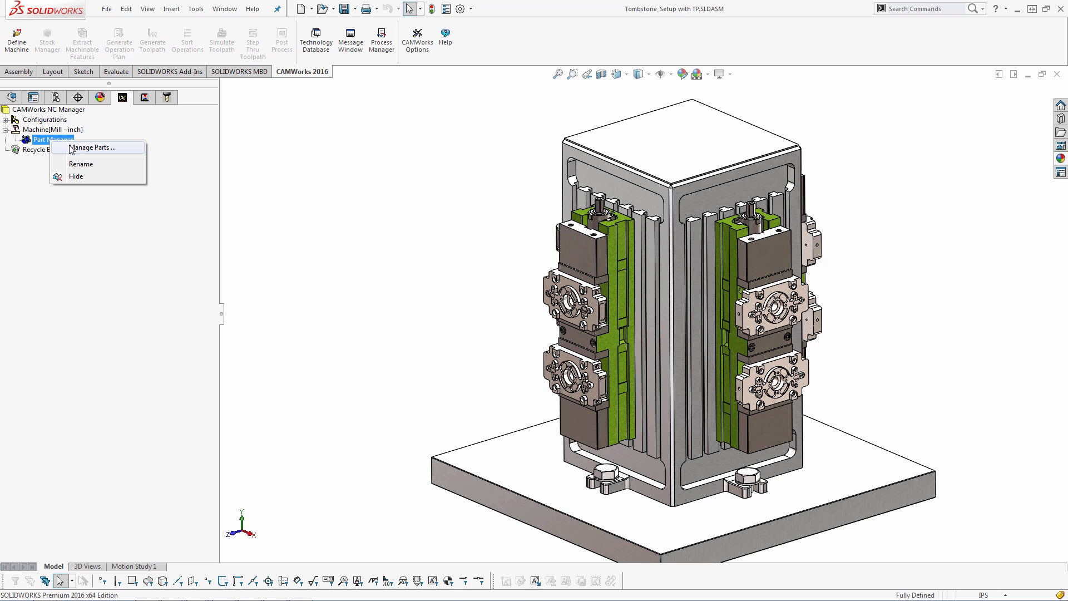
left_click(75, 149)
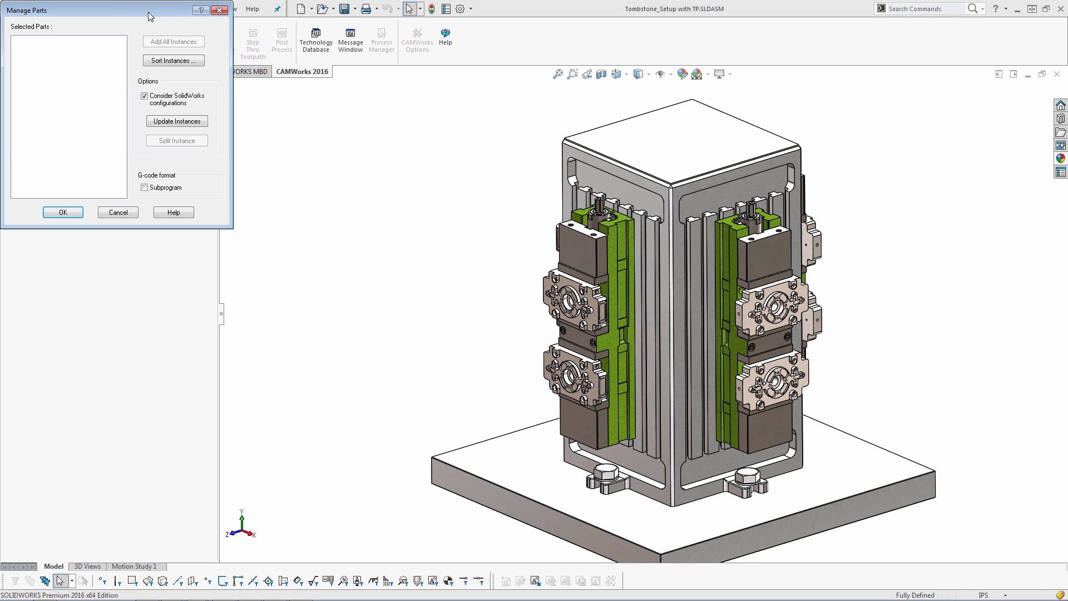
left_click_drag(148, 12, 309, 109)
scroll(605, 316, "down", 5)
left_click(605, 316)
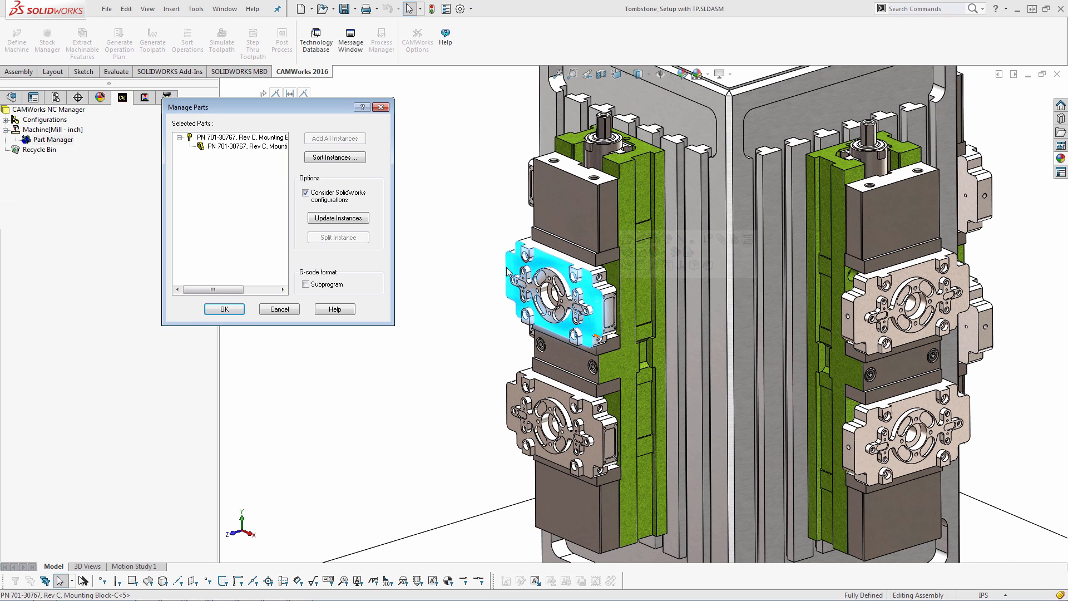
left_click(346, 139)
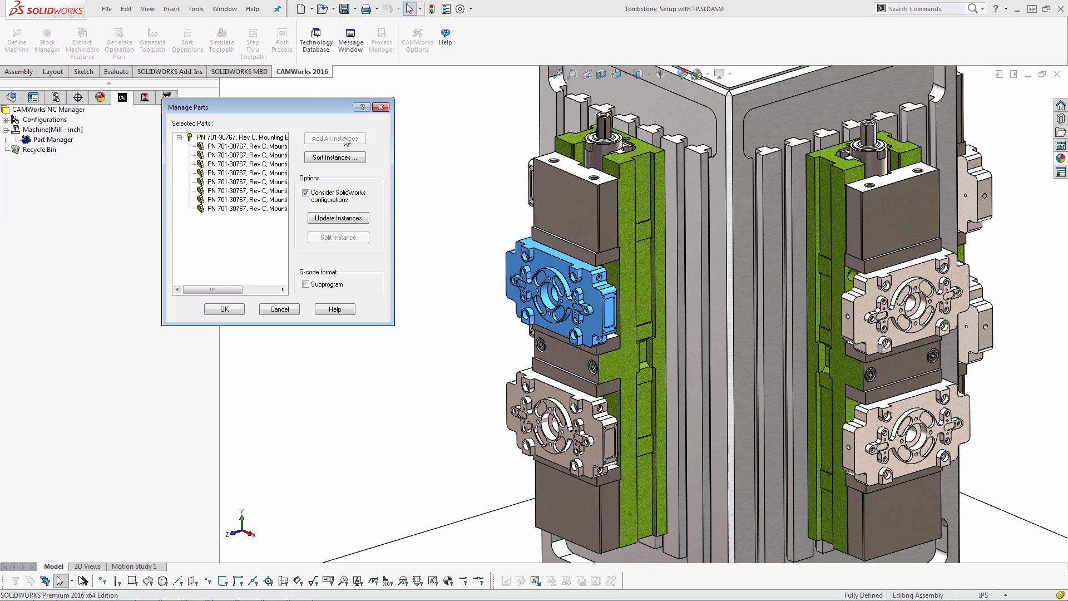
left_click(223, 309)
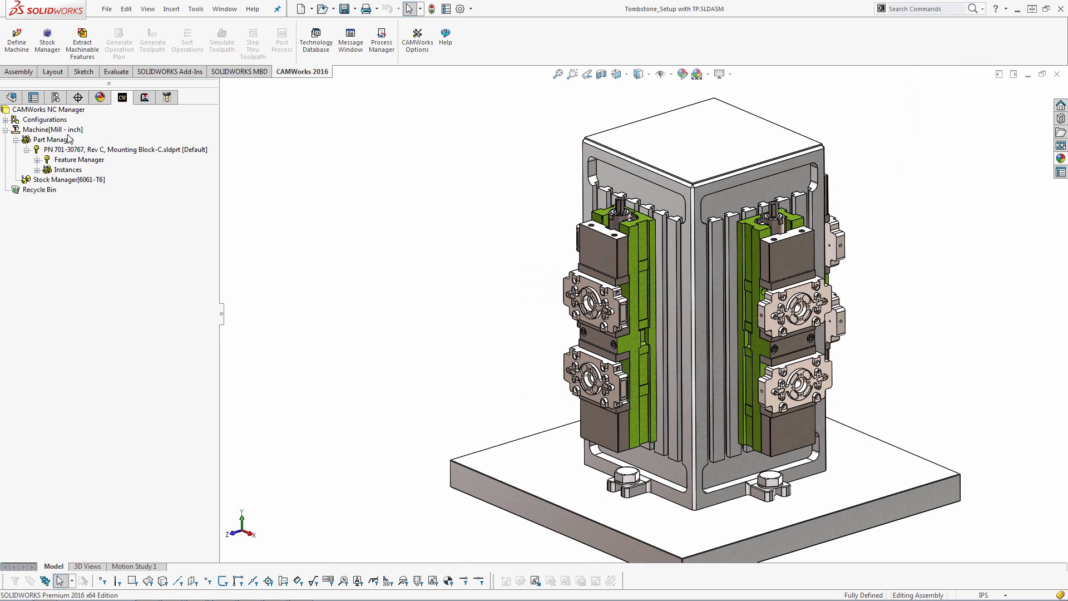
Open the machine definition and examine its Setup and Rotary Axis settings
double_click(47, 128)
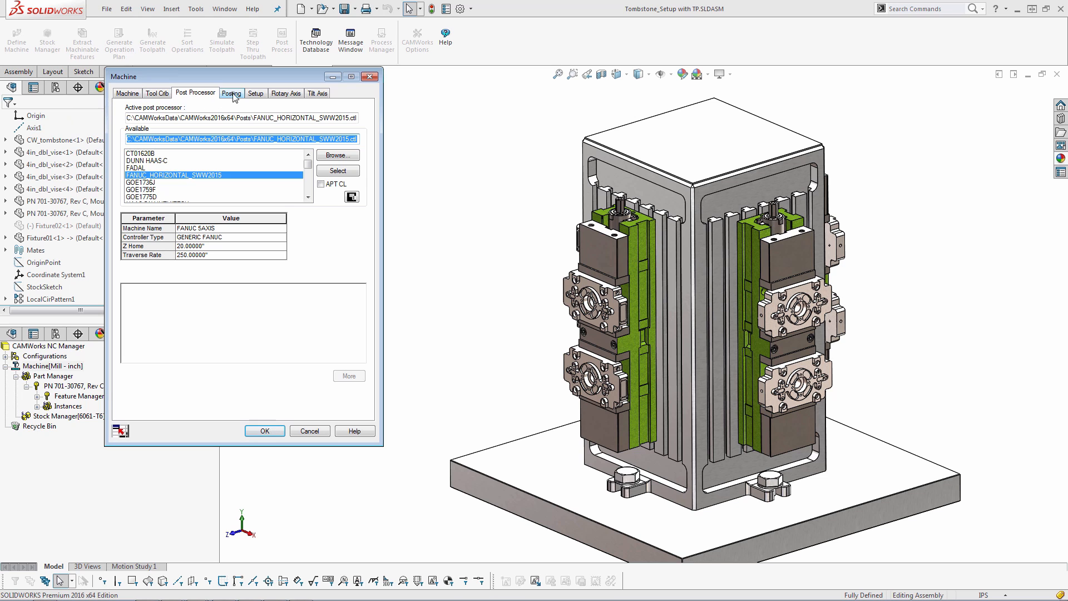
left_click(253, 97)
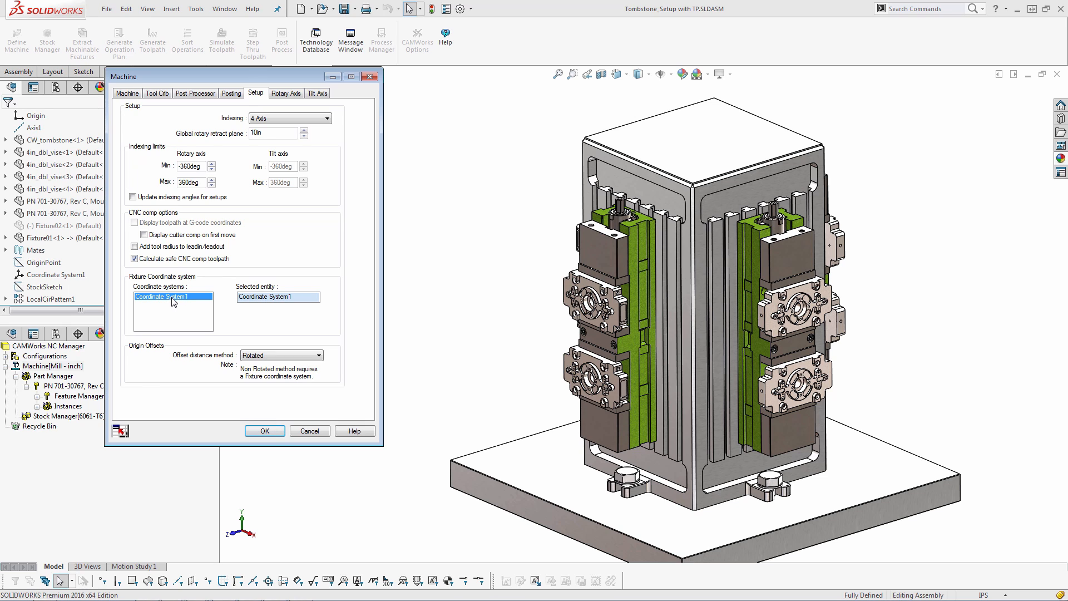
left_click(290, 93)
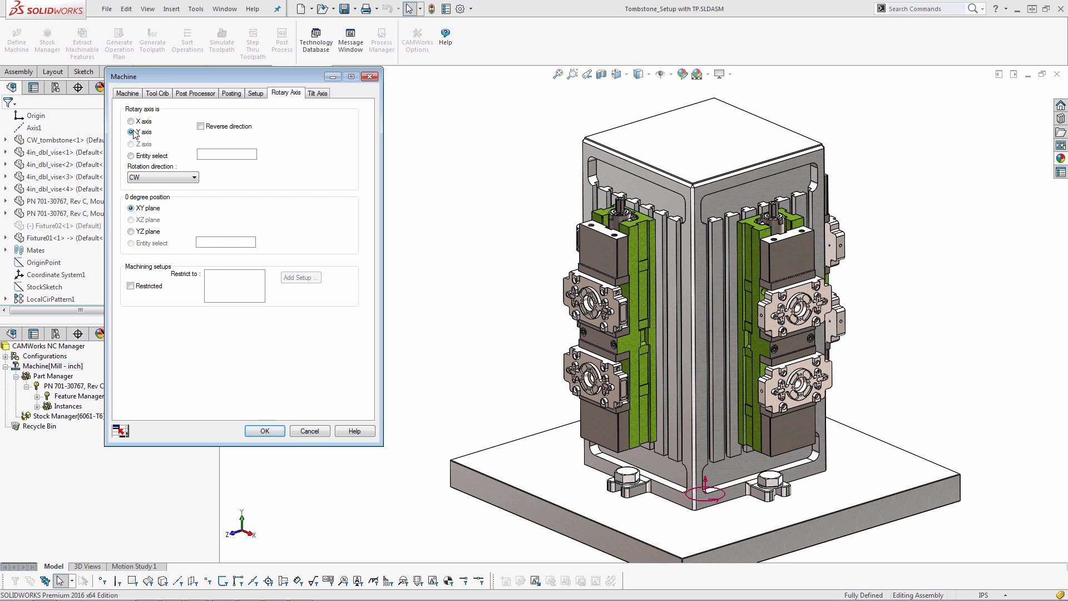
scroll(693, 416, "up", 5)
scroll(694, 416, "down", 5)
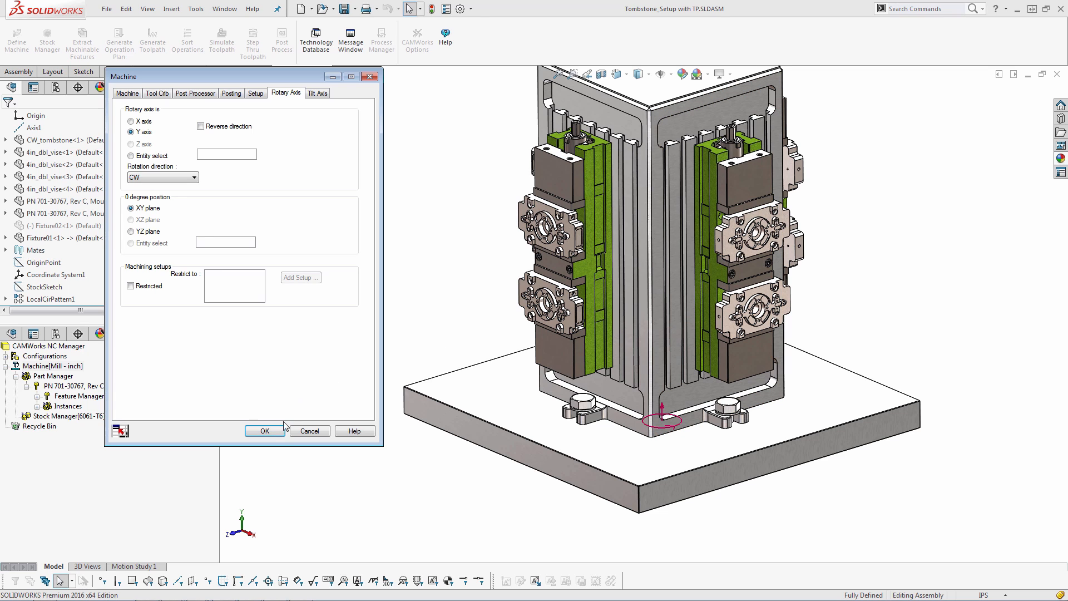
left_click(264, 431)
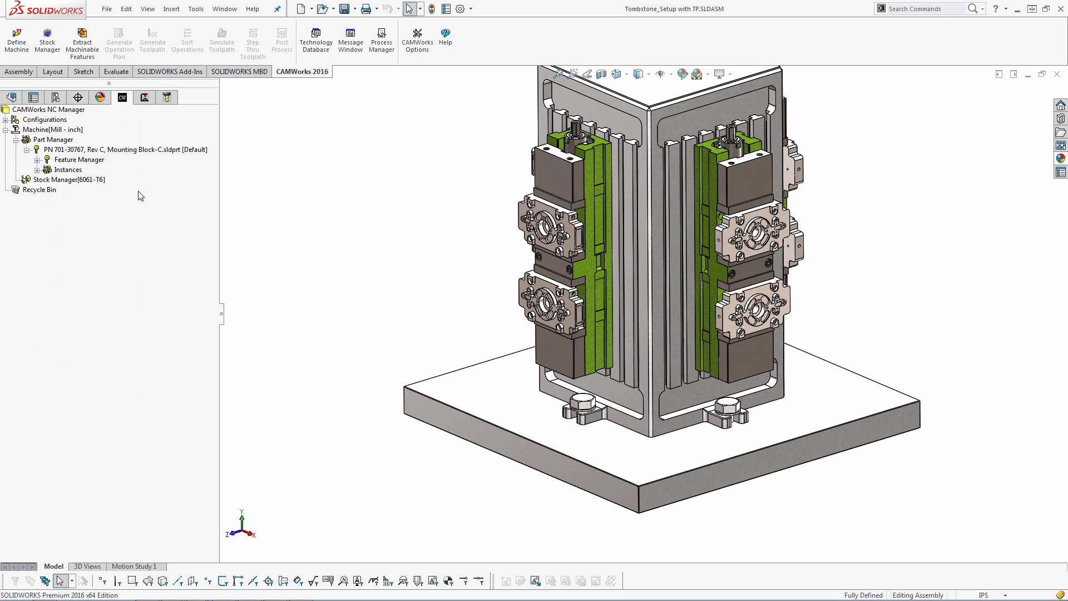
Locate Coordinate System1 at the base of the tombstone fixture
left_click(12, 99)
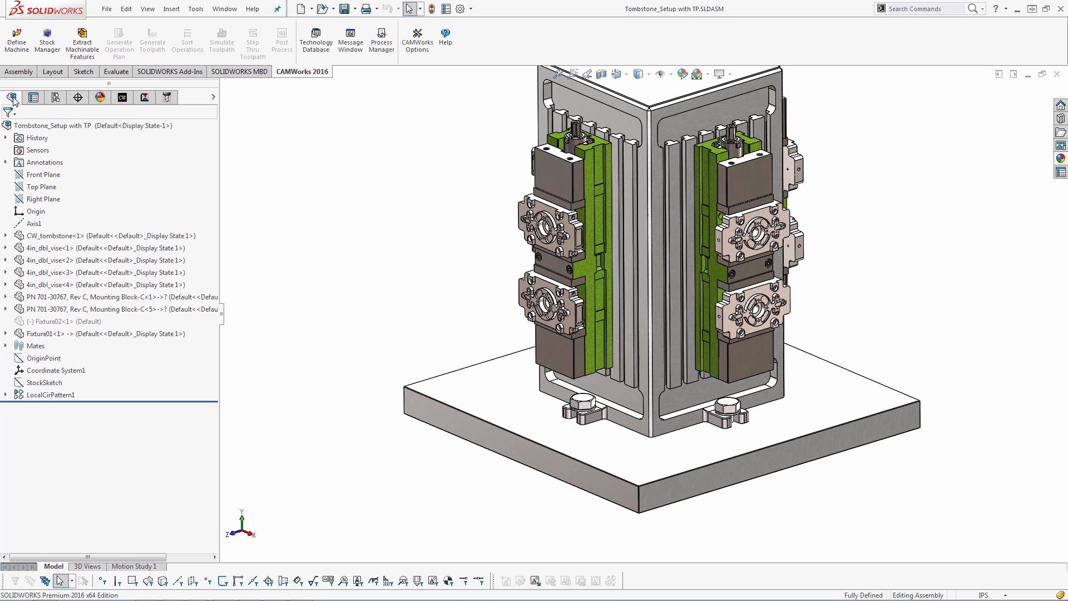
left_click(47, 371)
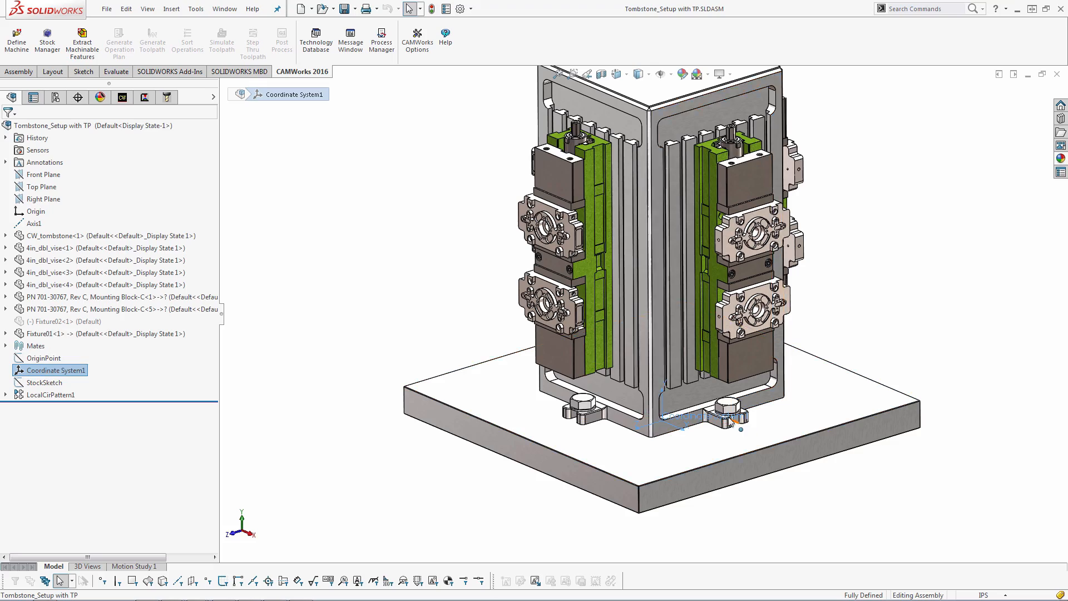
scroll(644, 407, "down", 5)
scroll(644, 407, "down", 3)
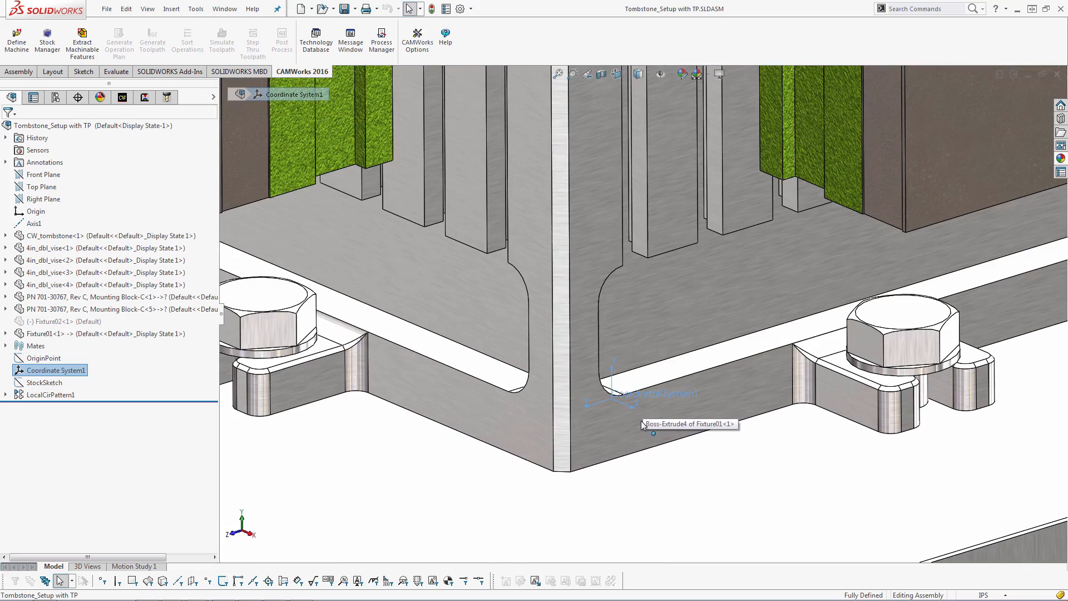
scroll(639, 417, "up", 2)
middle_click_drag(639, 416, 639, 410)
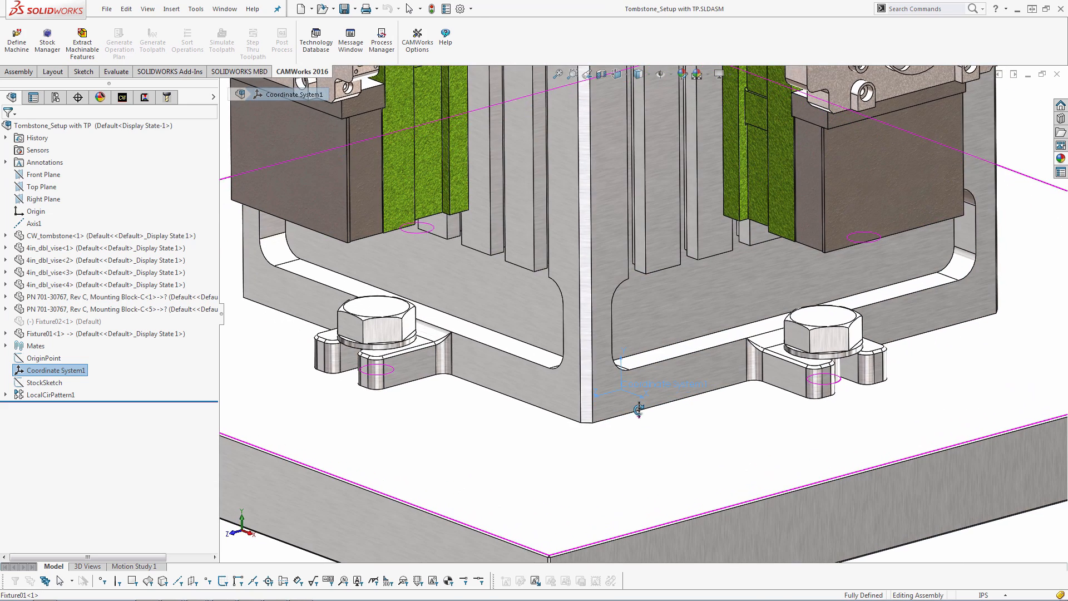
scroll(638, 410, "up", 4)
scroll(611, 357, "up", 1)
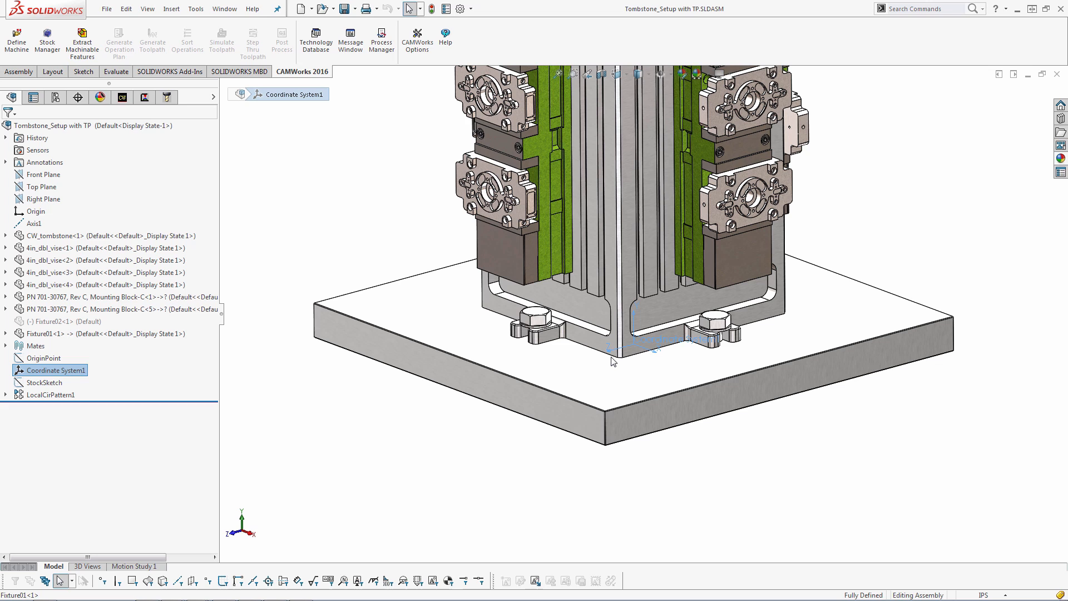
left_click(27, 73)
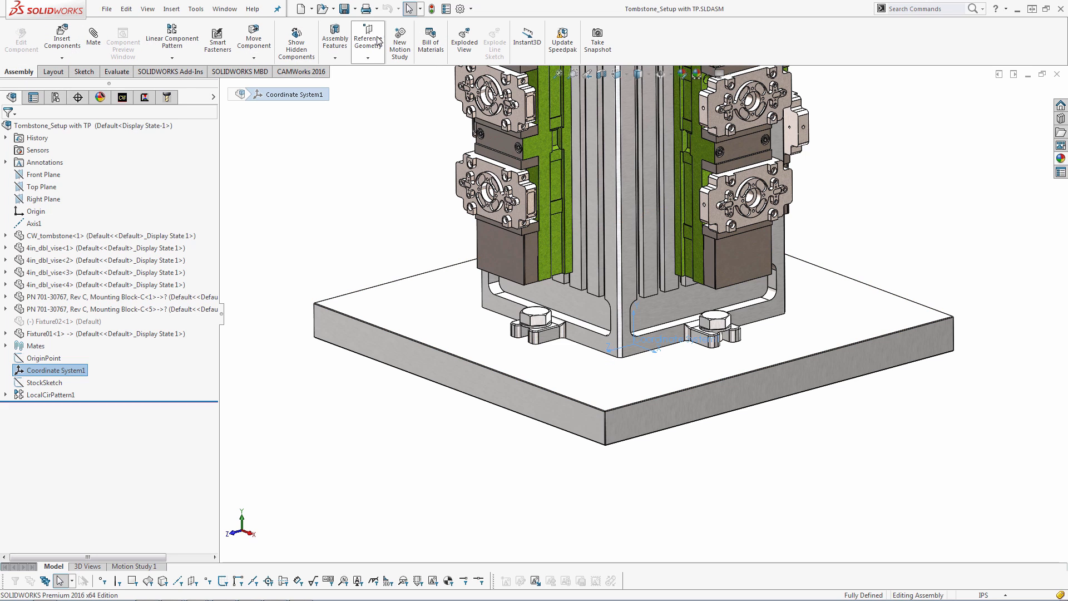
left_click(366, 54)
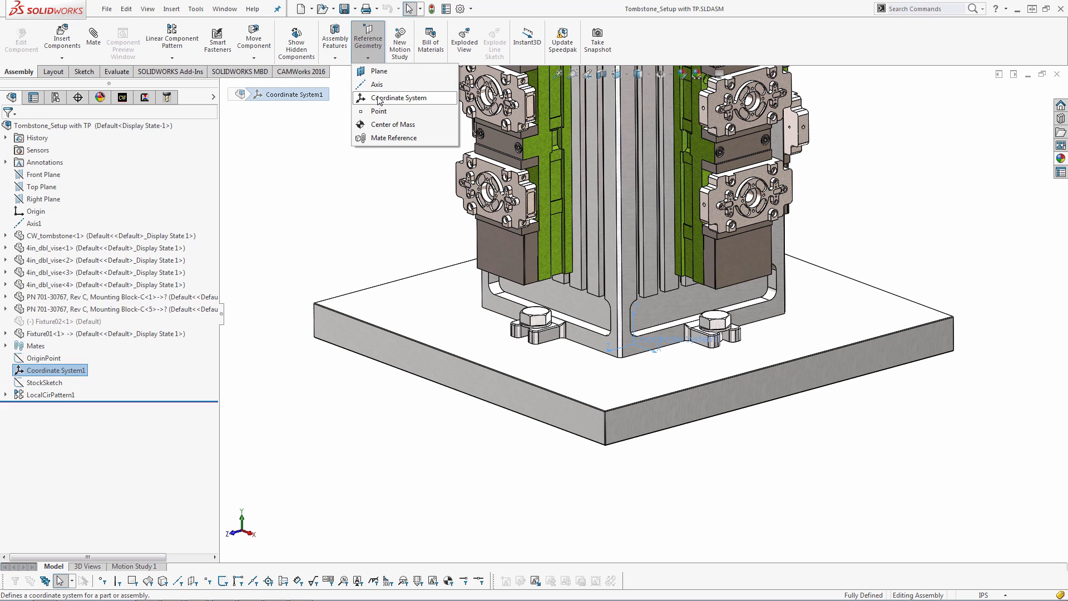
left_click(377, 99)
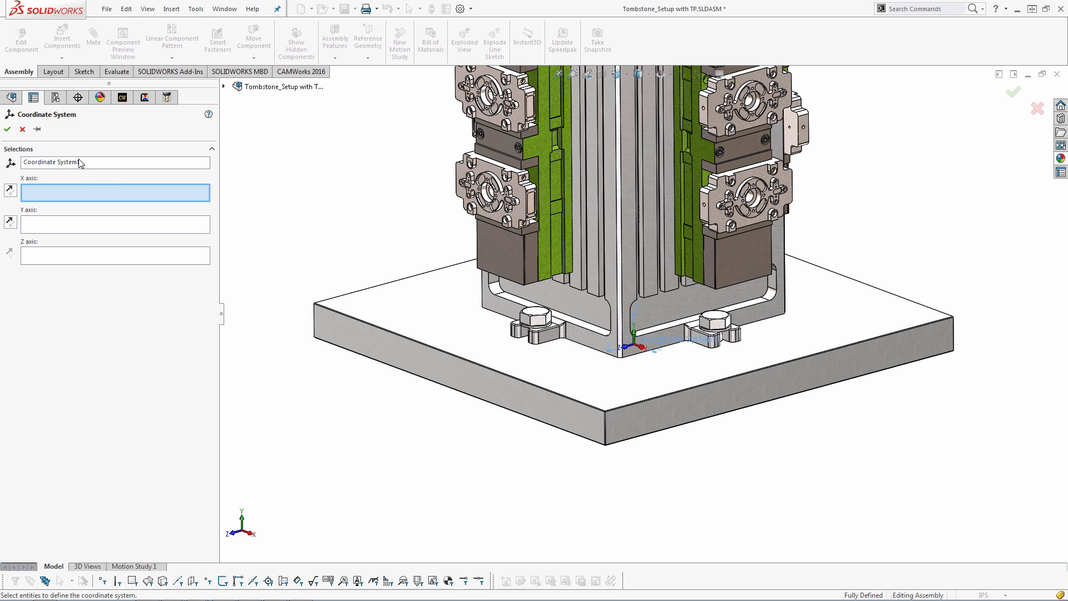
left_click(7, 129)
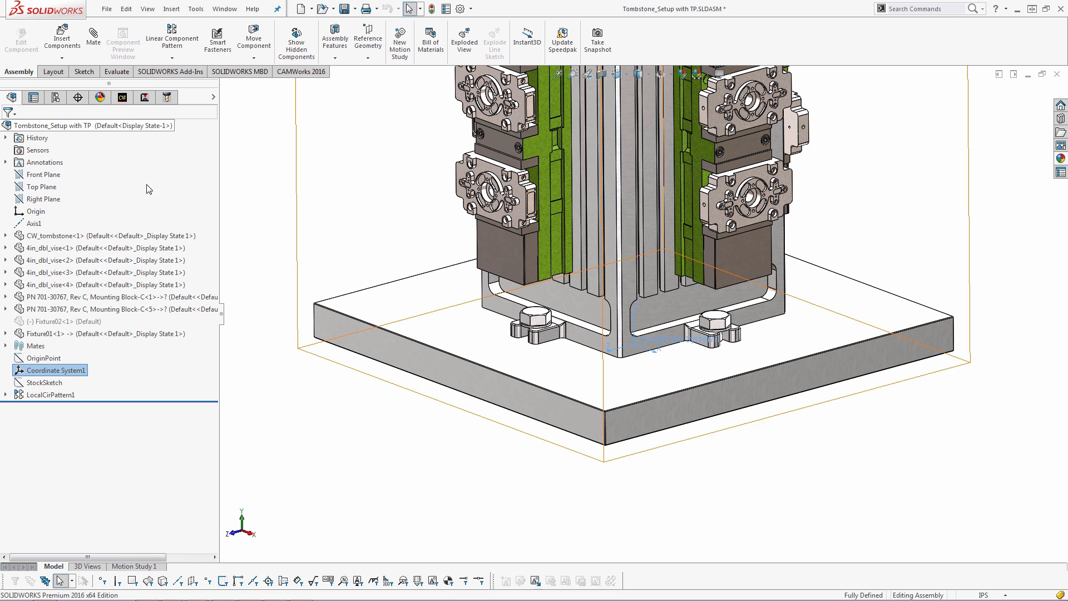
Extract machinable features for the mounting block instances in the assembly
left_click(122, 97)
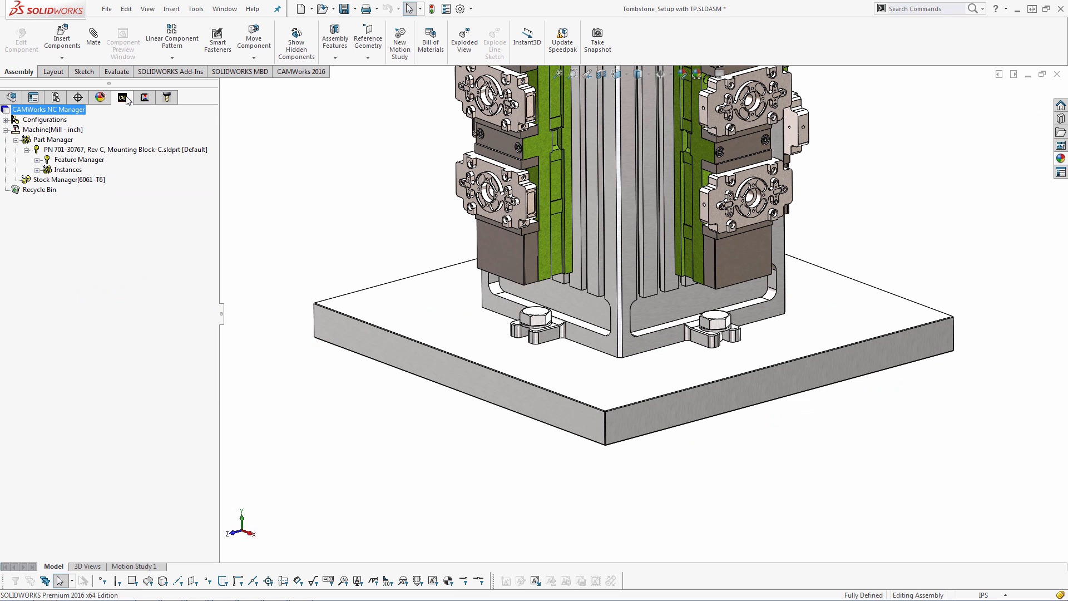
left_click(75, 180)
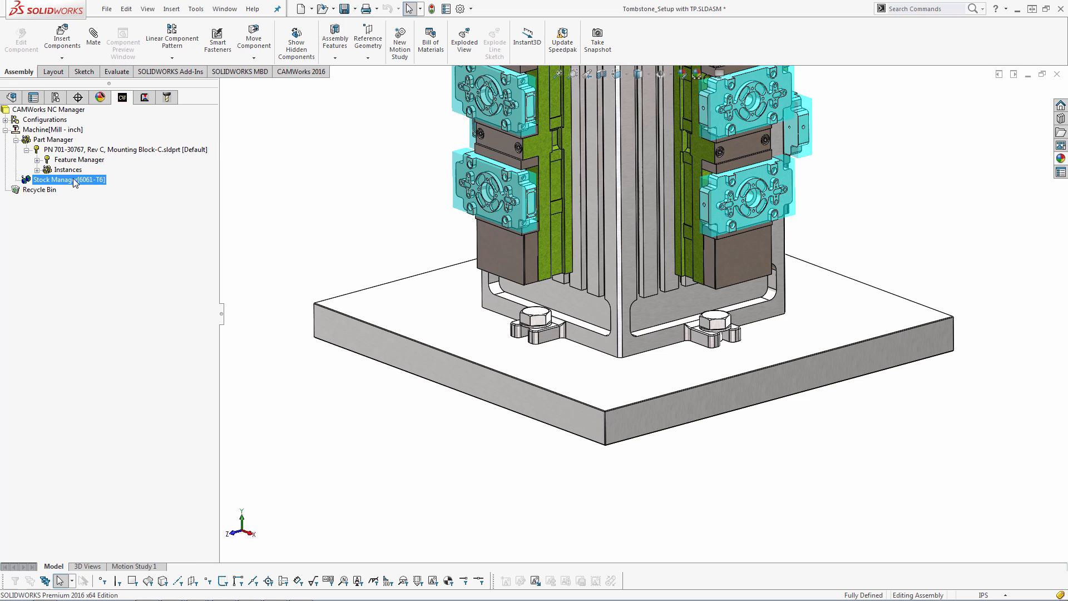
left_click(295, 72)
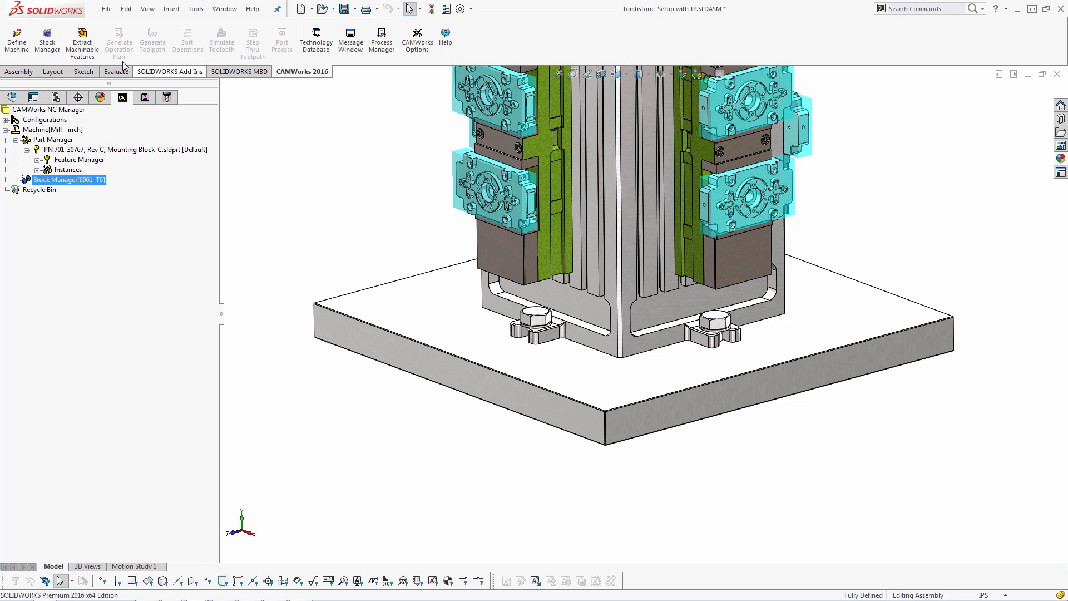
left_click(93, 46)
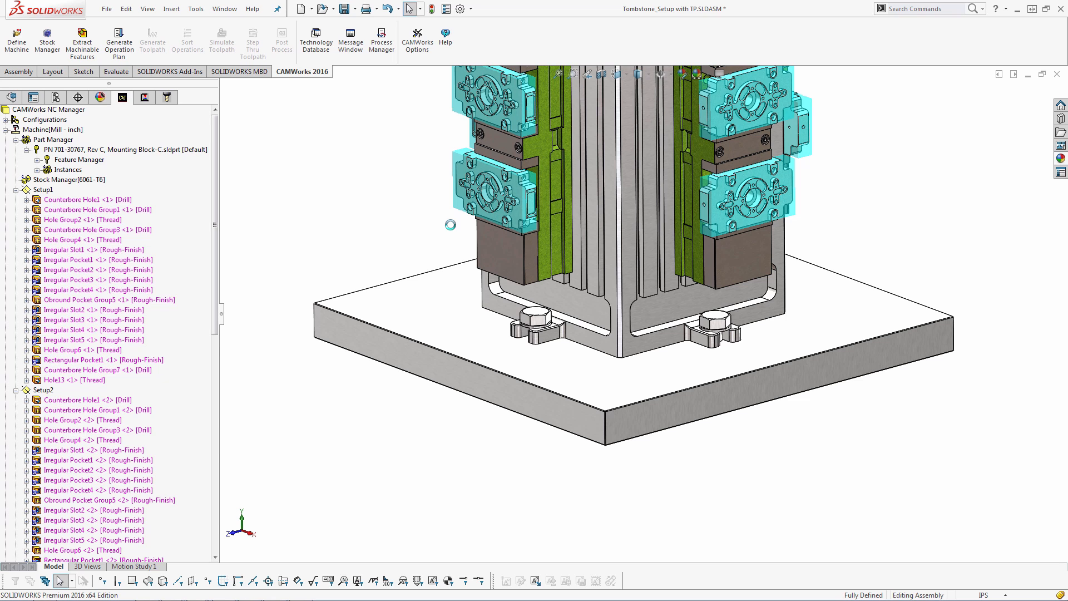
Generate the operation plan for the extracted mounting block features
left_click(450, 225)
scroll(641, 207, "up", 1)
middle_click_drag(640, 207, 635, 330, "ctrl")
scroll(635, 330, "up", 1)
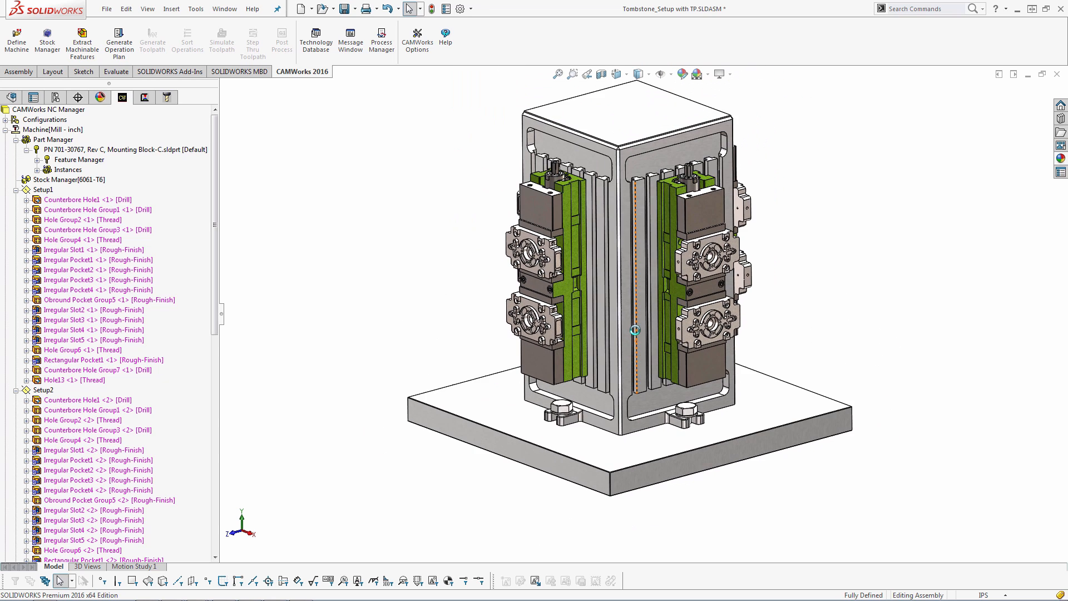
left_click(123, 46)
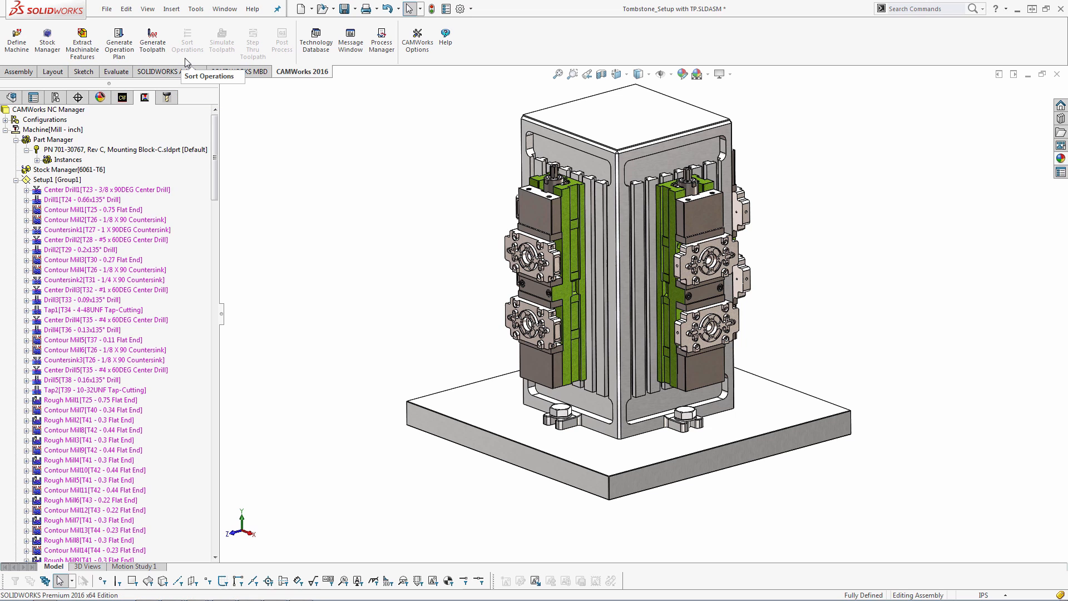
Generate toolpaths for the operations of the tombstone assembly
left_click(161, 43)
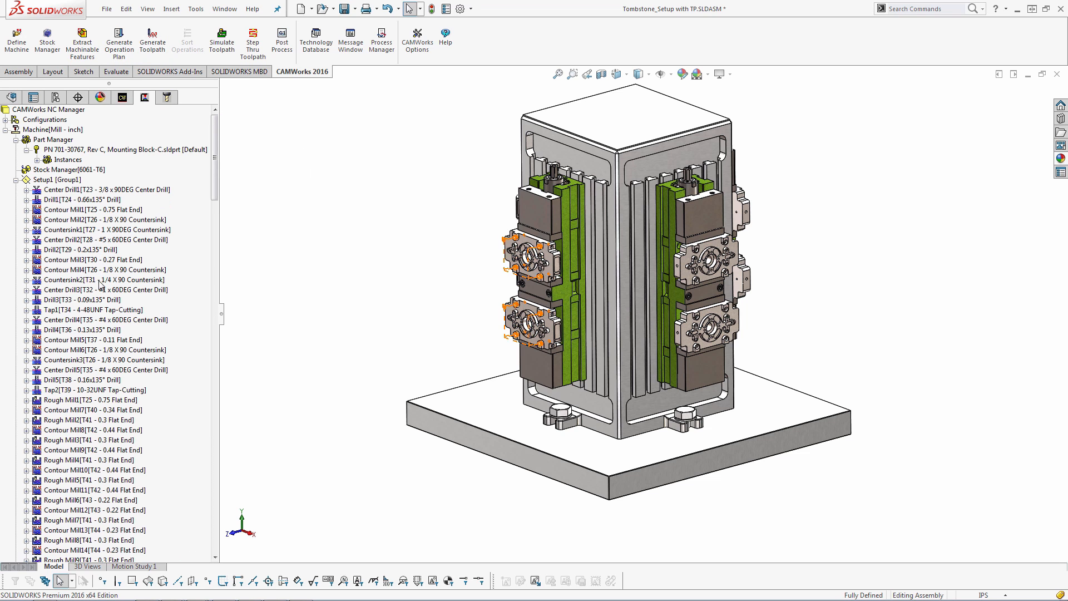
right_click(61, 170)
right_click(47, 111)
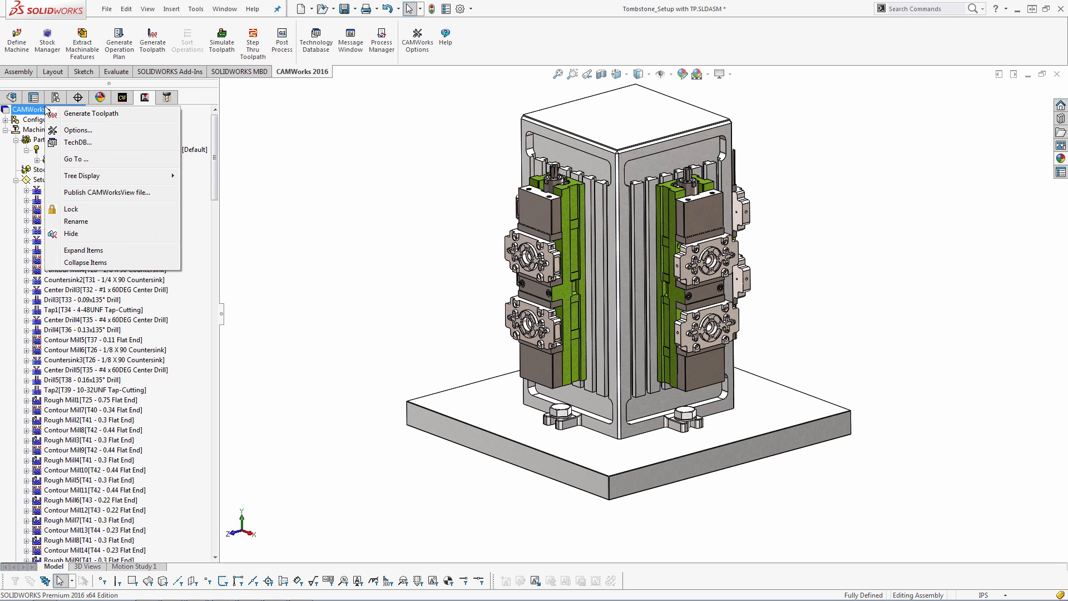
right_click(39, 183)
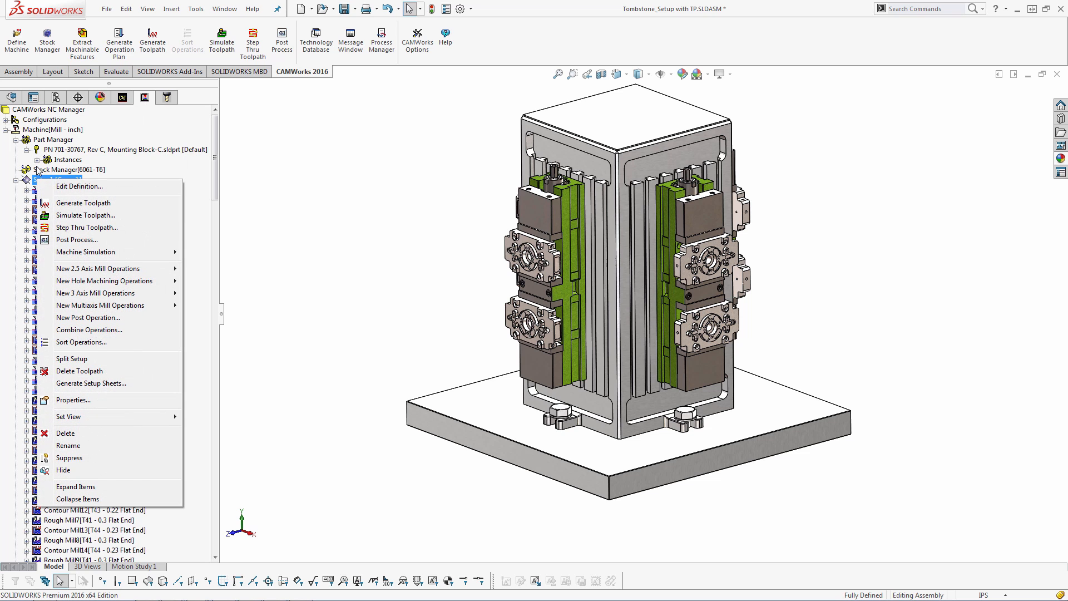
right_click(38, 170)
right_click(43, 141)
Sort operations by and across setups, sorting by Tool with the countersink tool moved to the top of the list
right_click(42, 129)
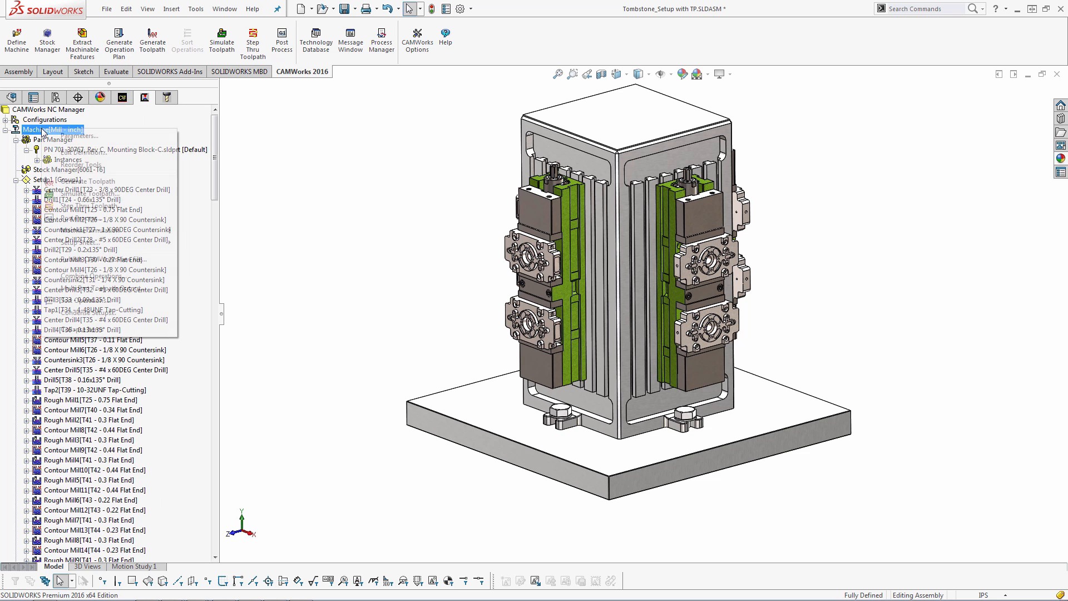
left_click(85, 300)
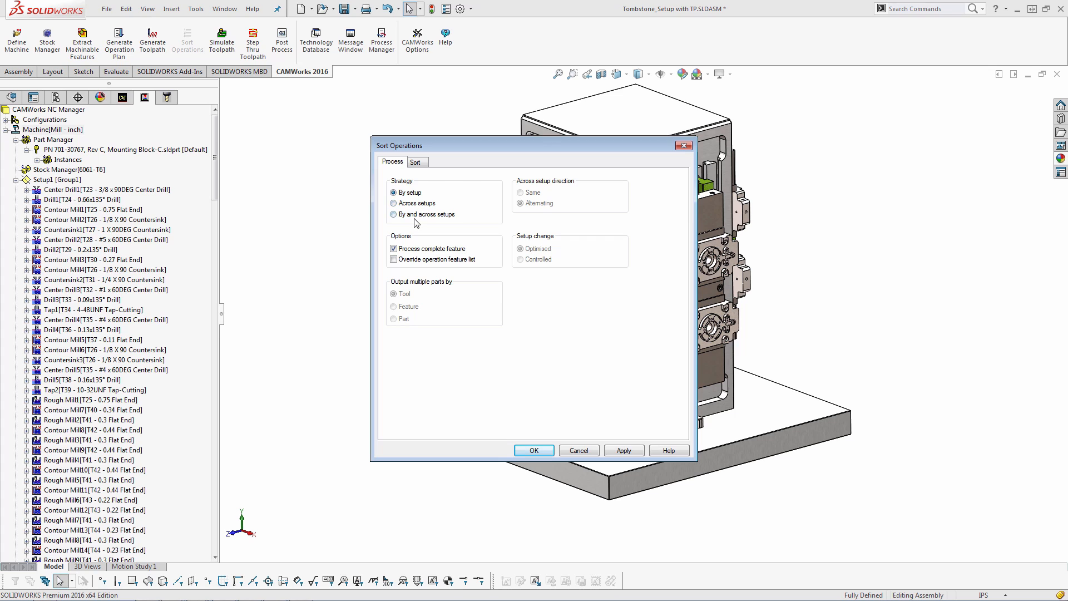
left_click(394, 215)
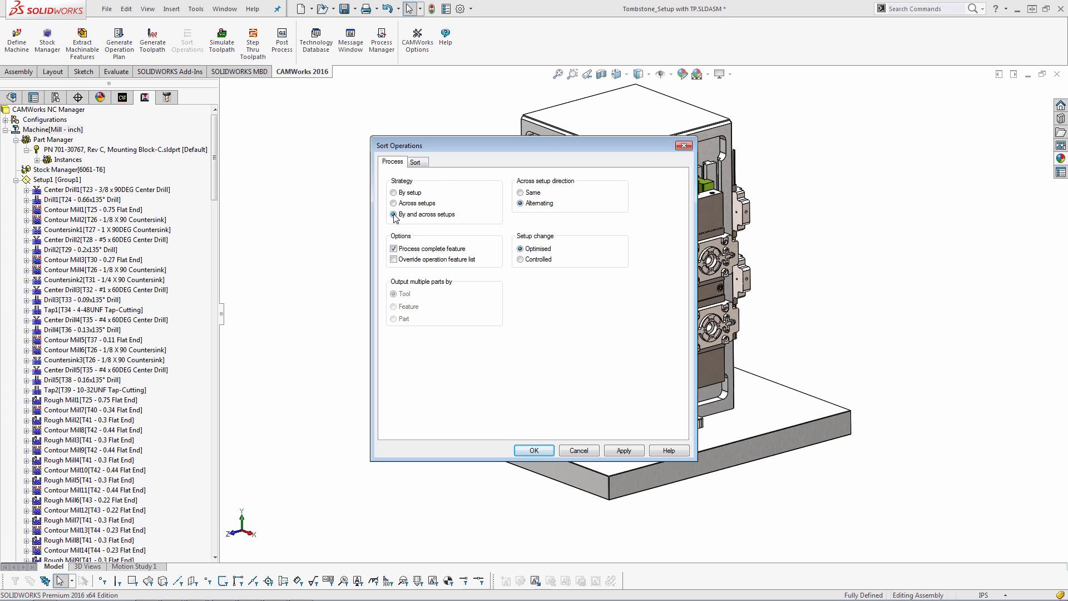
left_click(415, 162)
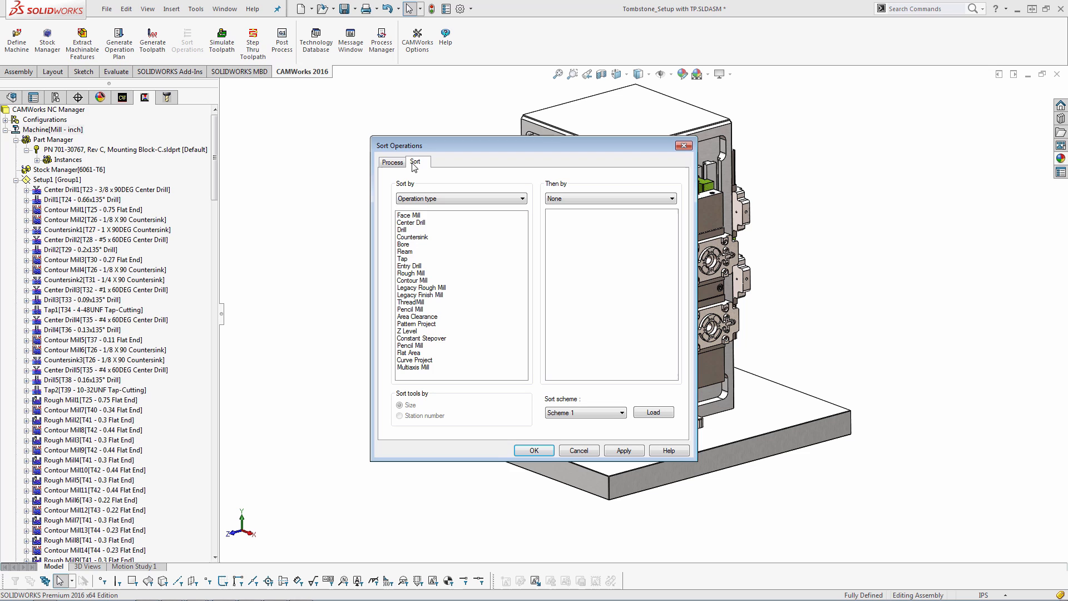
left_click(439, 198)
left_click(427, 217)
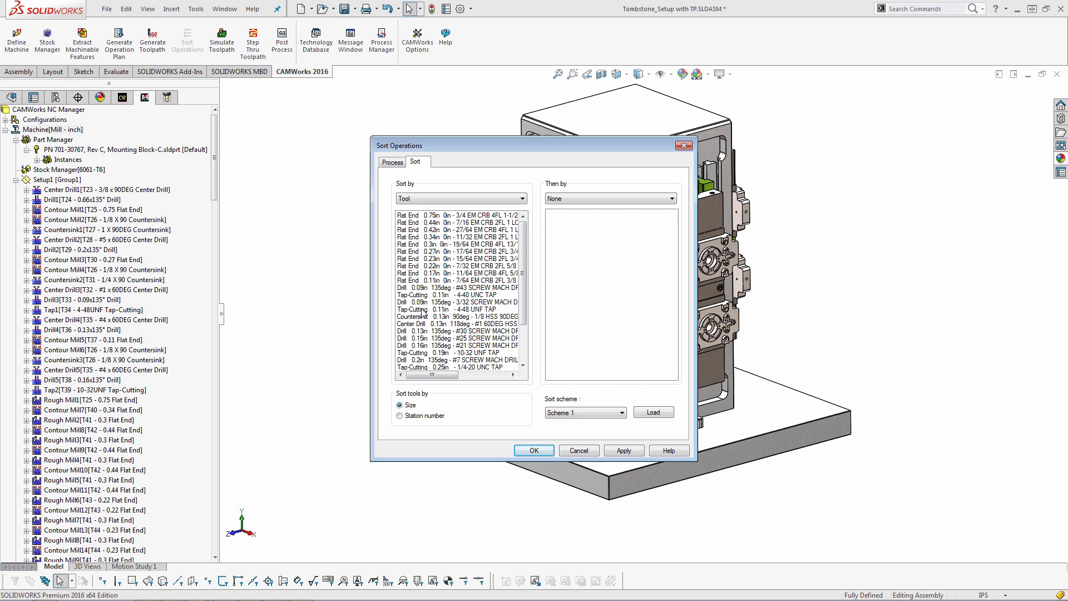
left_click_drag(421, 317, 426, 217)
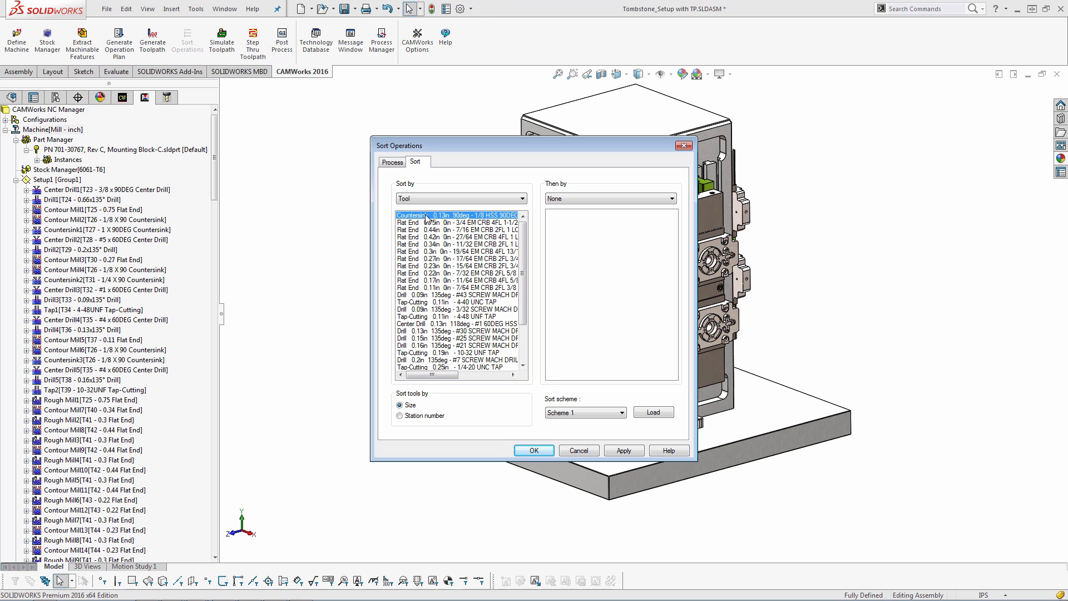
left_click(620, 449)
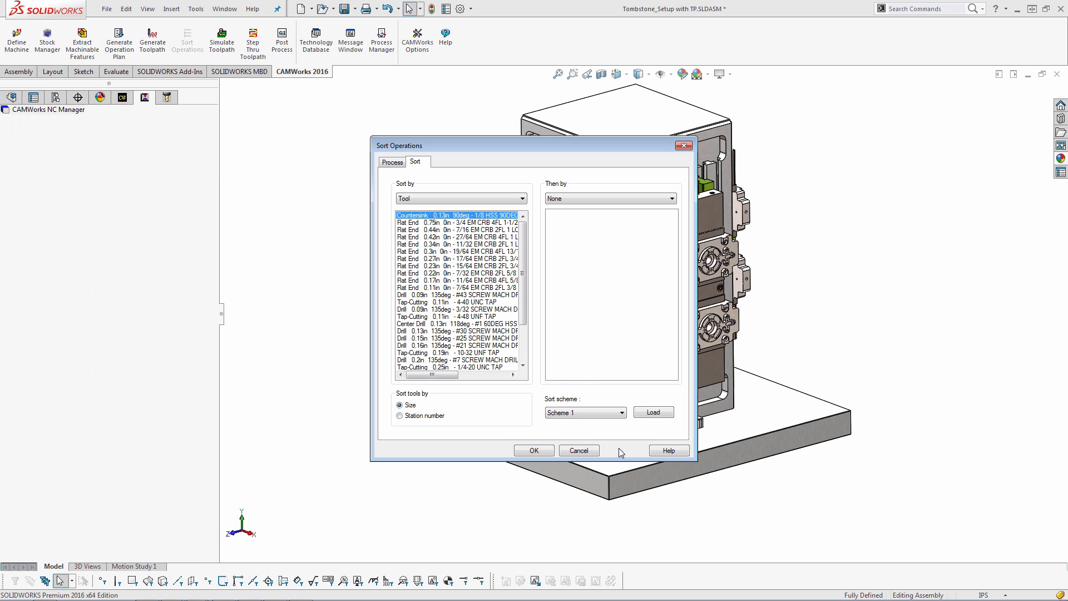
left_click(538, 450)
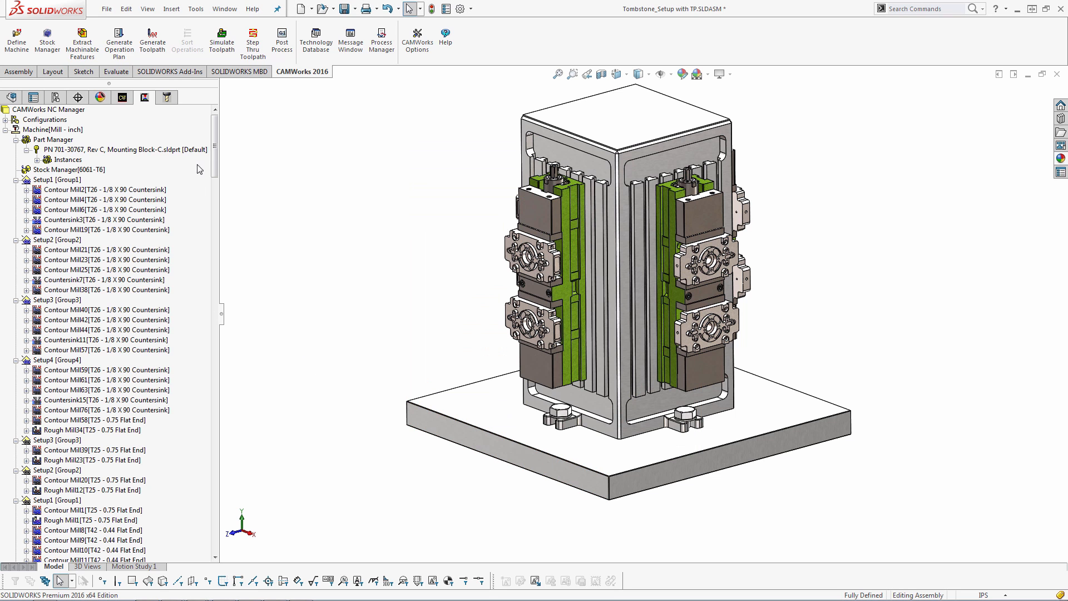
Open the toolpath simulation for the sorted operations and close it
left_click_drag(216, 146, 222, 122)
left_click(224, 47)
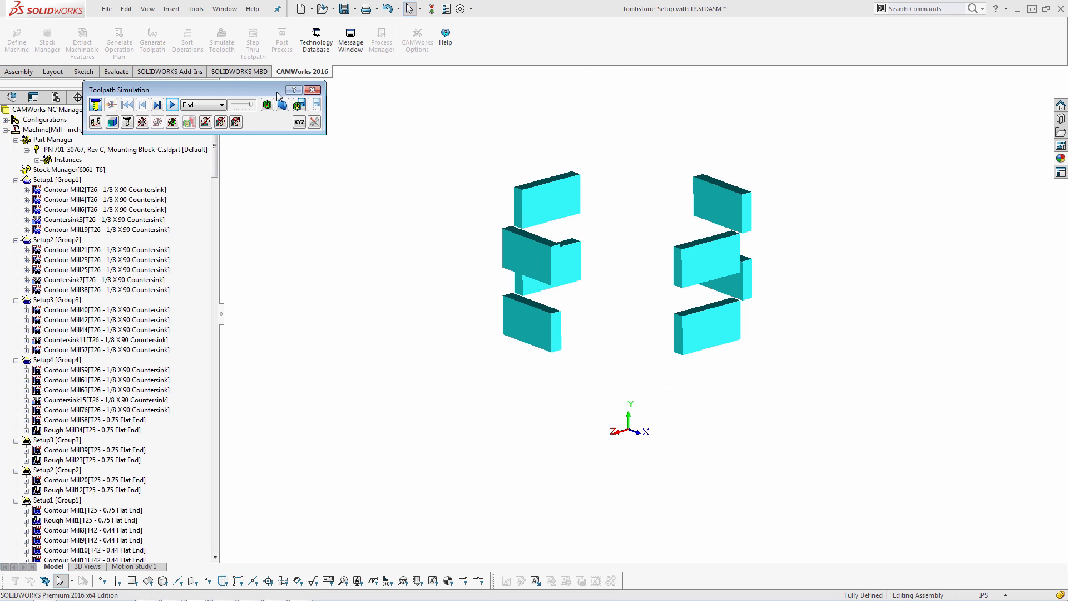
left_click(312, 91)
Edit Setup1's definition to add the tombstone, all four vise instances and the base fixture as fixtures
right_click(59, 180)
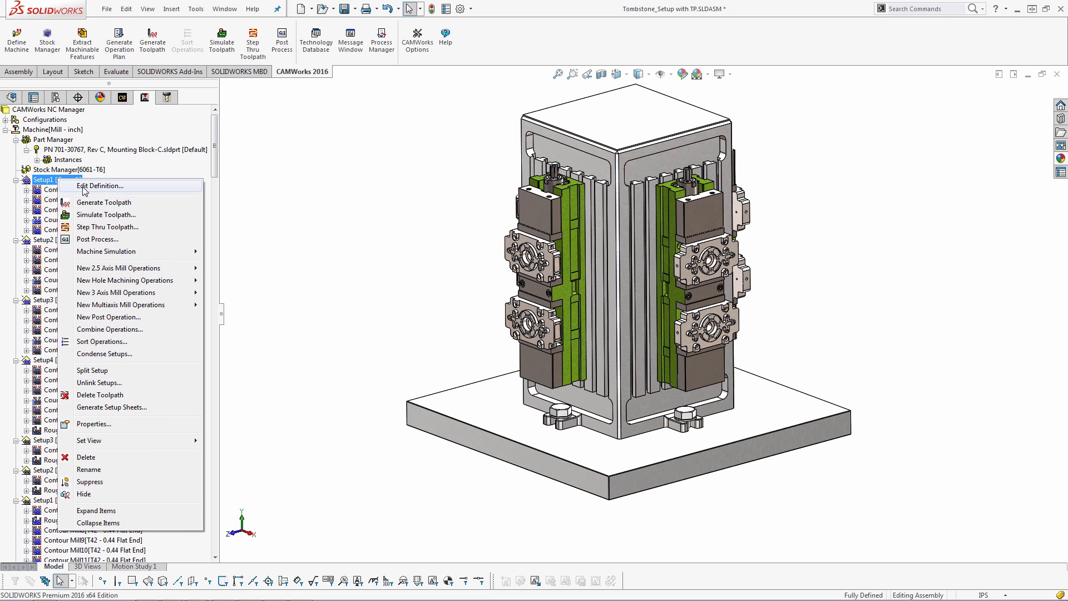
left_click(91, 186)
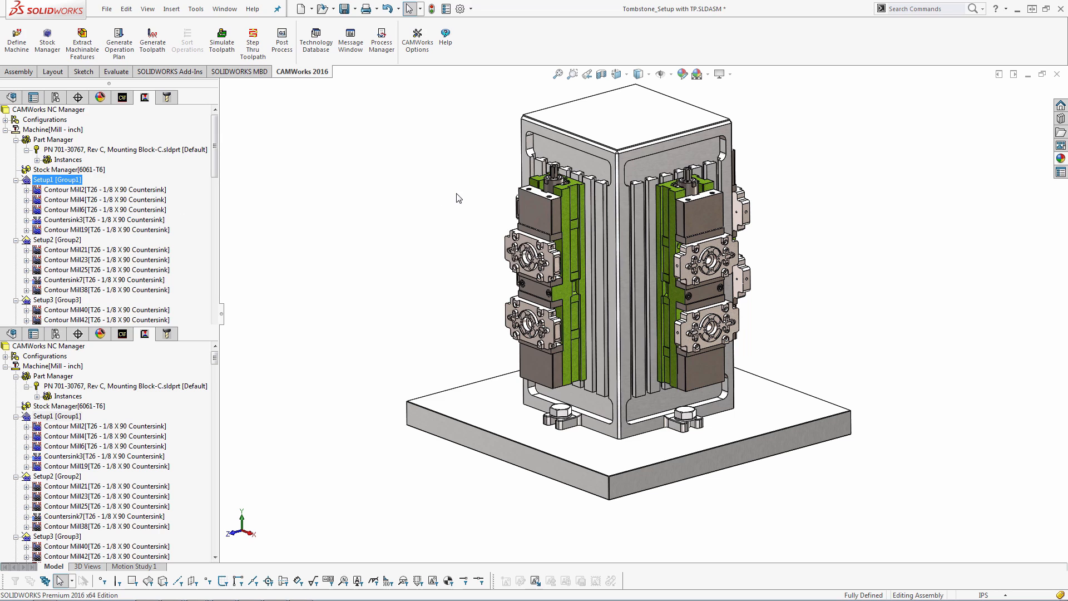
left_click(594, 166)
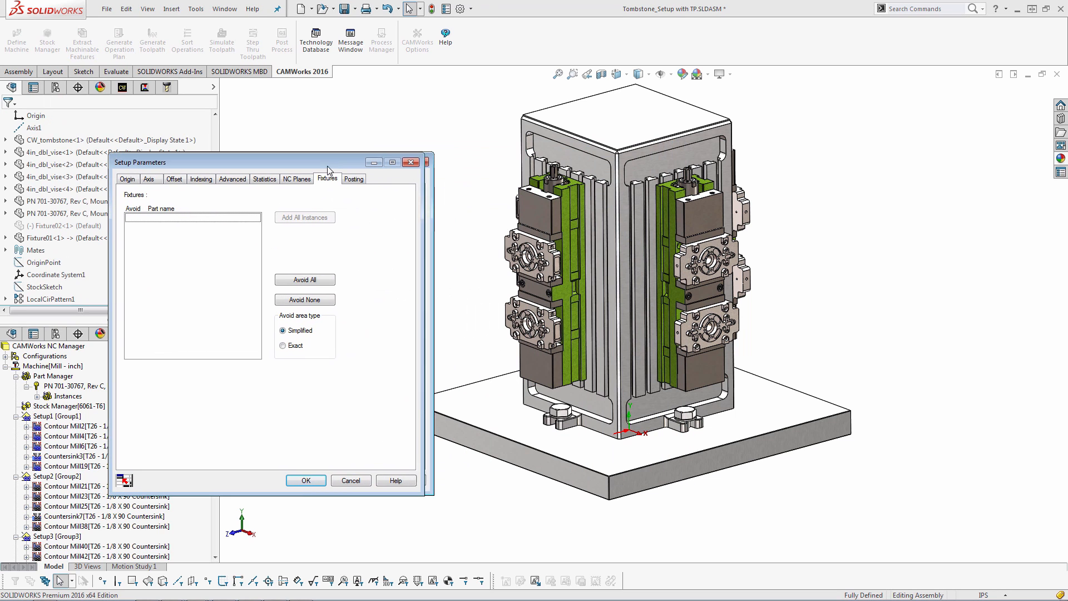
left_click(582, 137)
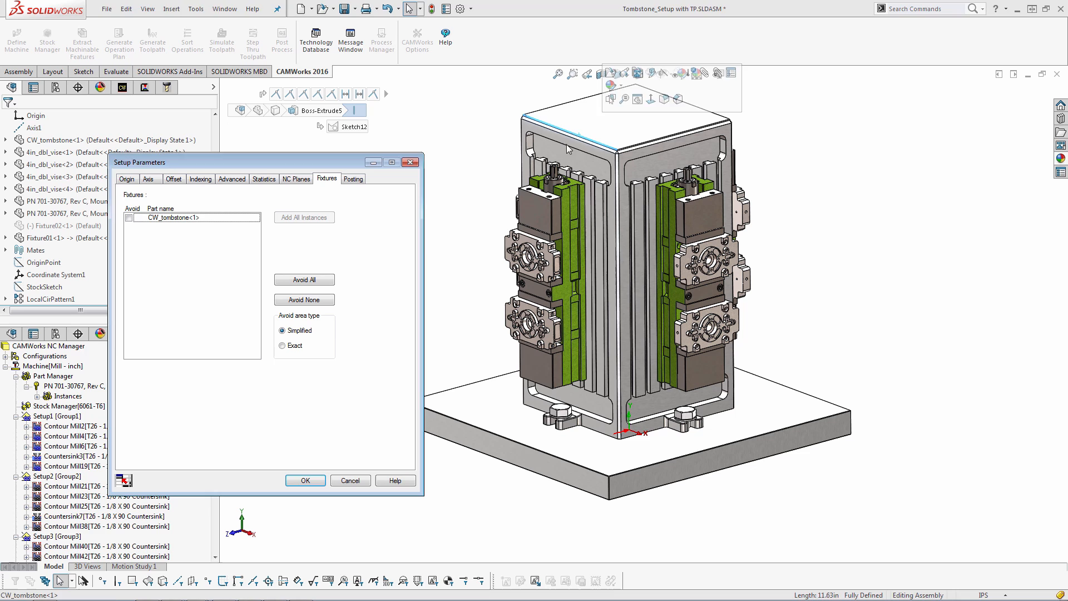
left_click(565, 218)
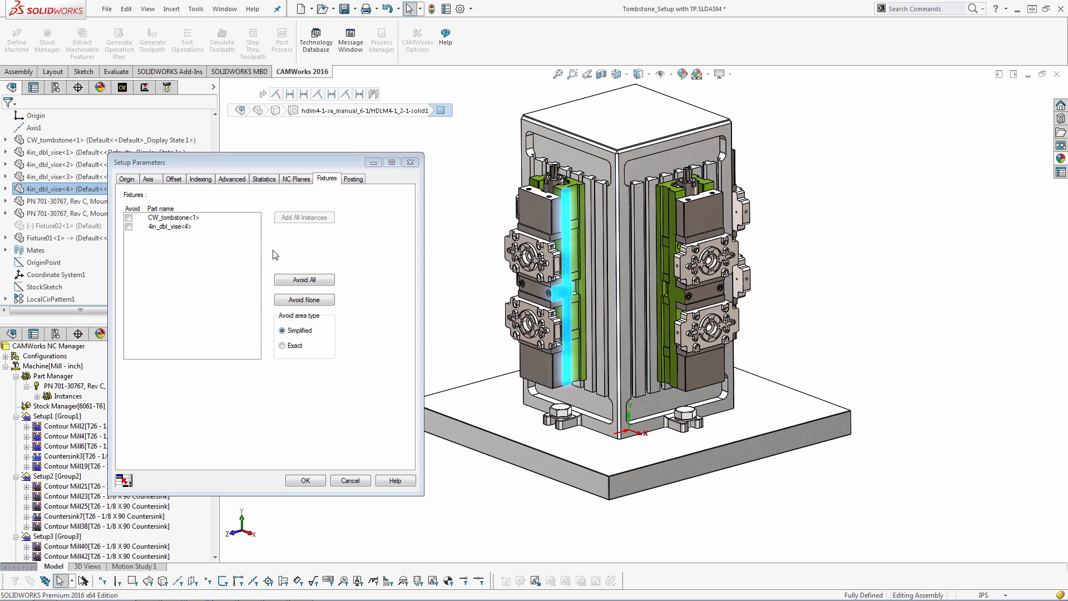
left_click(175, 228)
left_click(304, 217)
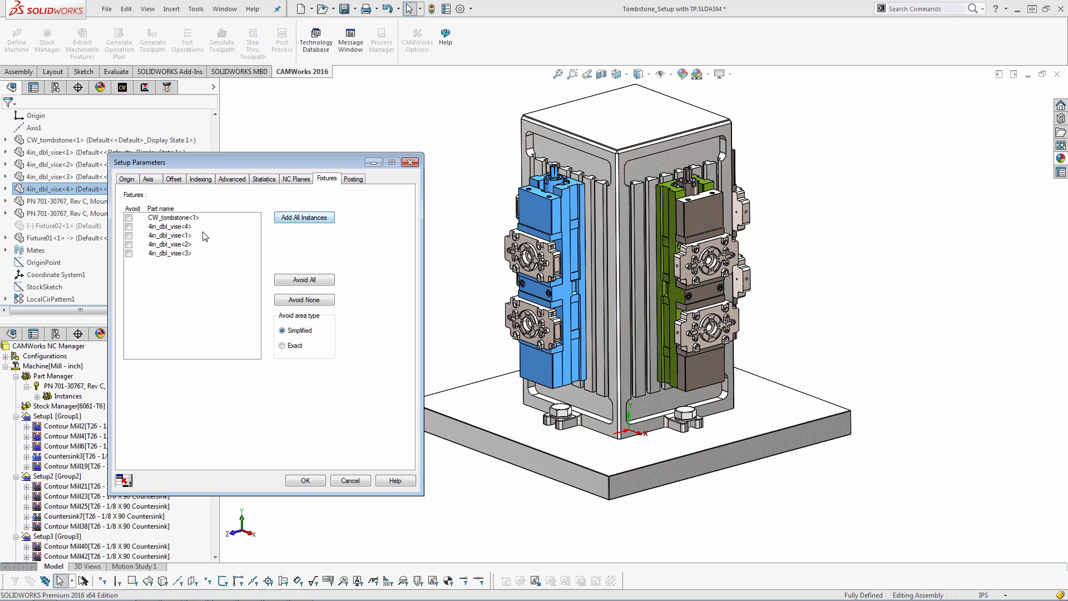
left_click(506, 408)
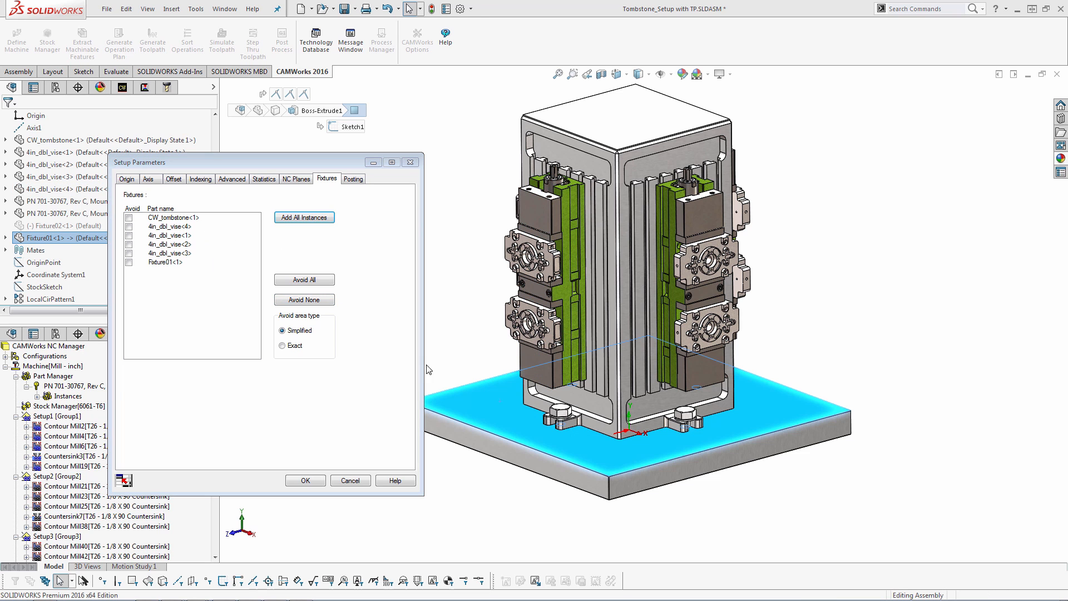
left_click(310, 482)
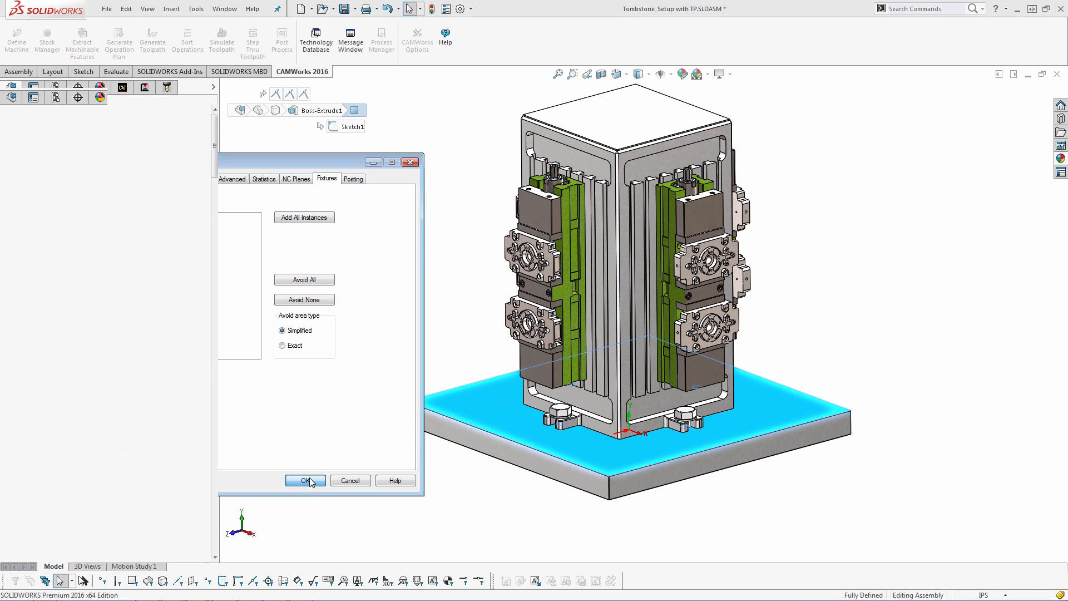
Run the toolpath simulation of the tombstone assembly and close it
left_click(229, 48)
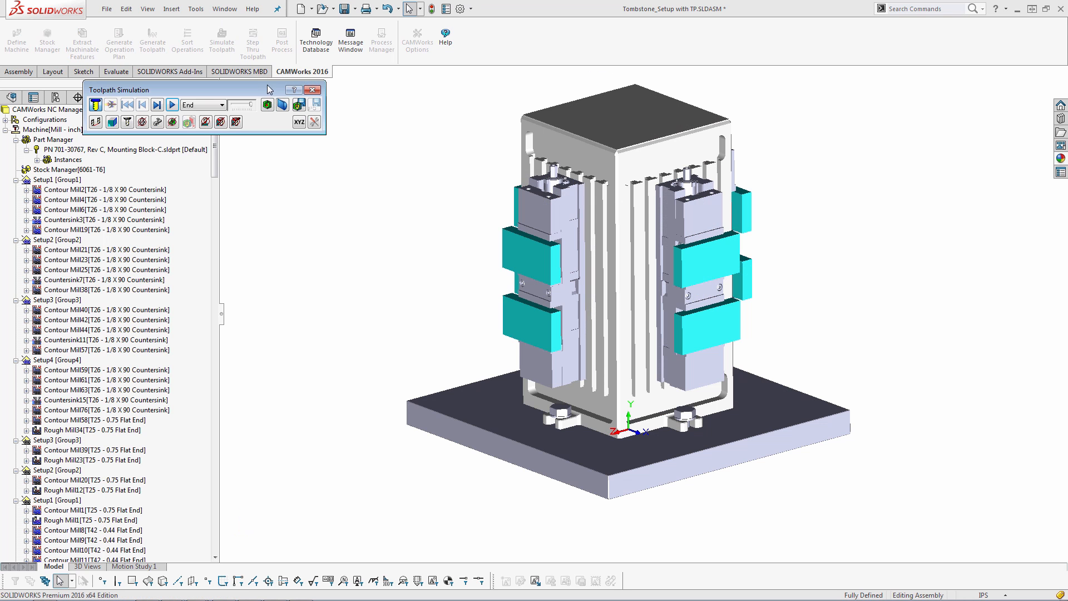
left_click_drag(270, 90, 400, 150)
left_click(304, 167)
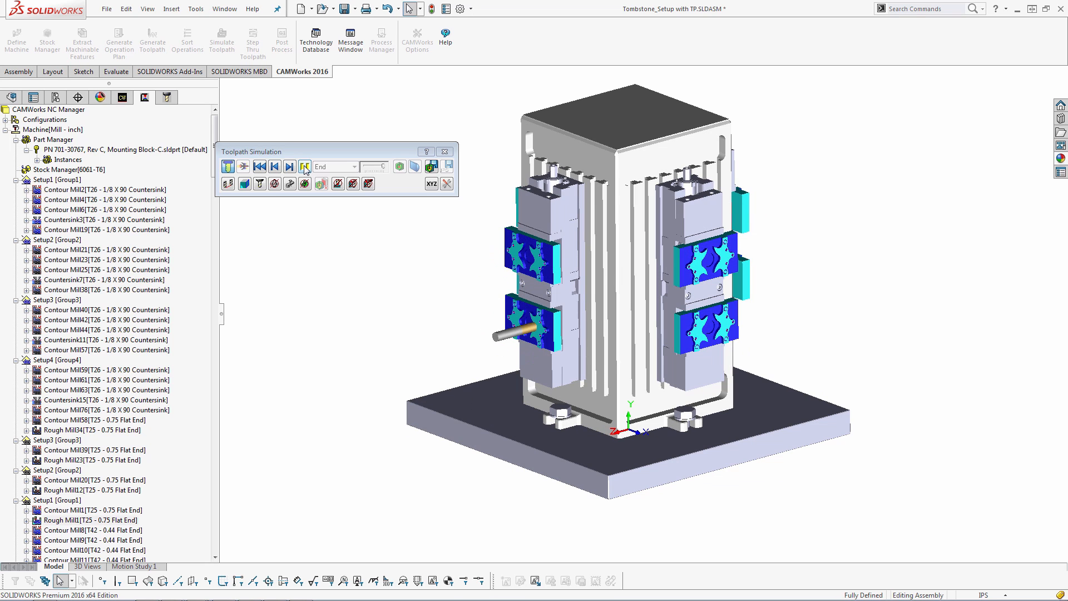
left_click(444, 151)
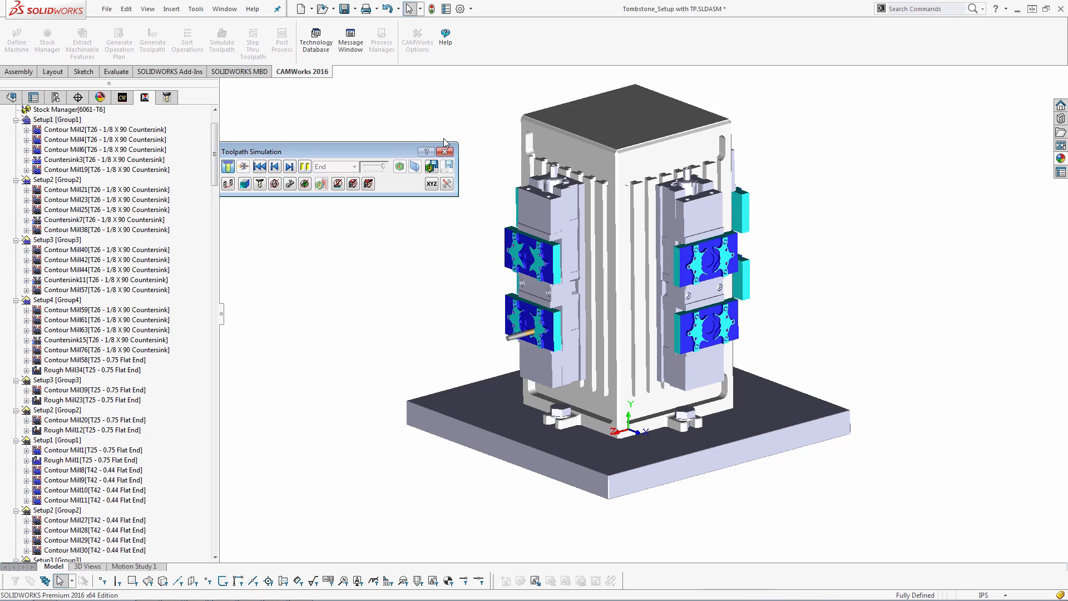
left_click(444, 151)
Switch to the Pump House part and split Mill Part Setup1
key("ctrl+Tab")
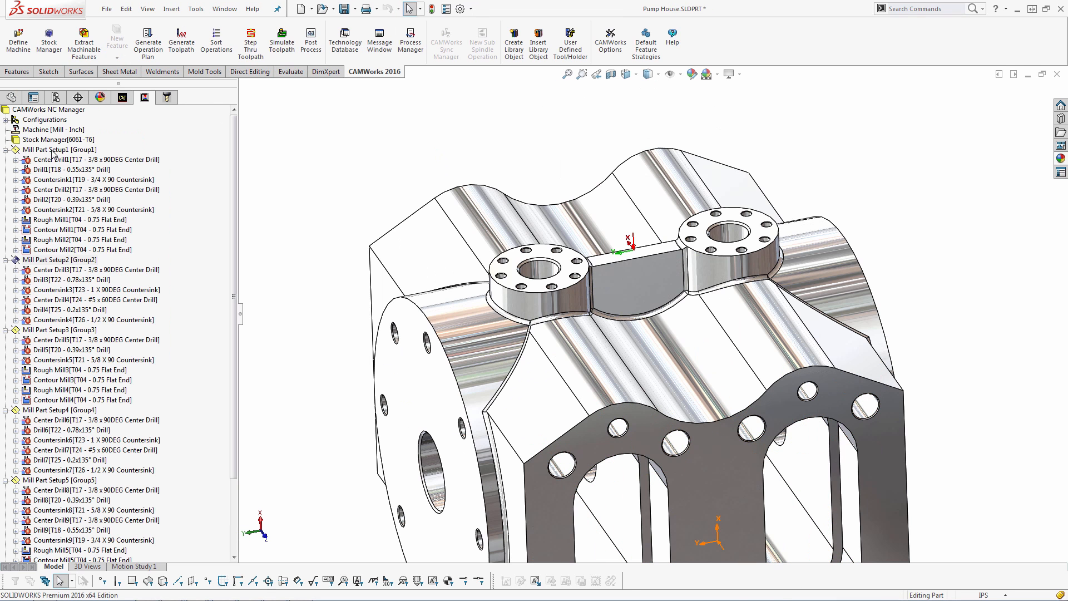
right_click(53, 151)
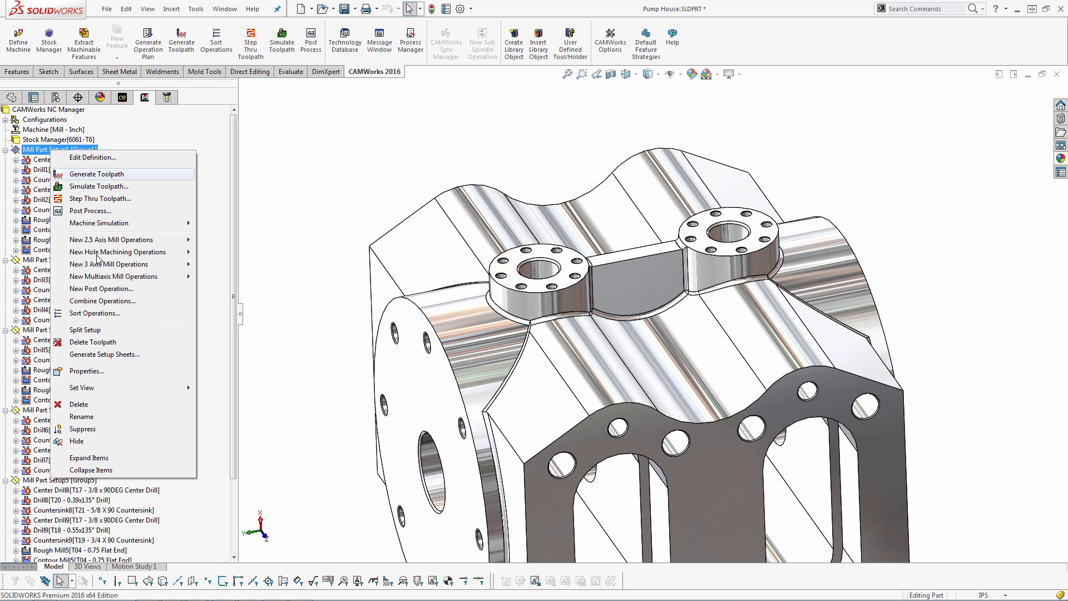
left_click(84, 330)
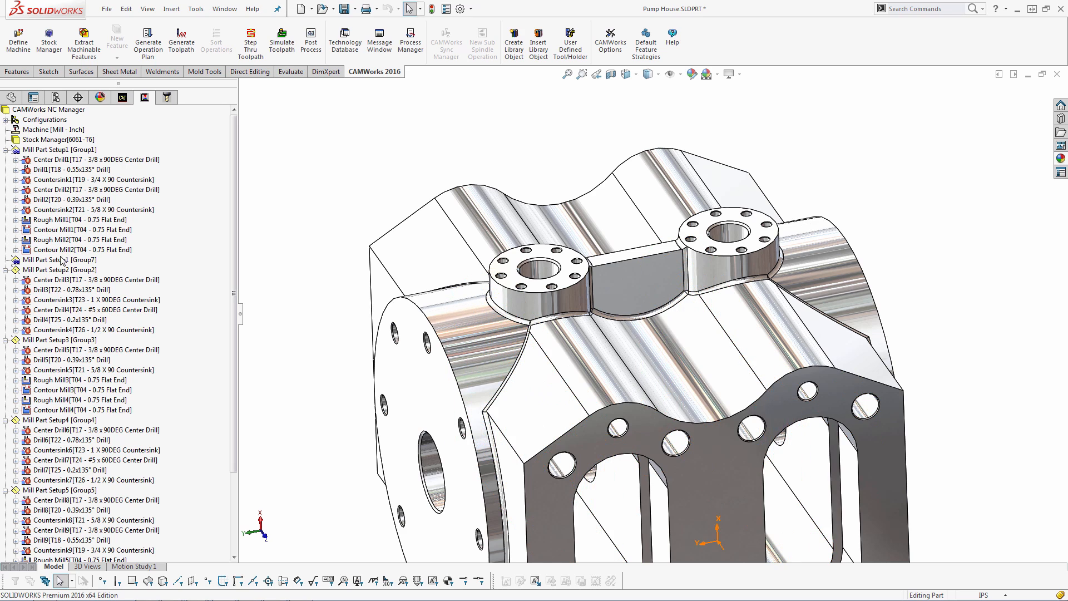
Move the Drill1 operation into the newly split Mill Part Setup1
left_click(55, 171)
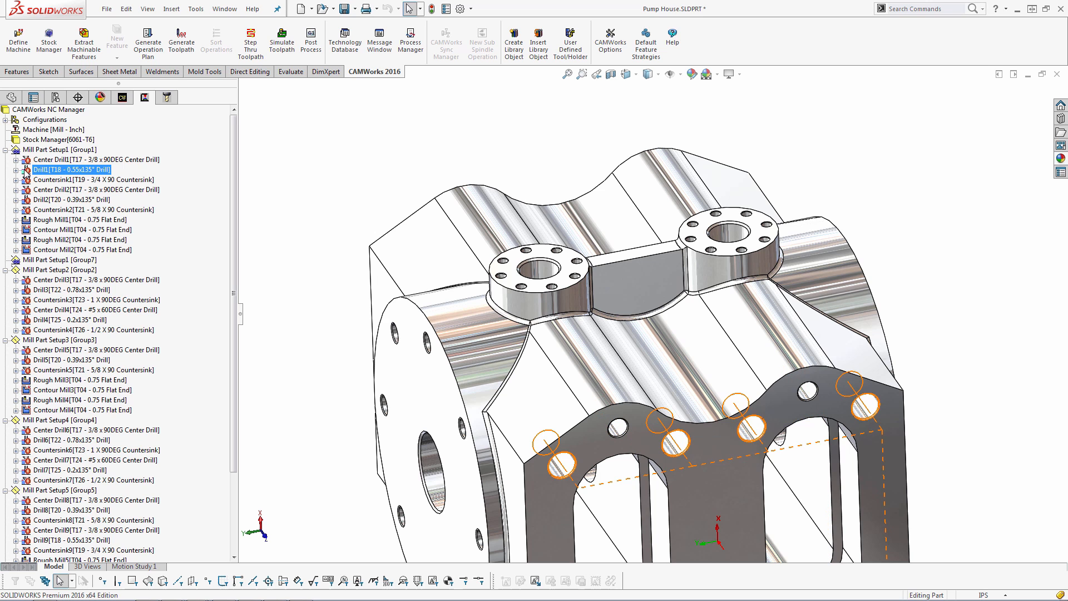
left_click(41, 261)
left_click_drag(40, 261, 40, 261)
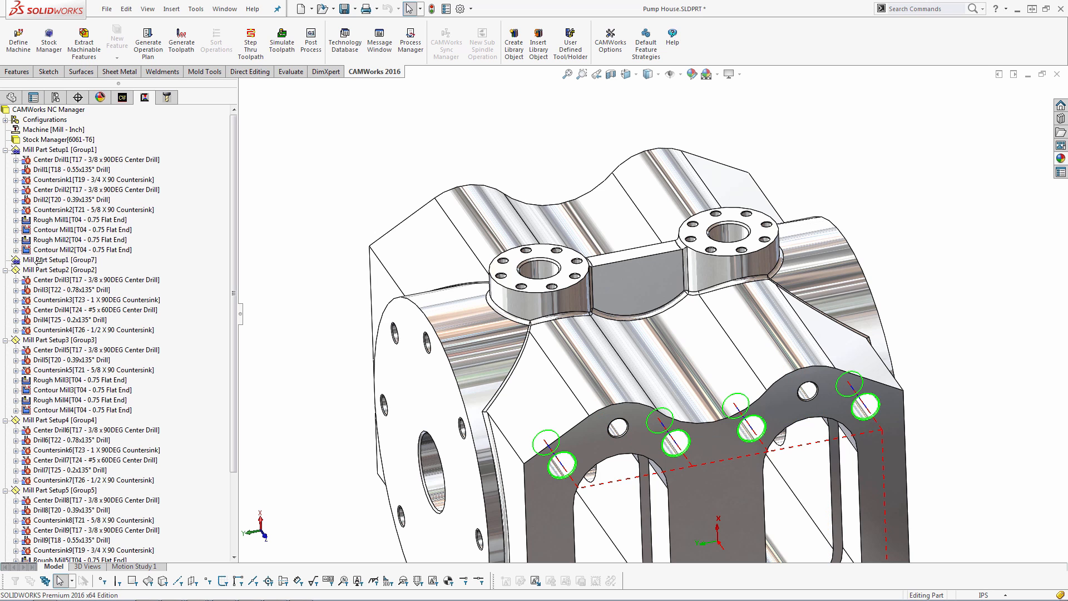
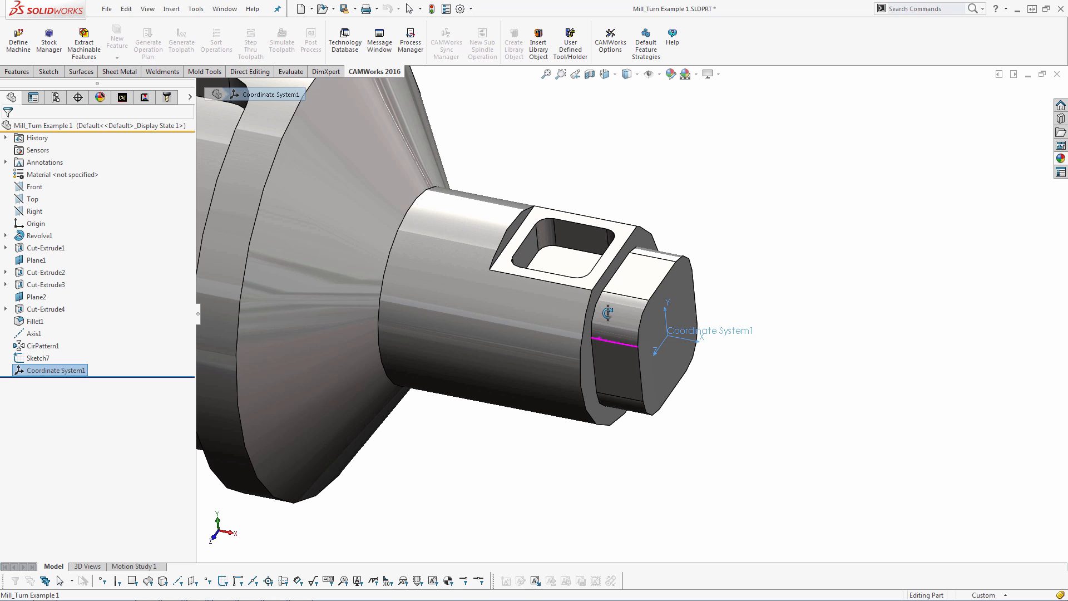
Set the machine's indexing to 4 Axis and choose Coordinate System1 as the fixture coordinate system
scroll(607, 313, "up", 4)
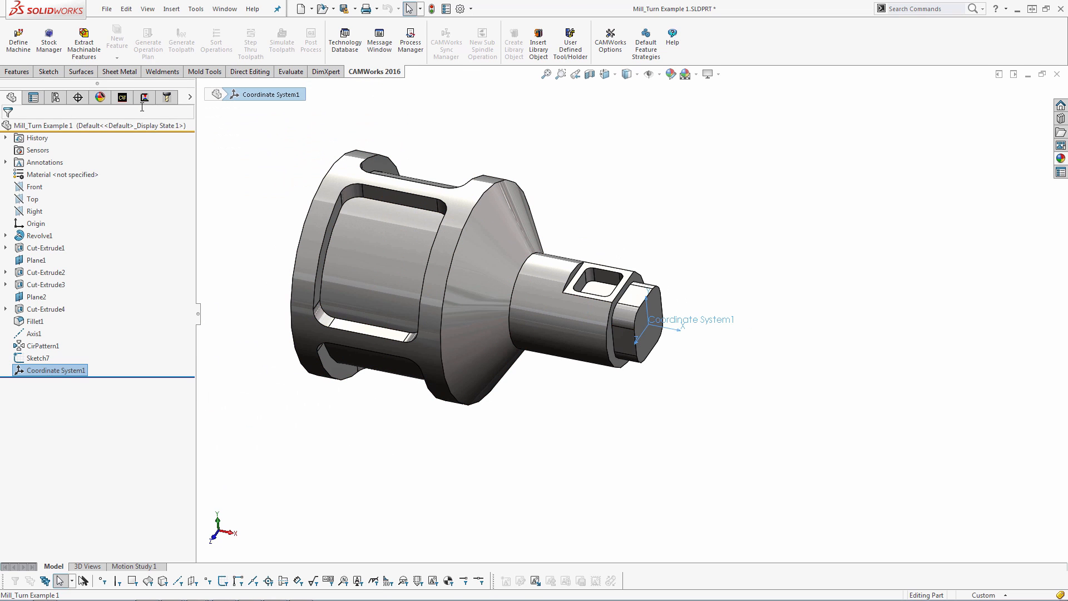
left_click(123, 98)
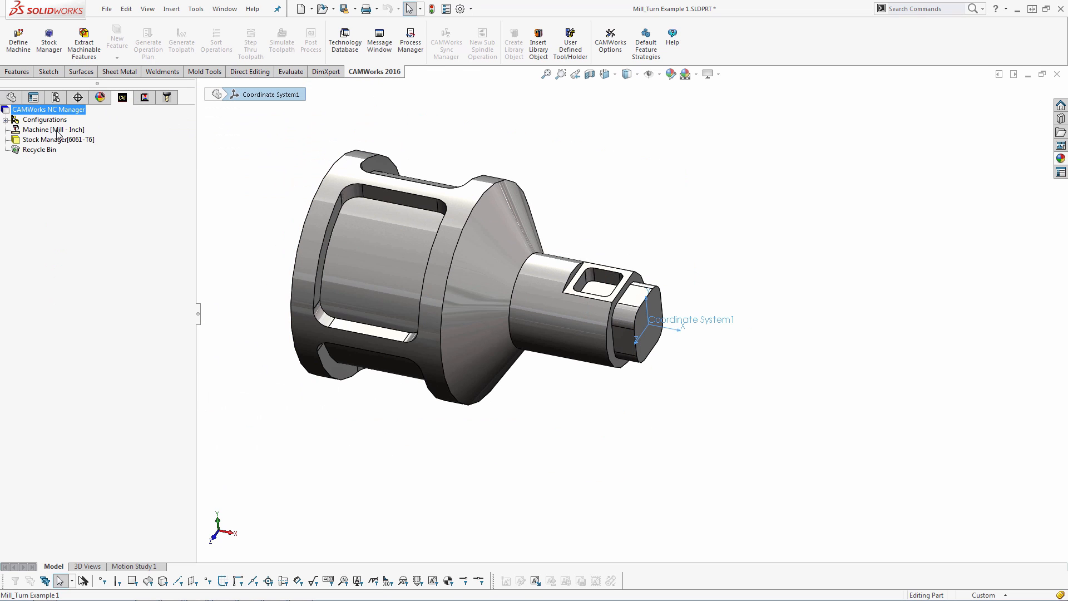
double_click(56, 131)
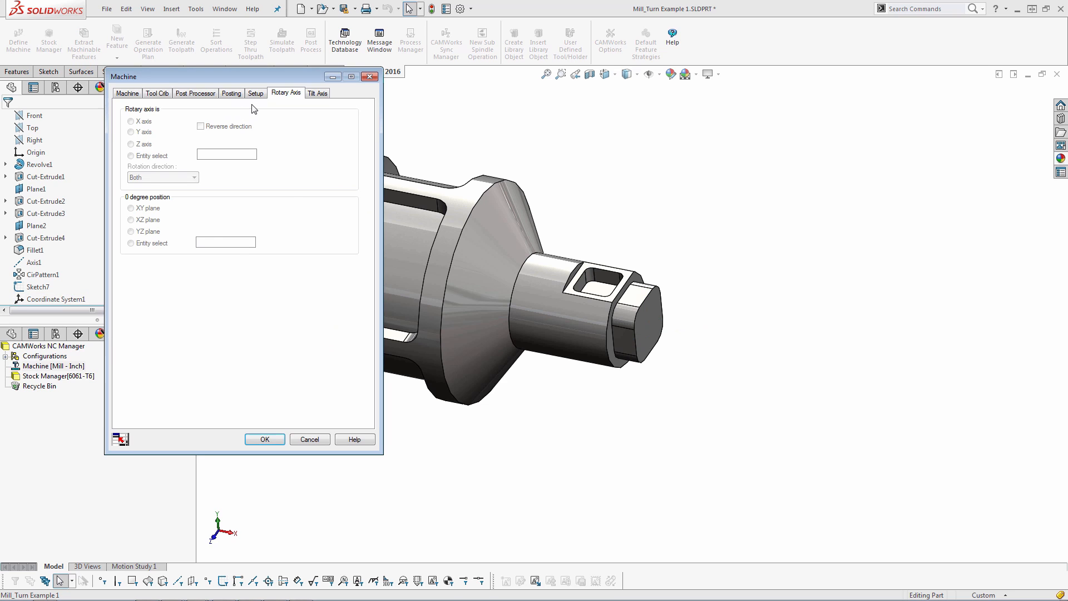
left_click(255, 94)
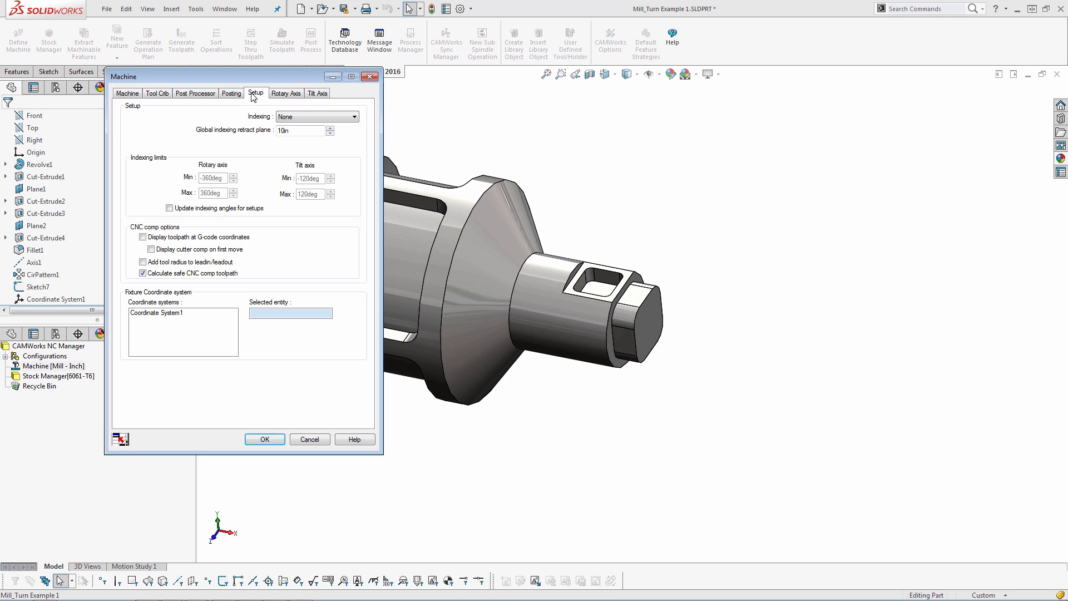
left_click(294, 117)
left_click(295, 133)
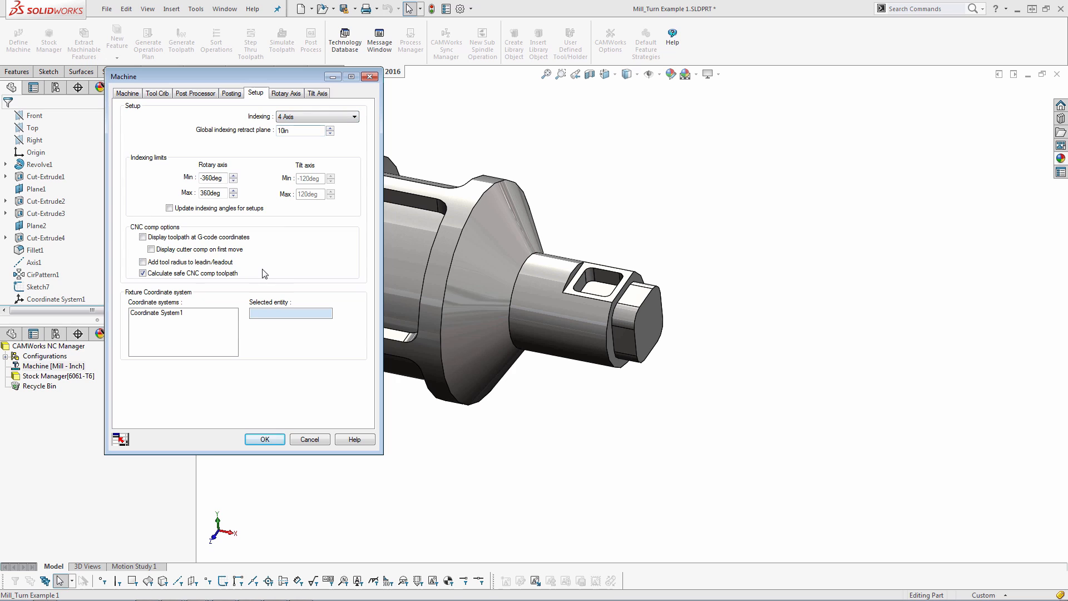
left_click(157, 314)
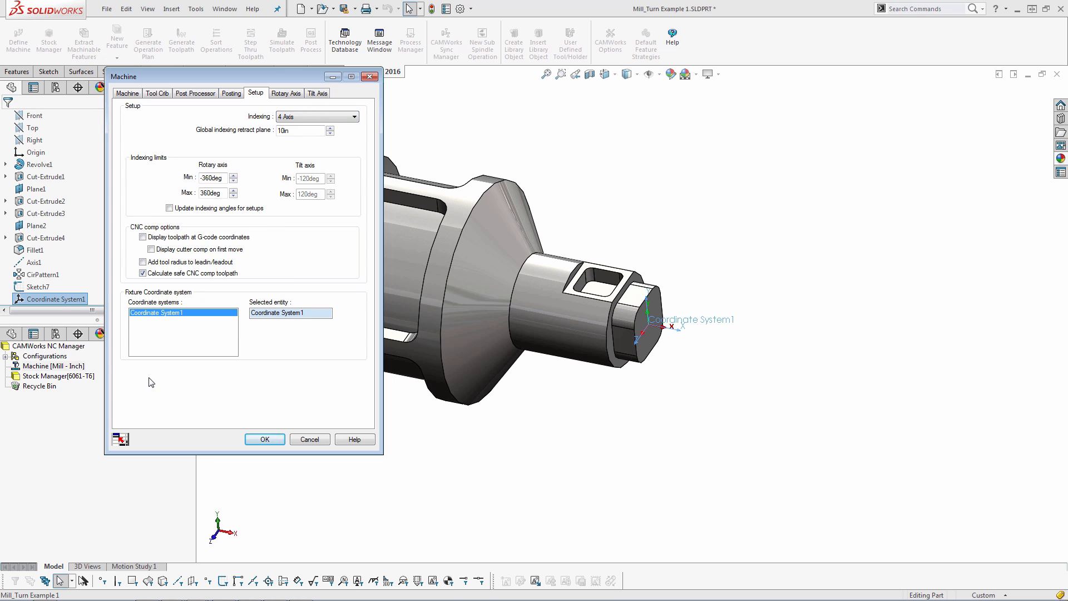
Set the rotary axis to the X axis and confirm the machine settings
left_click(287, 94)
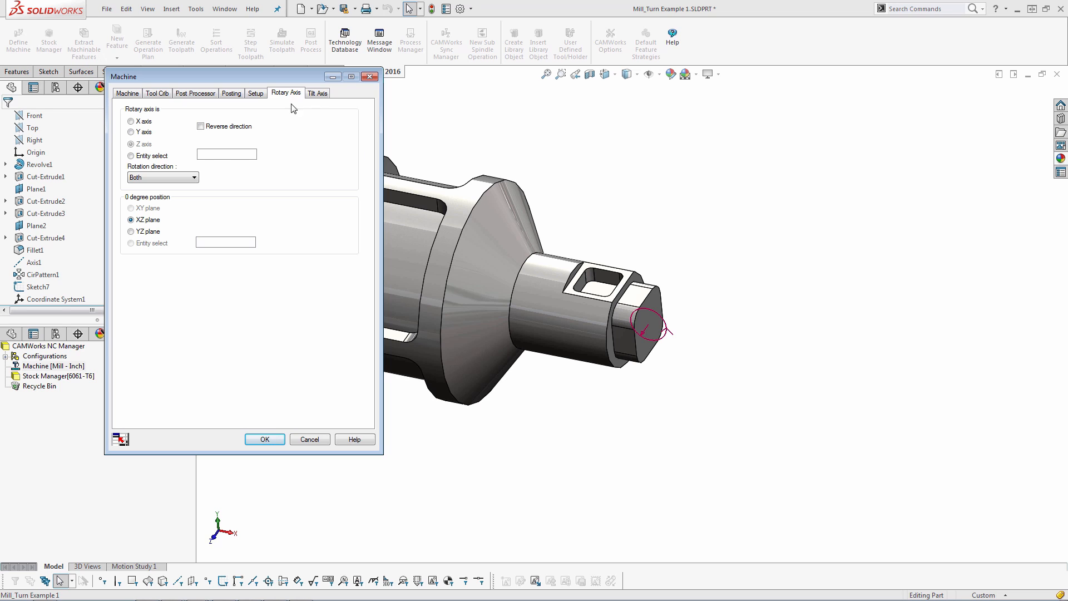
left_click(131, 122)
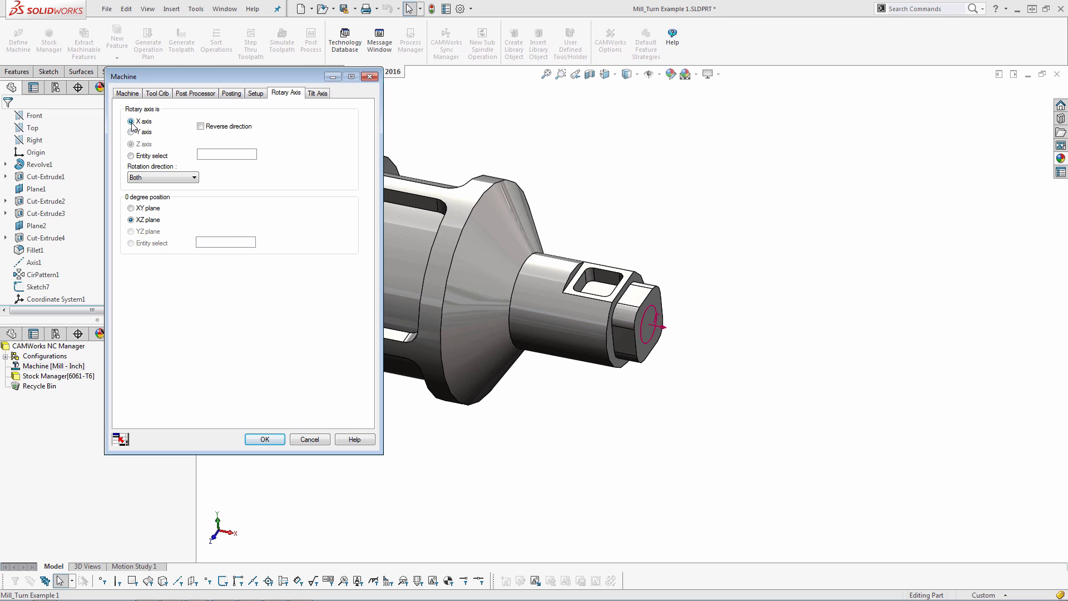
left_click(280, 440)
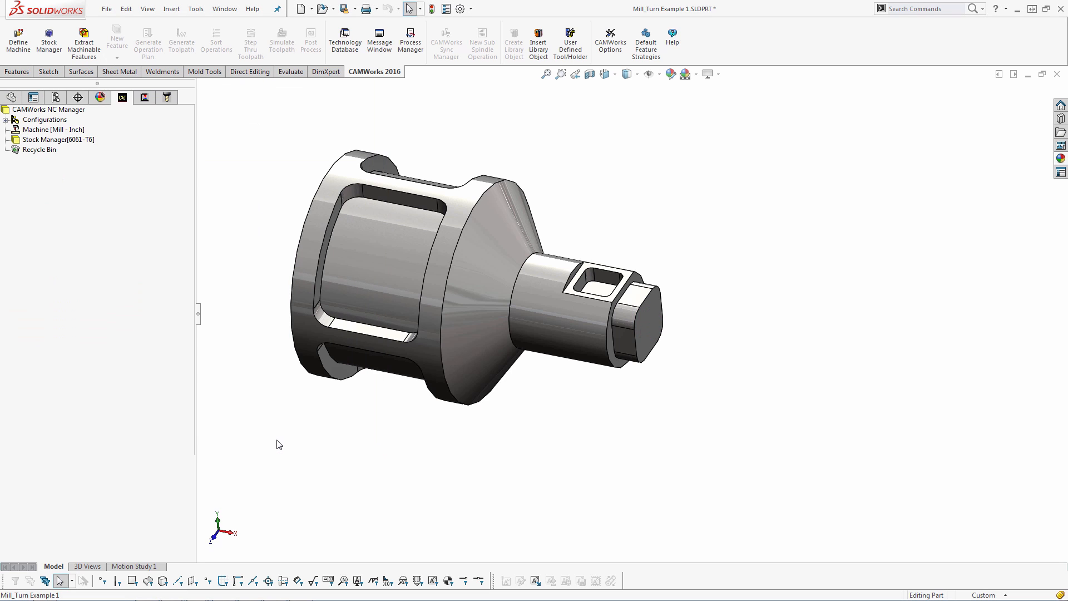
Create a new mill part setup from the stock manager with its default direction
right_click(62, 141)
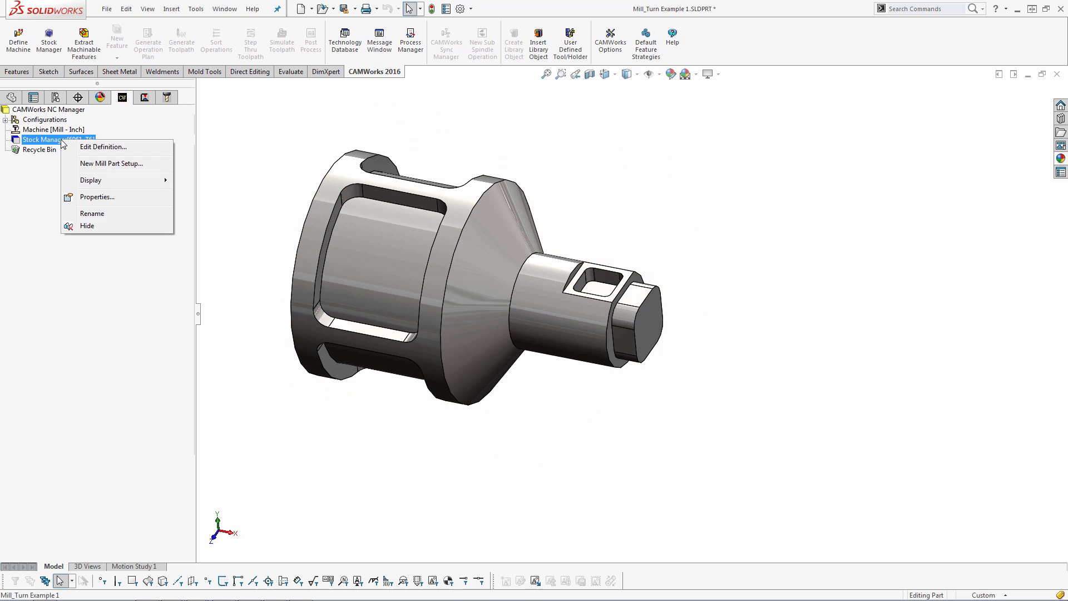
left_click(100, 165)
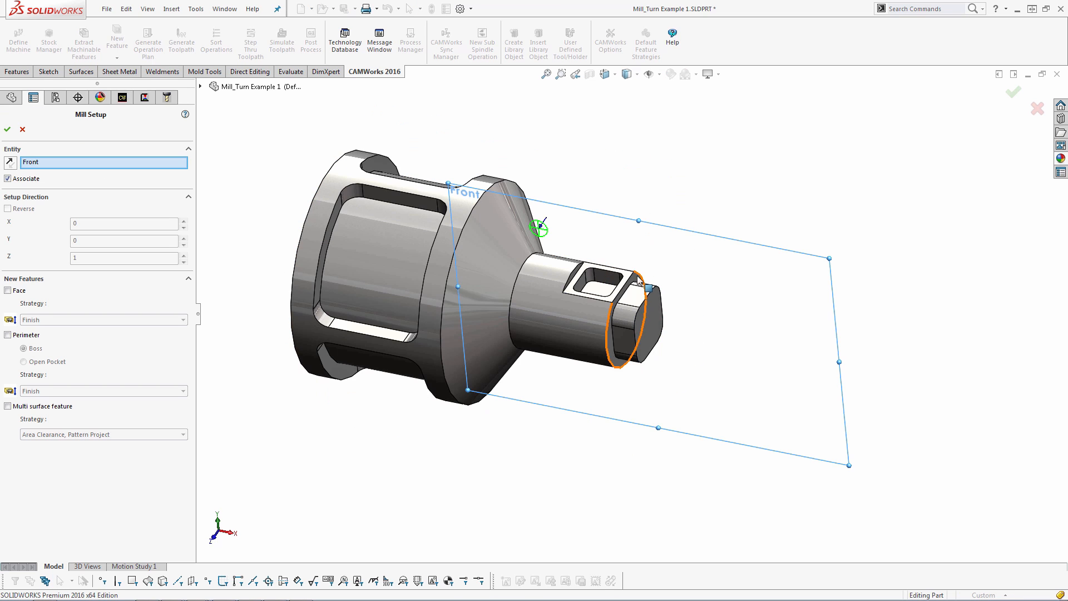
left_click(8, 129)
Start a new Wrapped Pocket feature in Mill Part Setup1 and select the large window's floor face as its profile
right_click(43, 150)
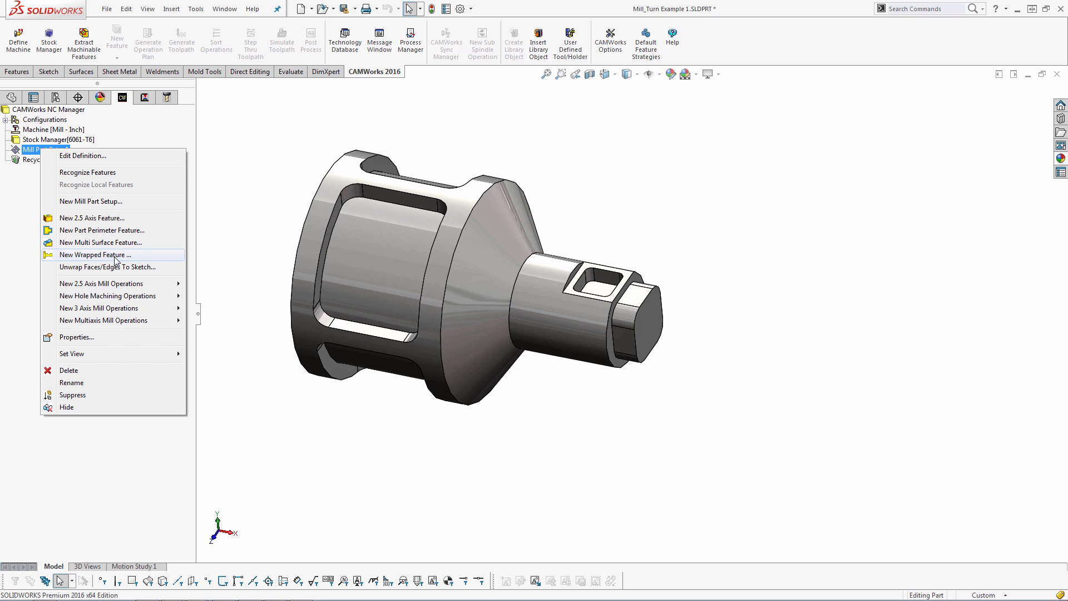
left_click(266, 180)
left_click(63, 151)
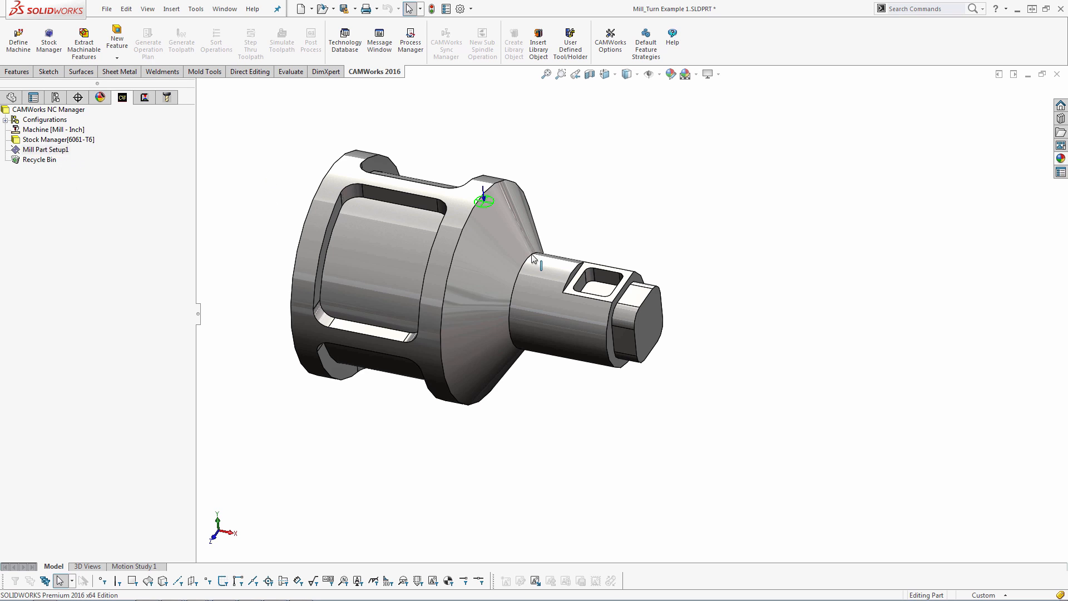
middle_click_drag(488, 201, 451, 149)
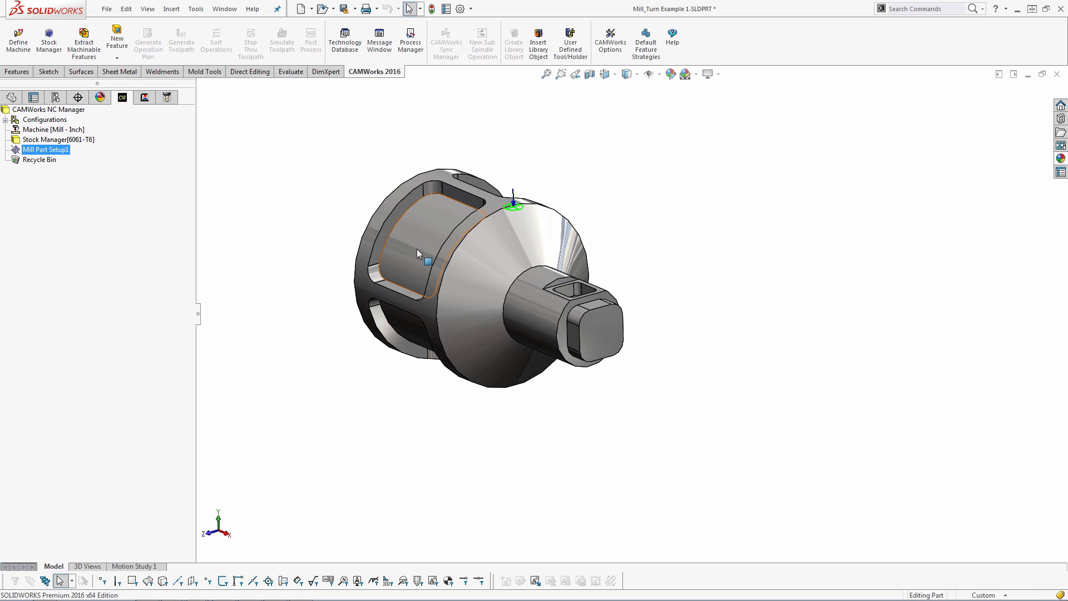
right_click(57, 150)
left_click(118, 257)
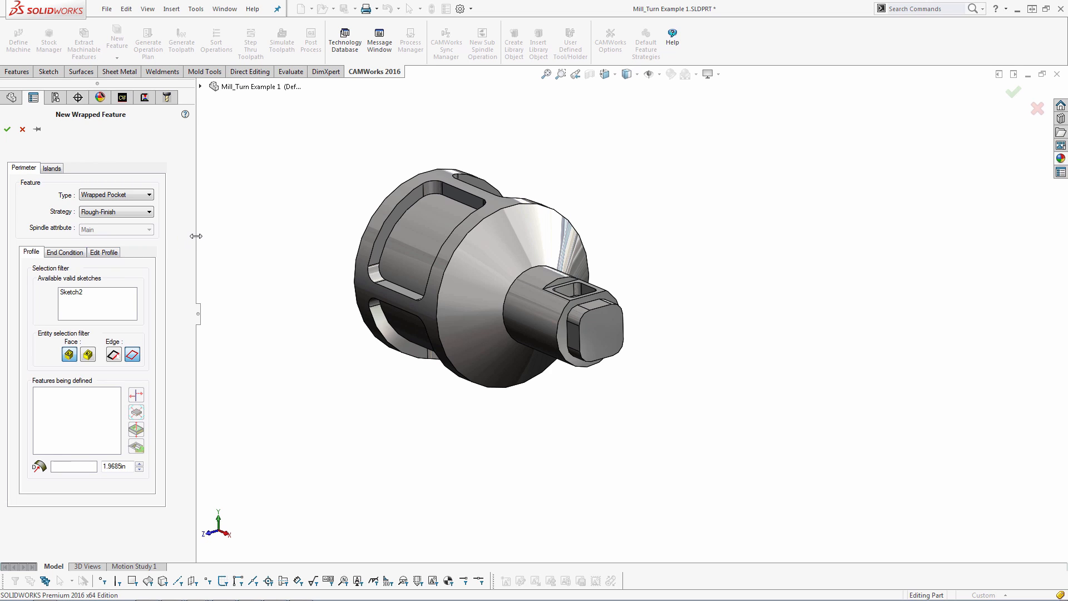
left_click(135, 195)
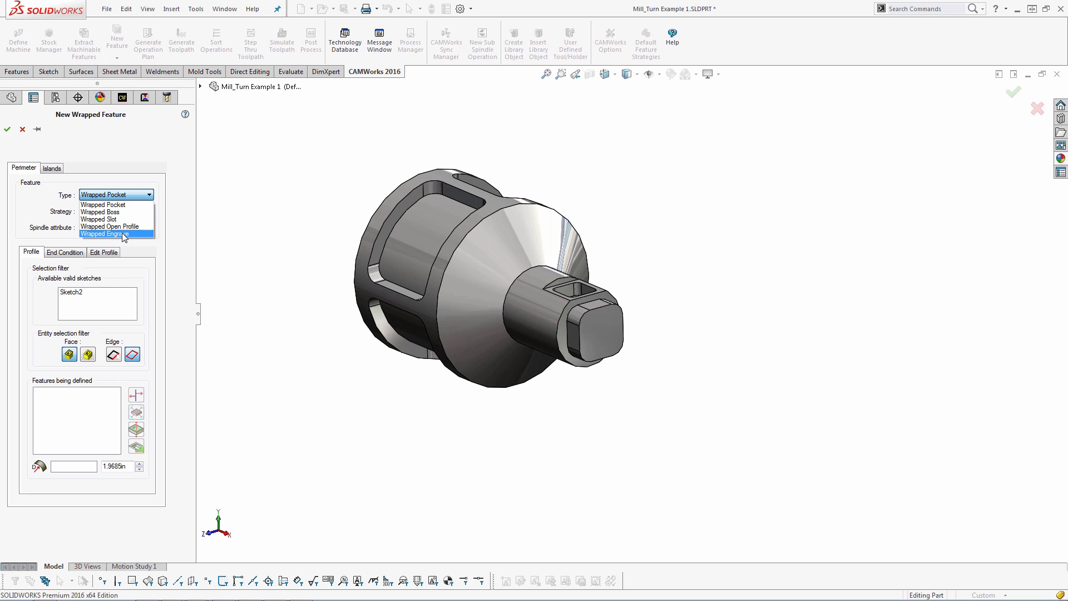
left_click(117, 205)
left_click(439, 227)
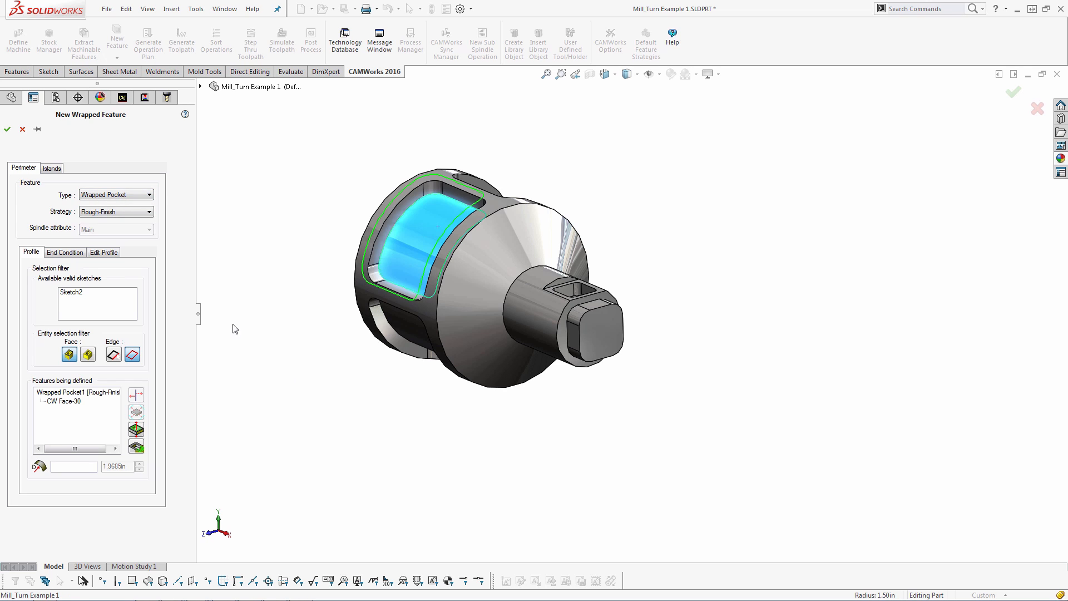
Set the wrapped pocket's end condition up to the outer cylindrical face and finish the feature
left_click(66, 252)
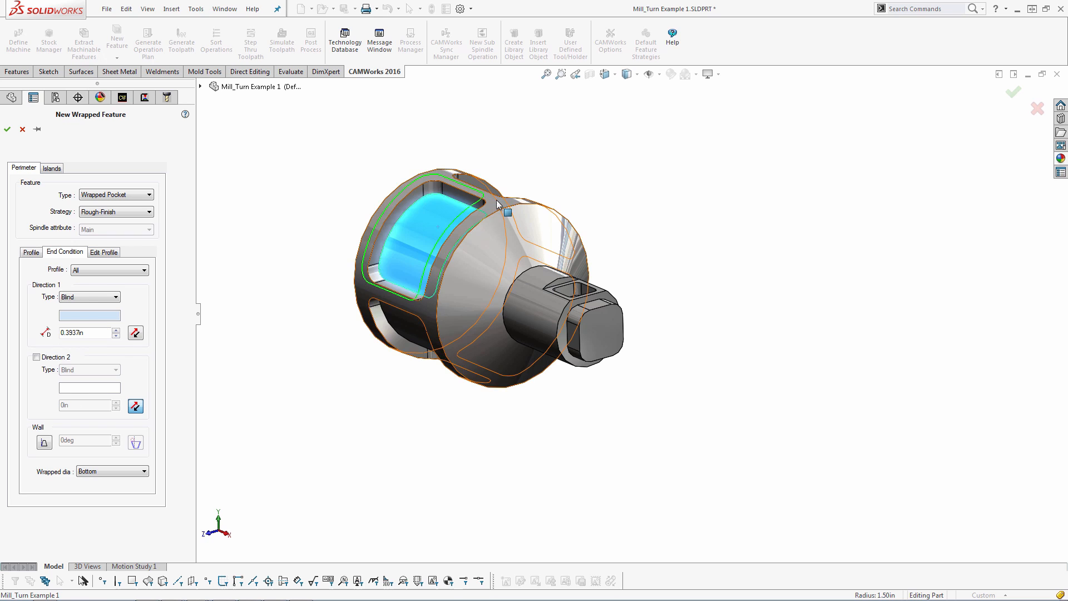
left_click(472, 250)
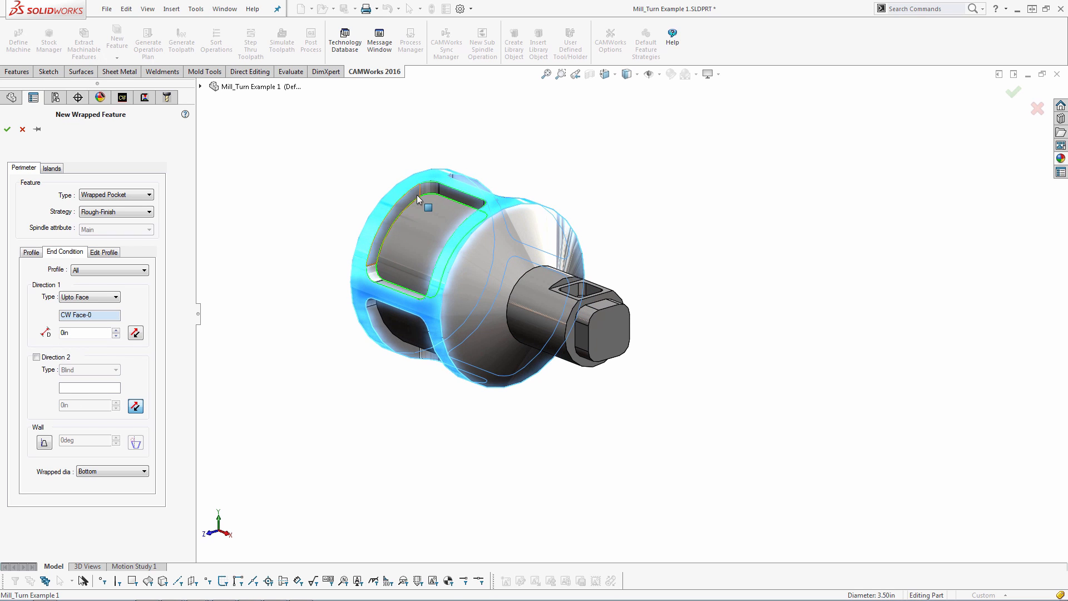
scroll(446, 191, "down", 10)
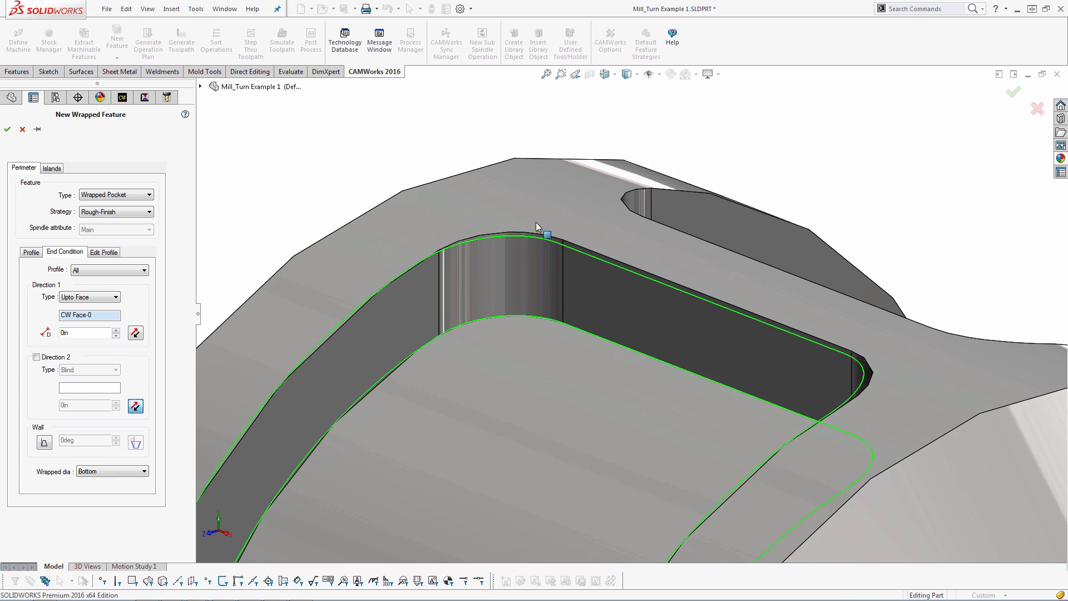
middle_click_drag(550, 322, 545, 358)
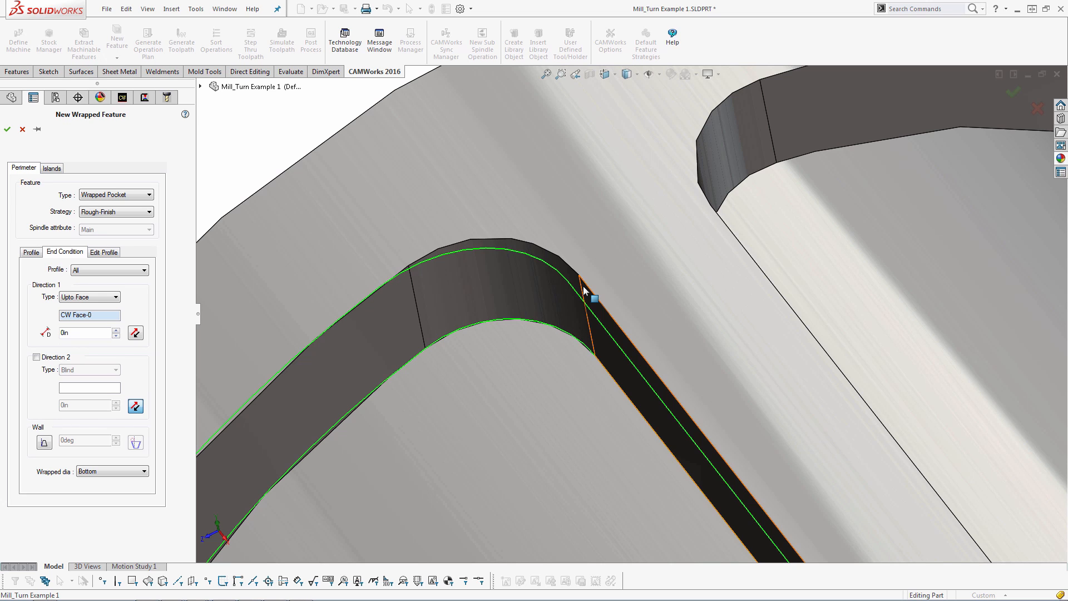
left_click(7, 129)
Generate the operation plan and toolpaths for Mill Part Setup1 and inspect the Contour Mill1 toolpath on the pocket
scroll(602, 366, "up", 10)
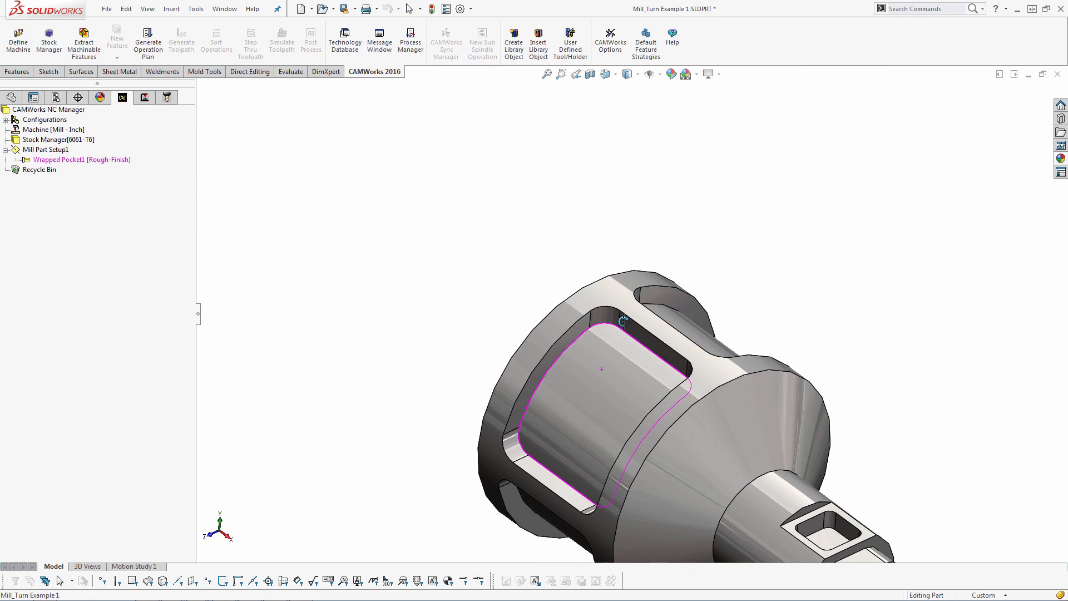
right_click(114, 161)
left_click(166, 209)
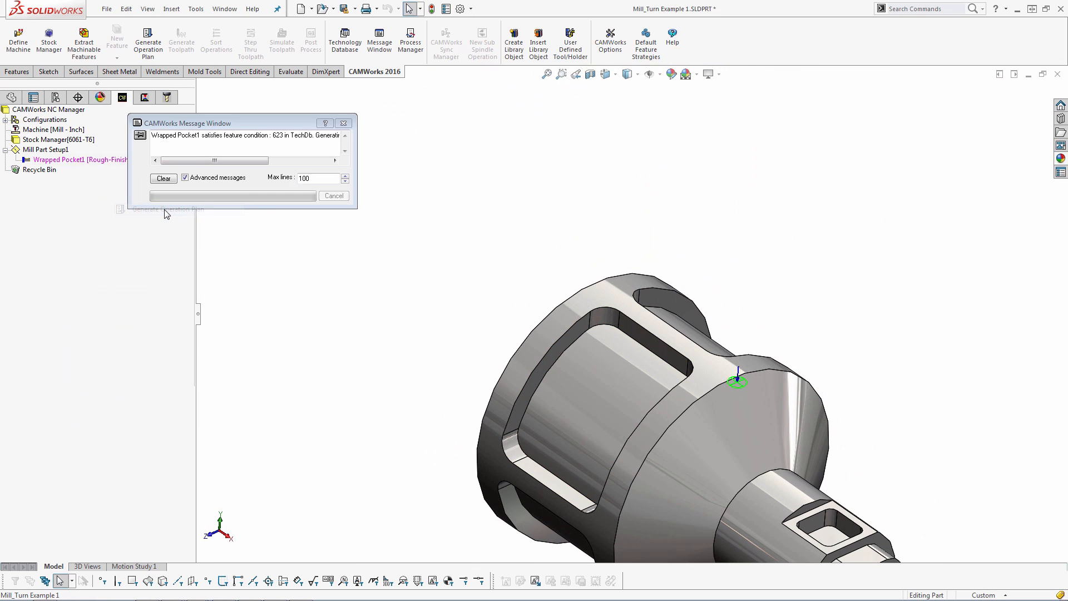
left_click(181, 42)
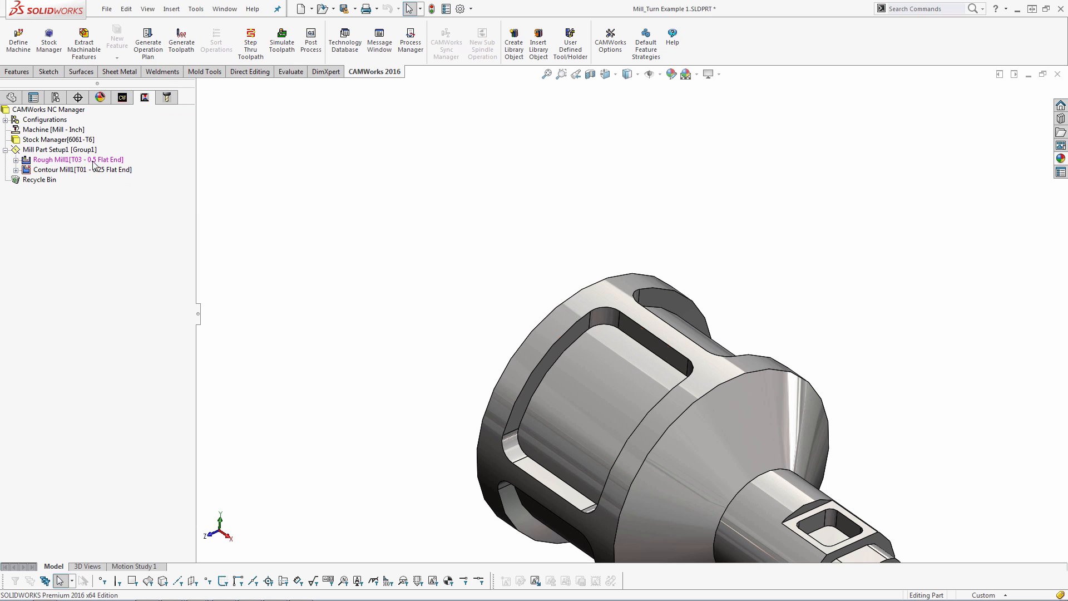
scroll(601, 352, "down", 3)
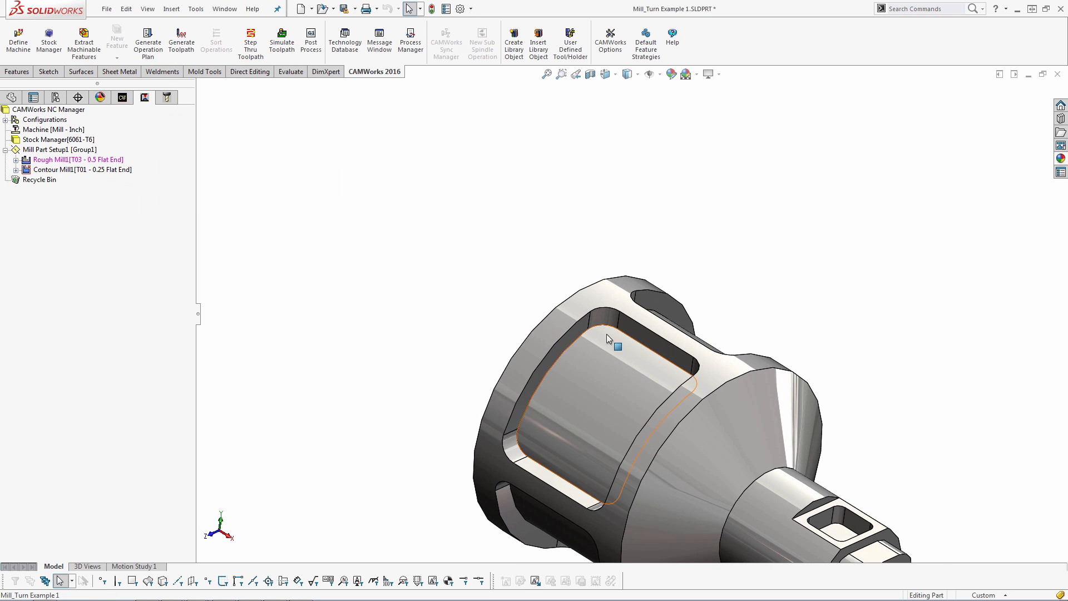
left_click(120, 169)
middle_click_drag(628, 545, 592, 282)
Switch to Mill_Turn Example 2 and set its machine indexing to 4 Axis with Coordinate System1
key("ctrl+Tab")
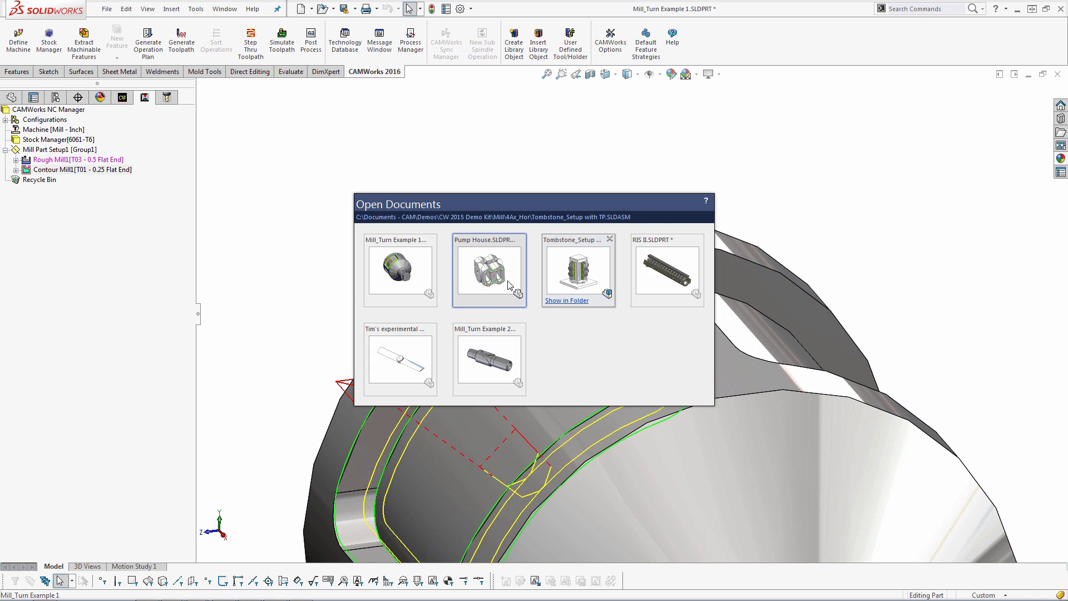
left_click(476, 349)
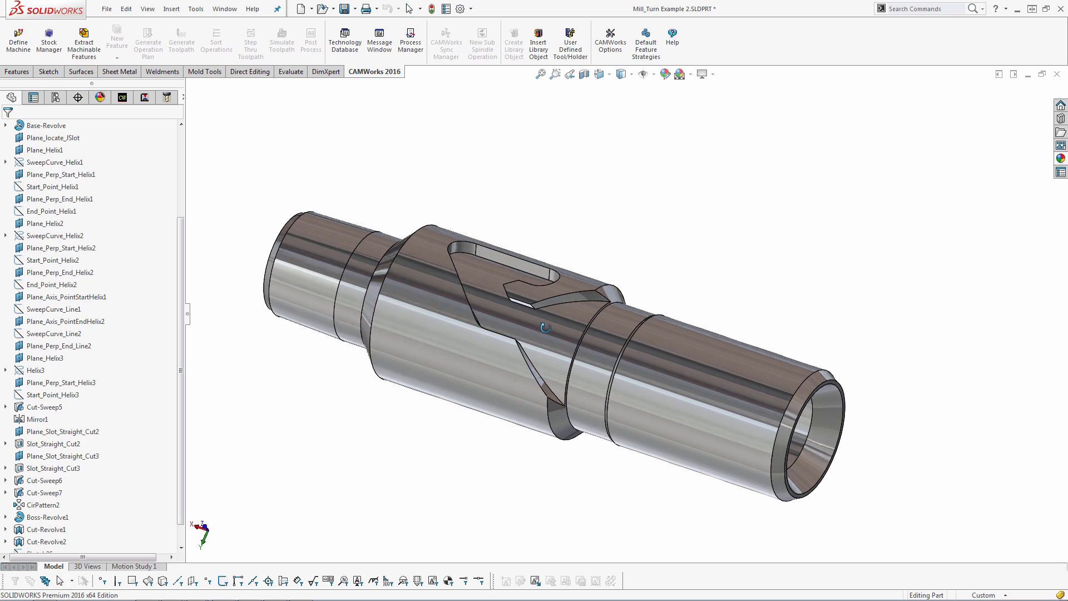
left_click(122, 97)
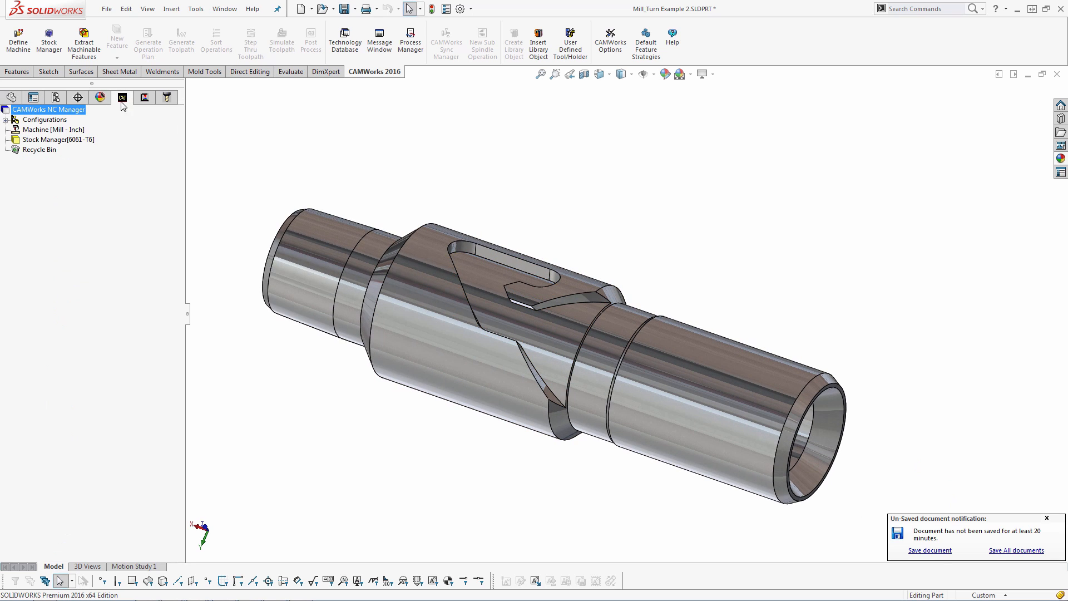
double_click(69, 131)
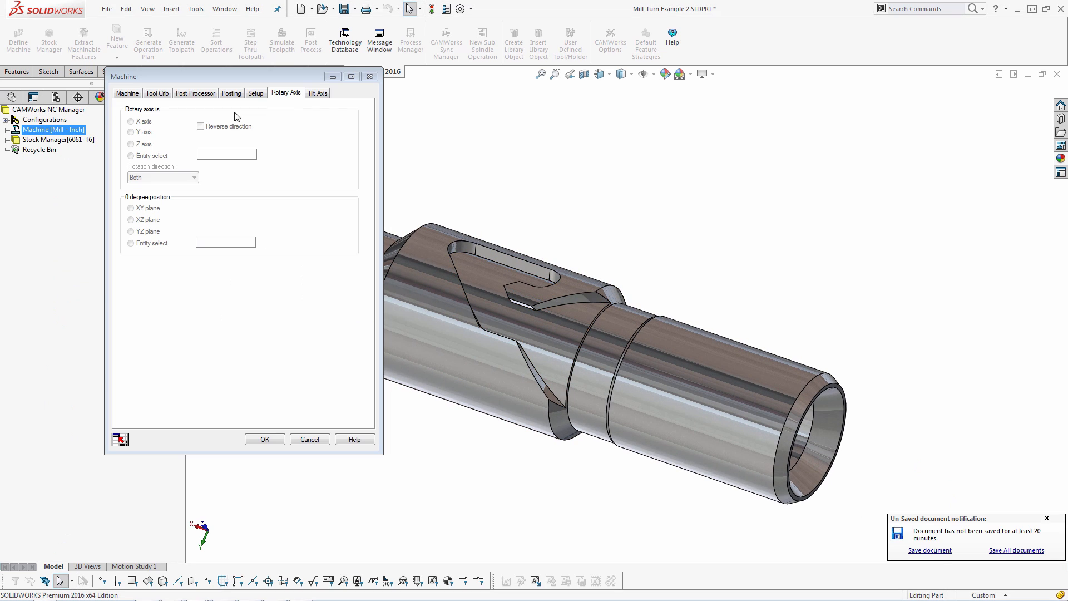
left_click(255, 93)
left_click(317, 116)
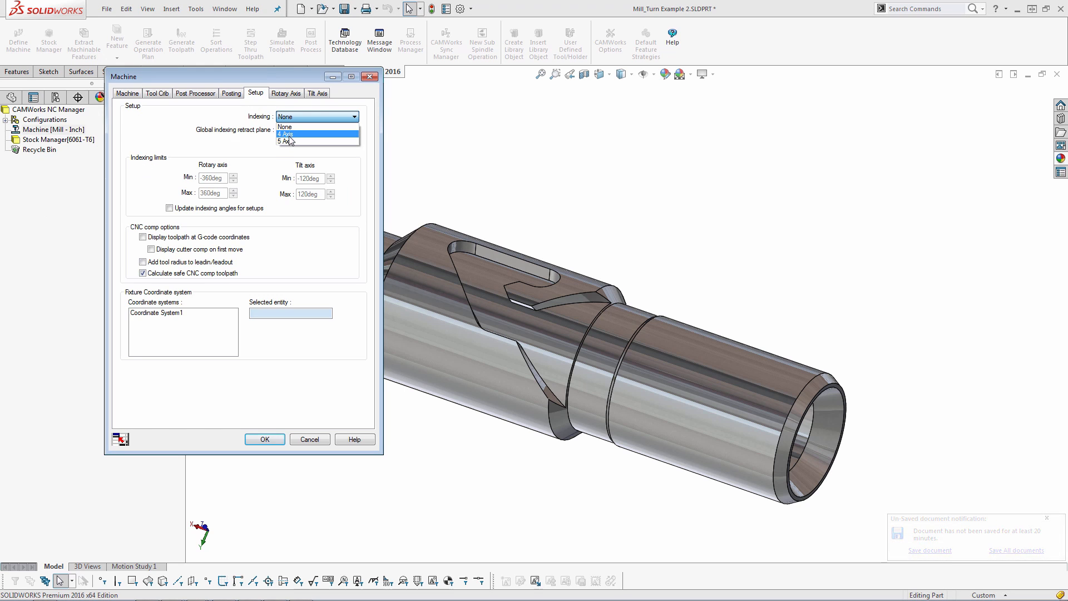
left_click(300, 131)
left_click(169, 315)
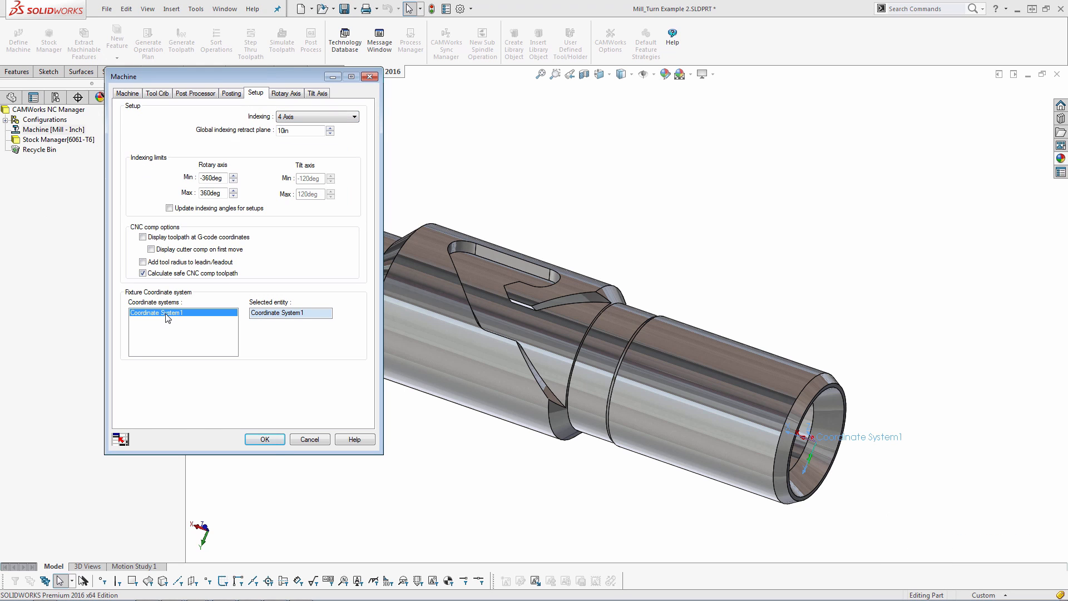
left_click(269, 439)
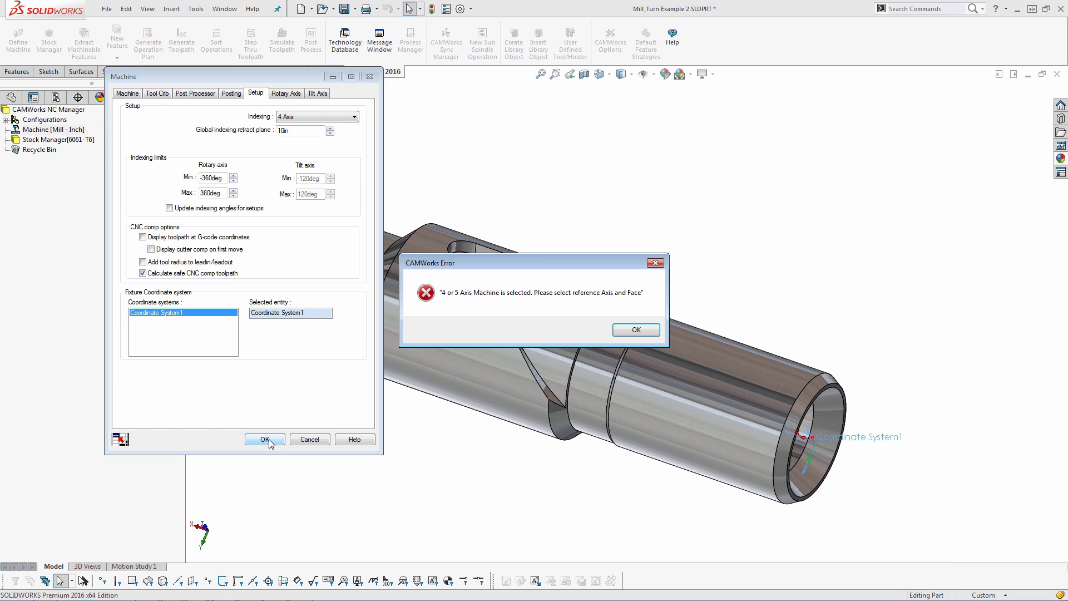
Set the rotary axis to the X axis and confirm the machine settings
left_click(636, 329)
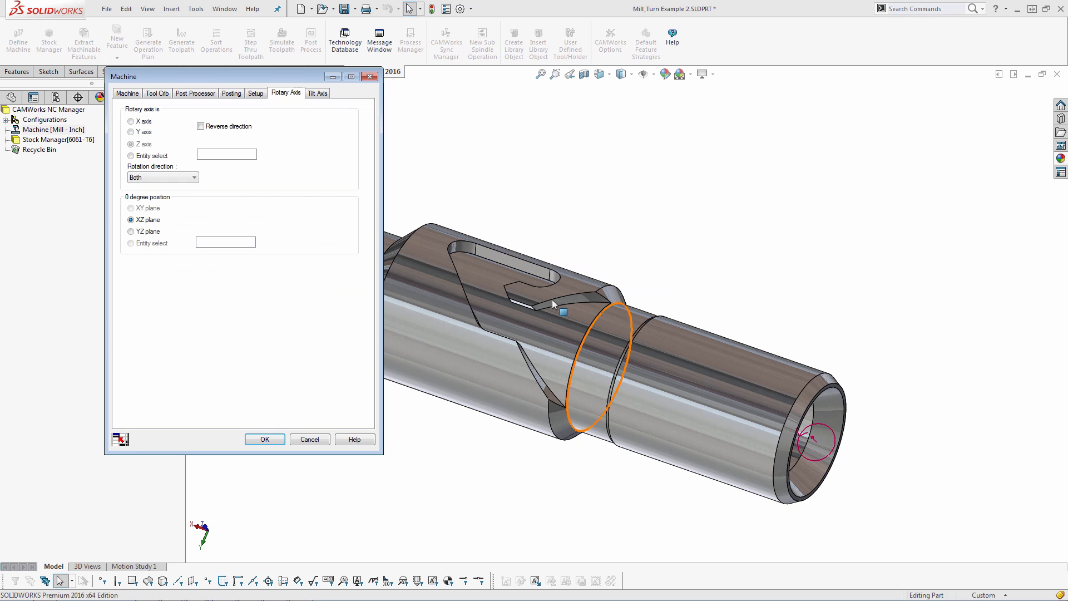
left_click(131, 121)
middle_click_drag(639, 309, 641, 313)
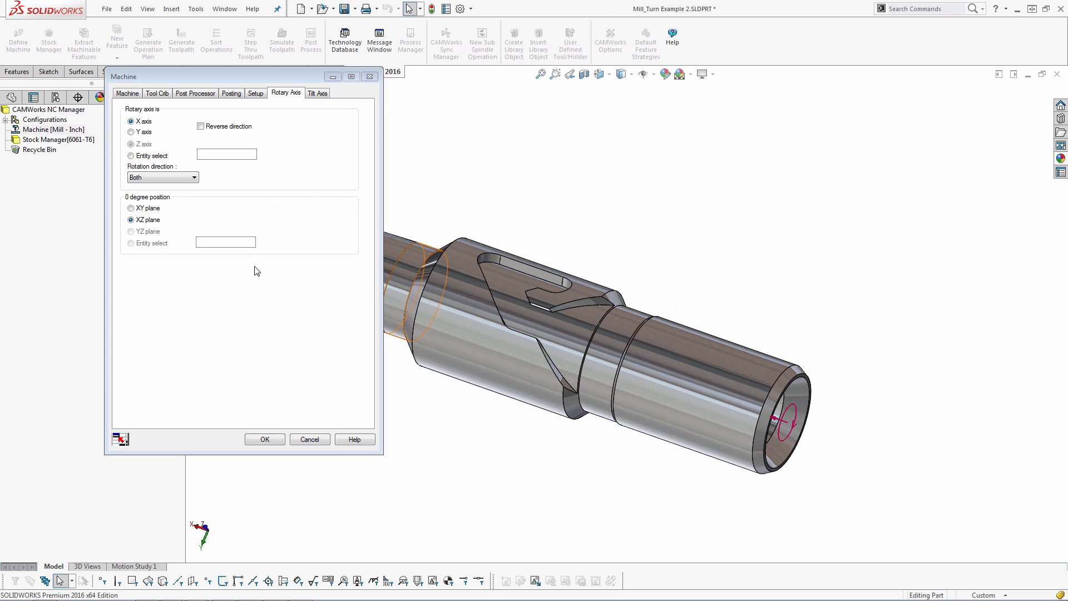
left_click(273, 439)
Create a new mill part setup on Mill_Turn Example 2 using the Front plane as the setup entity
right_click(83, 140)
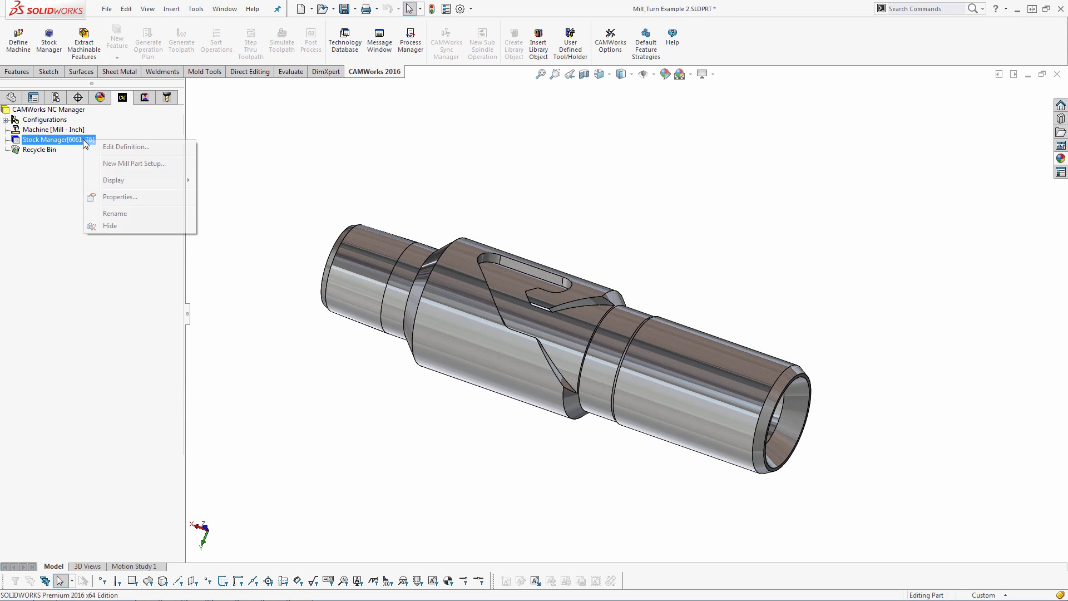
left_click(131, 163)
scroll(743, 340, "up", 1)
middle_click_drag(744, 338, 706, 269)
scroll(706, 269, "down", 1)
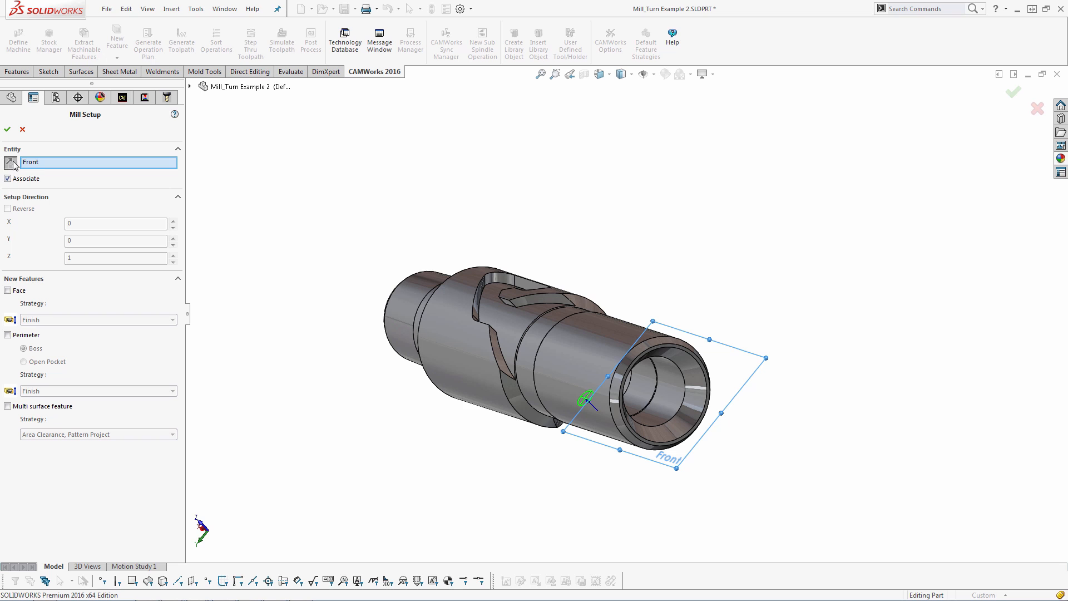
left_click(8, 129)
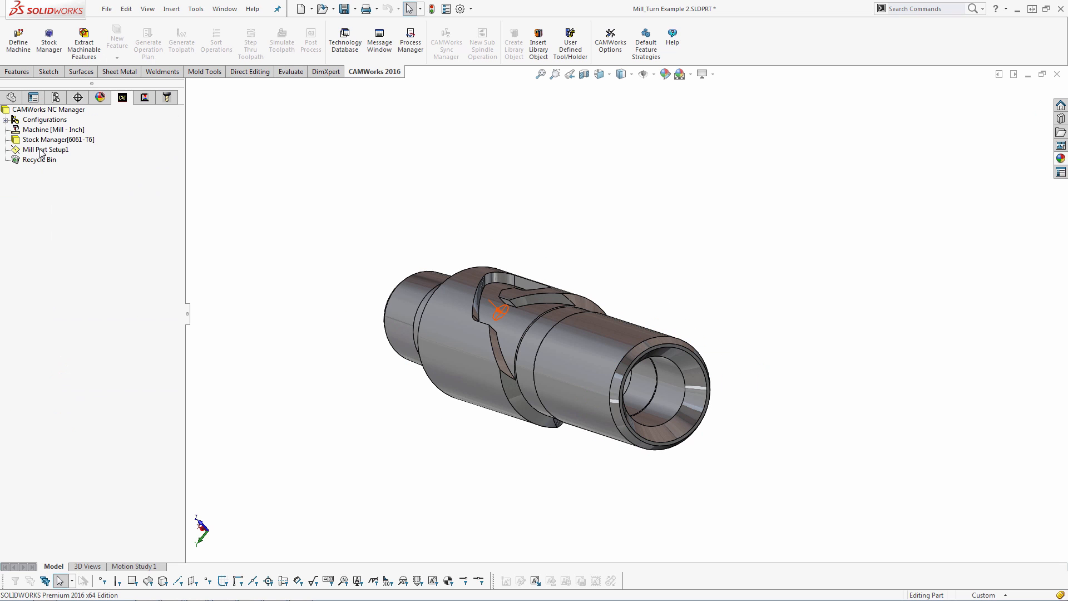
Insert a new wrapped feature under Mill Part Setup1 as a Wrapped Slot with Rough-Finish strategy, selecting the slot's floor face
right_click(41, 149)
left_click(79, 256)
left_click(113, 196)
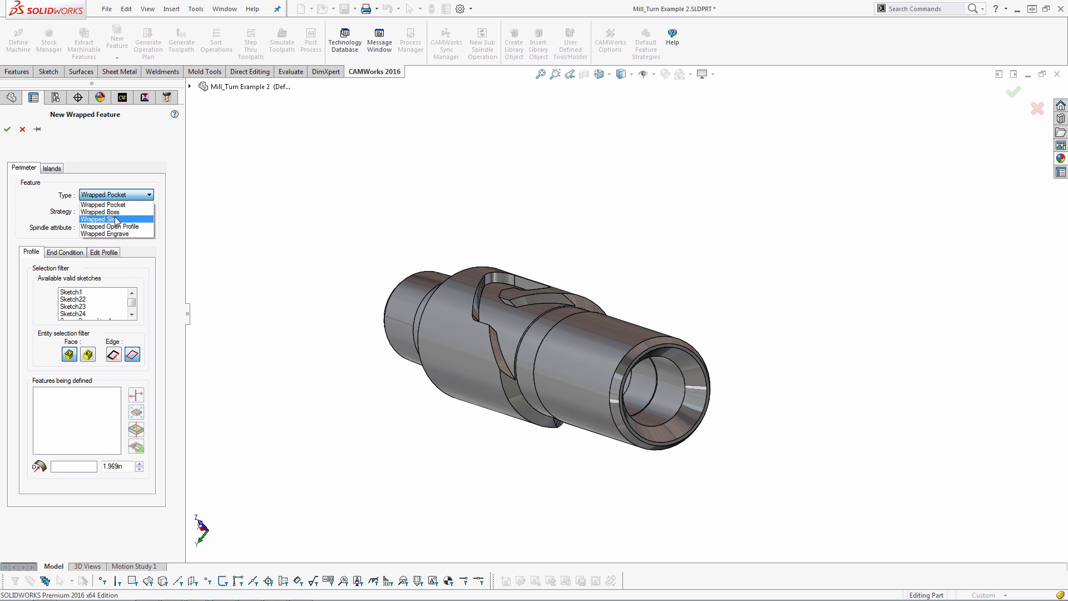
left_click(115, 219)
scroll(518, 323, "down", 5)
left_click(591, 392)
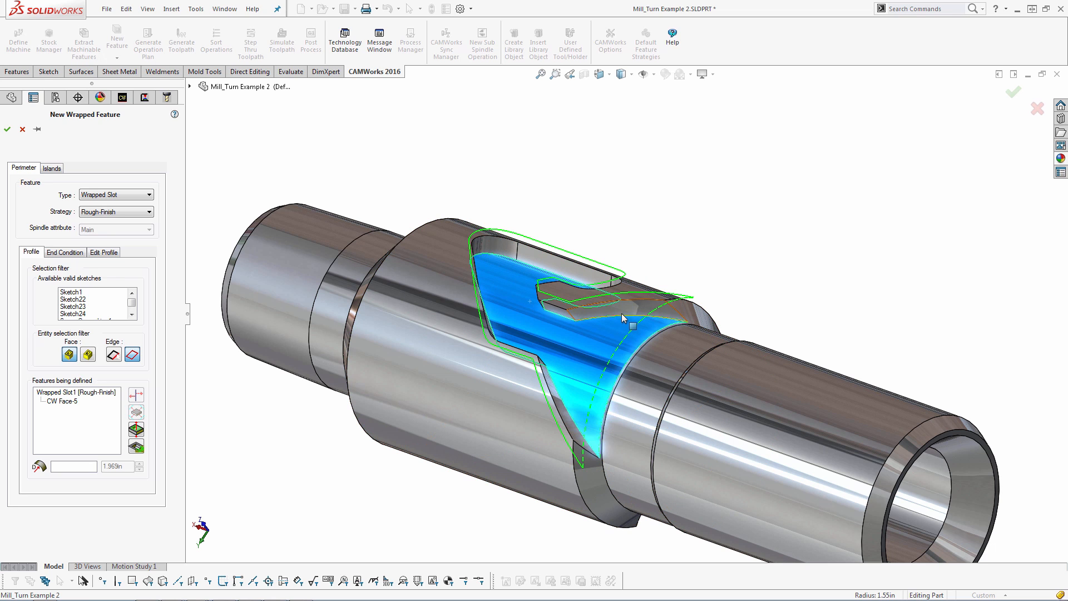
left_click(122, 195)
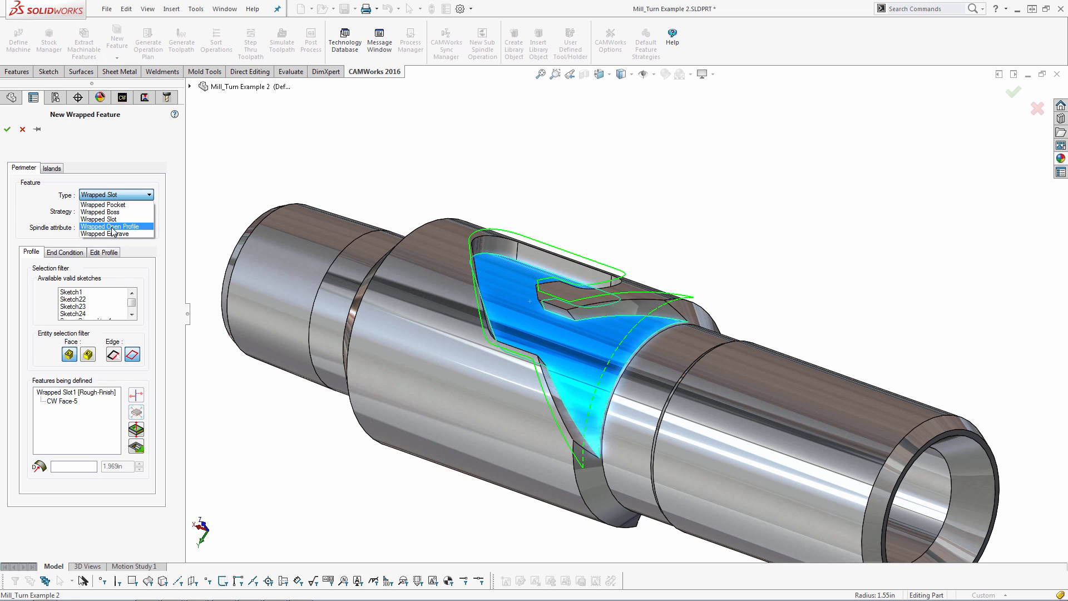
left_click(118, 220)
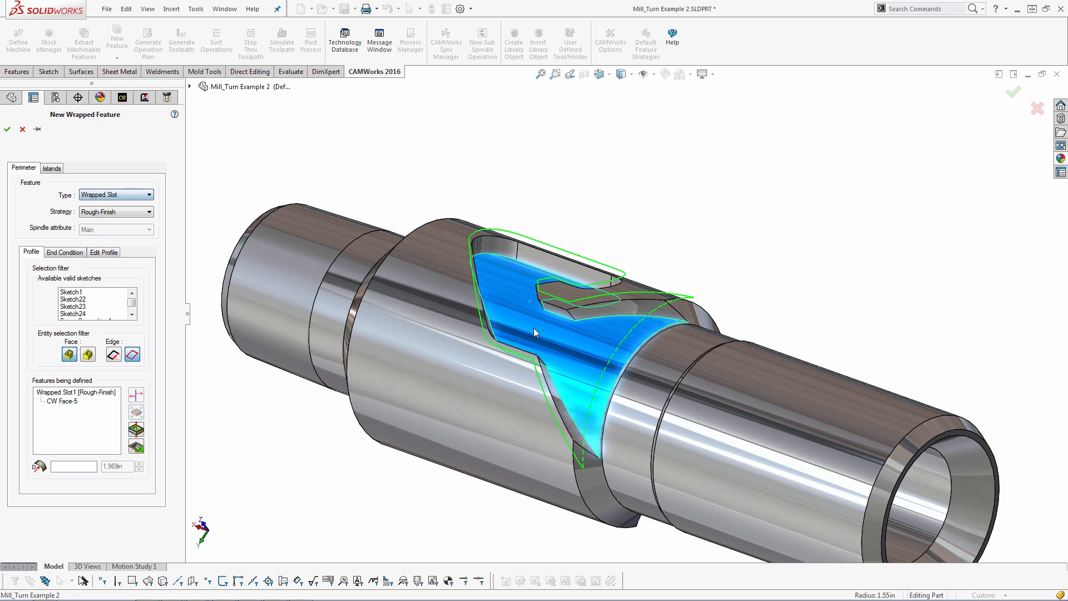
Set the wrapped slot's end condition up to the outer cylindrical face of the part
left_click(66, 251)
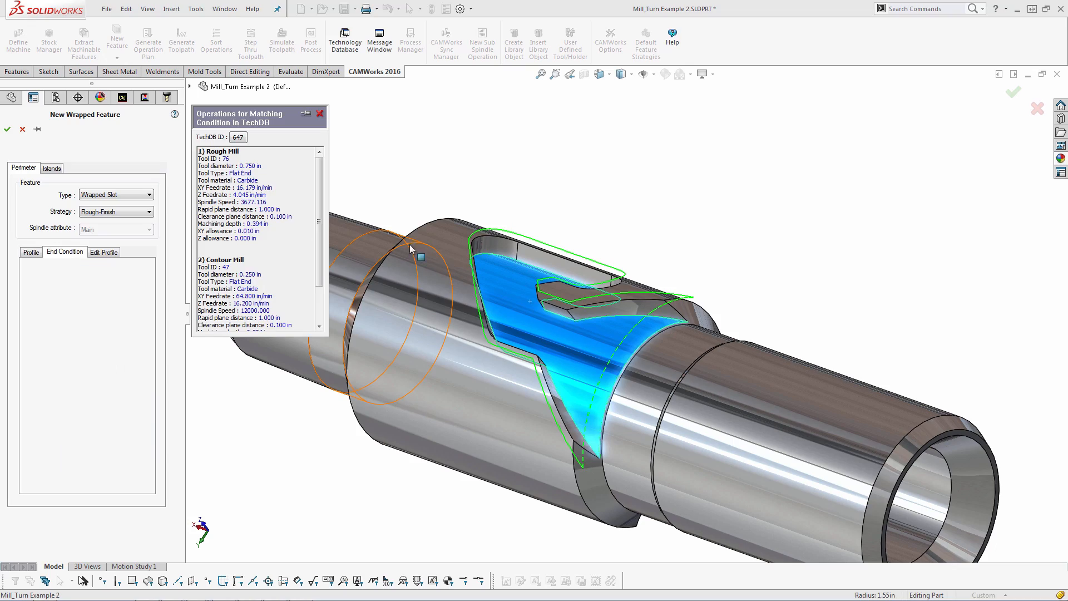
left_click(412, 248)
Examine the wrapped slot's profile and end condition preview around the slot and the part's end
scroll(425, 225, "down", 3)
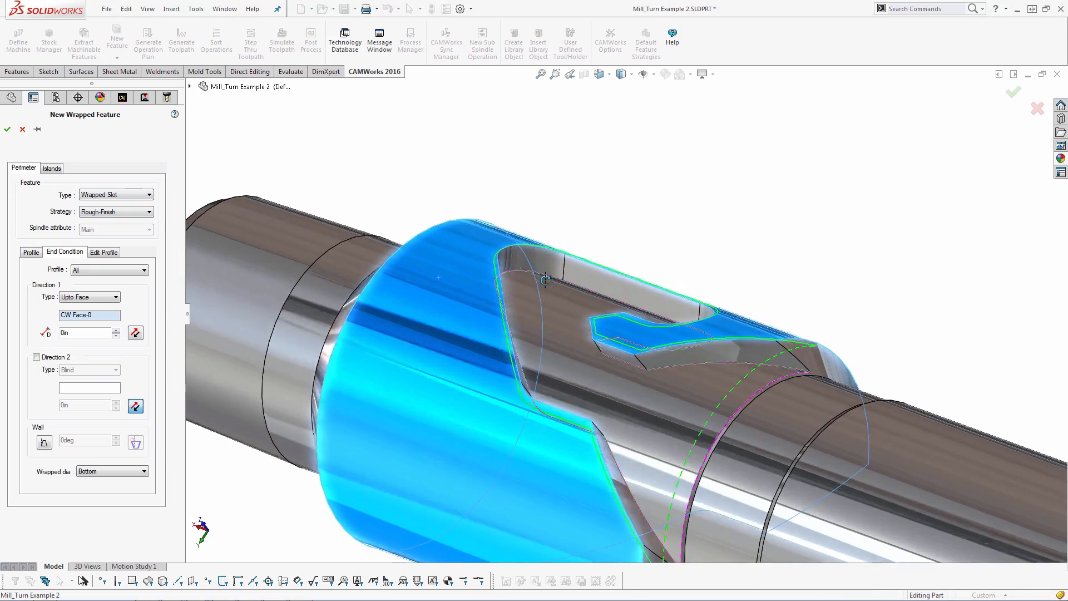
middle_click_drag(546, 280, 540, 452)
scroll(656, 396, "down", 3)
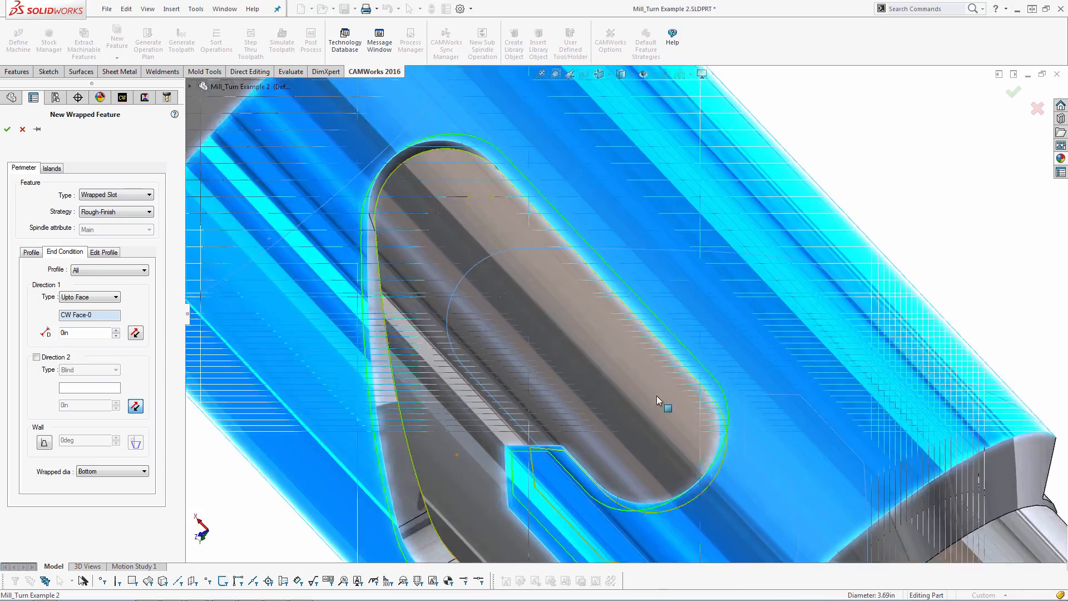
scroll(656, 396, "down", 5)
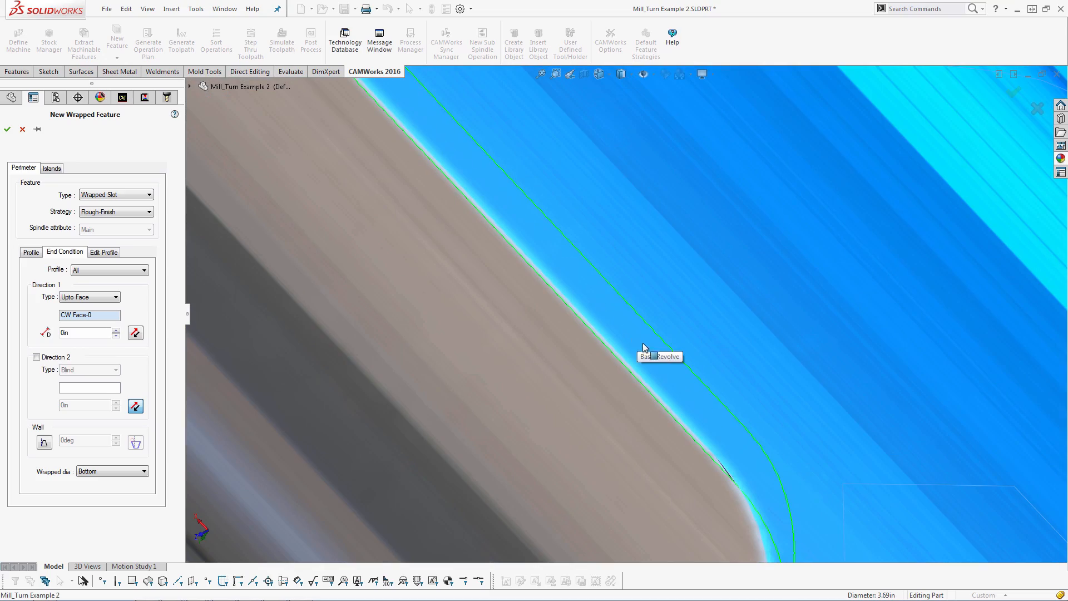
scroll(650, 357, "up", 5)
scroll(650, 422, "down", 2)
middle_click_drag(553, 336, 548, 219)
scroll(560, 217, "up", 3)
middle_click_drag(674, 274, 624, 188)
scroll(656, 299, "up", 3)
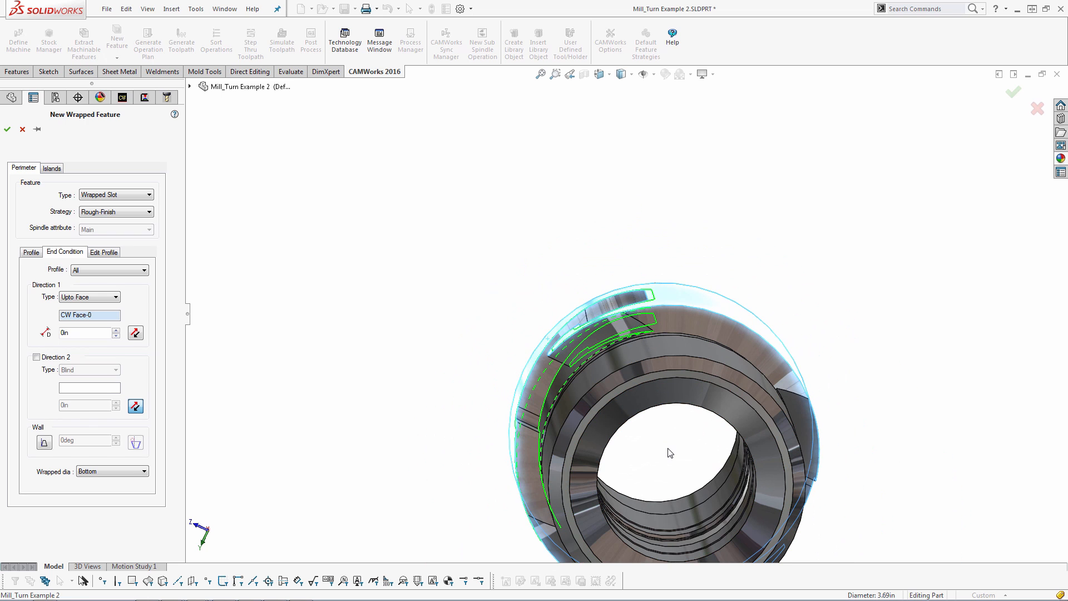
middle_click_drag(669, 297, 646, 350)
scroll(603, 305, "down", 5)
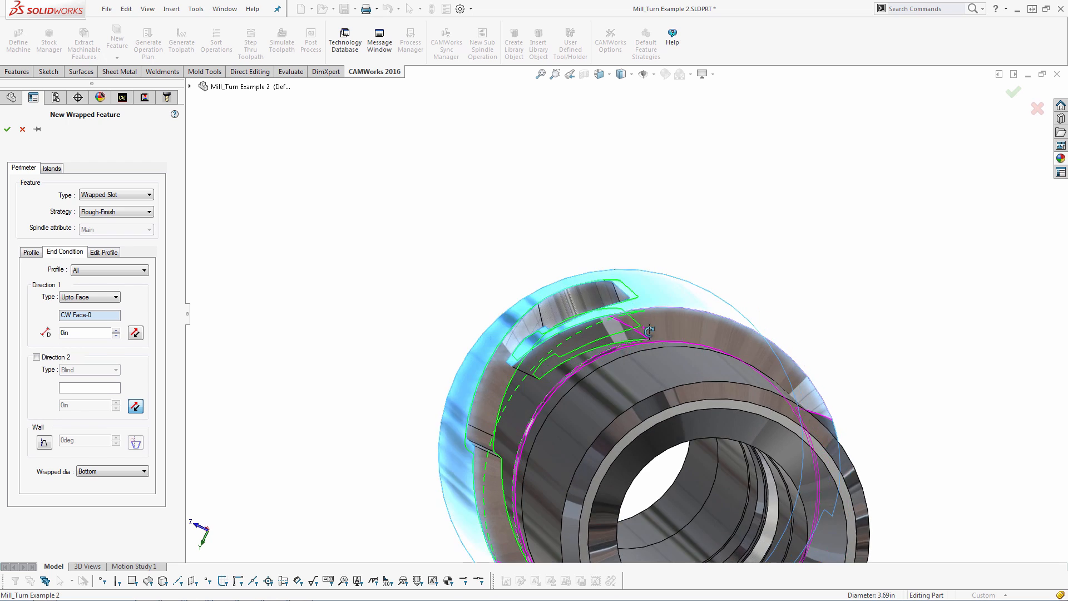
scroll(598, 295, "down", 3)
left_click(595, 289)
scroll(616, 341, "up", 5)
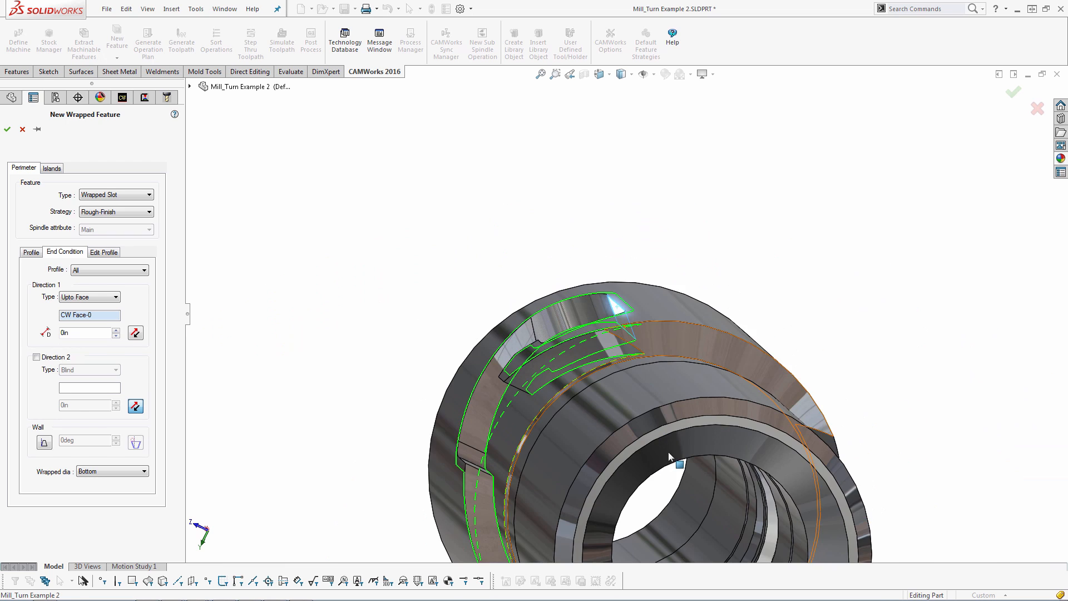
middle_click_drag(669, 452, 699, 470)
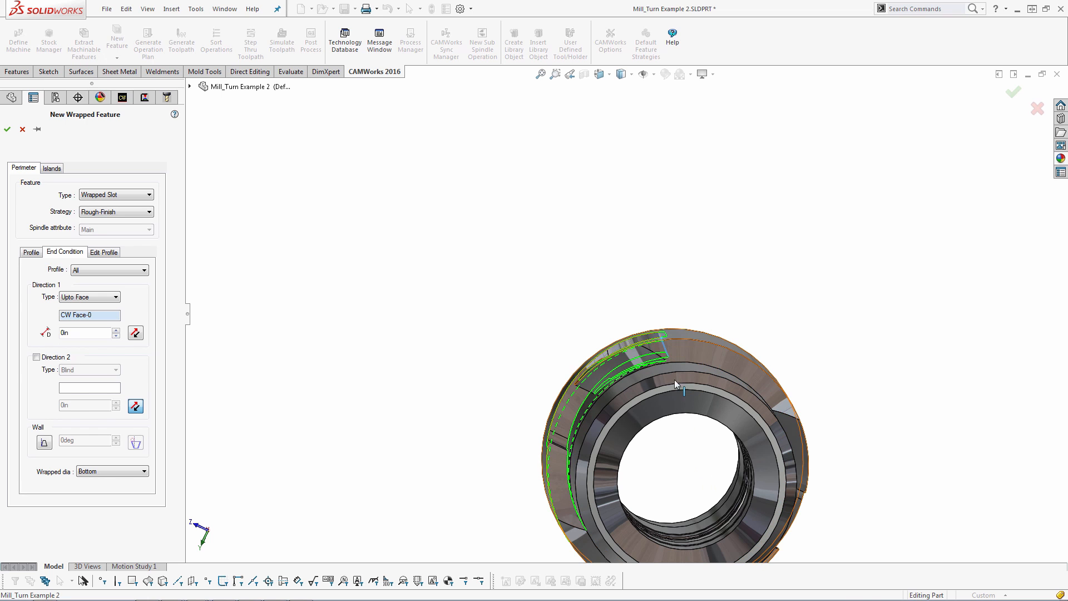
middle_click_drag(608, 328, 701, 374)
key("f")
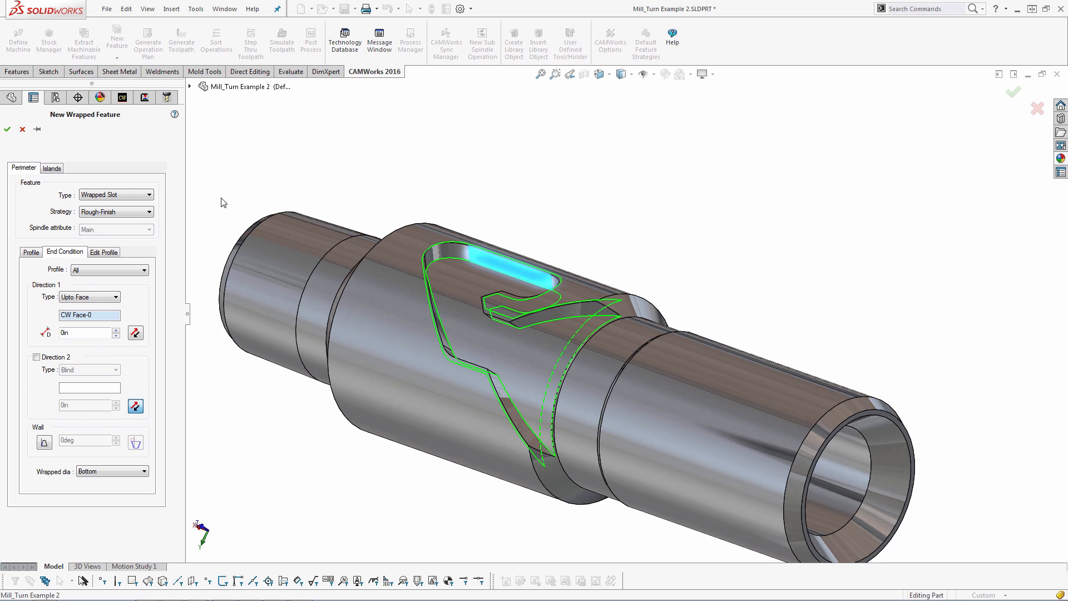
Finish the wrapped slot feature and generate the operation plan for Mill Part Setup1
left_click(7, 129)
right_click(77, 162)
left_click(134, 207)
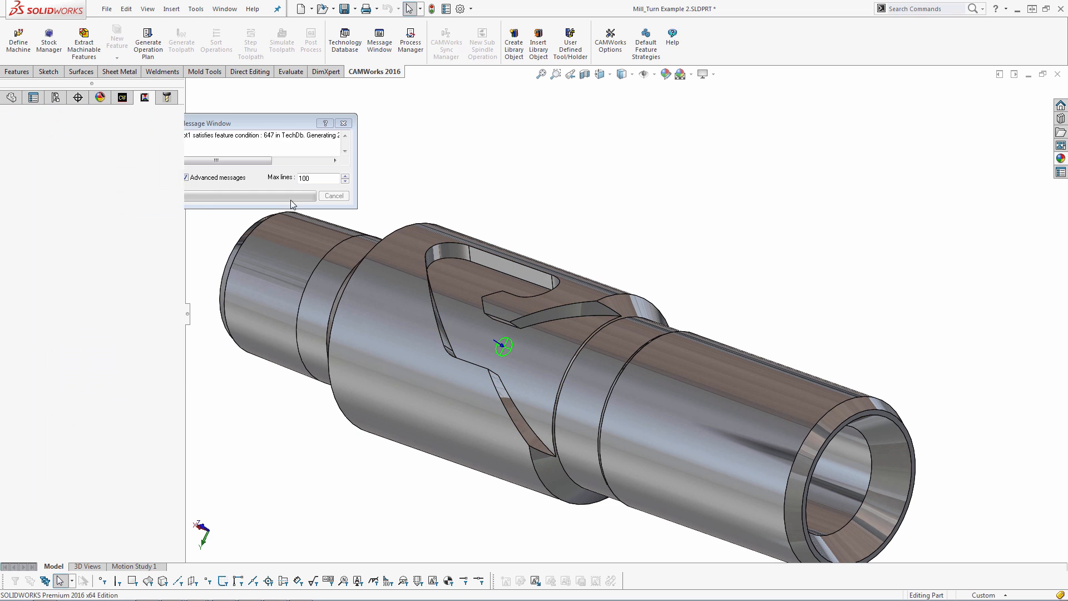
Generate the toolpaths and inspect the Rough Mill1 toolpath on the wrapped slot
left_click(181, 42)
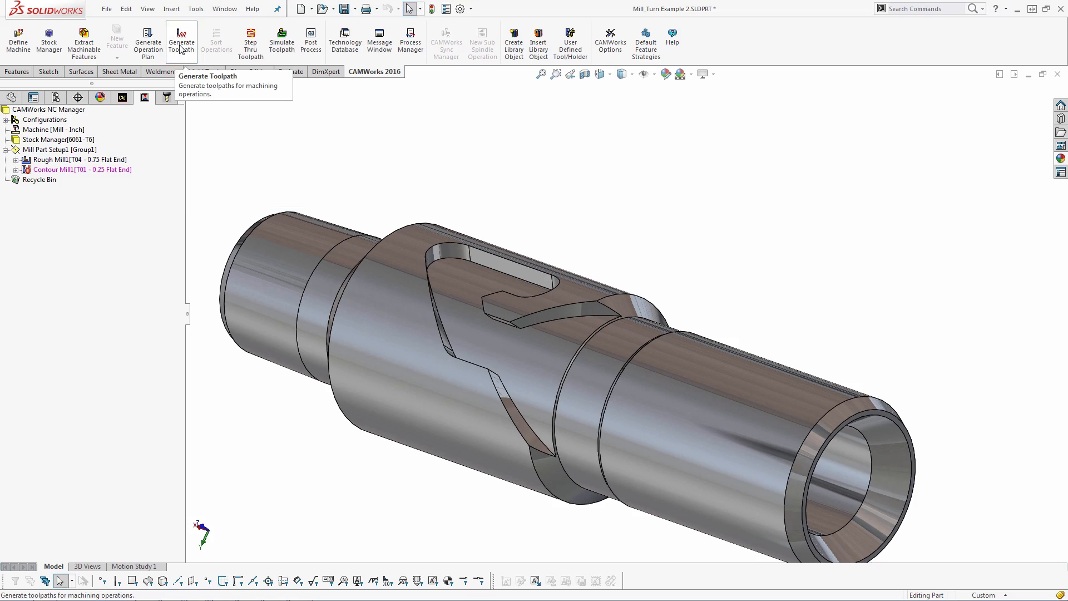
left_click(115, 160)
scroll(548, 337, "down", 4)
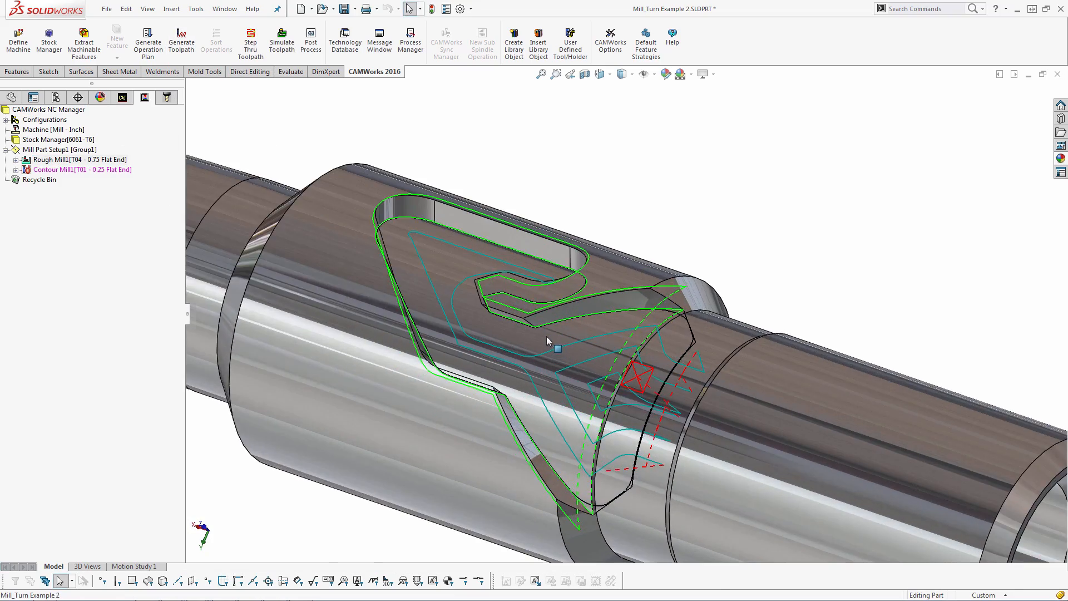
middle_click_drag(548, 338, 569, 311)
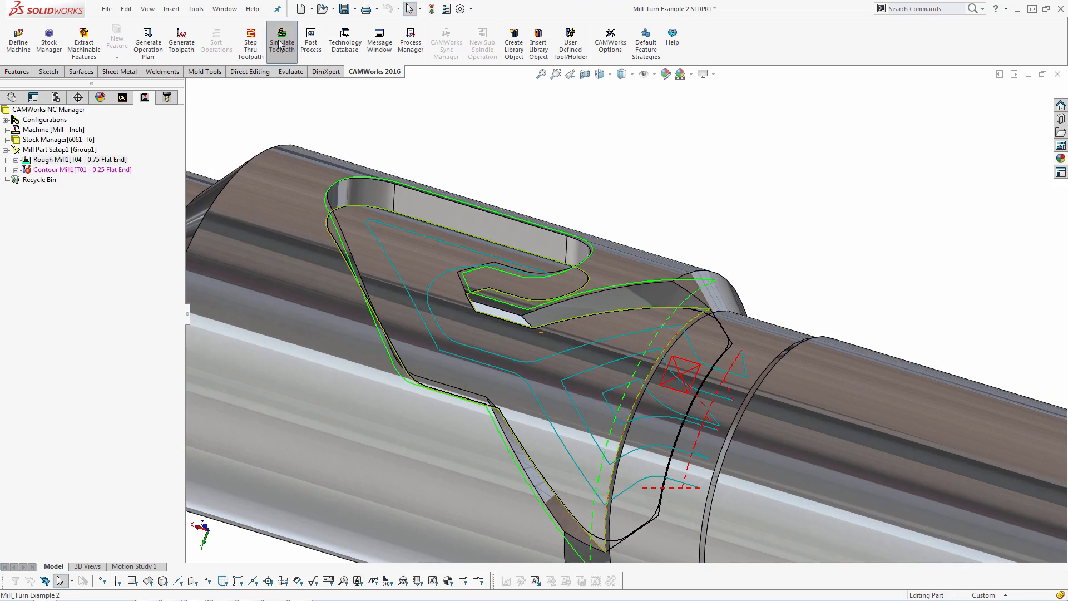
Simulate the toolpaths to the end, show the stock-versus-part difference comparison, and close the simulation
left_click(282, 40)
left_click(305, 167)
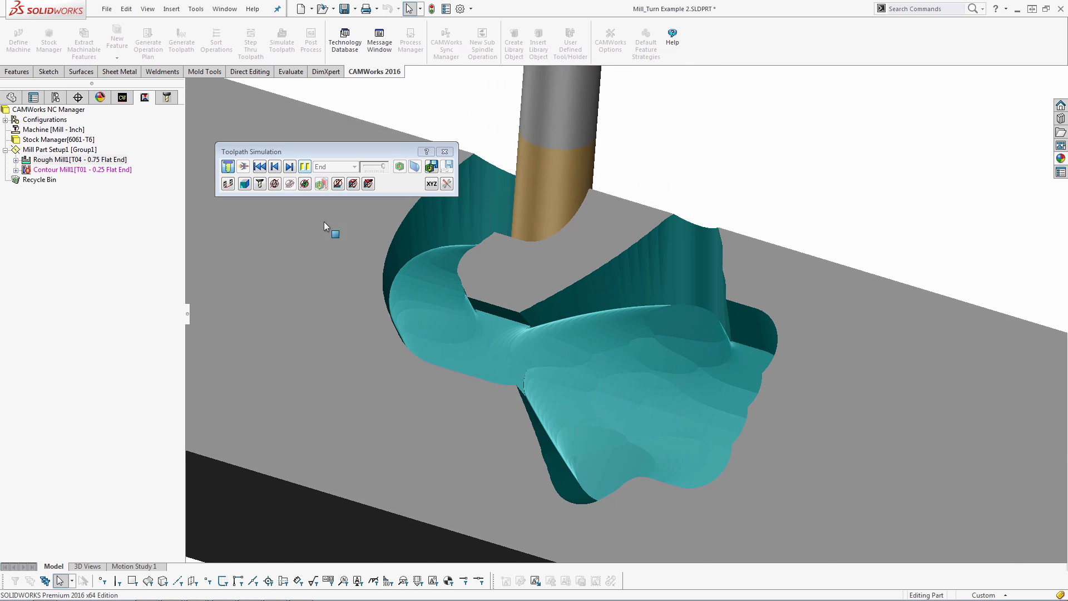
scroll(497, 239, "up", 5)
middle_click_drag(498, 233, 493, 270)
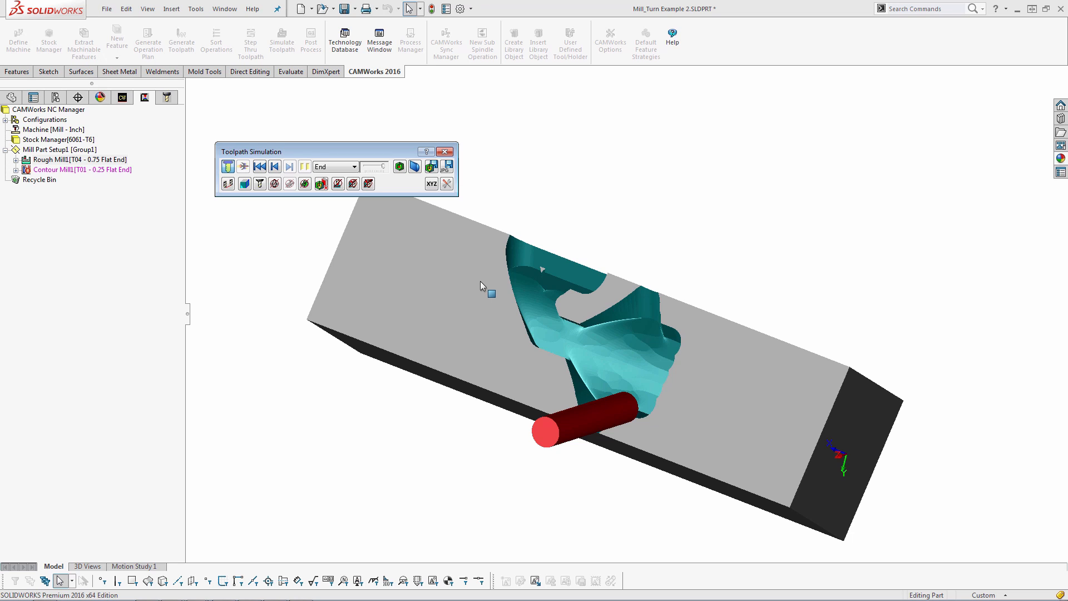
left_click(399, 167)
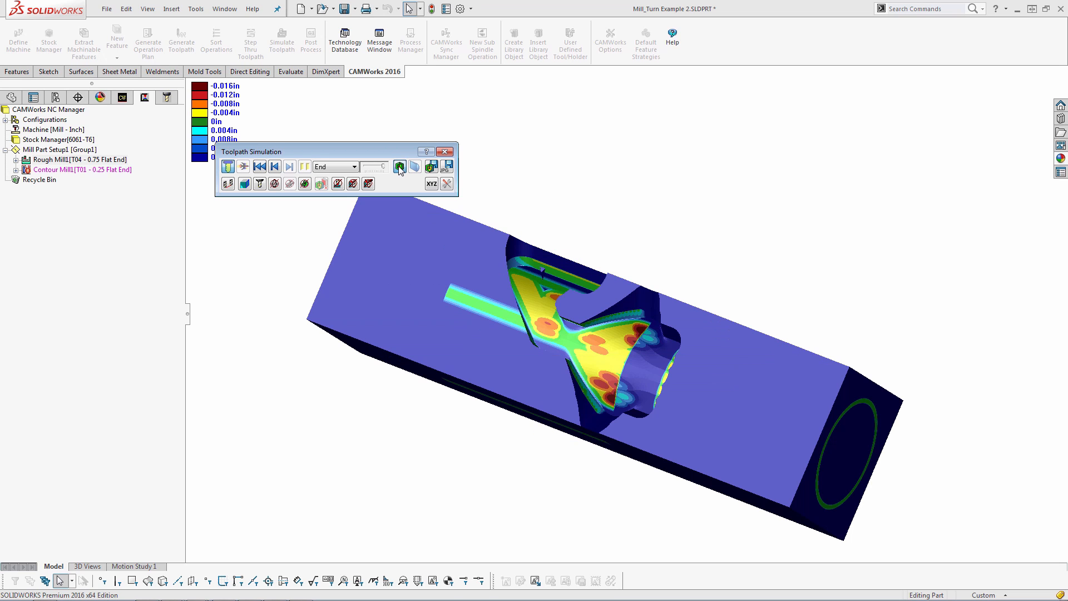
left_click(445, 152)
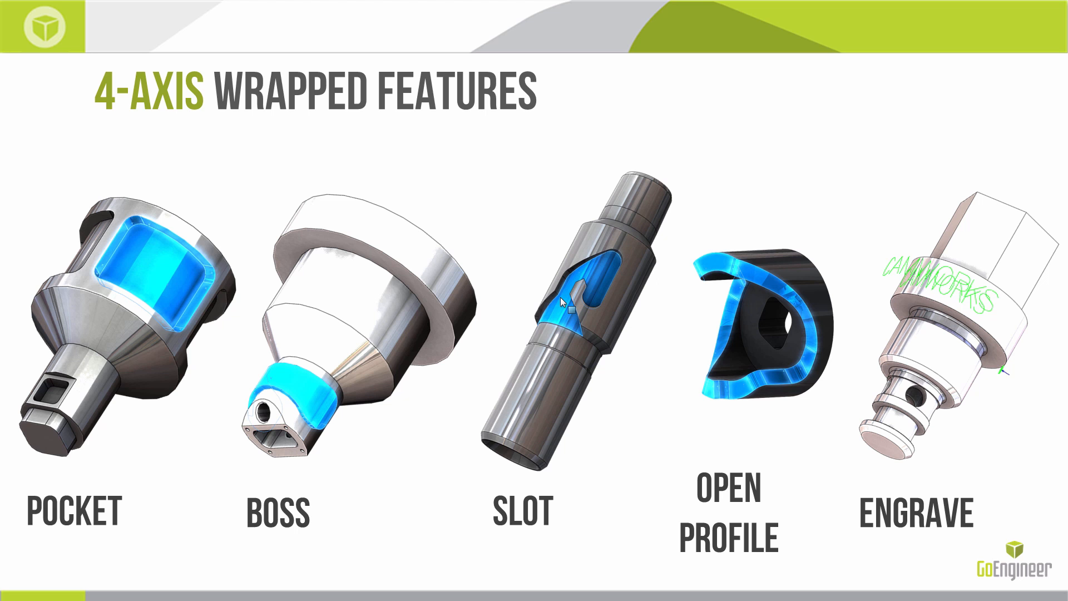
key("Right")
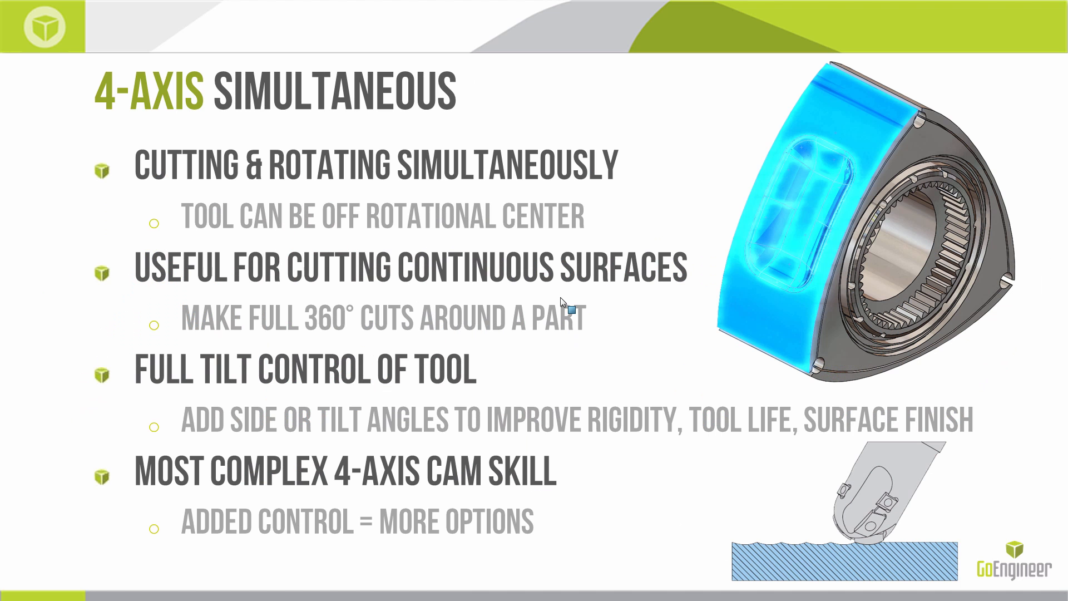
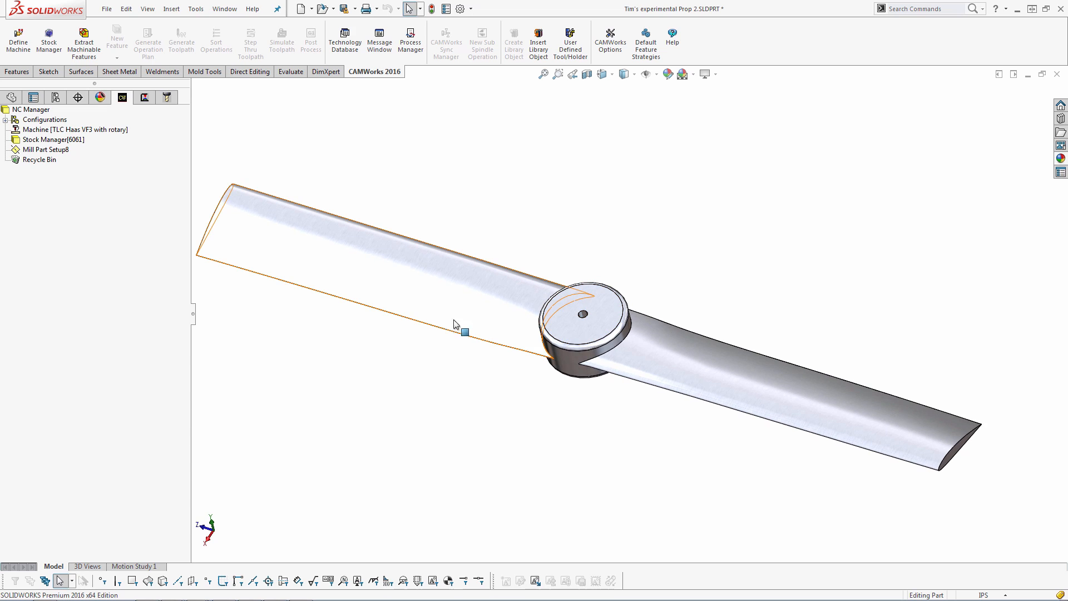
Examine the propeller part's machine, stock manager and mill part setup while orbiting and zooming the model
left_click(71, 130)
scroll(536, 331, "down", 6)
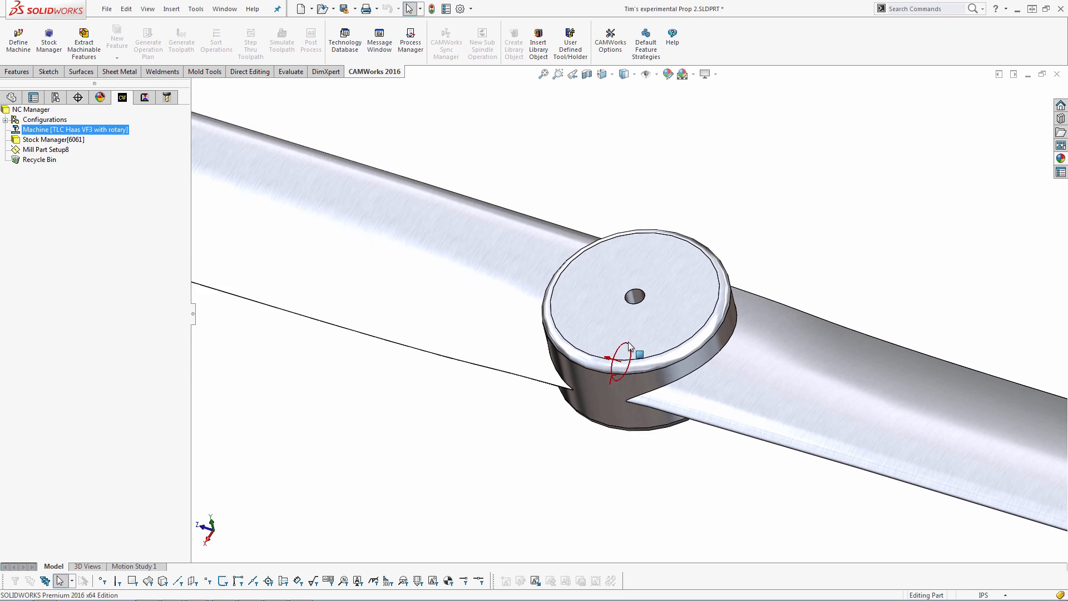
middle_click_drag(612, 359, 384, 328)
left_click(45, 152)
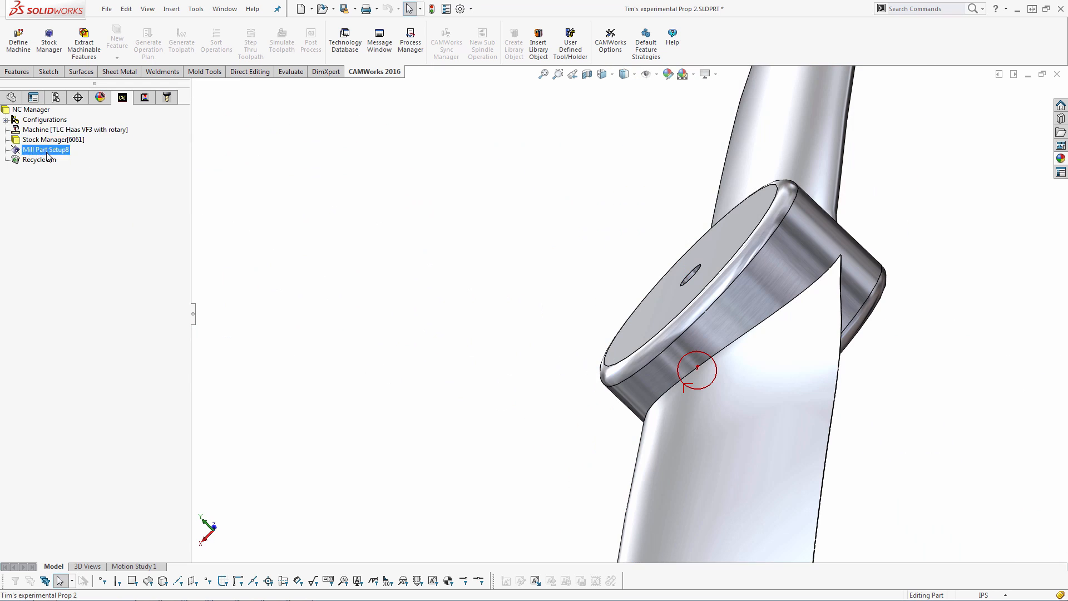
left_click(35, 141)
middle_click_drag(612, 367, 688, 353)
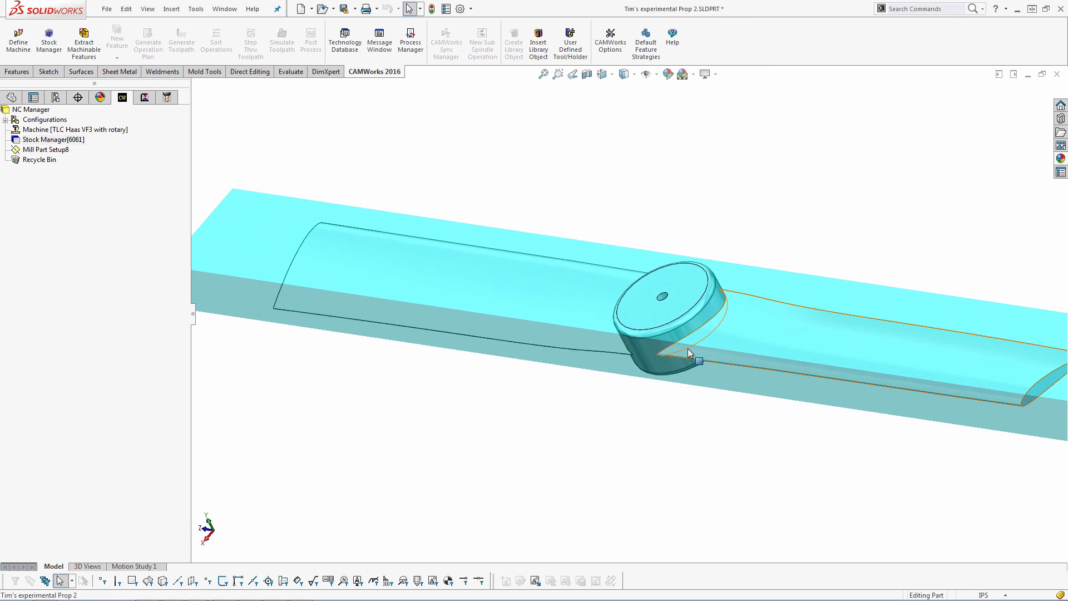
scroll(688, 348, "up", 3)
left_click(47, 150)
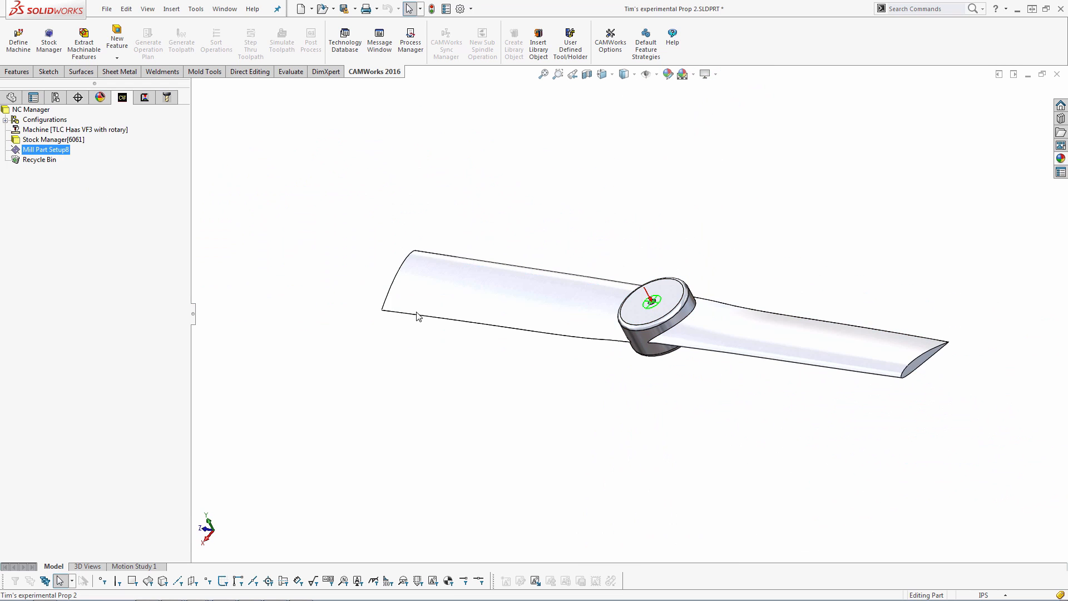
Start a new multi surface feature in Mill Part Setup8 with Faces or Surfaces as the feature type
right_click(59, 153)
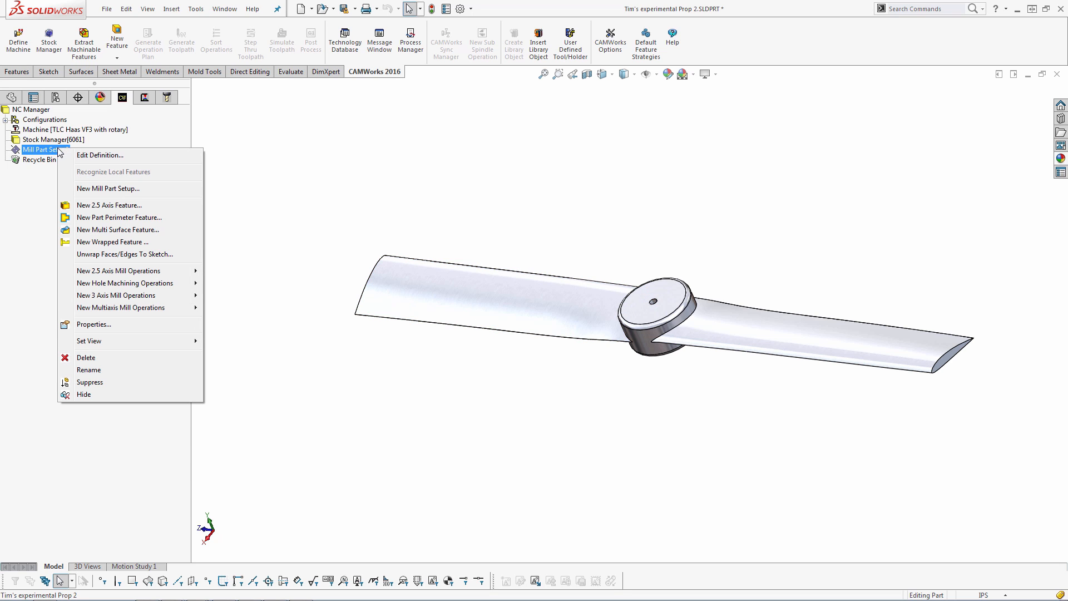
left_click(117, 230)
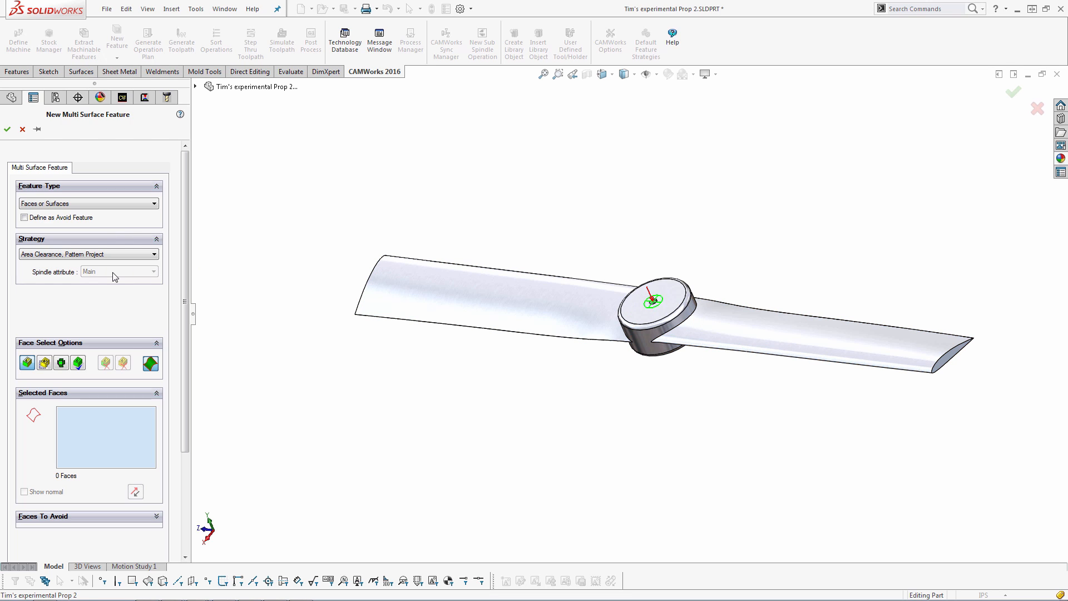
left_click(83, 207)
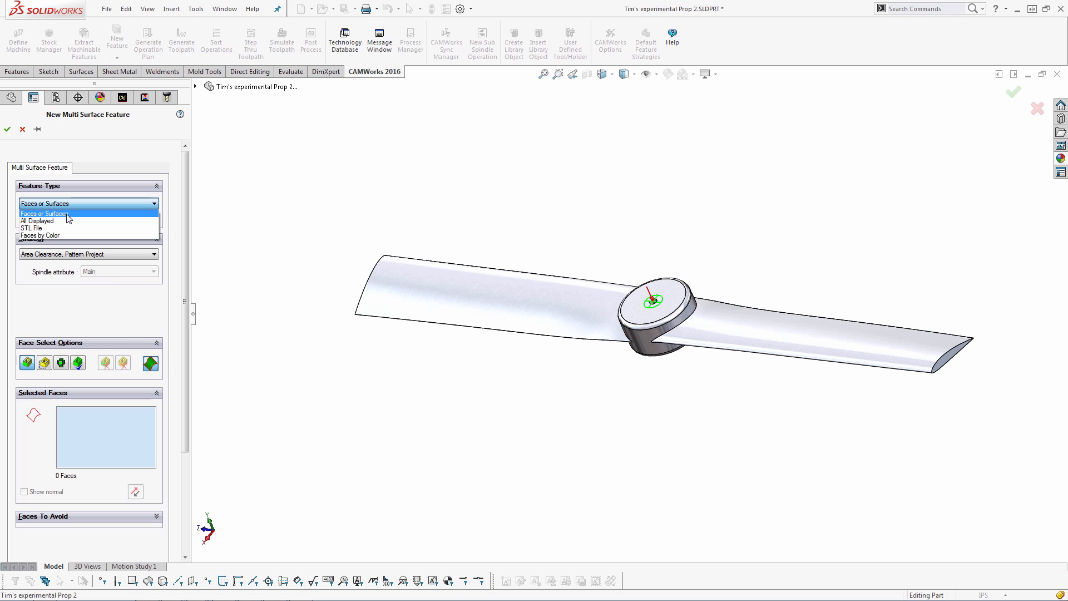
left_click(68, 215)
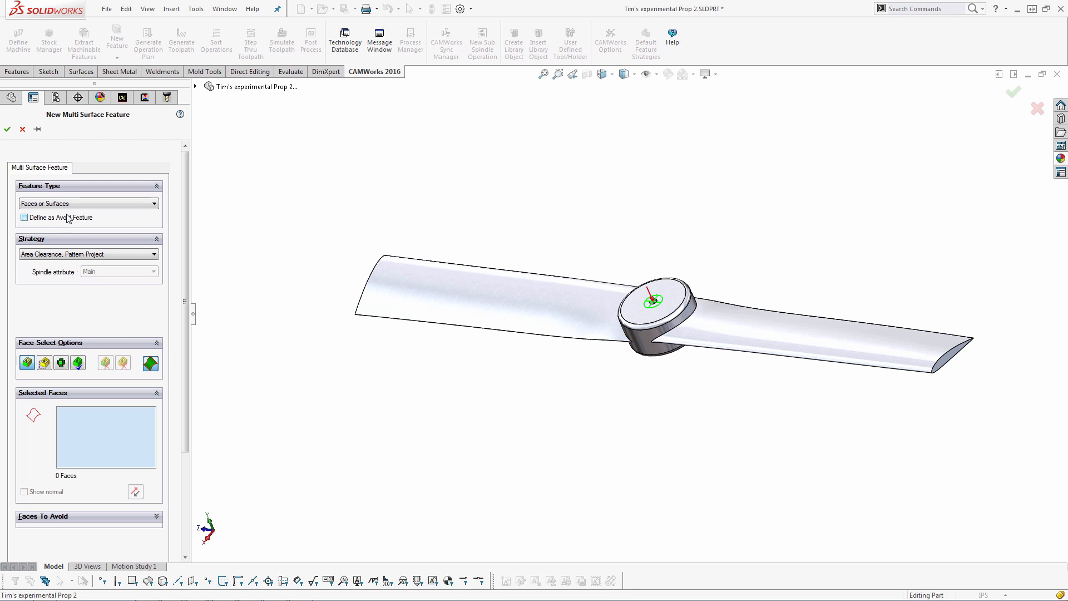
Select the two faces of the blade on one side of the hub for the feature
left_click(825, 332)
middle_click_drag(899, 284, 777, 338)
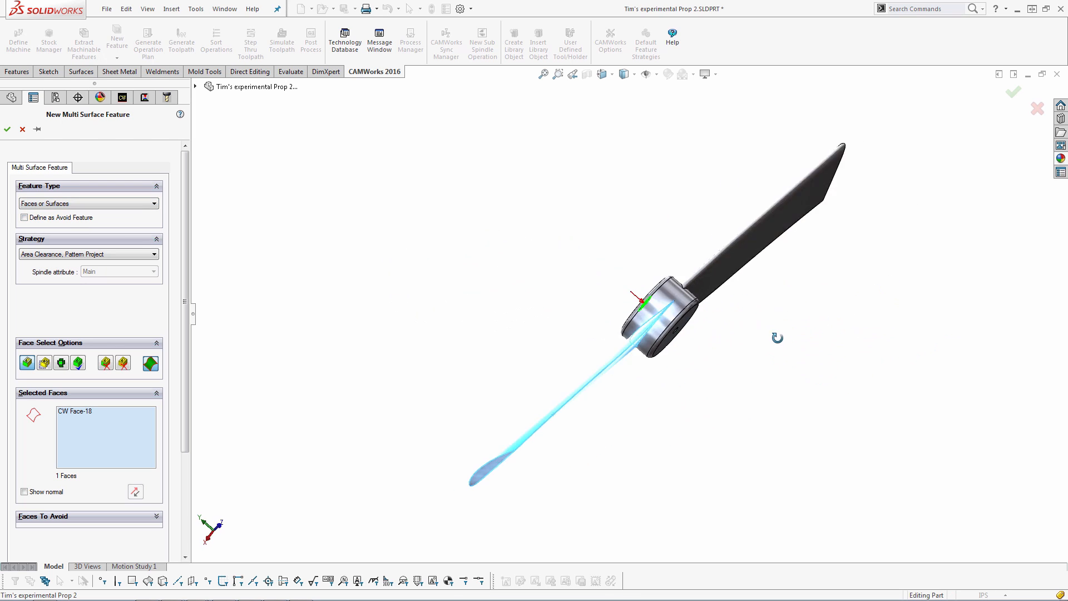
scroll(596, 299, "down", 10)
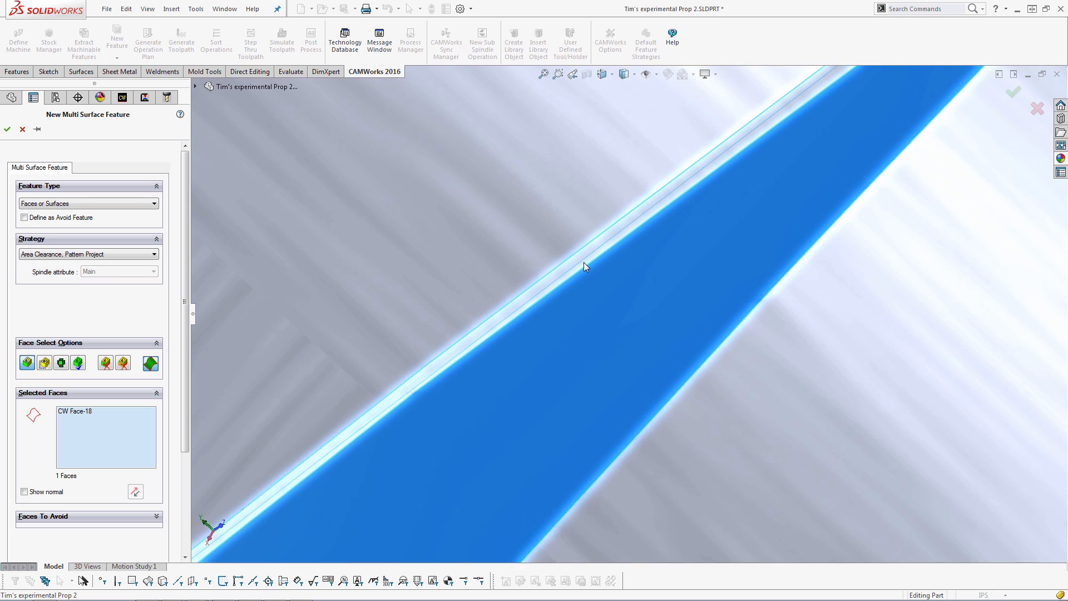
left_click(581, 260)
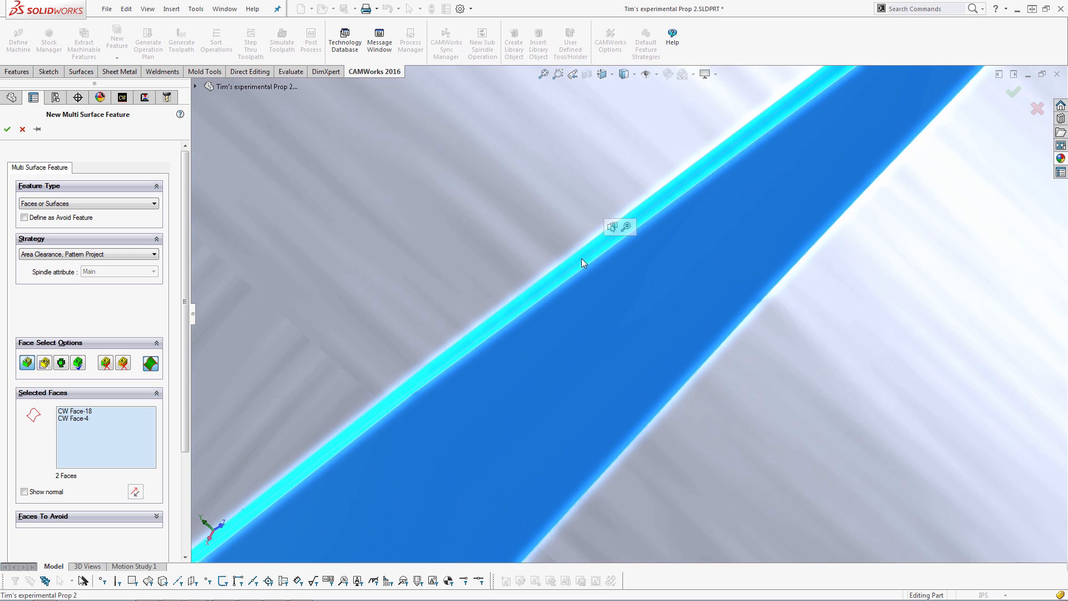
scroll(589, 300, "up", 10)
middle_click_drag(603, 357, 629, 310)
middle_click_drag(738, 335, 612, 314, "ctrl")
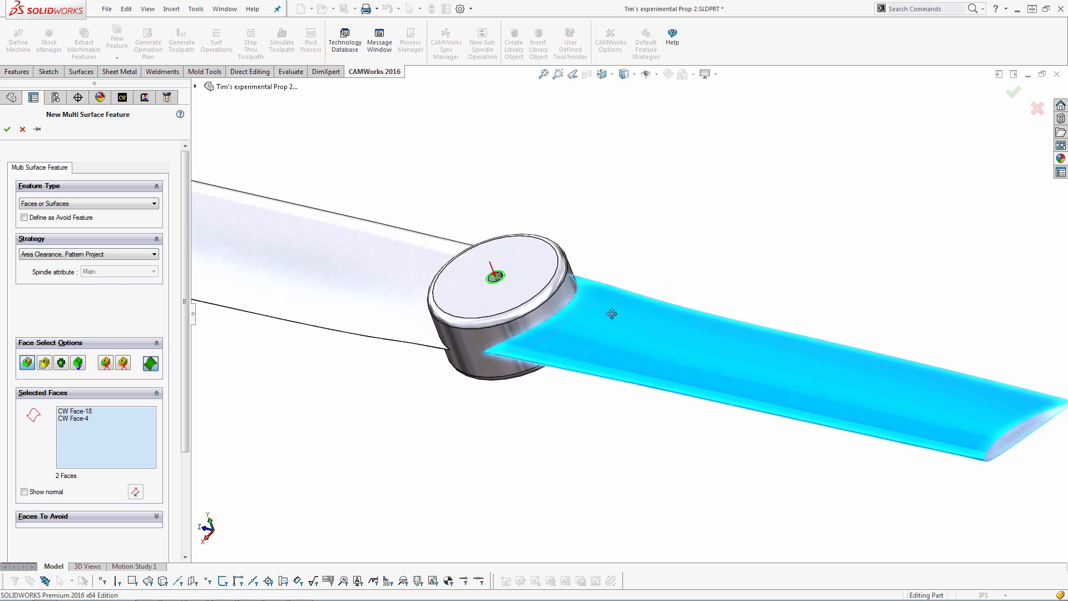
Set the multi surface feature's strategy to 4 Axis and accept the feature
scroll(612, 313, "up", 3)
left_click(93, 254)
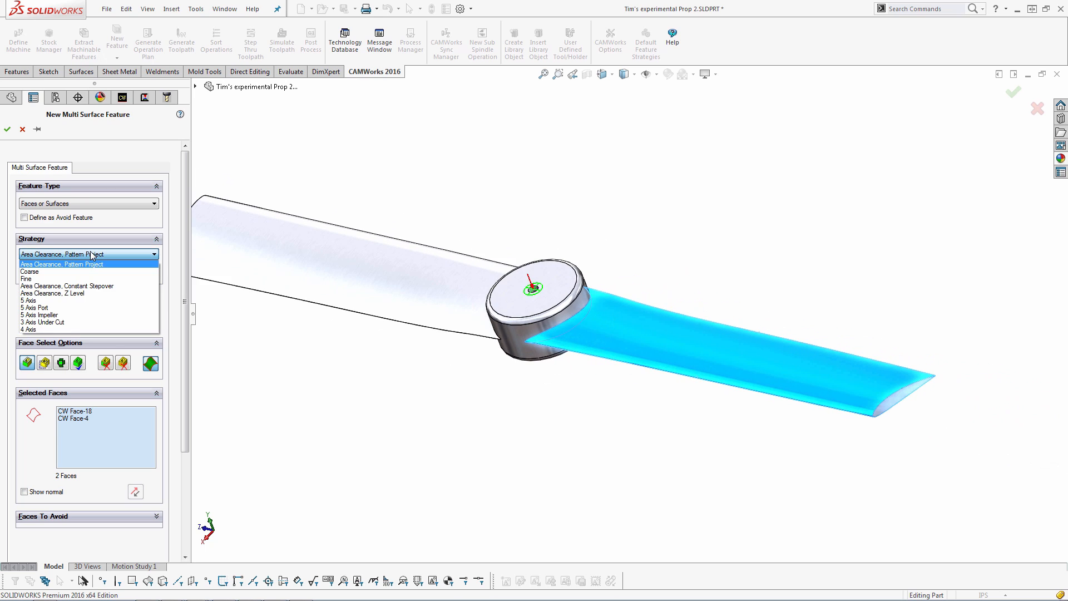
left_click(51, 329)
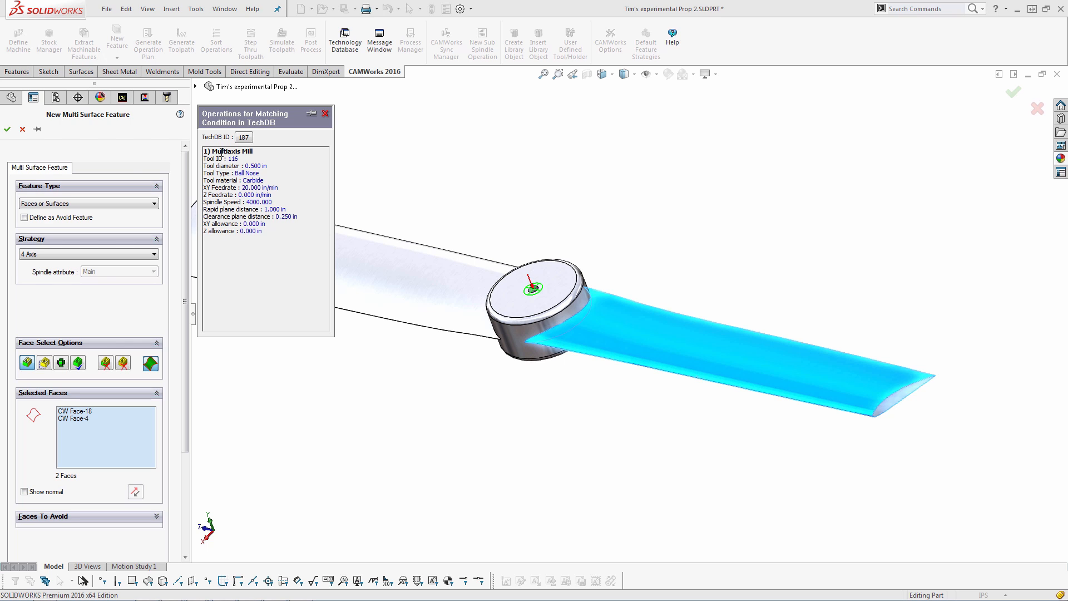
left_click(7, 130)
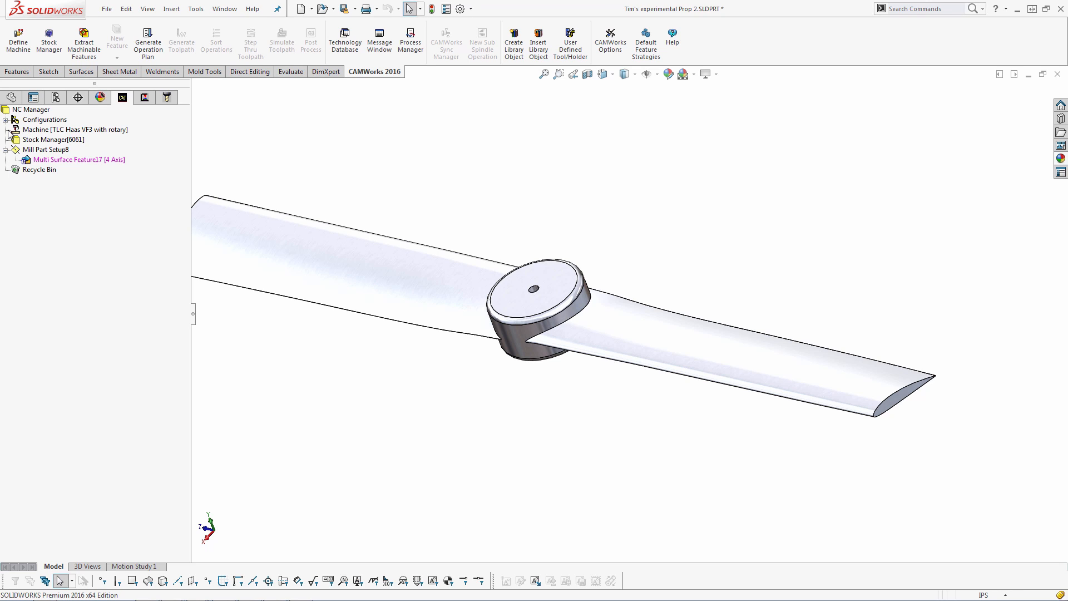
Generate the operation plan for the 4-axis multi surface feature and open its operation parameters
right_click(115, 162)
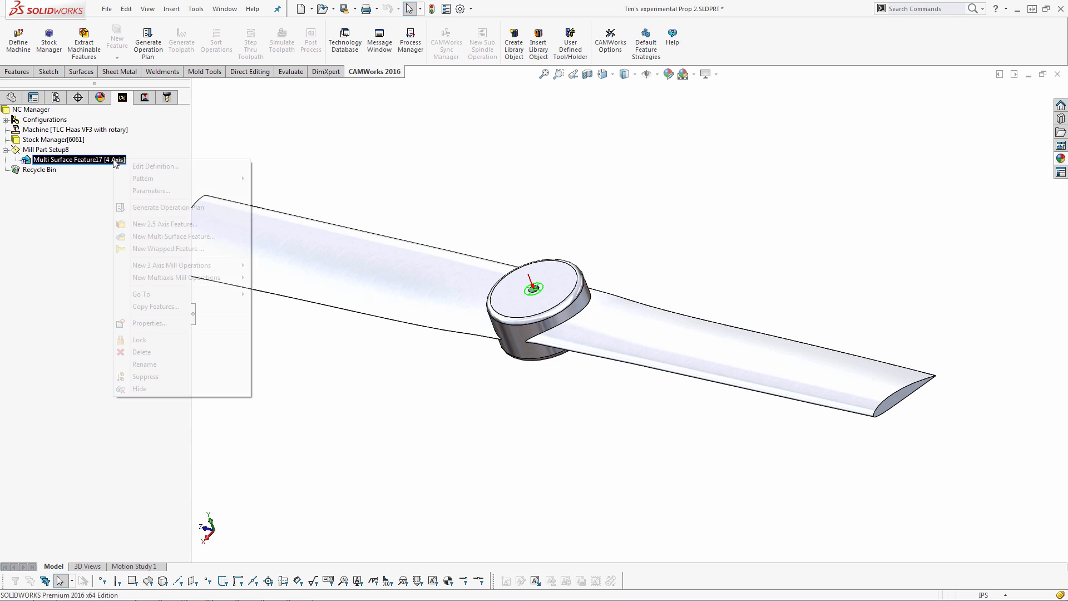
left_click(151, 208)
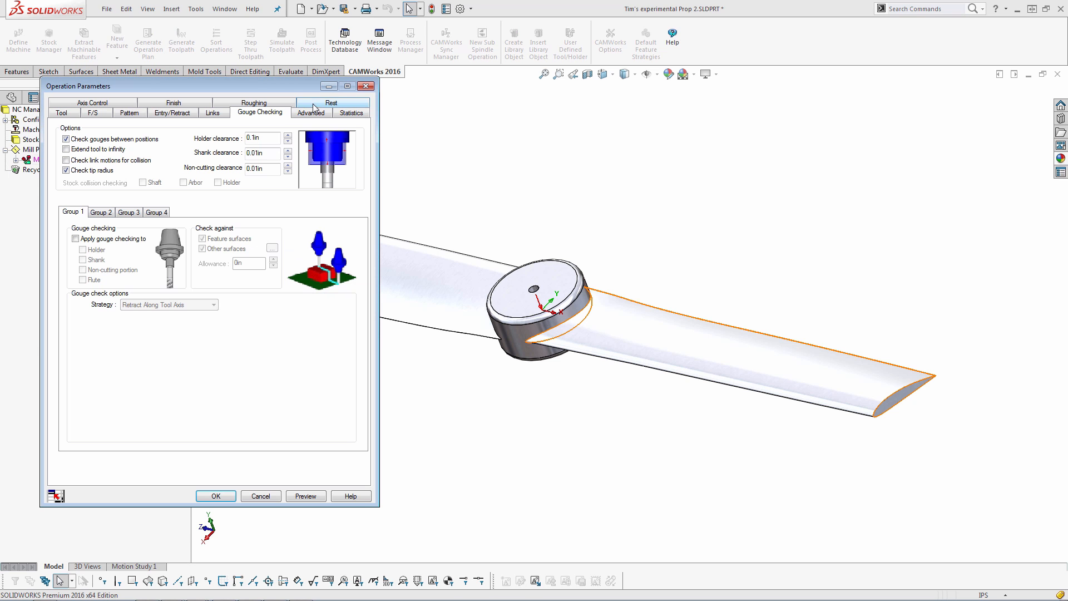
left_click_drag(291, 86, 542, 93)
Review the multiaxis mill operation's tool, feeds and speeds, and pattern settings
left_click(325, 120)
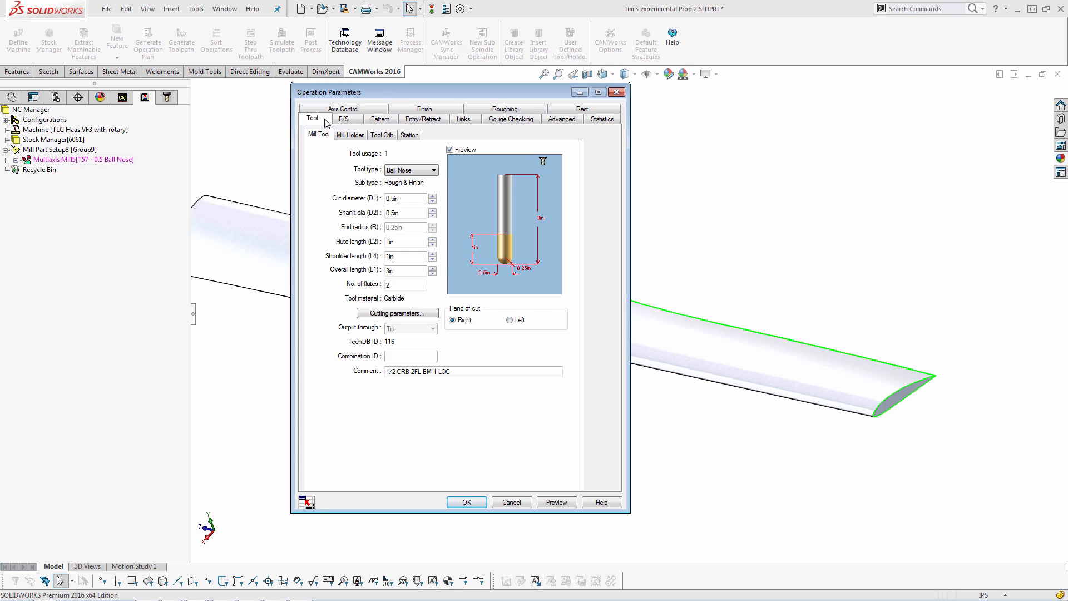
left_click(344, 121)
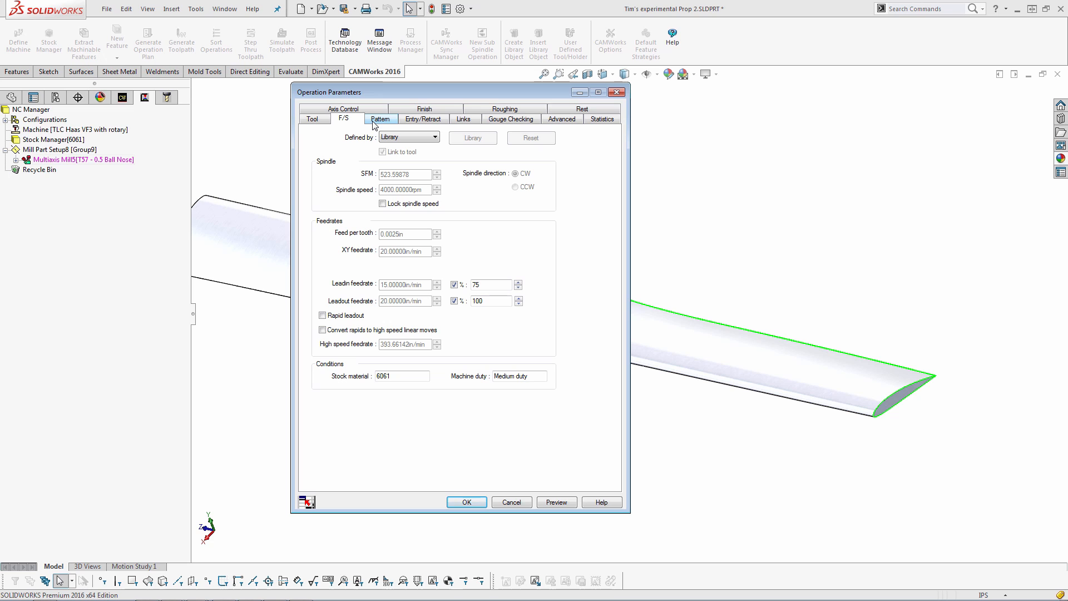
left_click(376, 120)
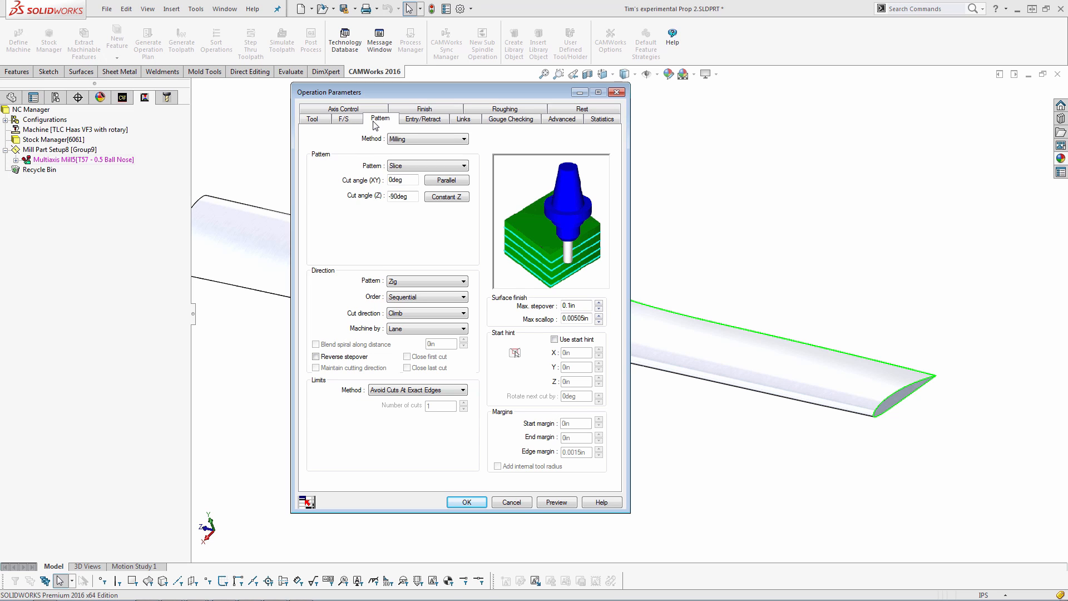
Set the axis control to 4 Axis rotating about the X Axis and clear Point tool to rotary axis
left_click(366, 110)
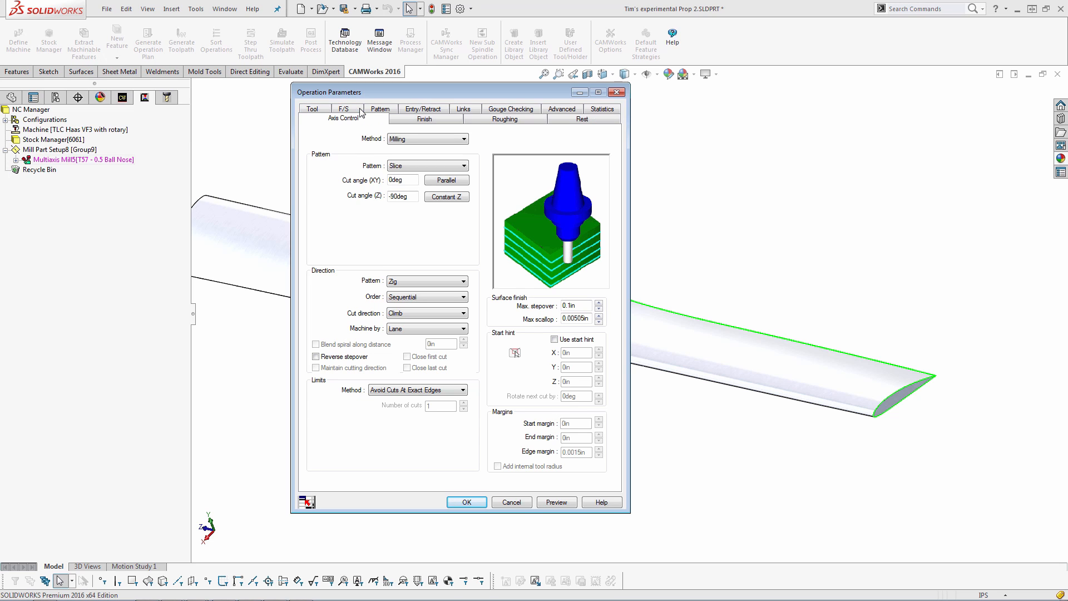
left_click(423, 145)
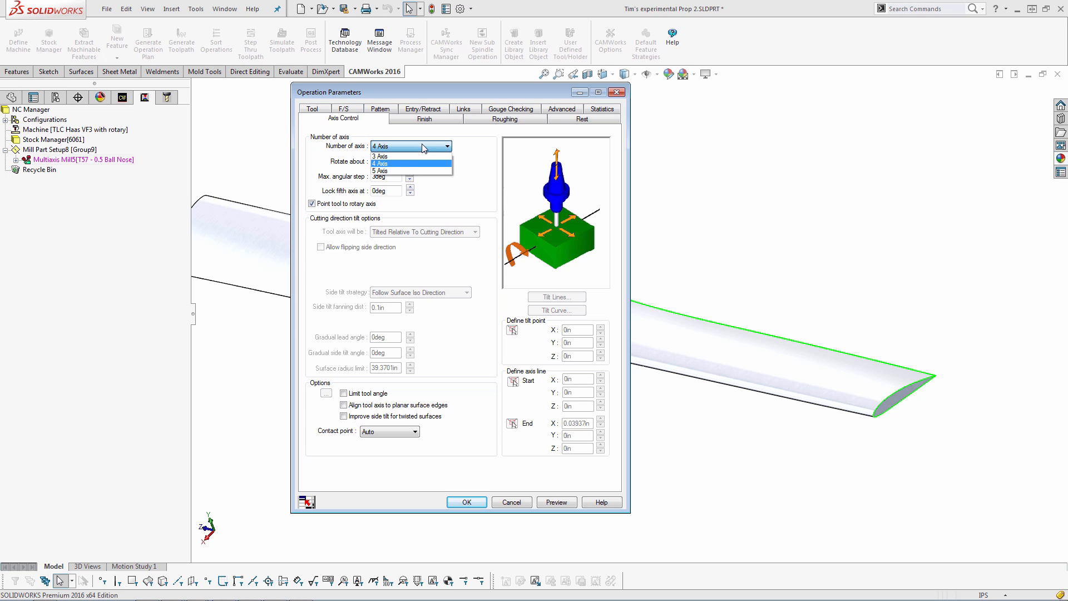
left_click(402, 164)
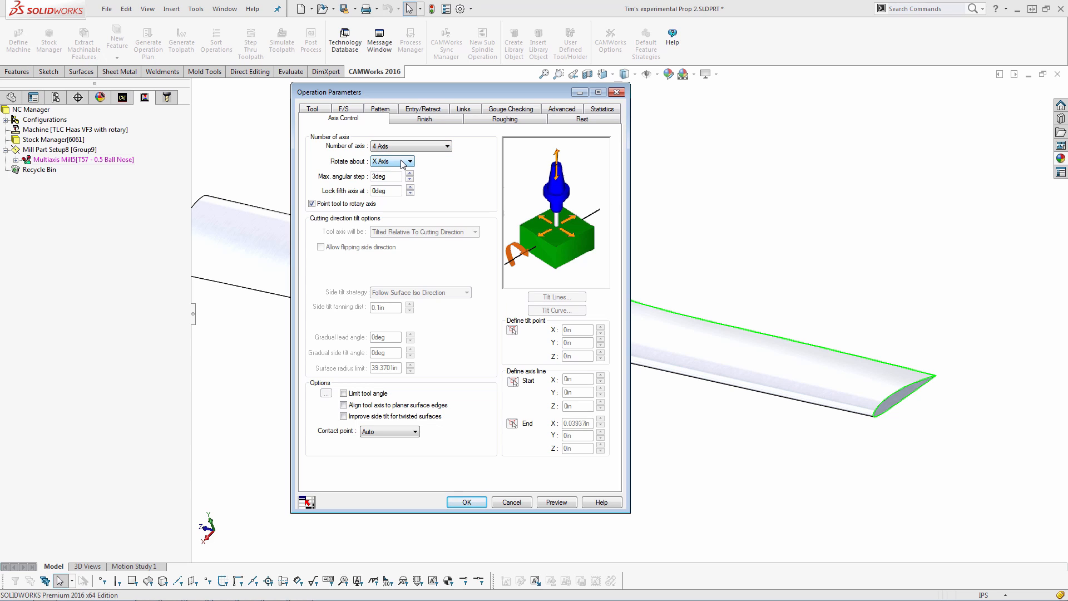
left_click(400, 160)
left_click(391, 171)
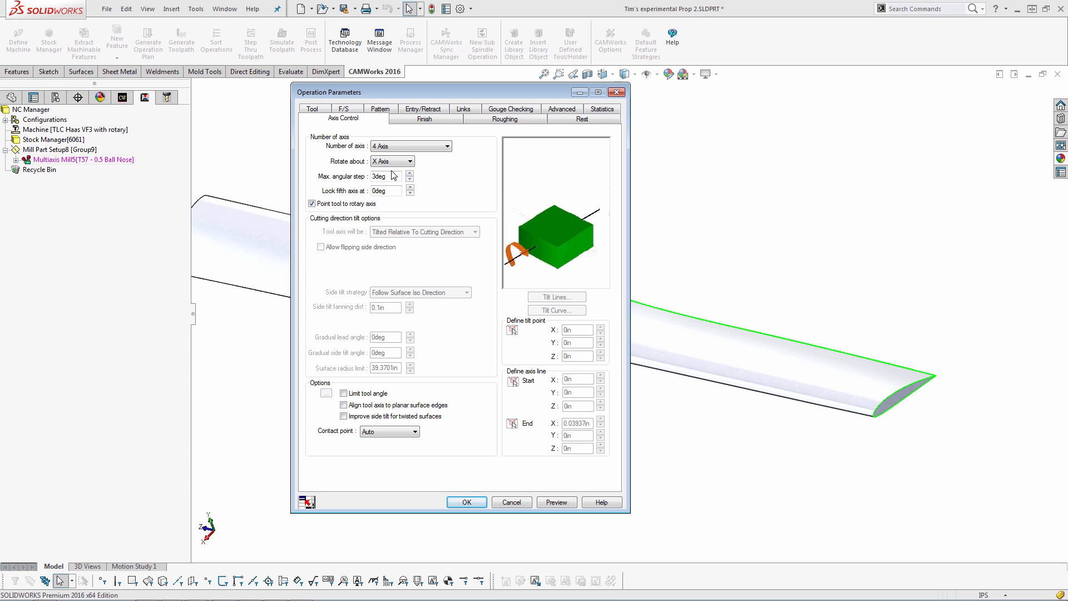
left_click(311, 206)
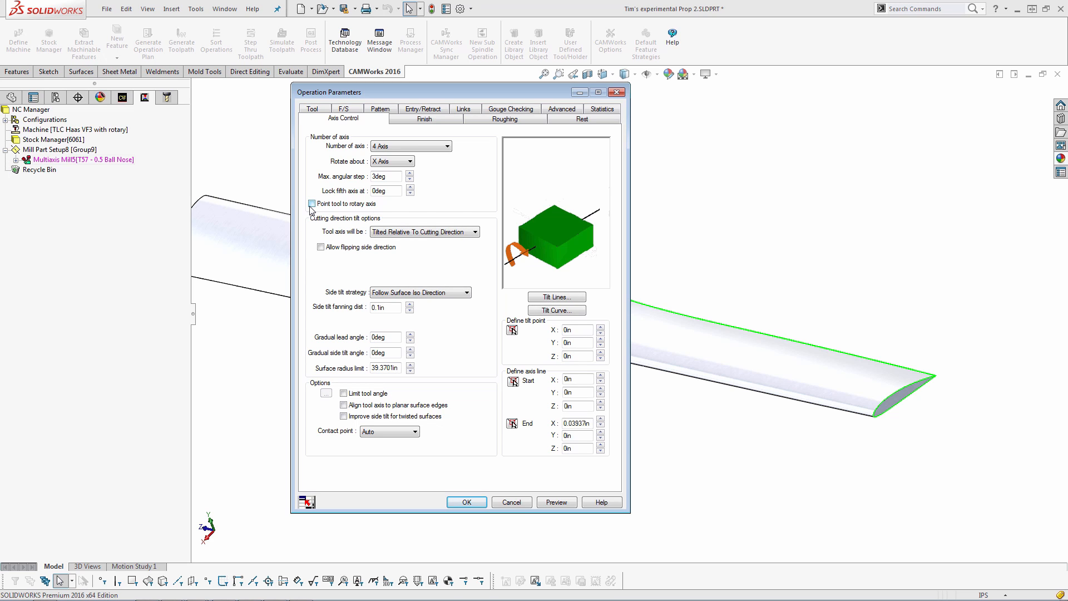
Set the tool axis tilt option to Normal To Surface
left_click(406, 233)
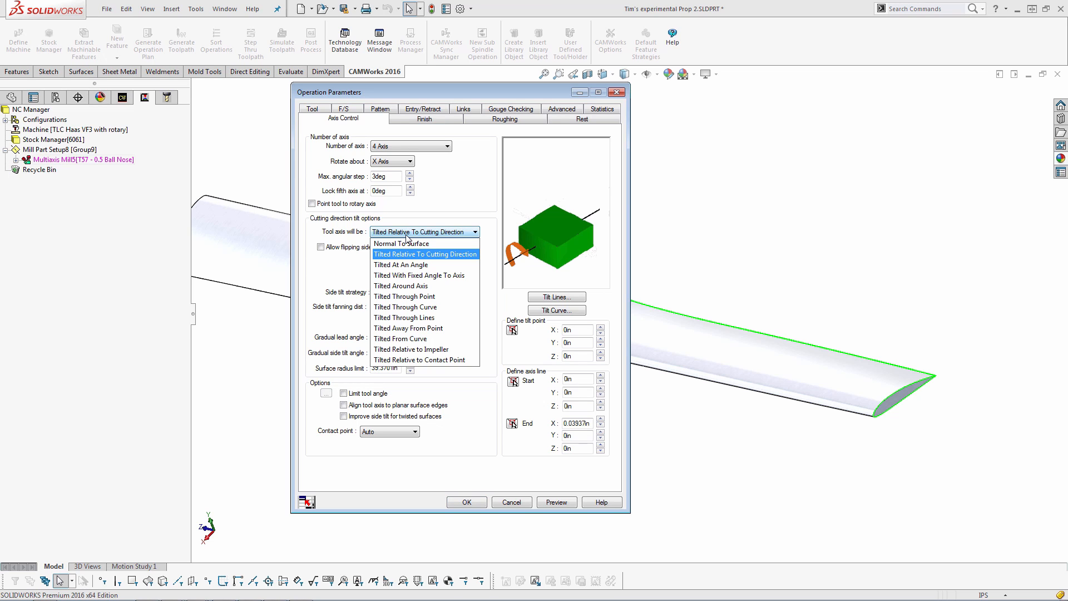
left_click(393, 243)
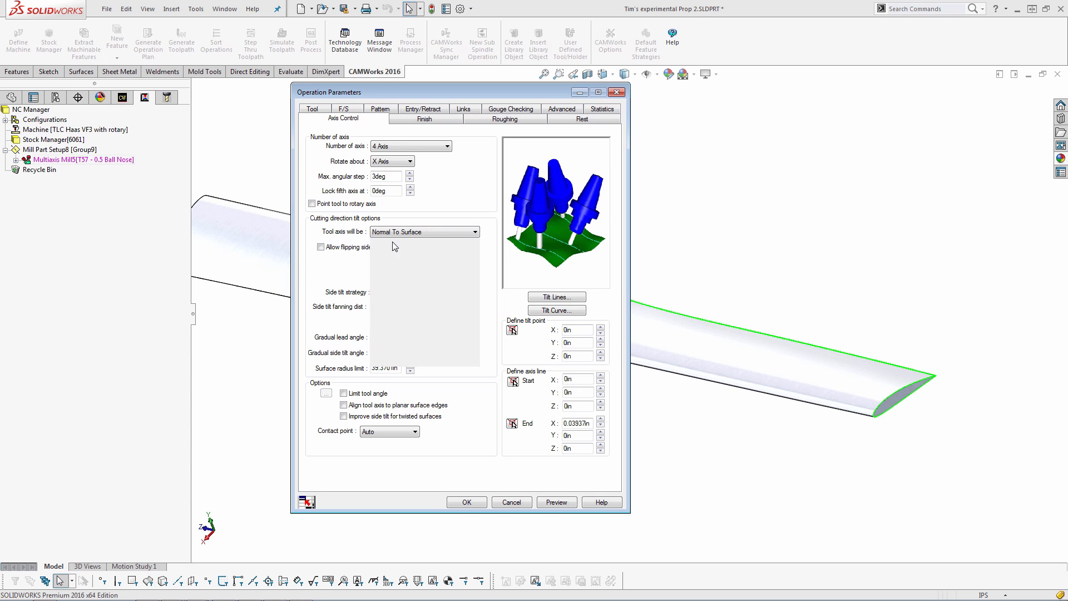
middle_click_drag(782, 373, 756, 365)
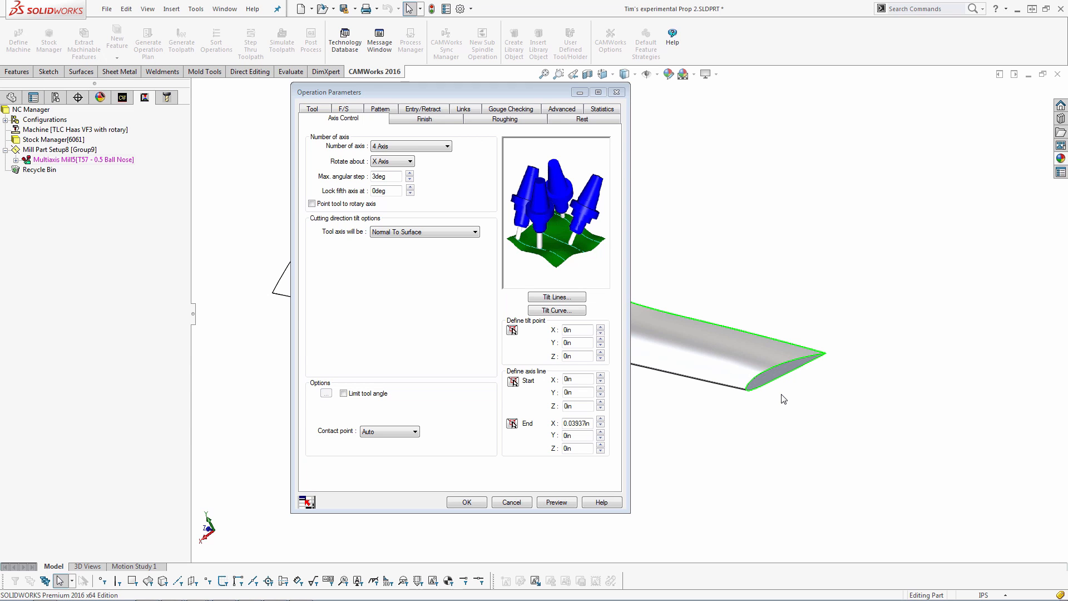
Switch the tool axis to Tilted Relative To Cutting Direction and nudge the lead/lag angle spinner
left_click(460, 236)
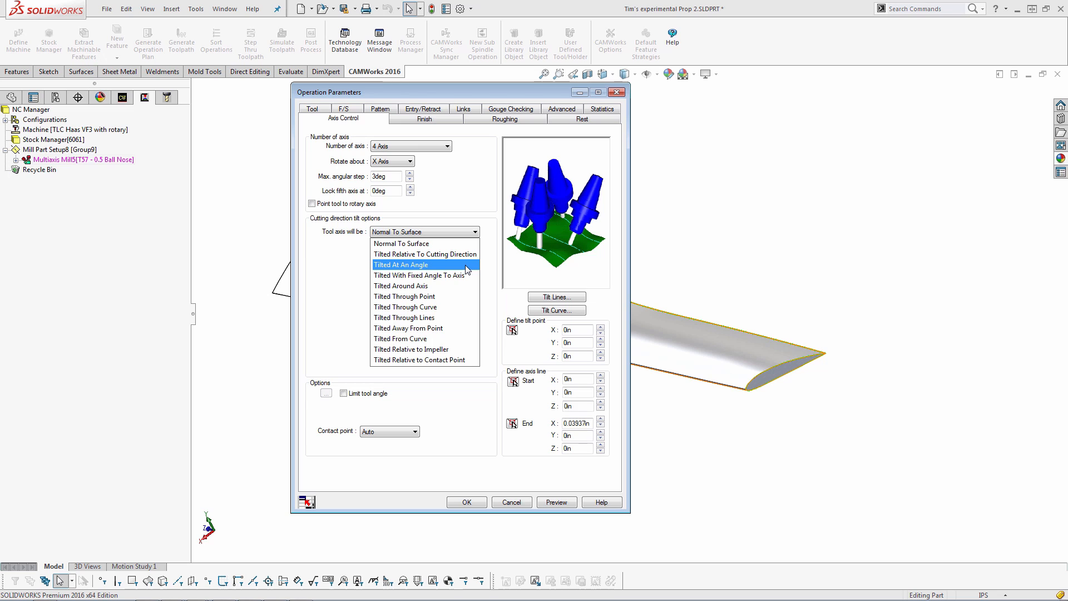
left_click(439, 255)
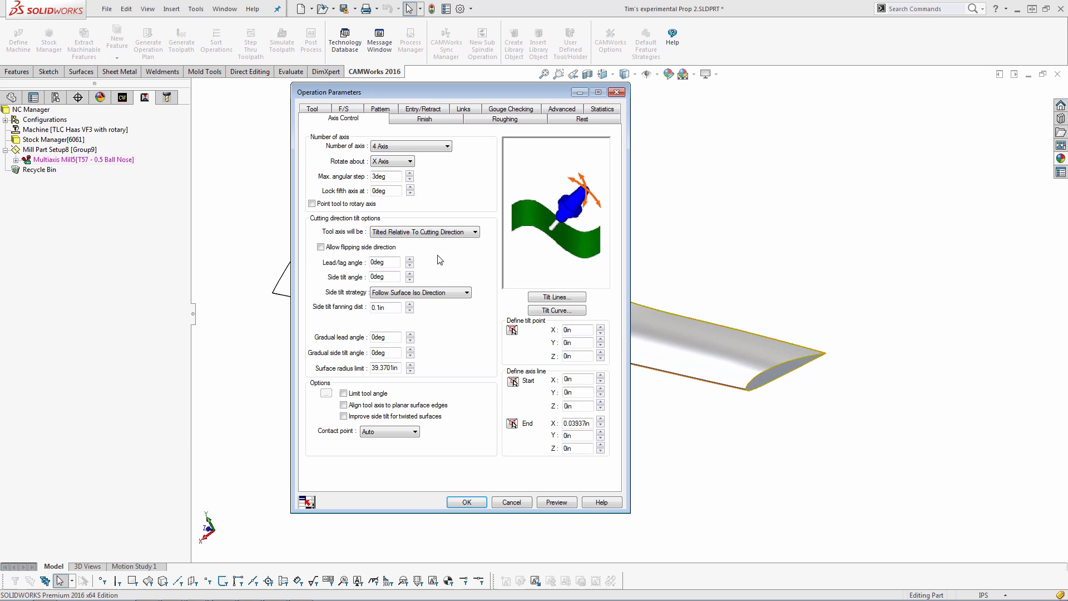
left_click(409, 259)
left_click(409, 259)
left_click(410, 267)
Switch the tool axis to Tilted Through Point
left_click(421, 231)
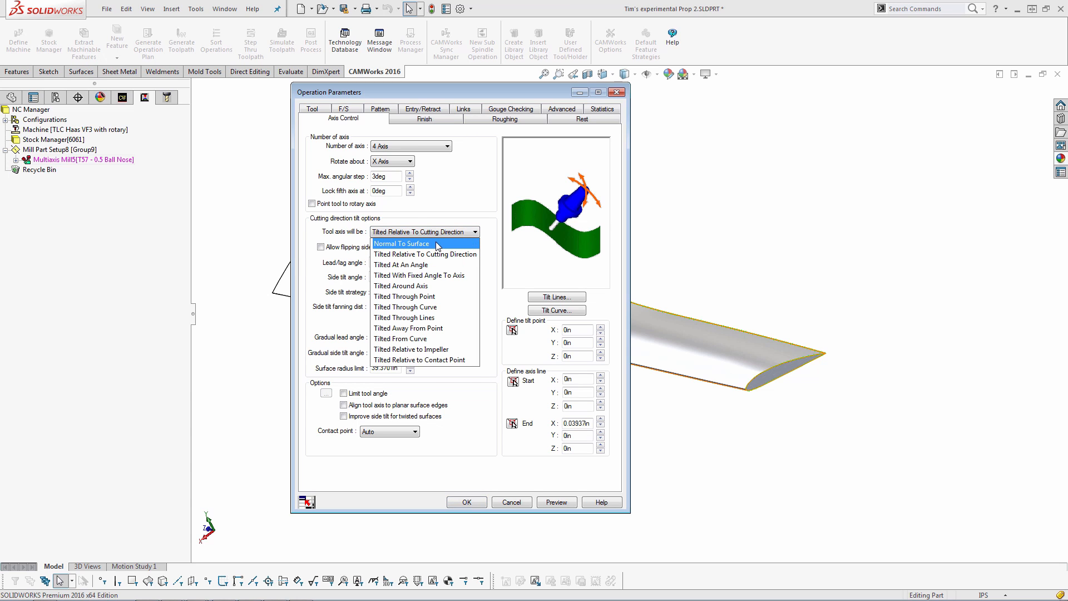
left_click(416, 297)
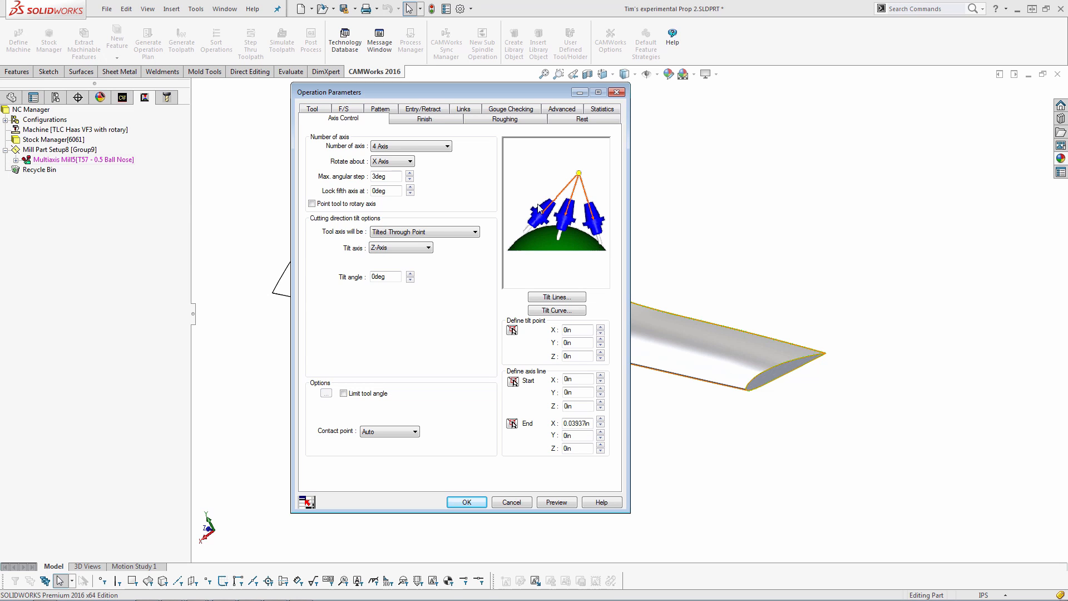
left_click(466, 233)
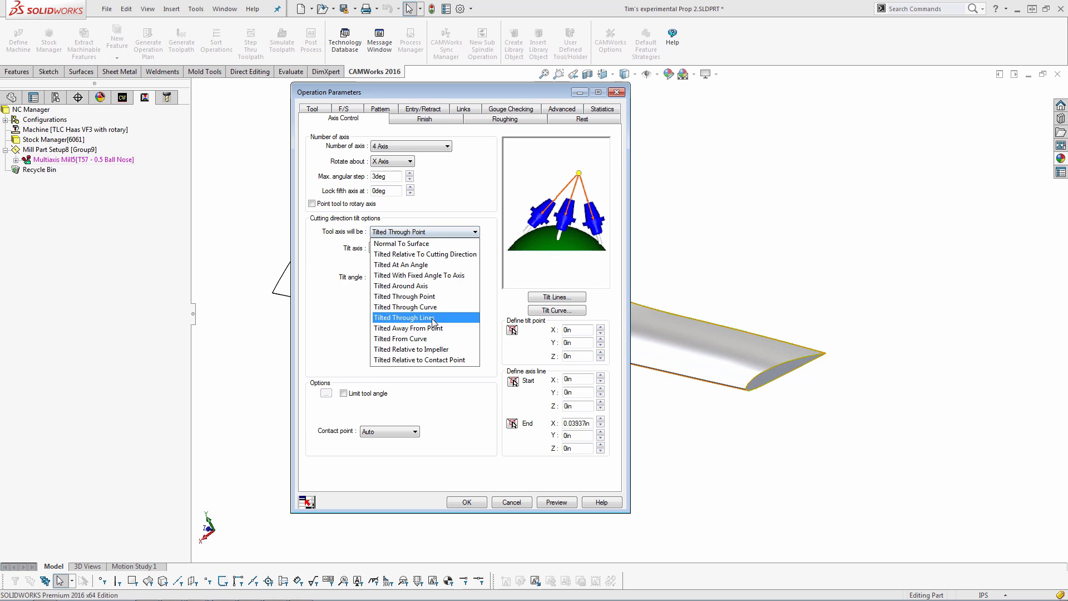
left_click(344, 301)
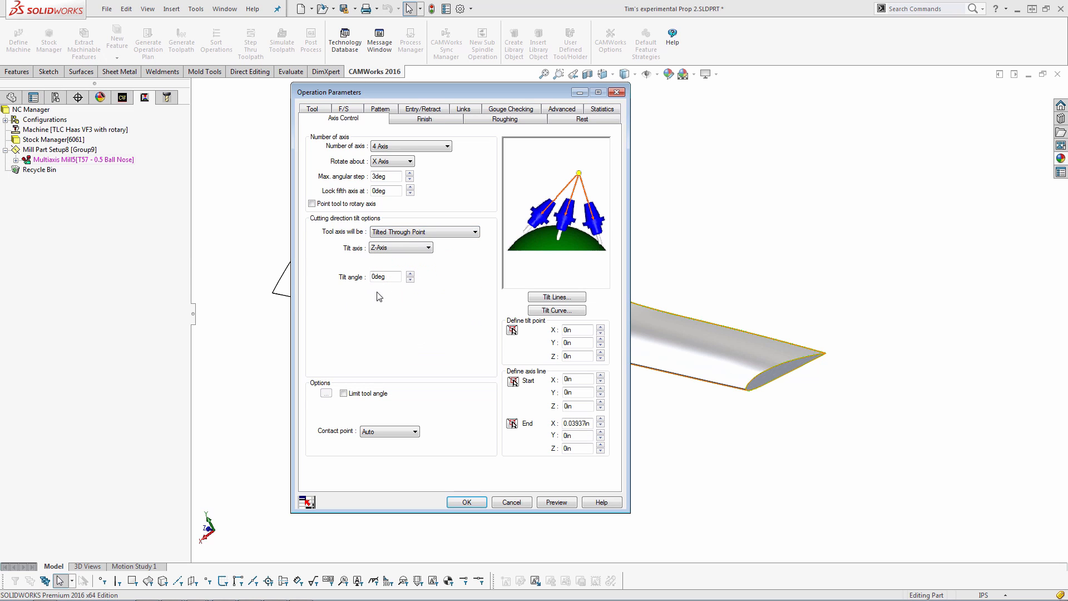
Set the tool axis to Tilted Through Curve
left_click(394, 234)
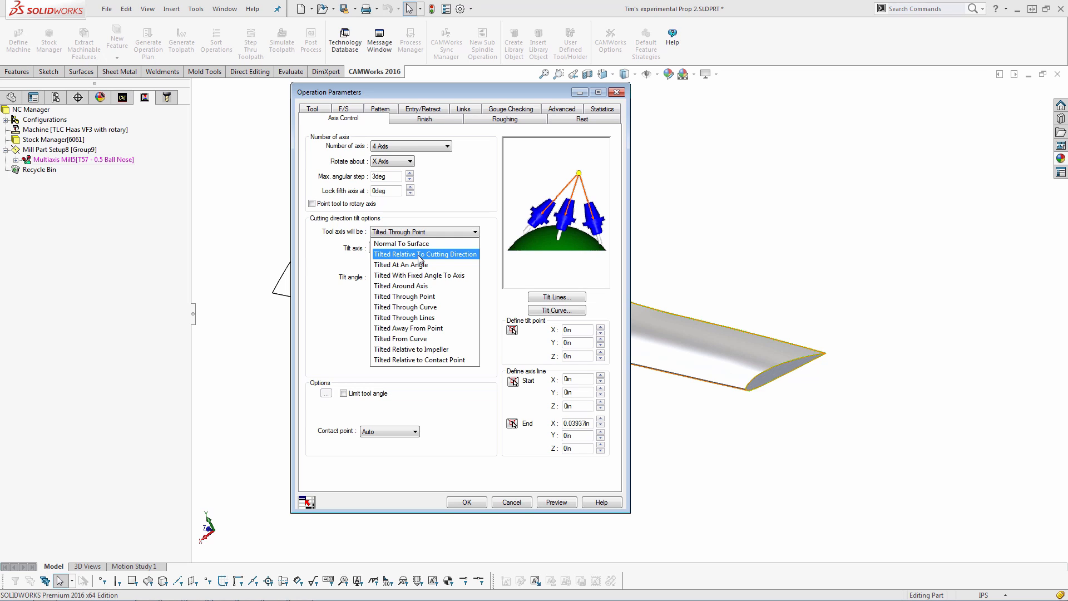
left_click(414, 308)
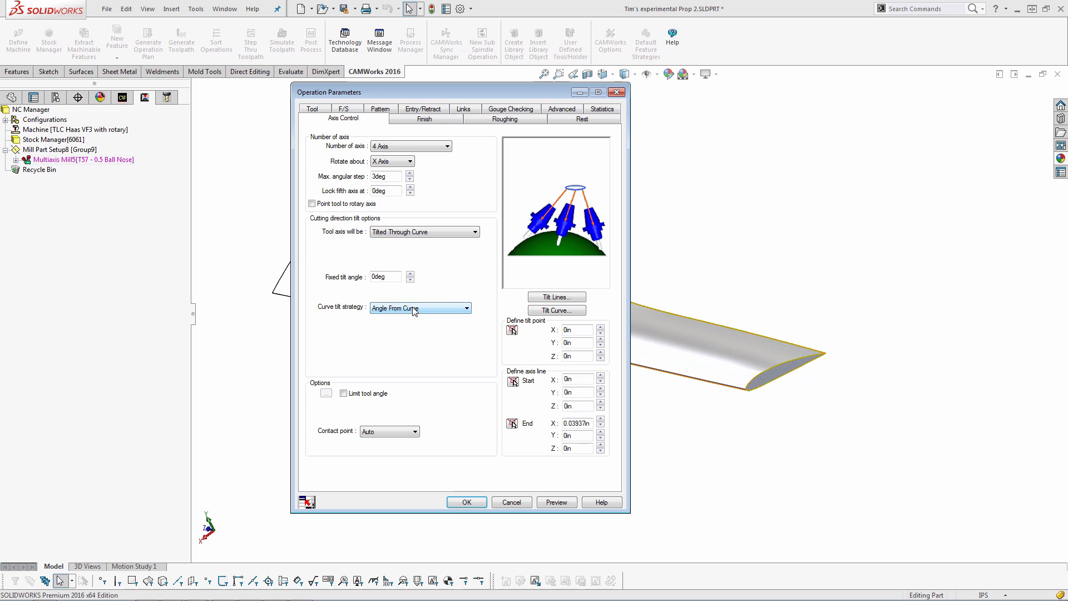
Set the tool axis back to Normal To Surface
left_click(426, 233)
left_click(425, 245)
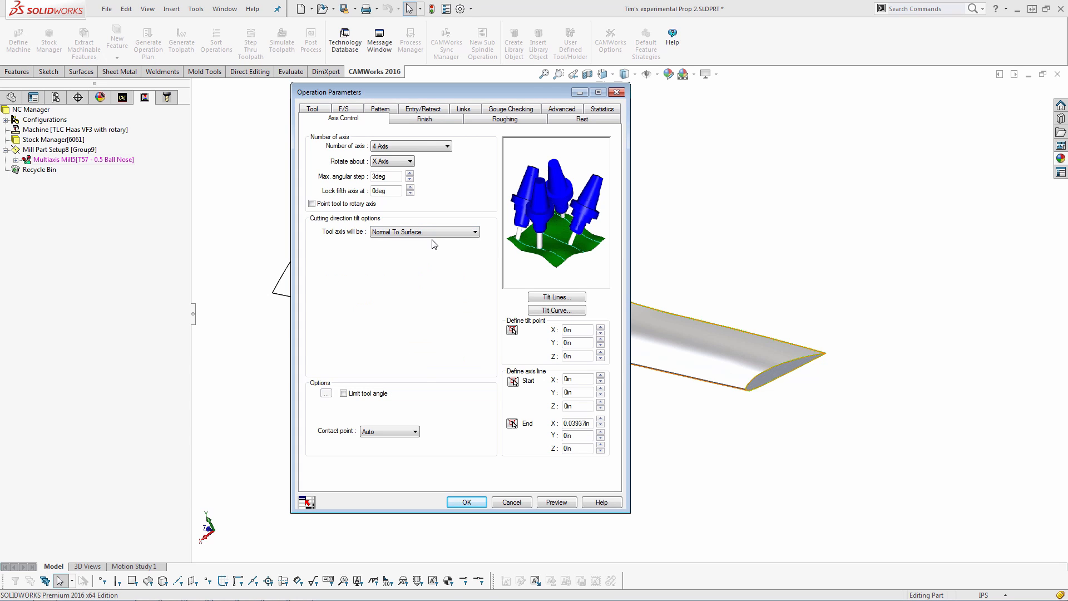
Review the tool angle limit options and close the limits dialog without applying changes
left_click(344, 393)
left_click(326, 394)
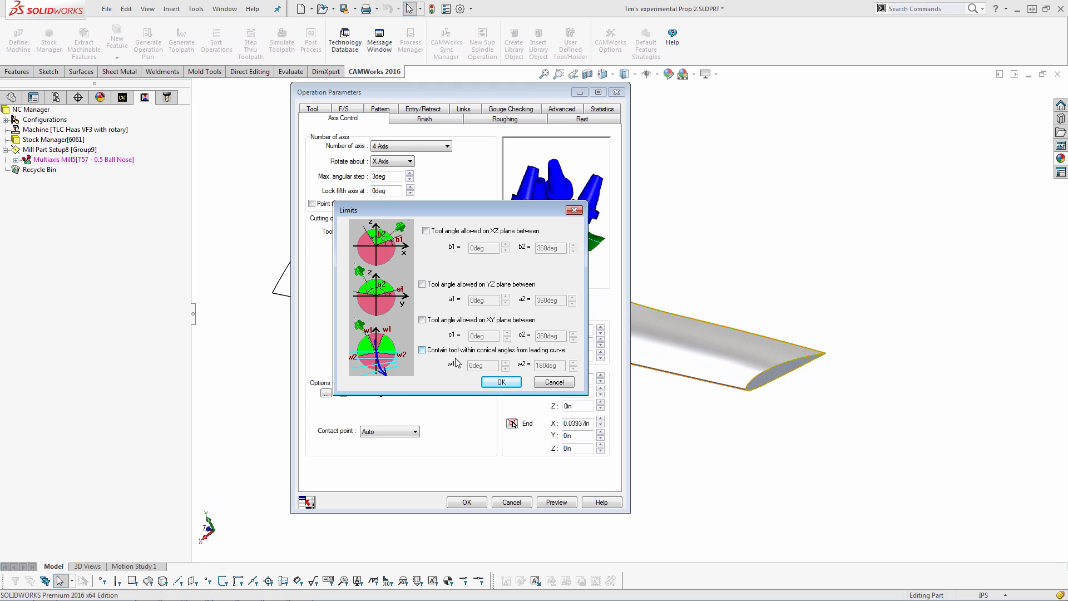
left_click(554, 382)
left_click(343, 394)
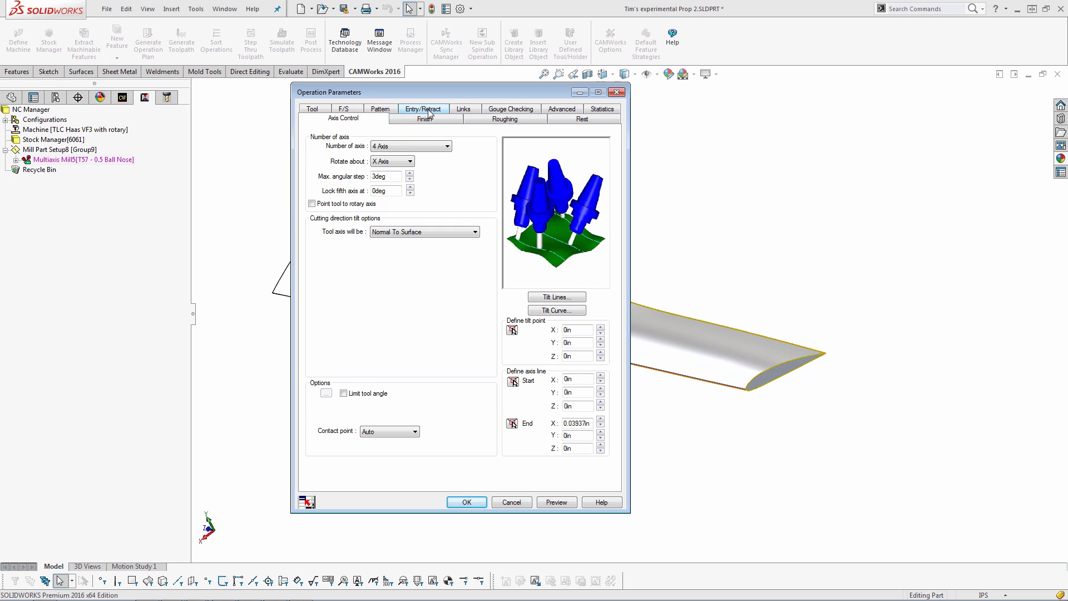
Set the link type for gaps both below and above the link threshold to Retract to Rapid Distance
left_click(465, 110)
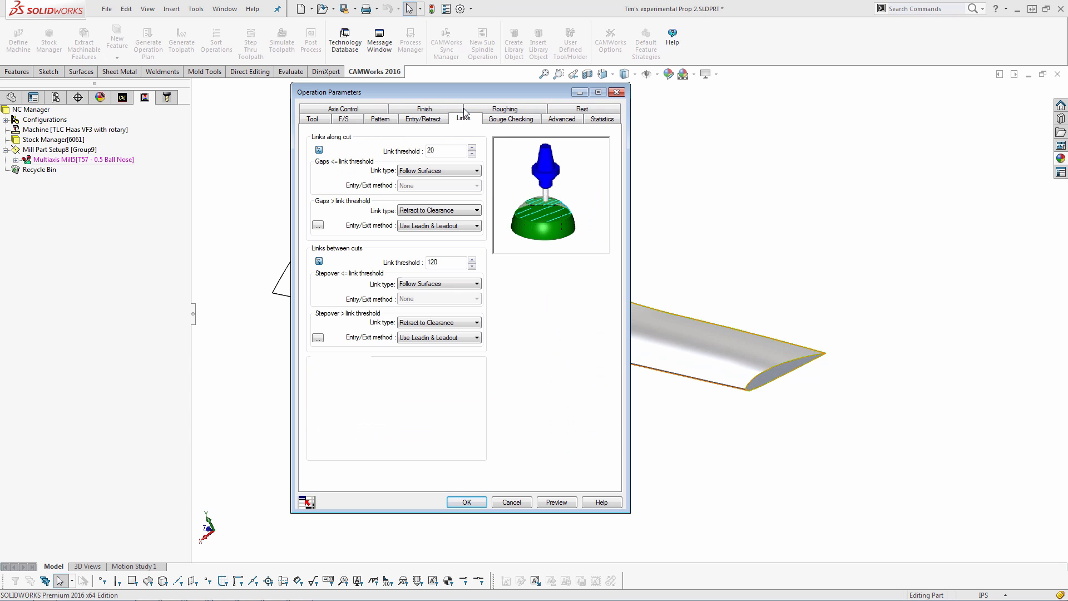
left_click(470, 170)
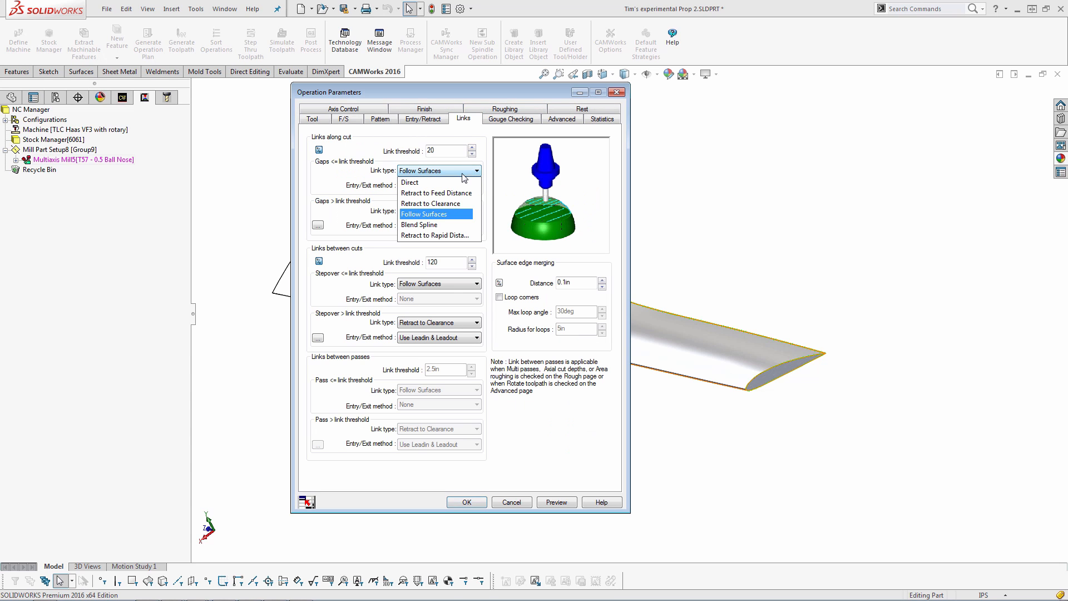
left_click(432, 236)
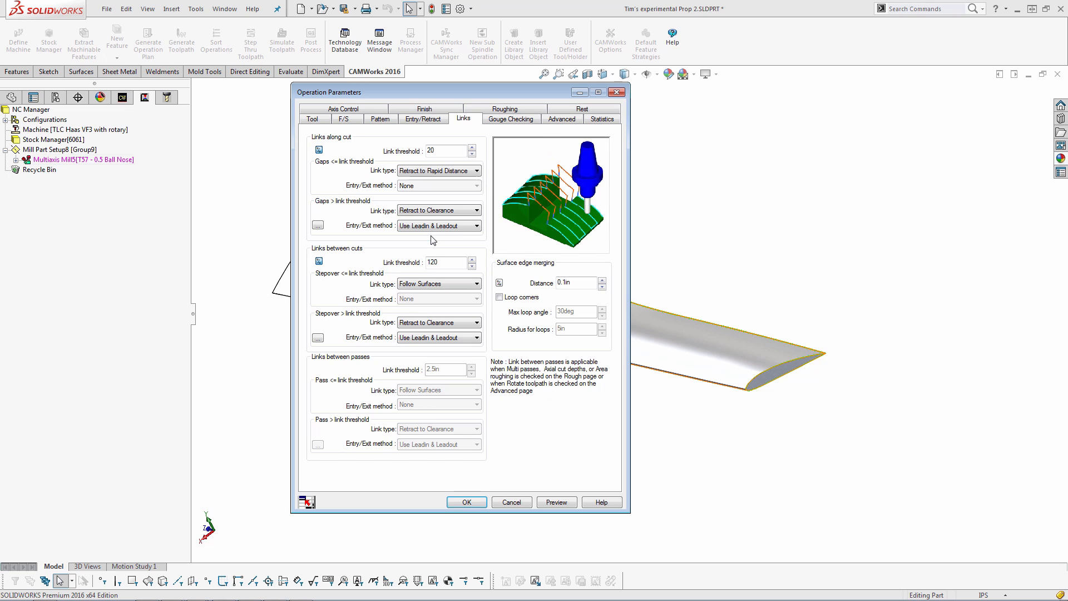
left_click(460, 211)
left_click(435, 274)
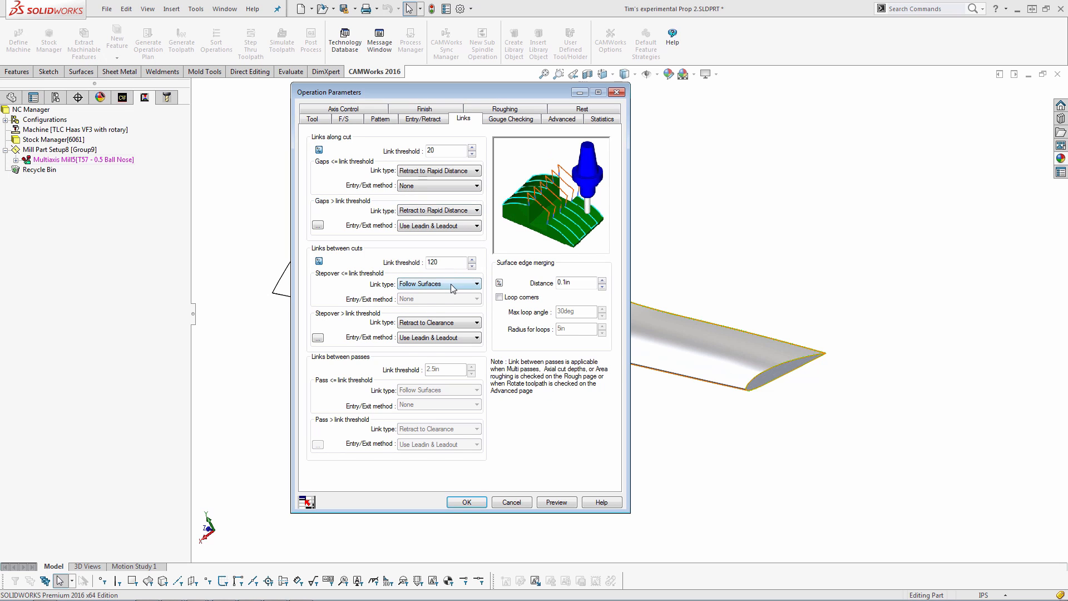
Set the link type for stepovers both below and above the link threshold to Retract to Rapid Distance
left_click(450, 284)
left_click(443, 347)
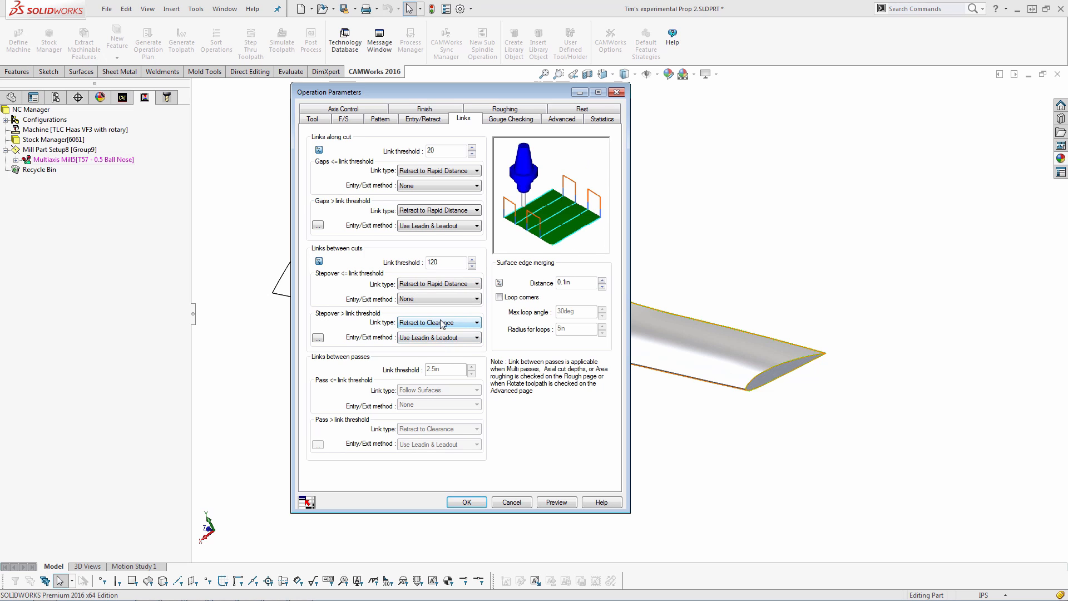
left_click(445, 322)
left_click(434, 387)
left_click(436, 171)
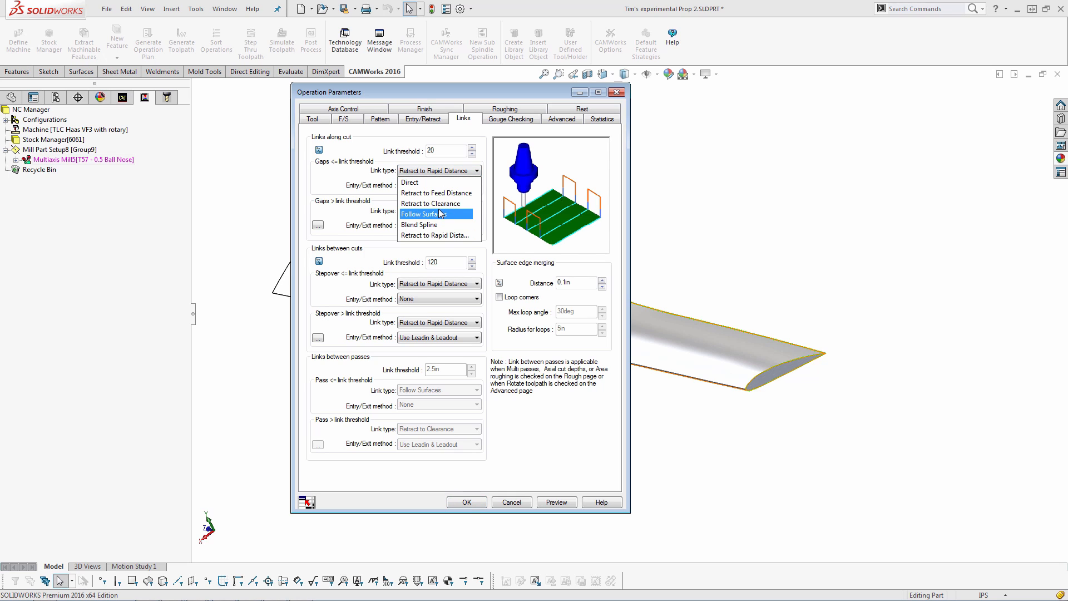
left_click(404, 146)
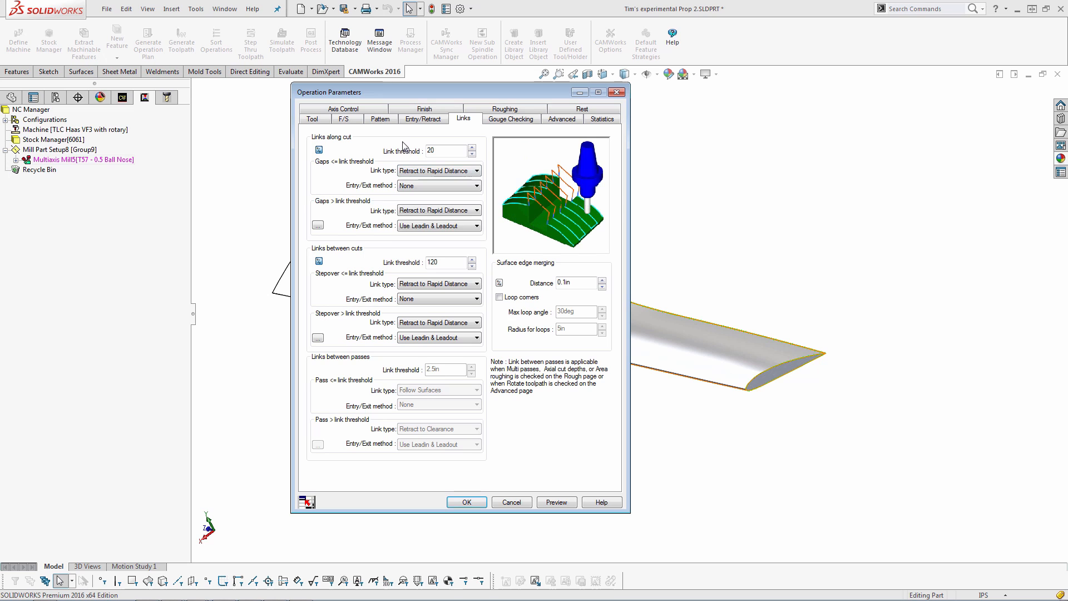
Switch the lead-in to Length/width with length 0 and width 0
left_click(440, 124)
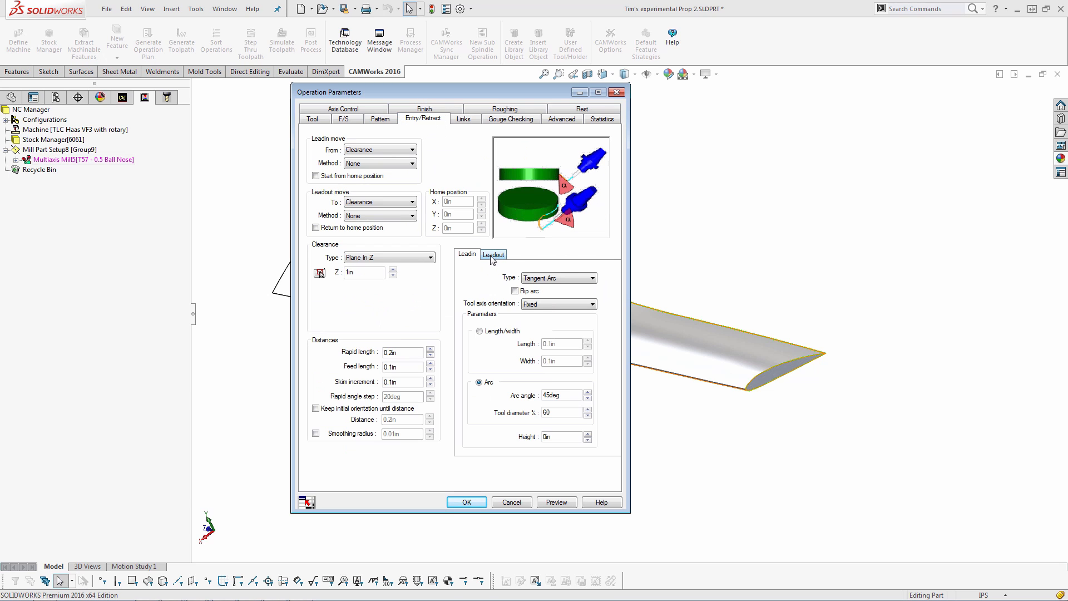
left_click(479, 332)
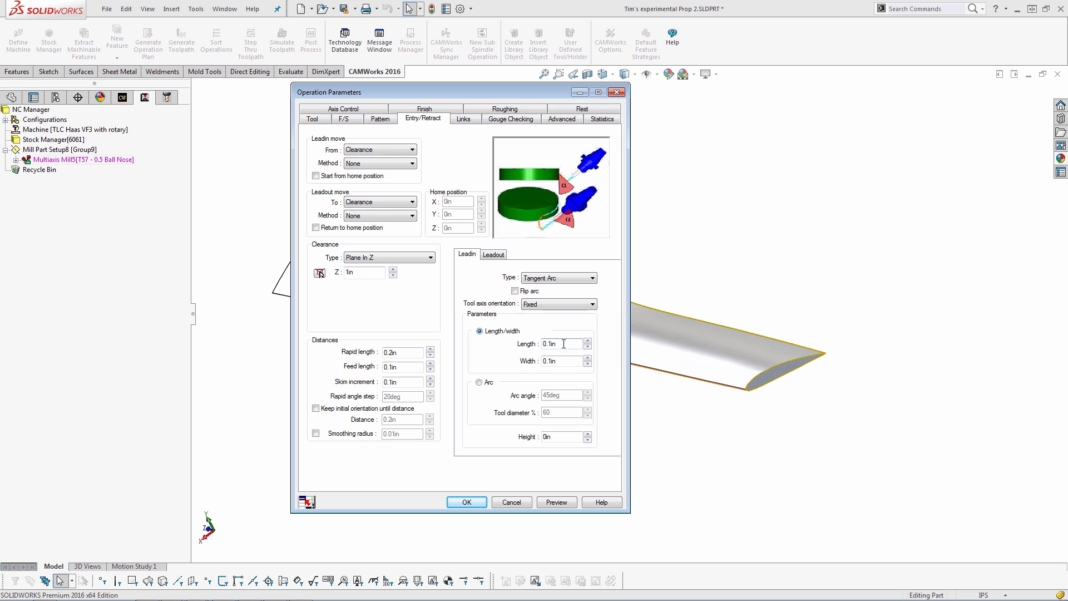
key("Tab")
left_click(547, 361)
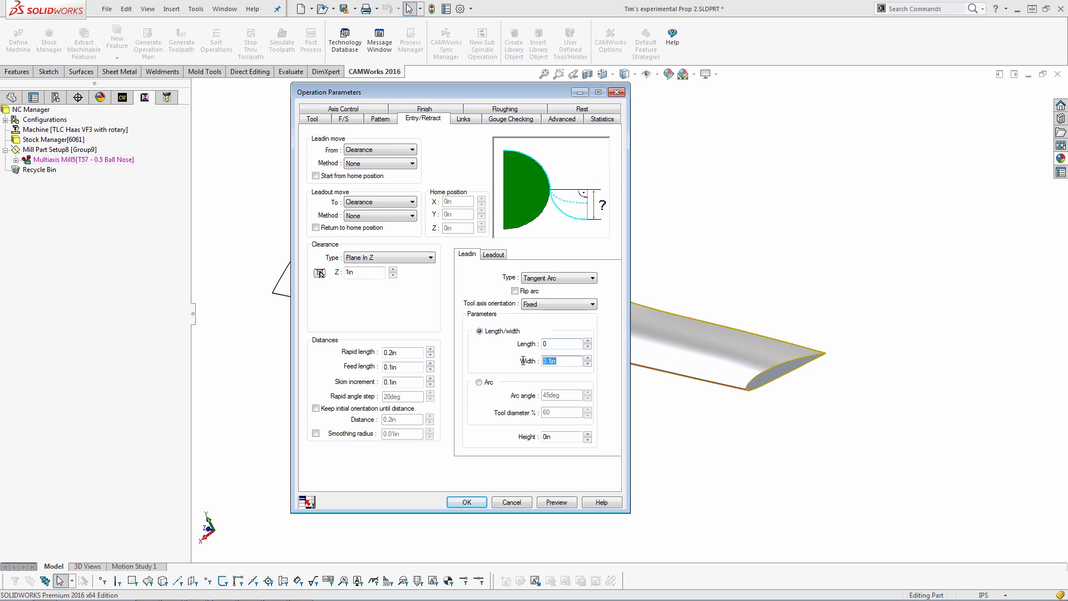
Switch the leadout to Length/width with length 0 and width 0
left_click(493, 254)
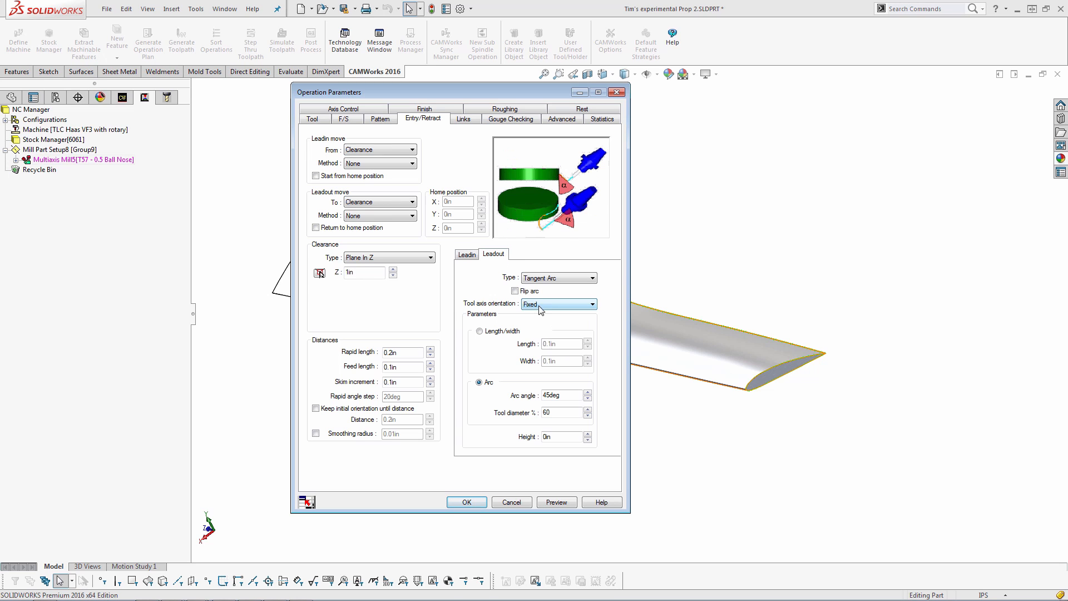
left_click(480, 331)
double_click(552, 343)
type("0")
key("Tab")
type("0")
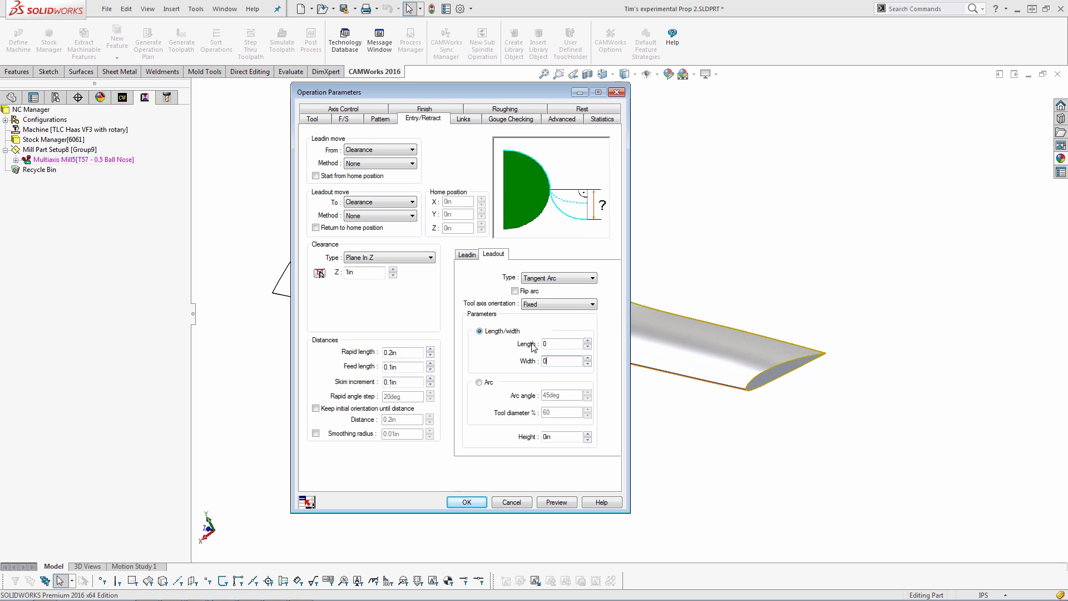
Try the Cuts Across Curve and Flowline Between Curves cutting patterns
left_click(381, 119)
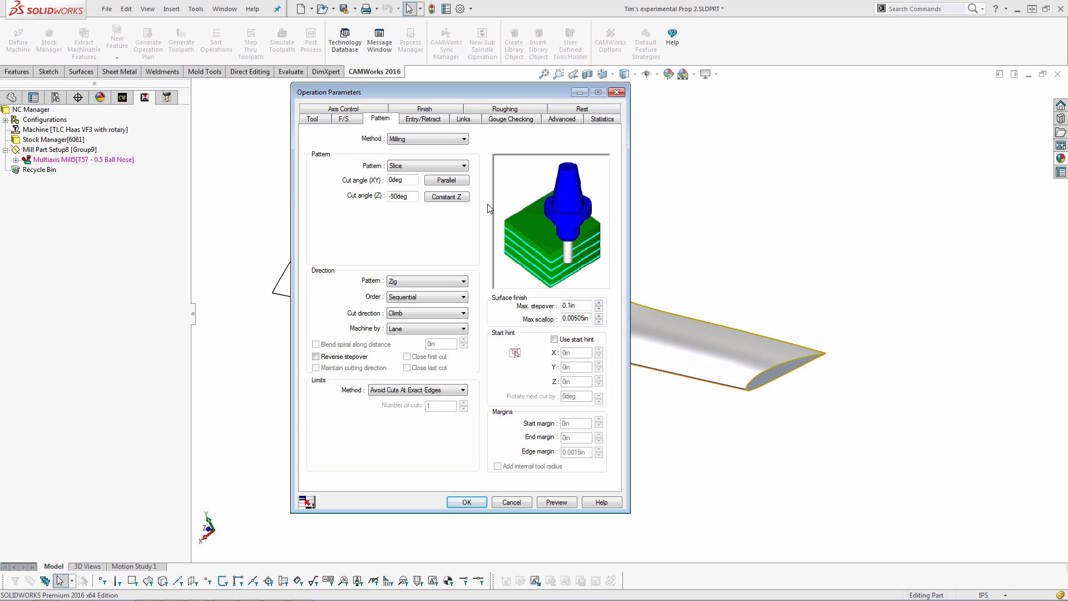
left_click(416, 168)
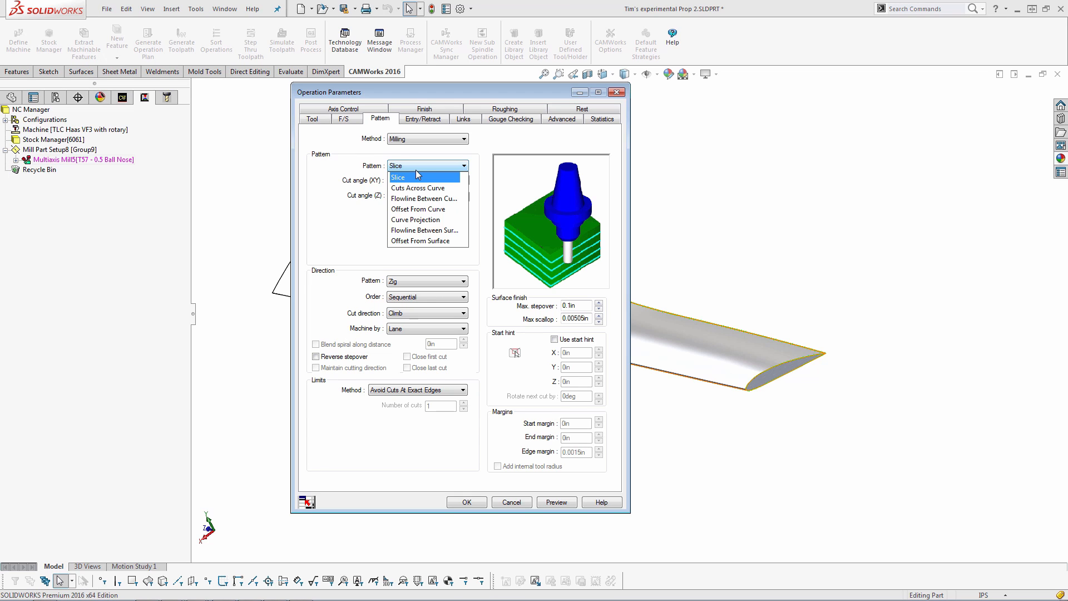
left_click(439, 186)
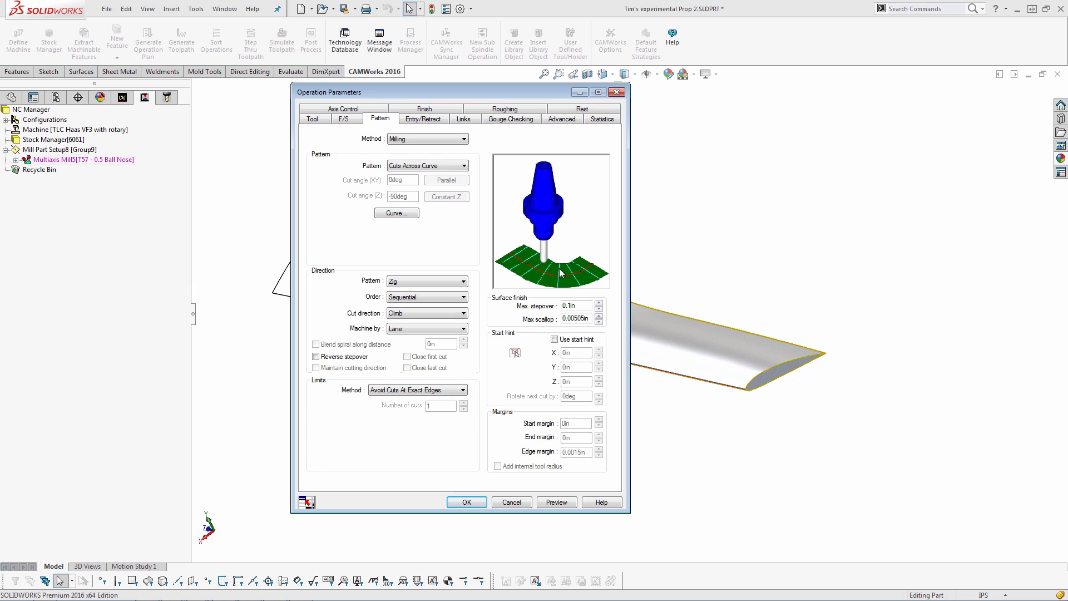
left_click(439, 166)
left_click(437, 201)
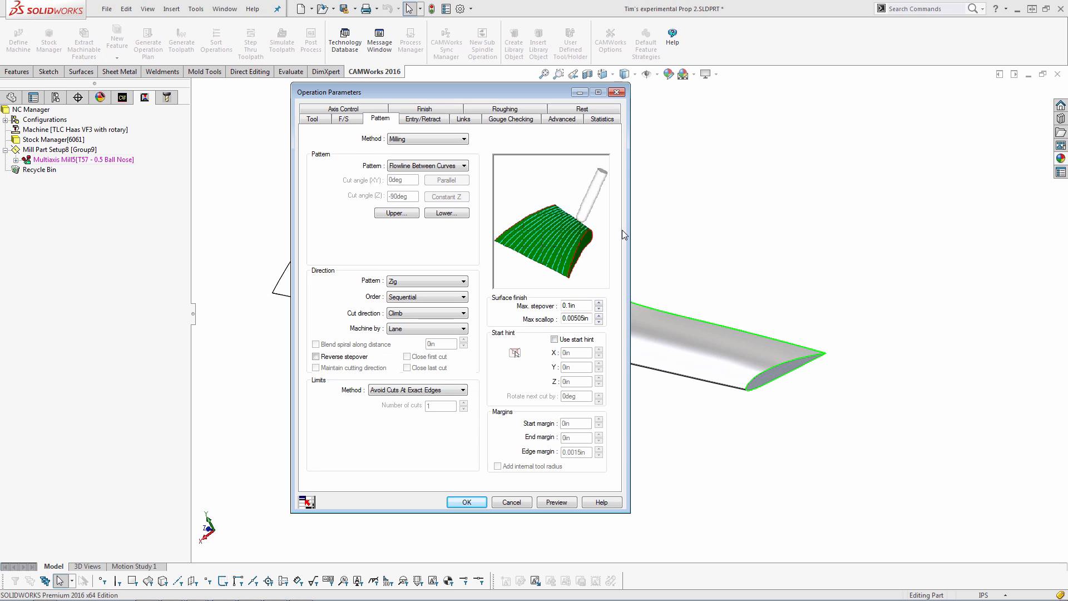
Set the cutting pattern to Offset From Curve and select the two edges at the blade tip as the curve
left_click(452, 165)
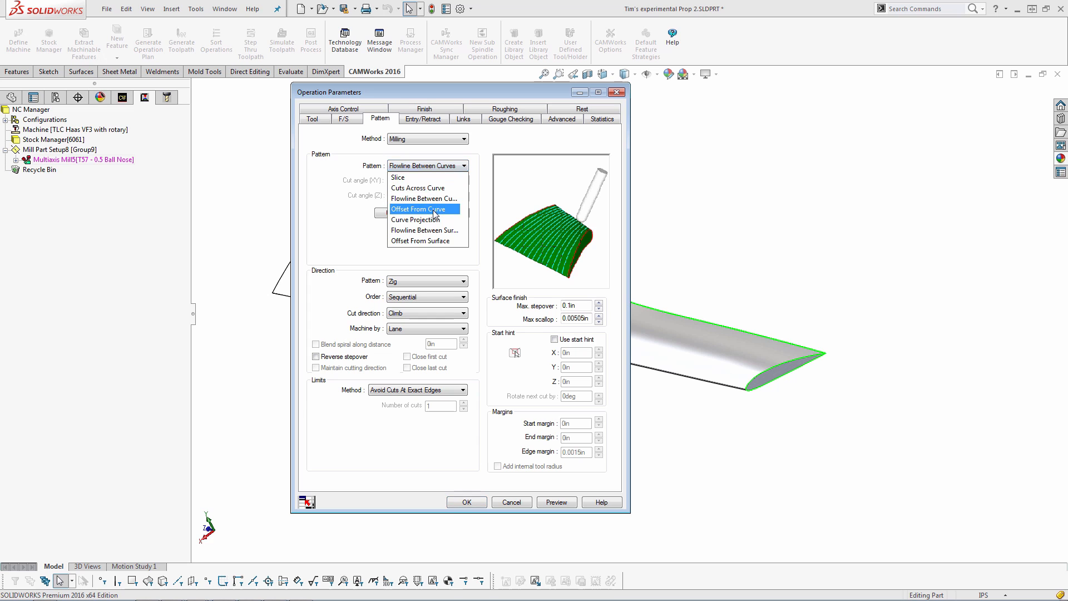
left_click(436, 213)
left_click(404, 215)
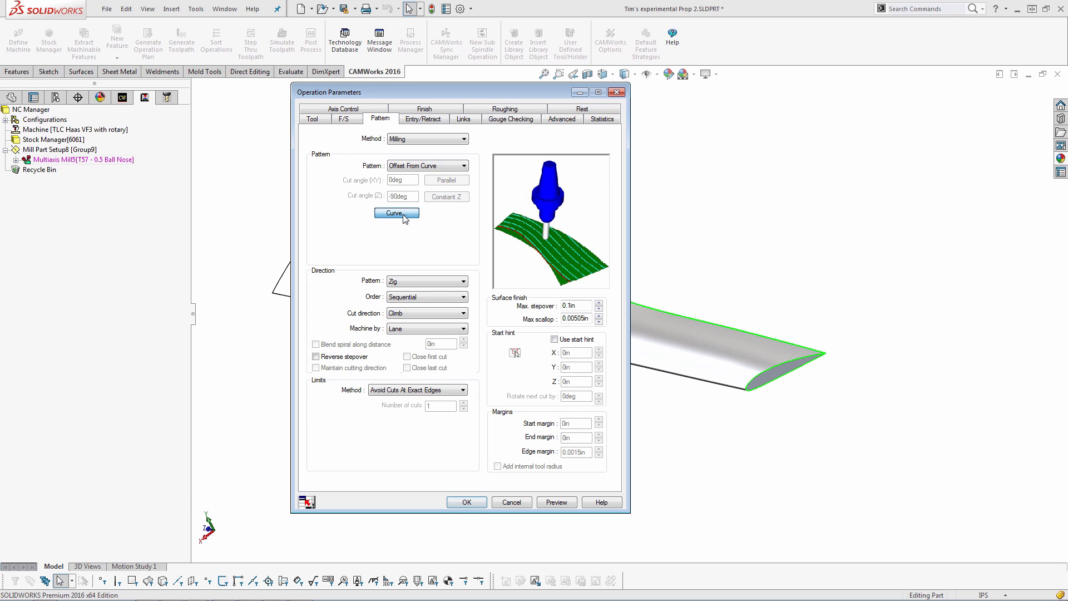
left_click(754, 384)
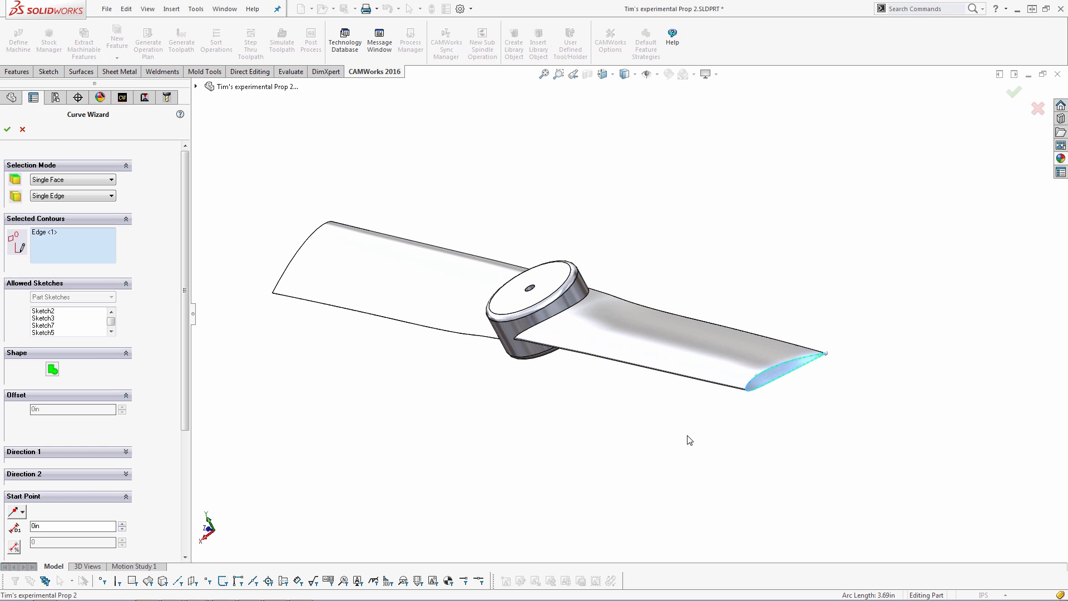
scroll(826, 361, "down", 6)
scroll(694, 298, "down", 8)
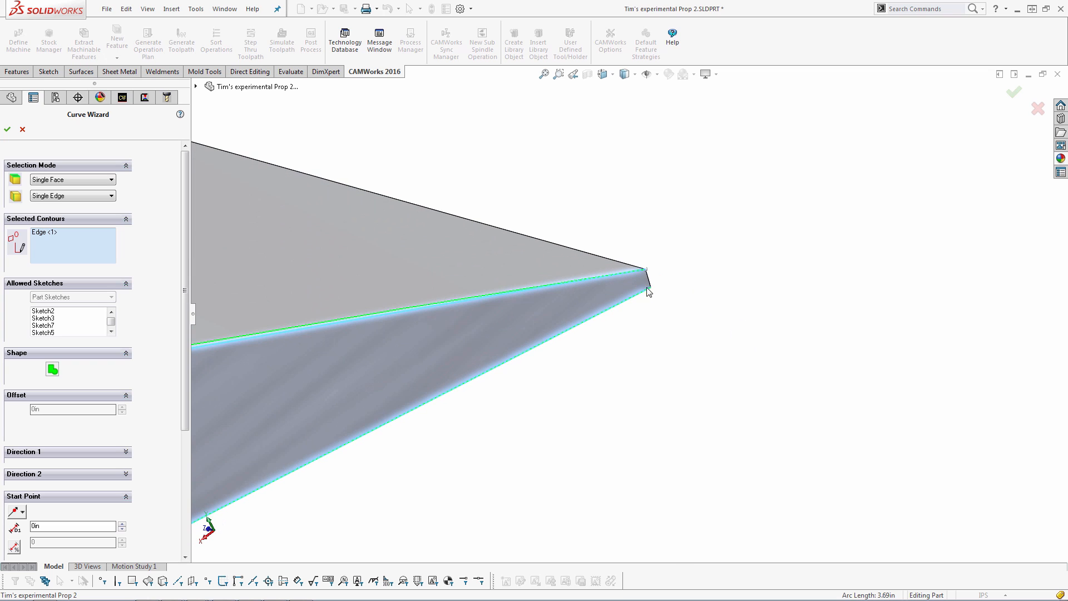
left_click(648, 280)
scroll(517, 363, "up", 10)
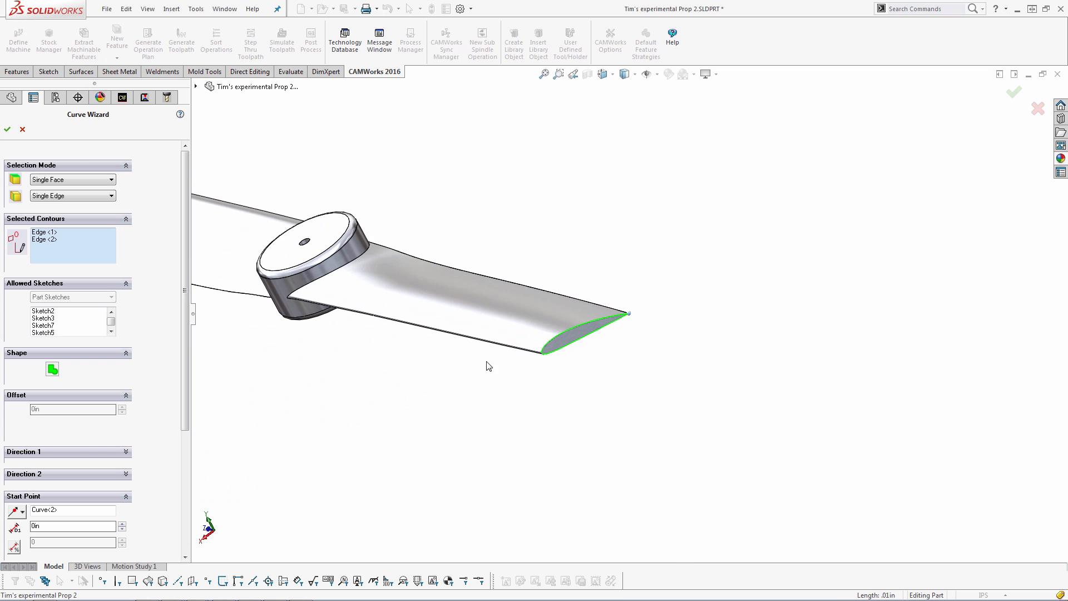
left_click(8, 130)
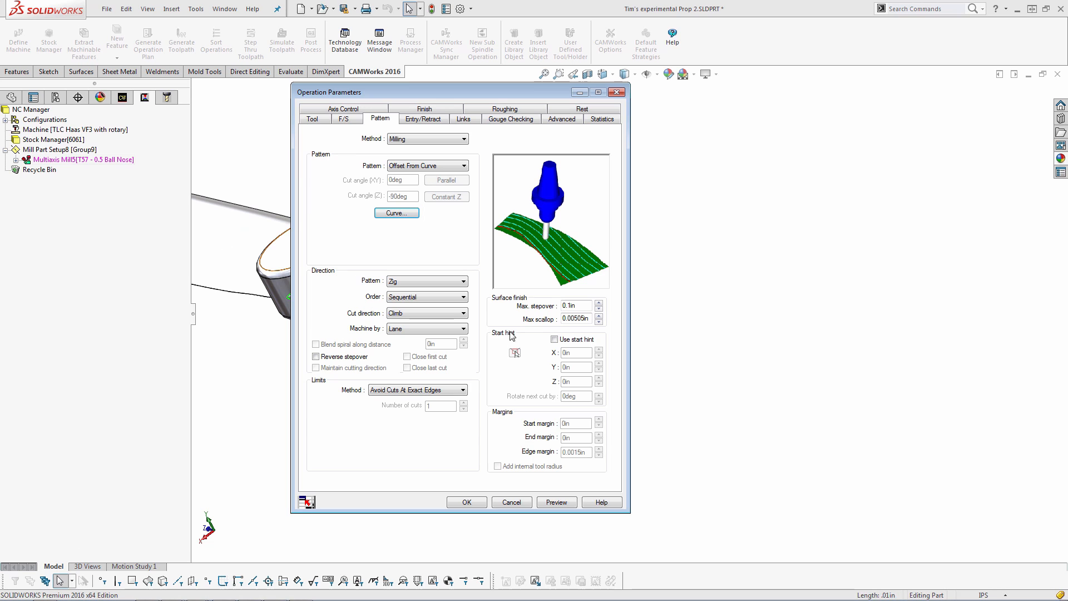
Preview the toolpath and inspect it along the blade and around the hub junction
left_click(557, 500)
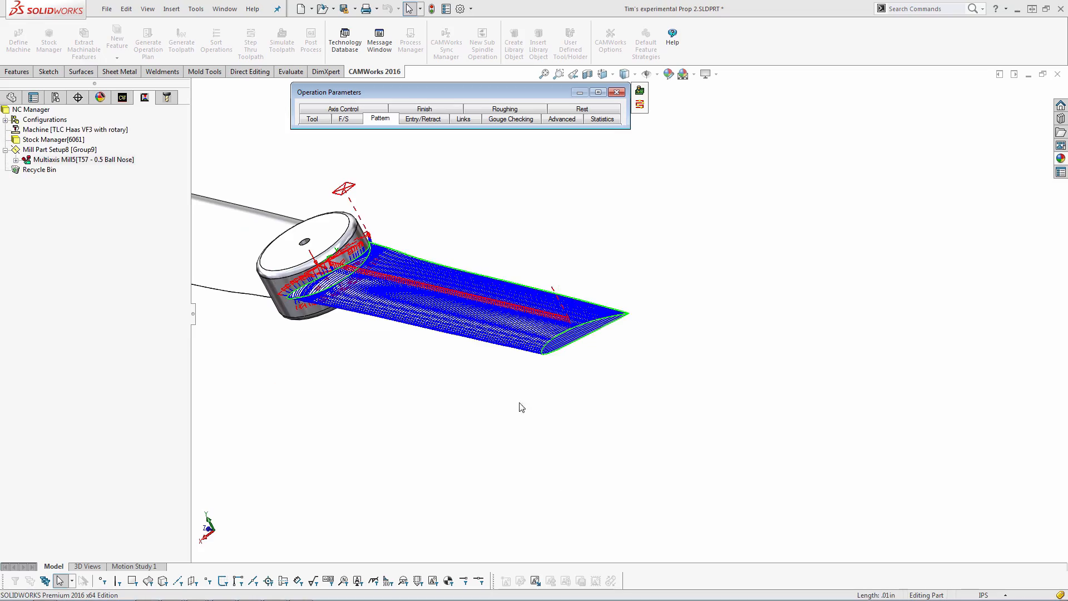
scroll(685, 424, "down", 2)
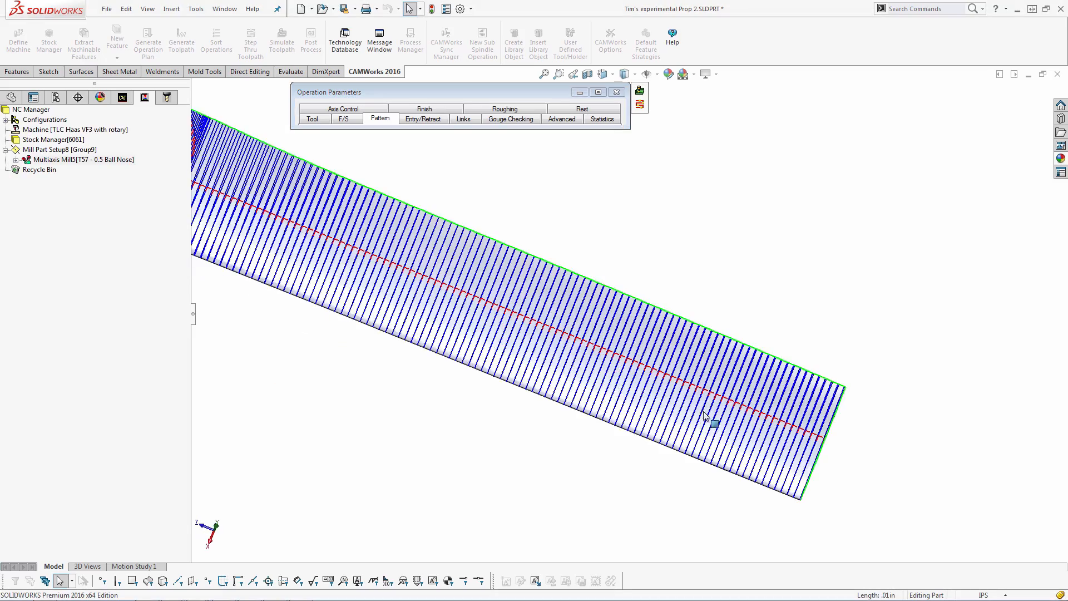
middle_click_drag(708, 418, 688, 478)
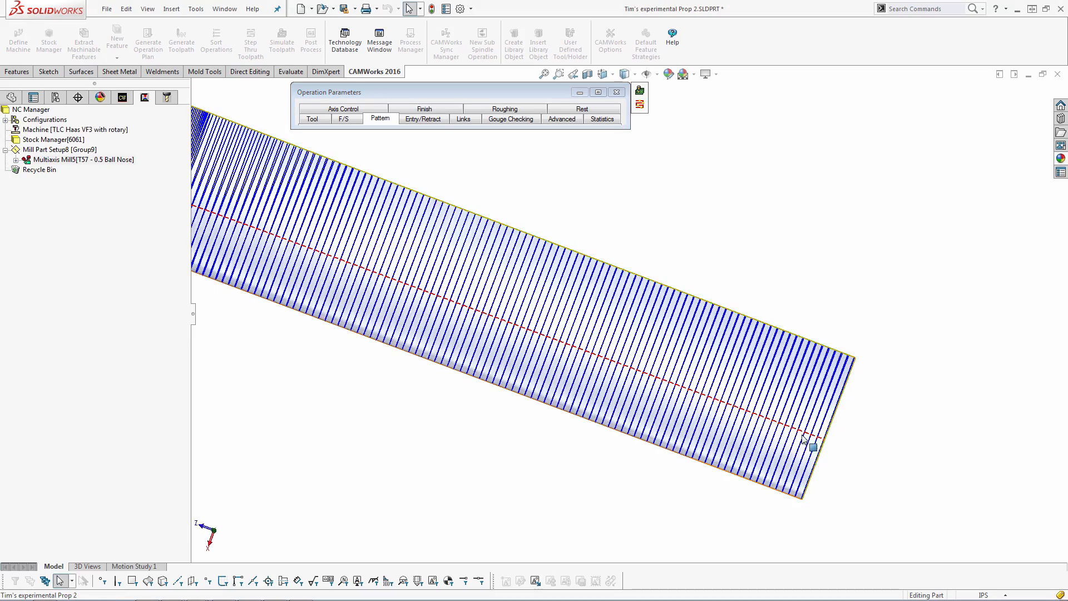
scroll(392, 325, "up", 3)
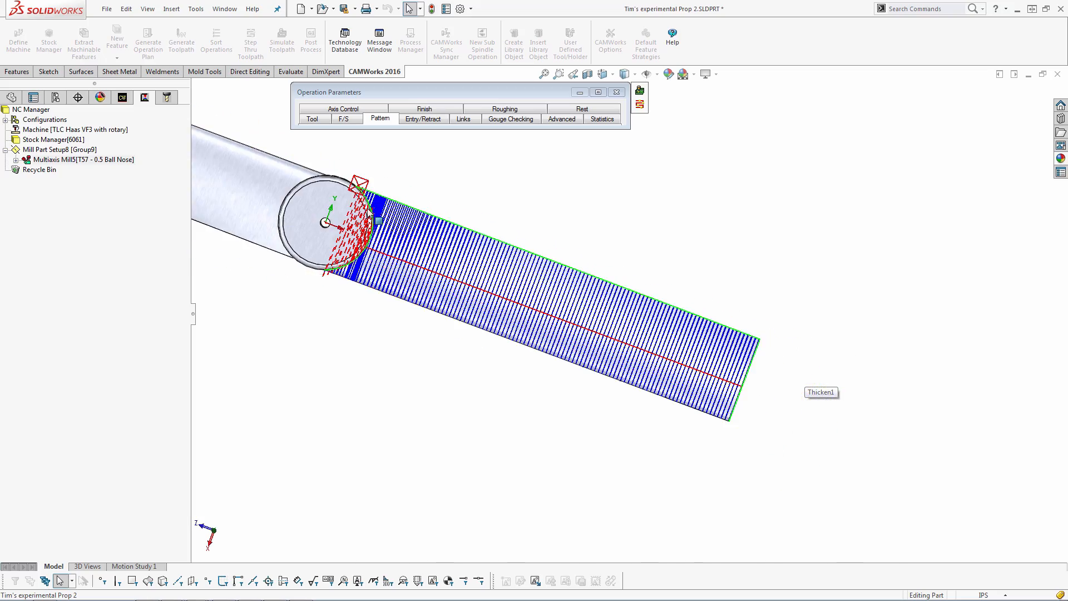
scroll(399, 234, "down", 5)
mouse_move(438, 279)
middle_mouse_down()
mouse_move(449, 288)
mouse_move(435, 262)
middle_mouse_up()
scroll(412, 335, "up", 1)
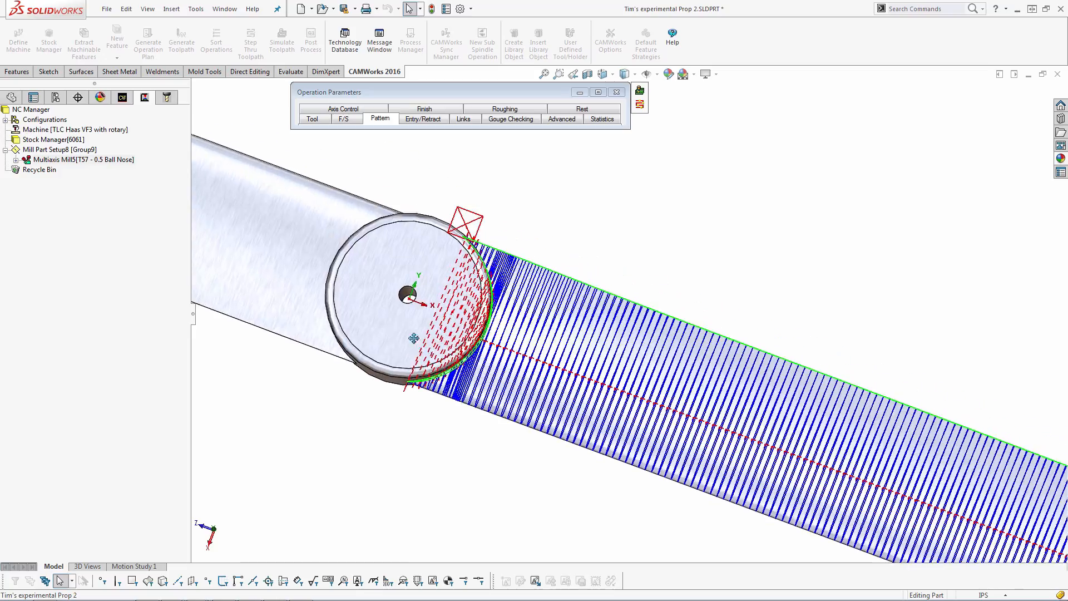
middle_click(414, 334)
middle_click_drag(413, 334, 416, 254)
scroll(412, 378, "down", 6)
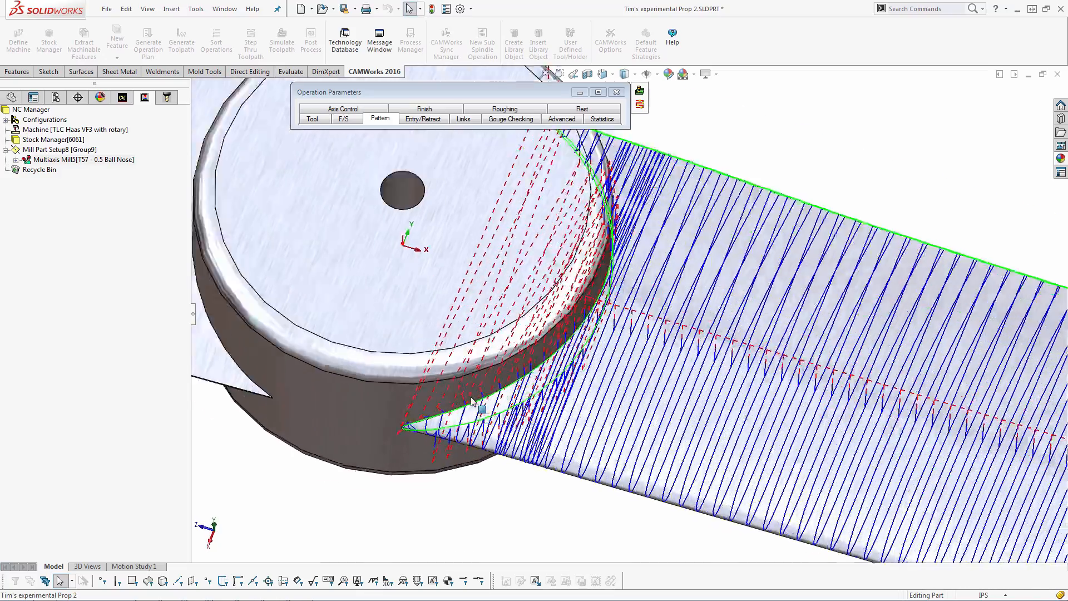
middle_click(489, 397)
middle_click_drag(488, 397, 501, 347)
scroll(490, 394, "down", 2)
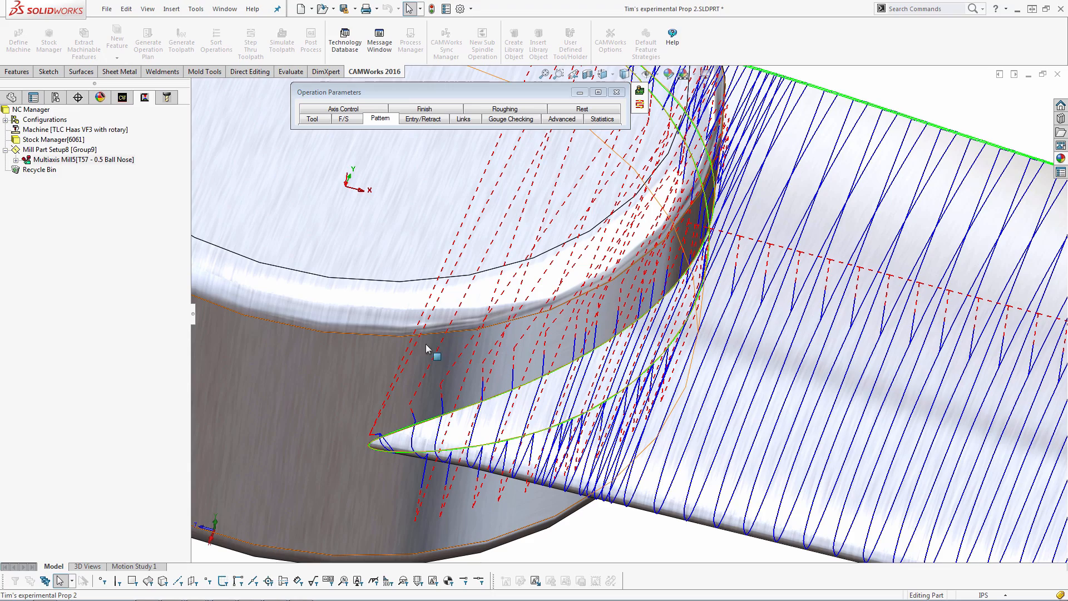
scroll(426, 348, "up", 2)
scroll(461, 375, "up", 3)
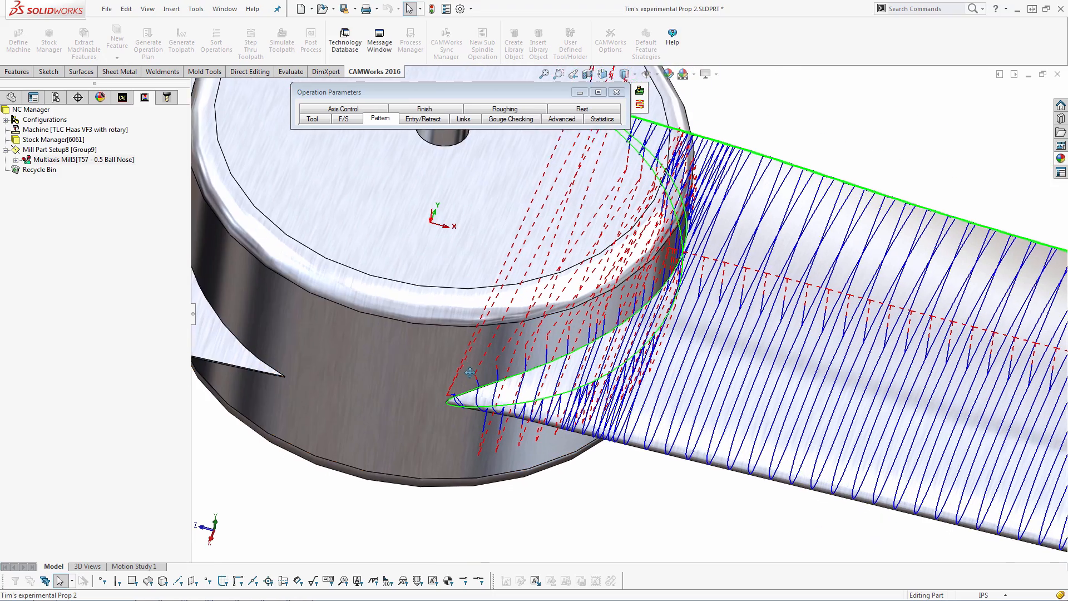
middle_click_drag(470, 372, 576, 358)
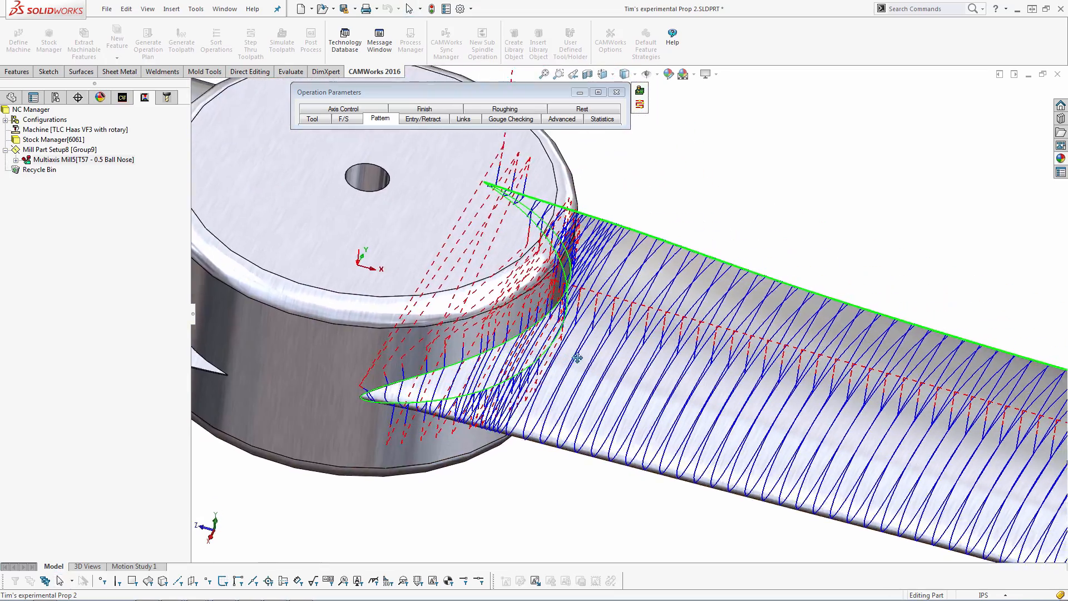
scroll(629, 363, "up", 2)
middle_click_drag(640, 365, 624, 361)
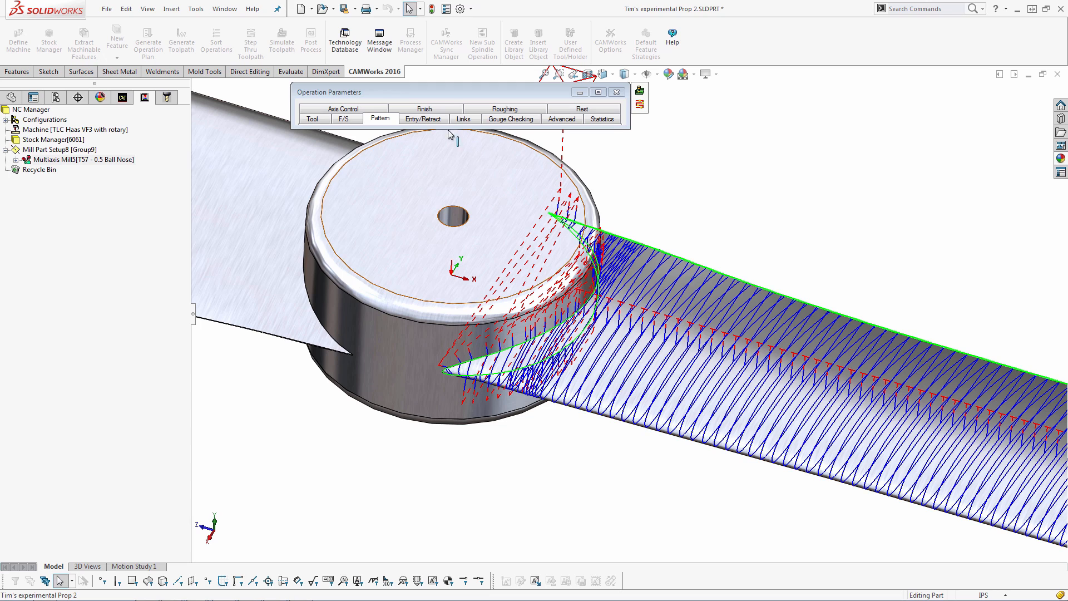
left_click(381, 118)
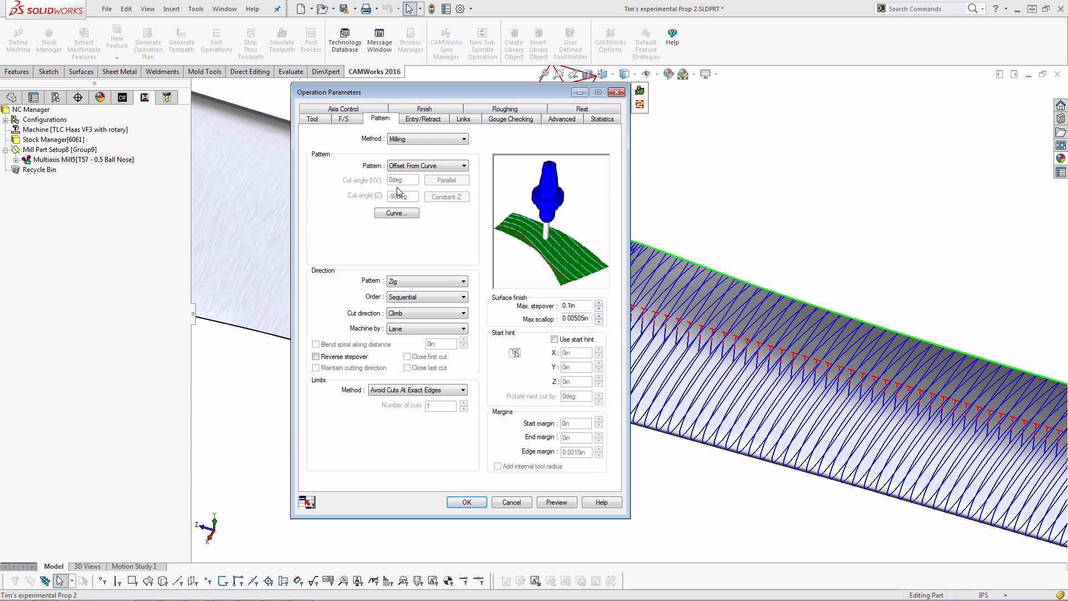
Set the cutting pattern to Flowline Between Curves and pick the blade tip edge as the upper curve
left_click(406, 167)
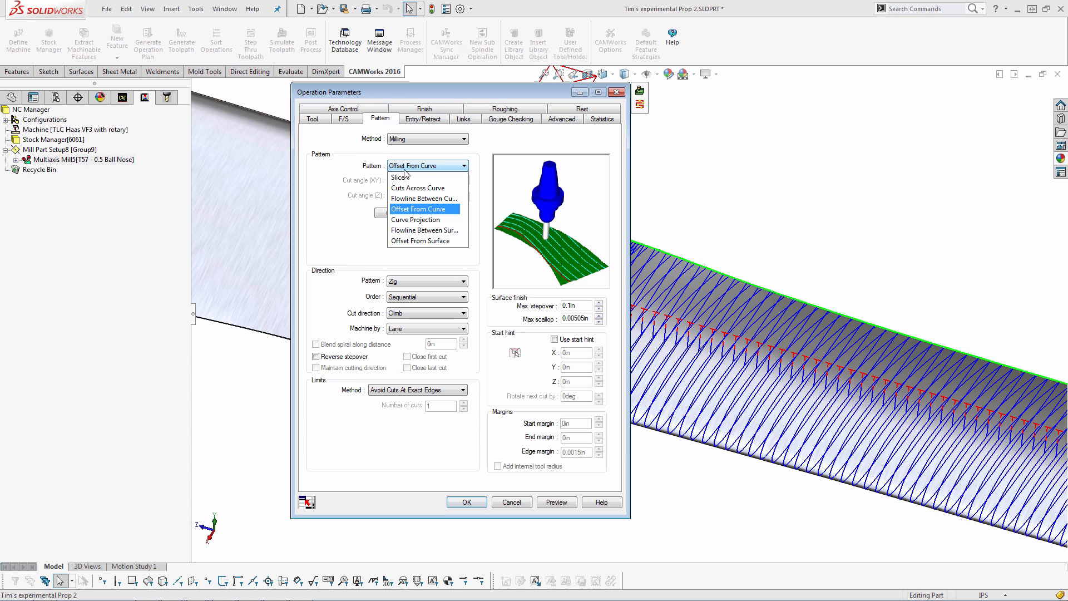
left_click(417, 199)
left_click(396, 215)
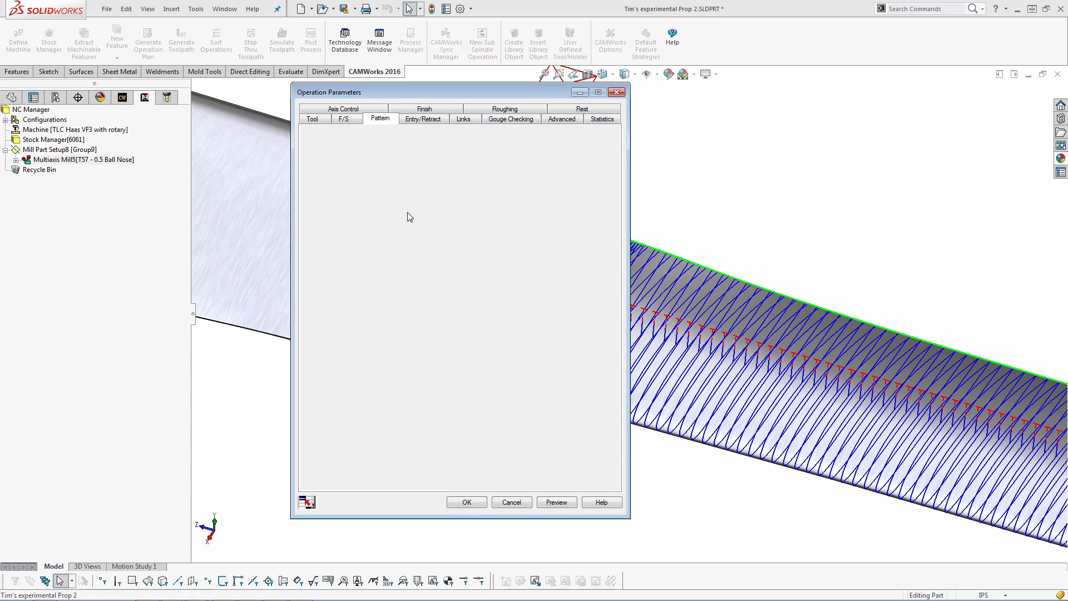
scroll(846, 312, "up", 7)
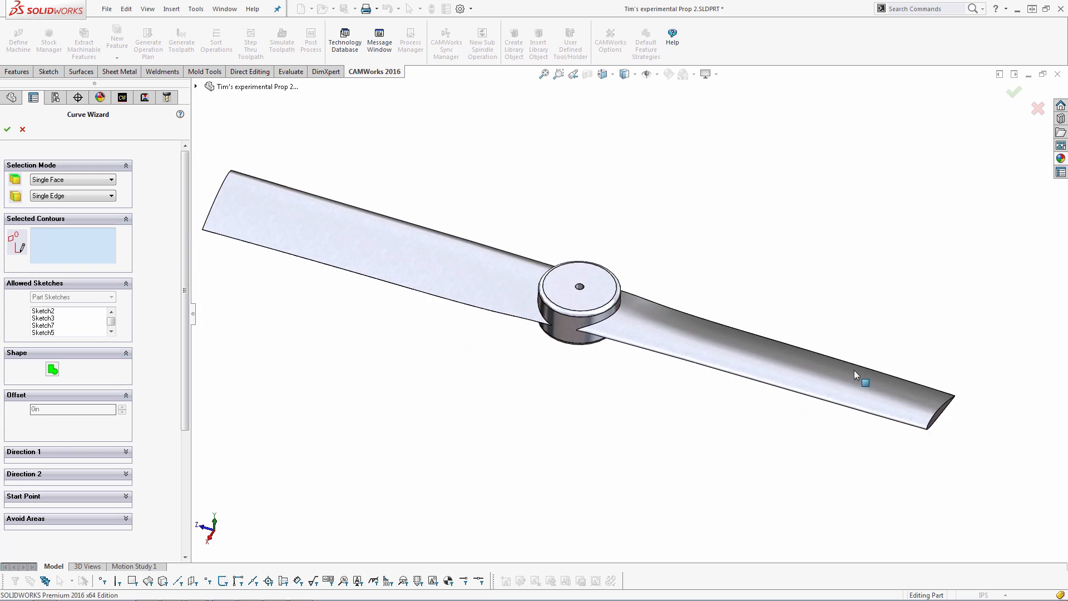
scroll(879, 396, "down", 5)
scroll(806, 356, "up", 1)
left_click(795, 333)
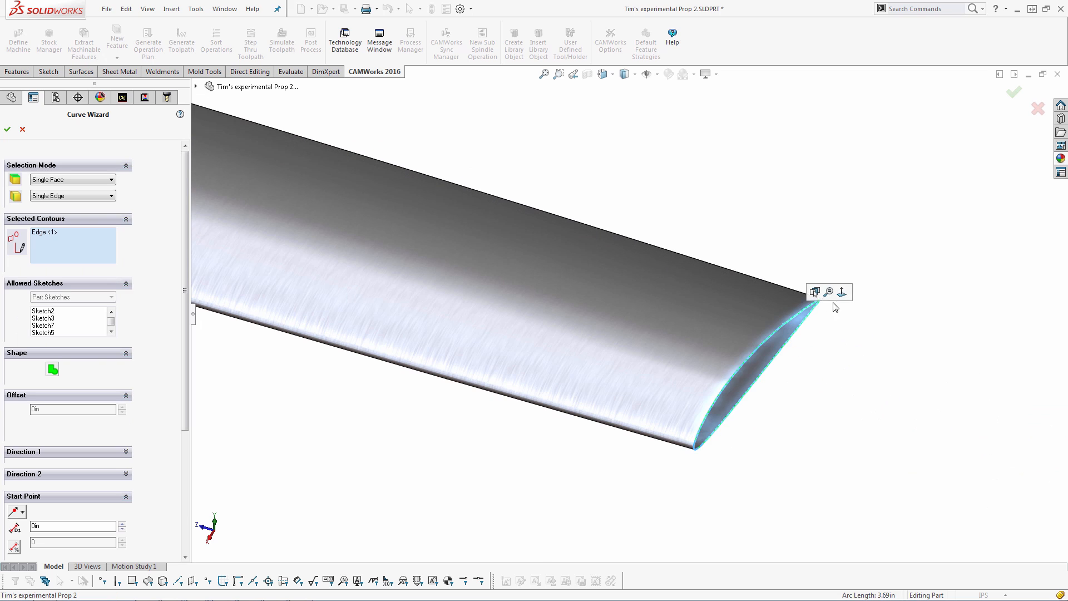
scroll(689, 301, "down", 3)
scroll(688, 297, "down", 5)
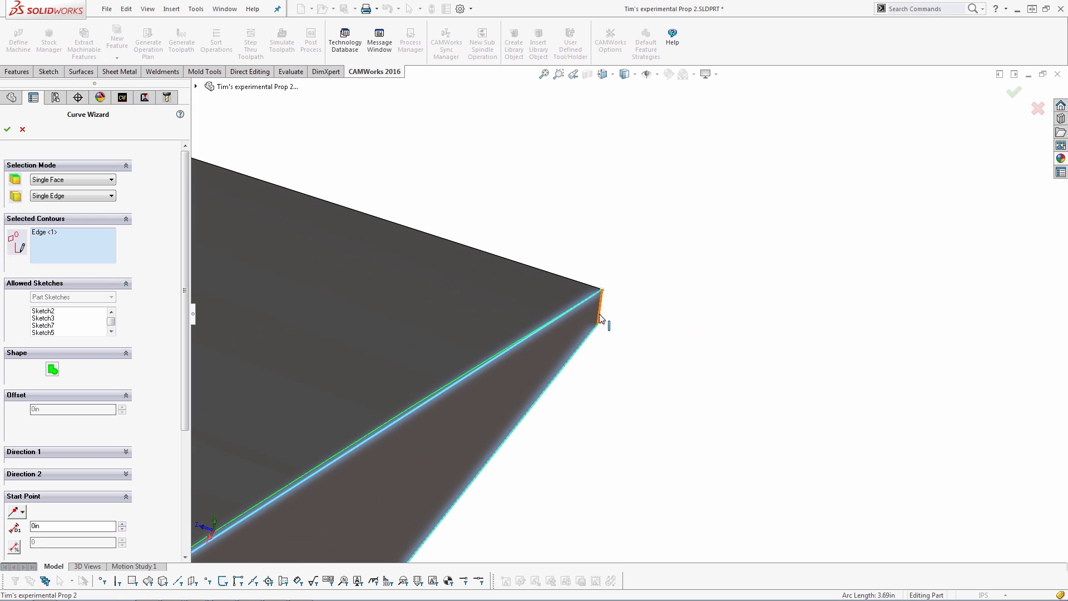
left_click(601, 320)
left_click(7, 129)
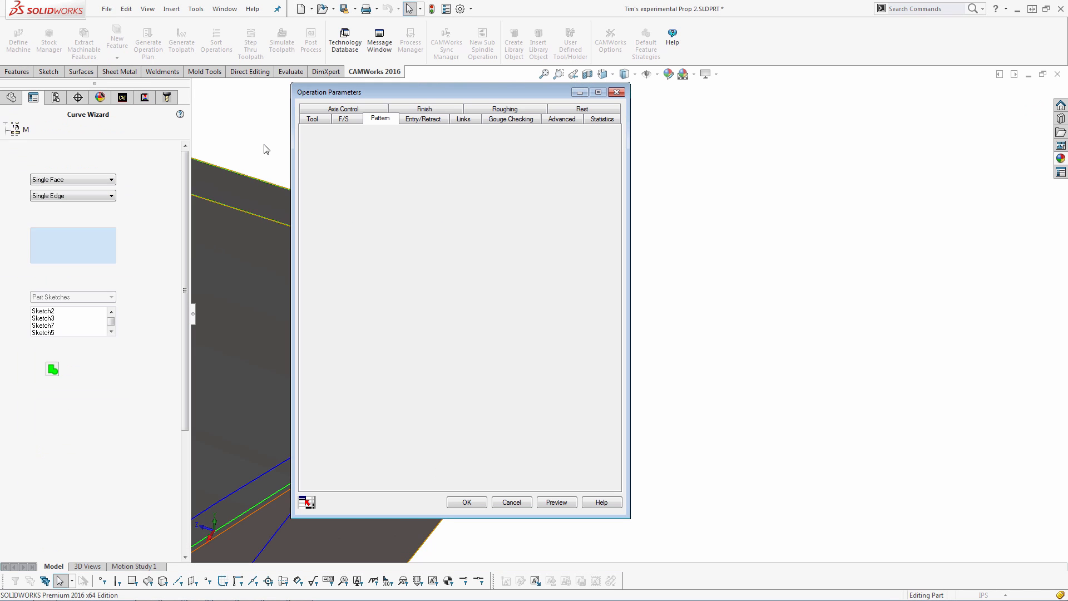
Pick the two edges at the blade root next to the hub as the lower curve
scroll(326, 254, "up", 12)
middle_click_drag(387, 259, 415, 281, "ctrl")
scroll(485, 319, "down", 5)
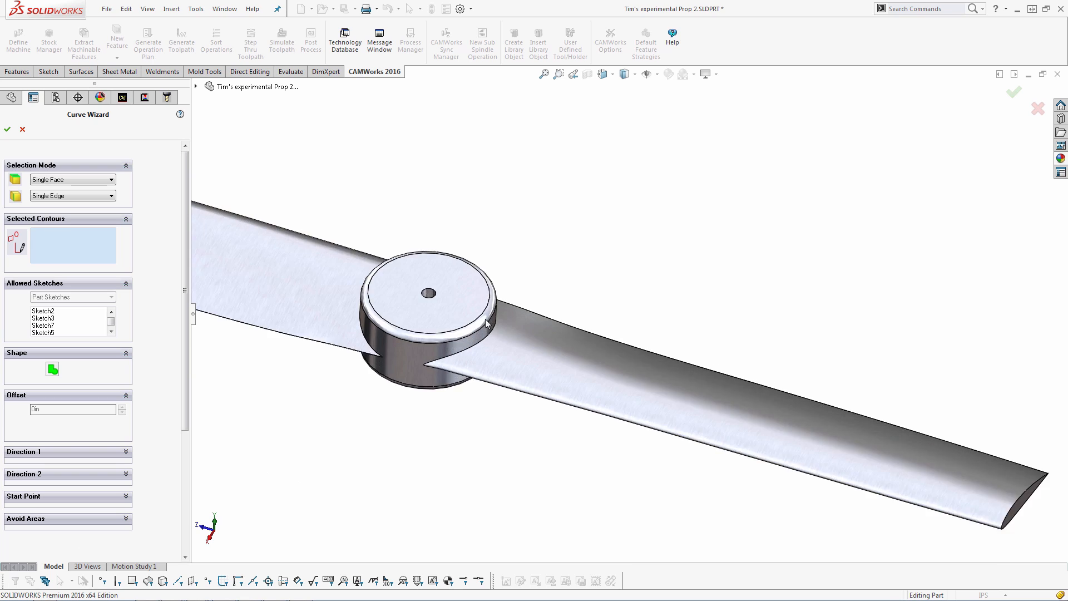
left_click(554, 369)
middle_click_drag(597, 306, 611, 253)
scroll(579, 264, "down", 10)
mouse_move(533, 305)
middle_mouse_down()
mouse_move(522, 315)
mouse_move(526, 300)
middle_mouse_up()
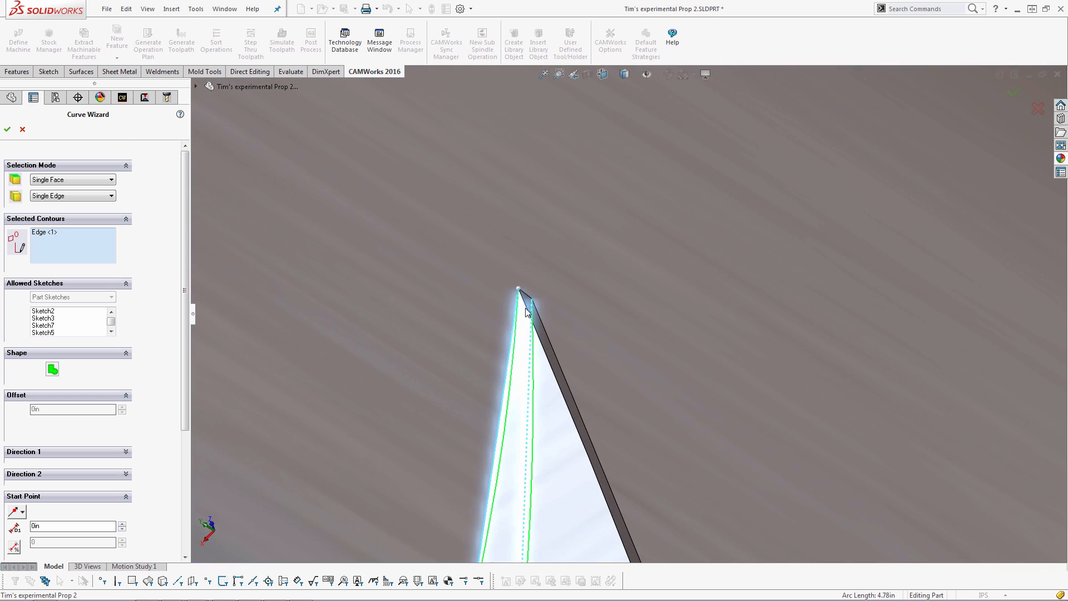
left_click(526, 293)
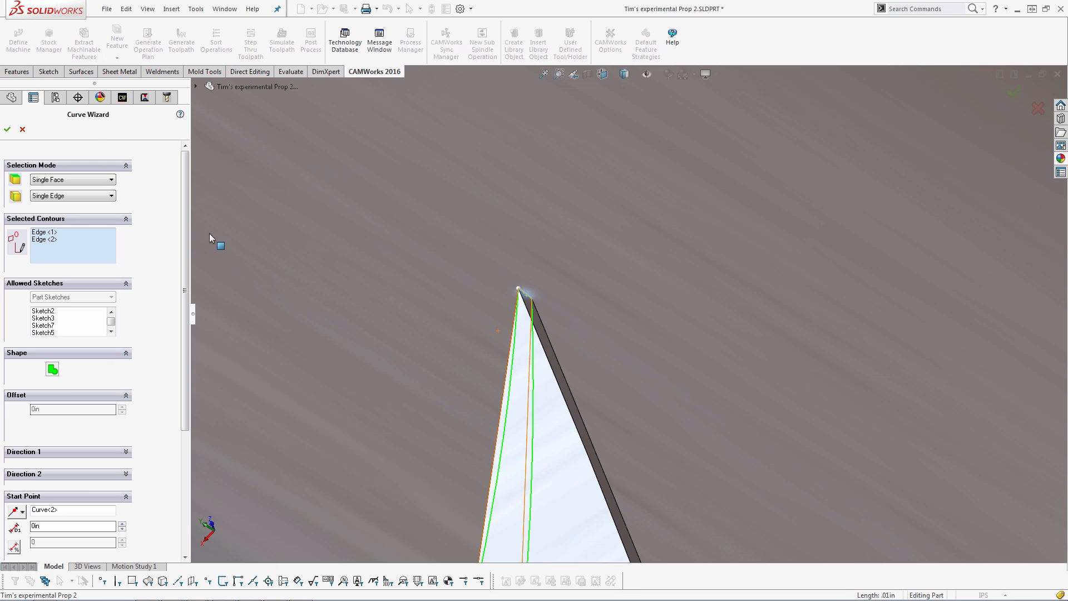
left_click(8, 130)
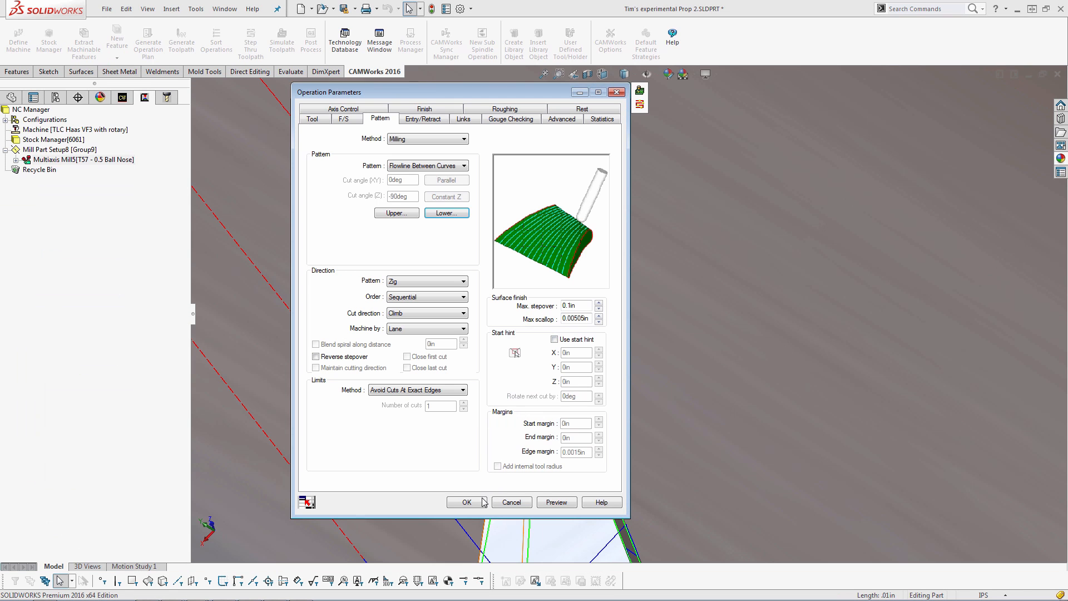
Preview the flowline toolpath and inspect it at the hub junction and along the blade tip
left_click(547, 503)
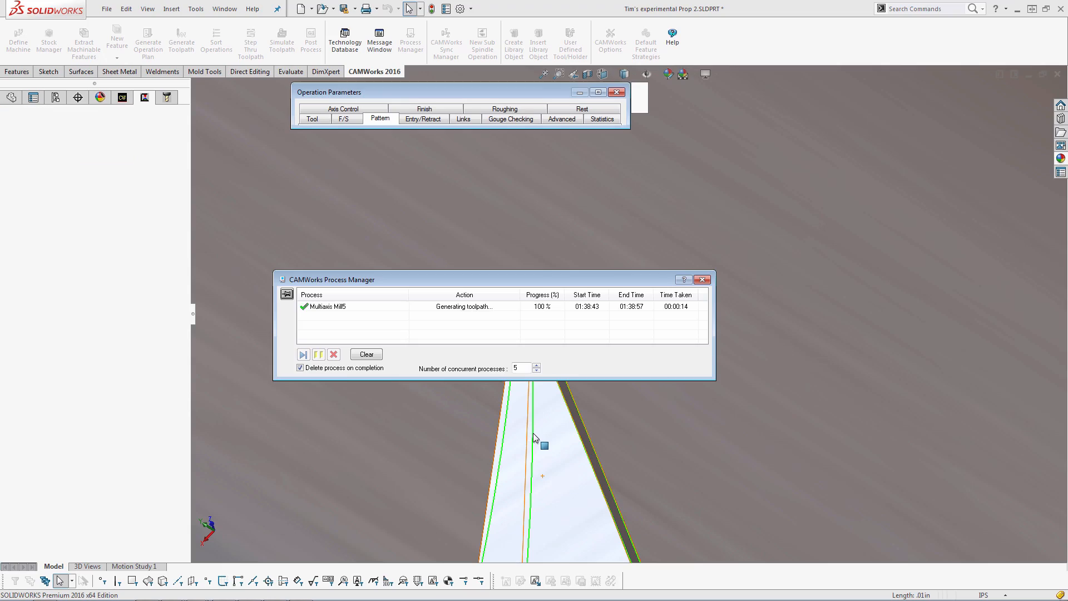
scroll(554, 446, "up", 8)
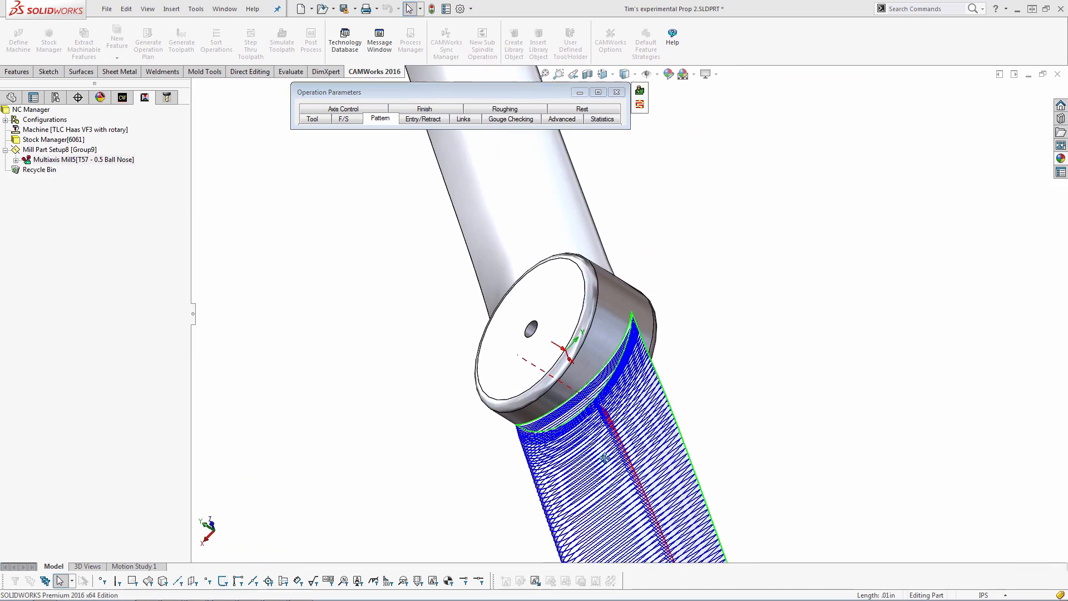
middle_click_drag(604, 458, 694, 485)
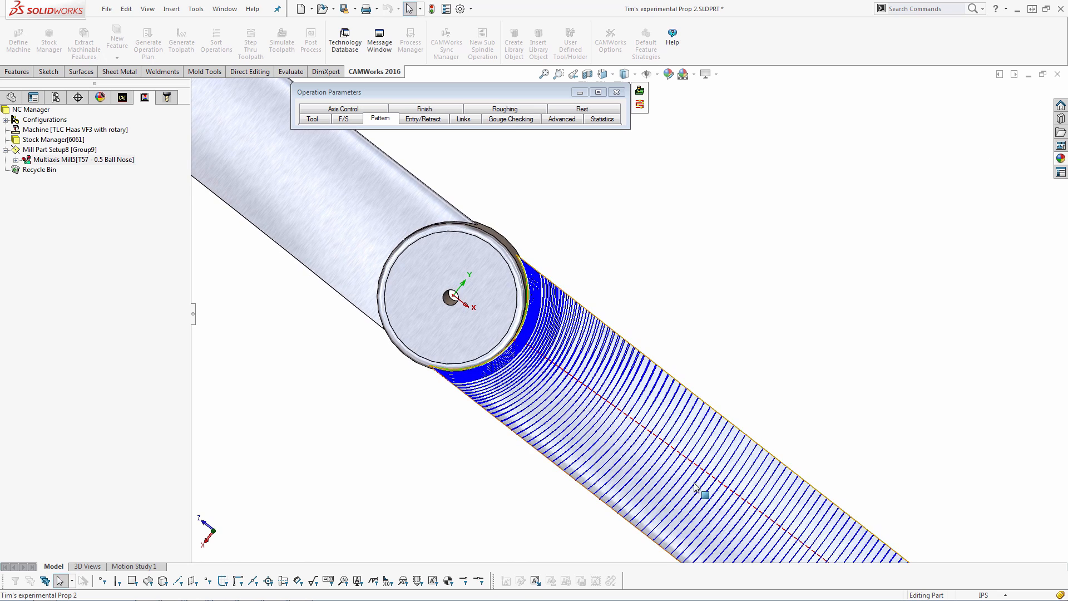
scroll(695, 487, "up", 3)
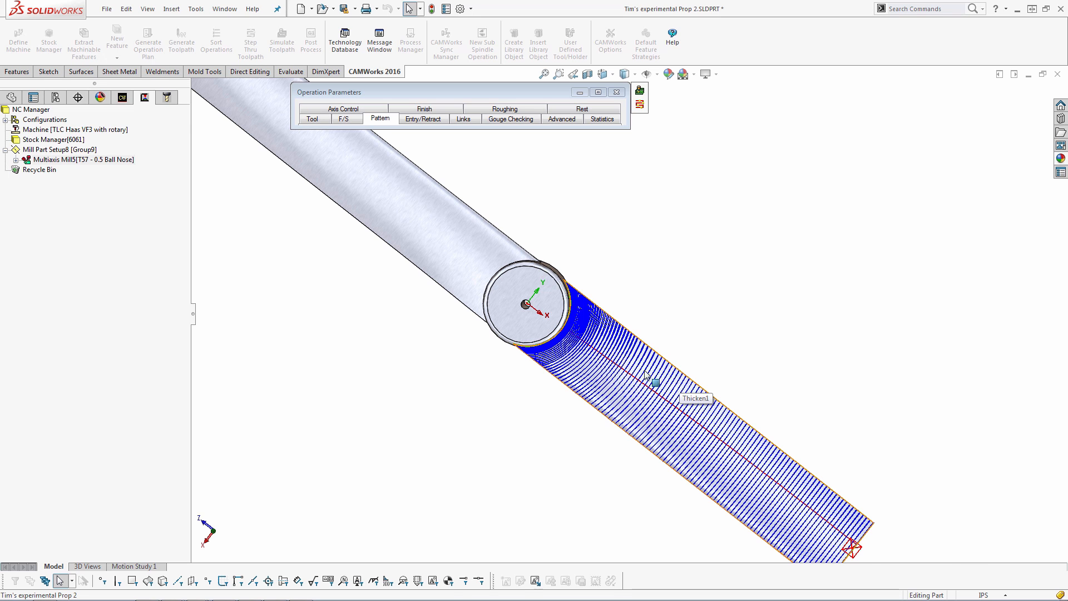
scroll(612, 339, "down", 5)
middle_click_drag(611, 338, 745, 329)
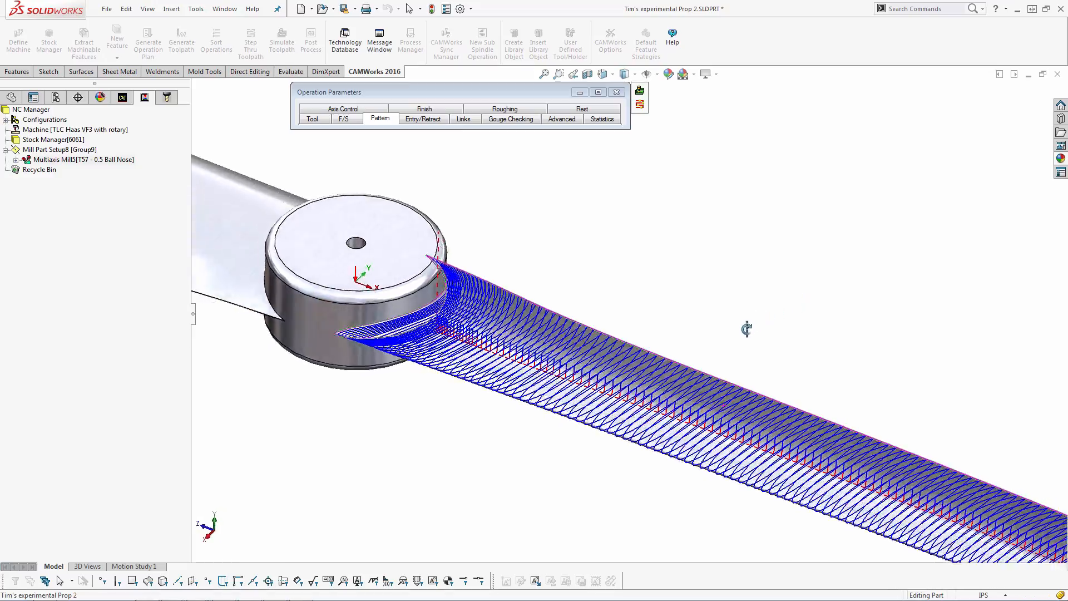
scroll(746, 331, "up", 3)
scroll(895, 473, "down", 9)
middle_click_drag(876, 402, 884, 291)
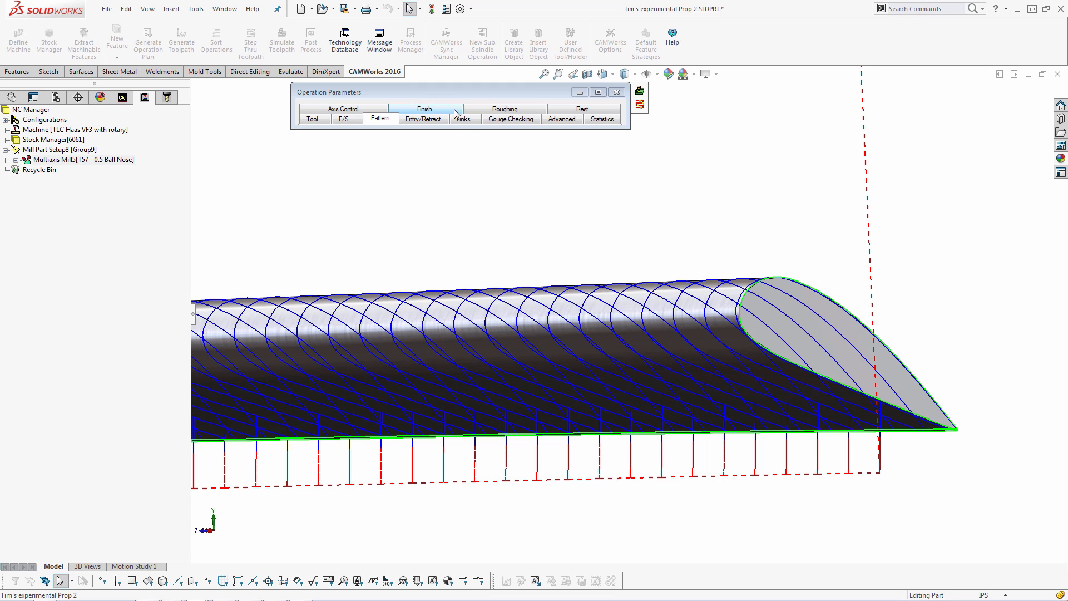
Set the link type for gaps and stepovers within the link threshold to Follow Surfaces, then preview the toolpath
left_click(465, 119)
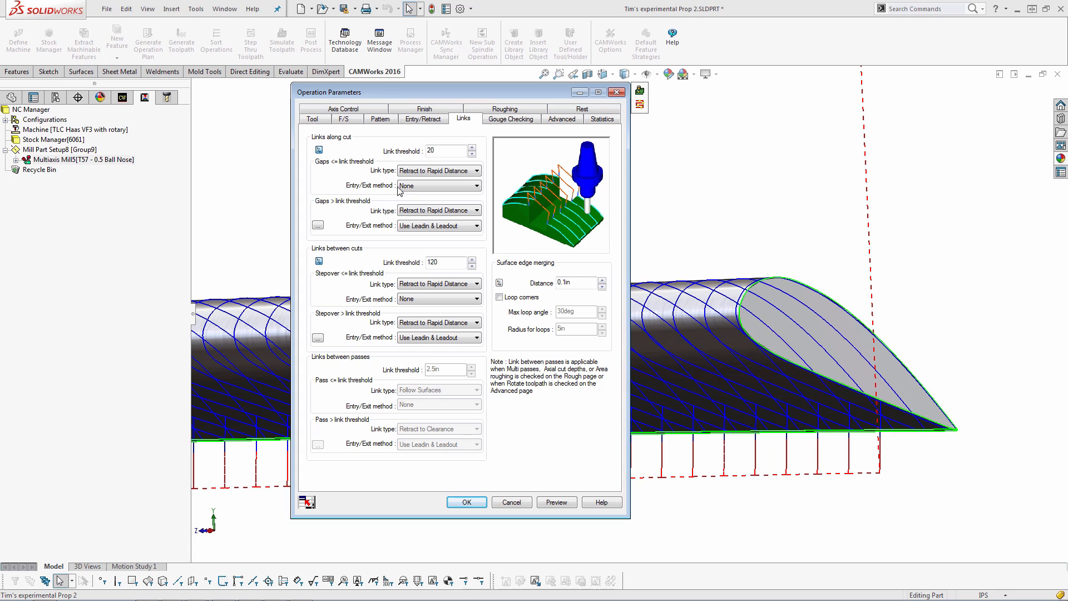
left_click(423, 286)
left_click(425, 328)
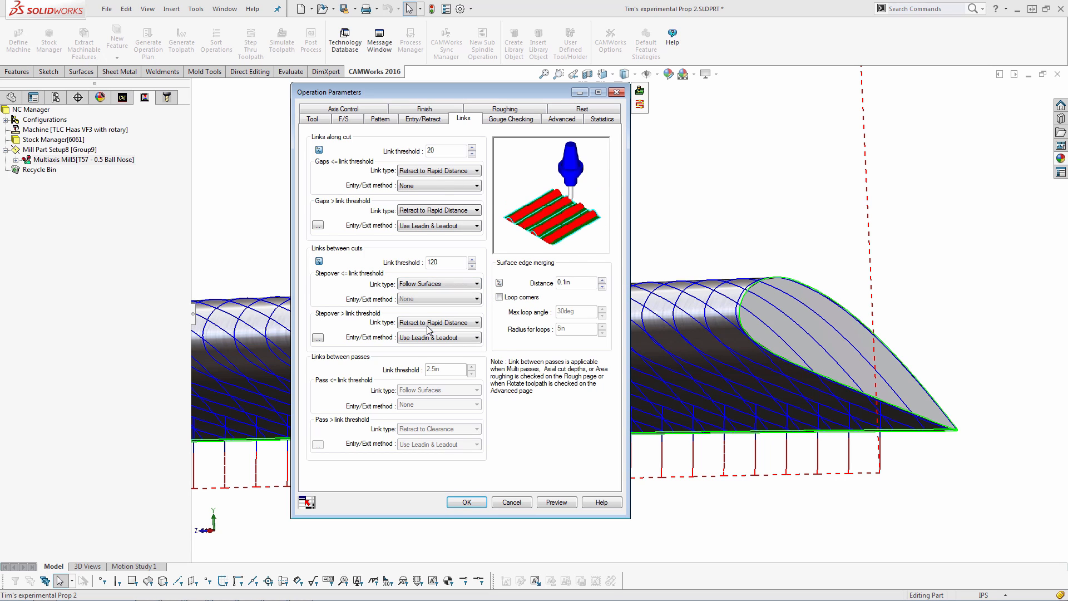
left_click(440, 173)
left_click(439, 214)
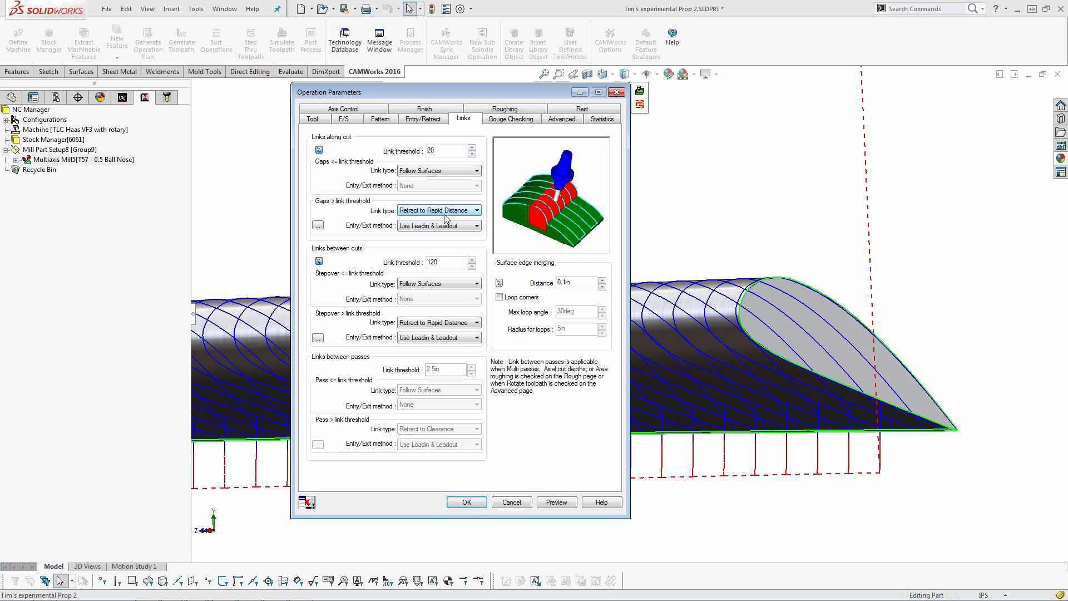
left_click(556, 502)
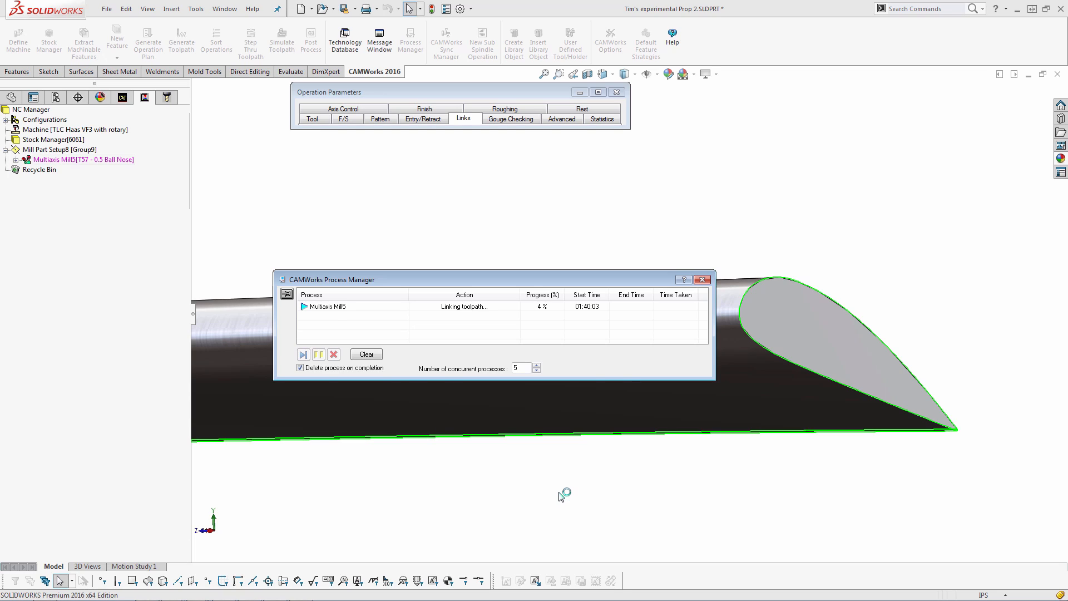
middle_click_drag(574, 381, 766, 406)
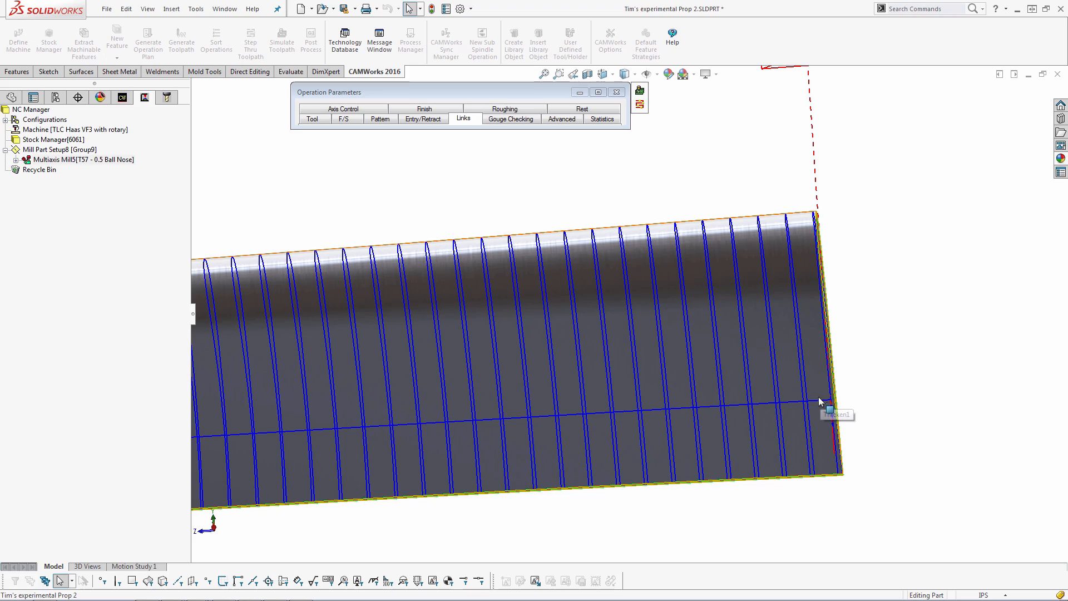
scroll(493, 285, "up", 5)
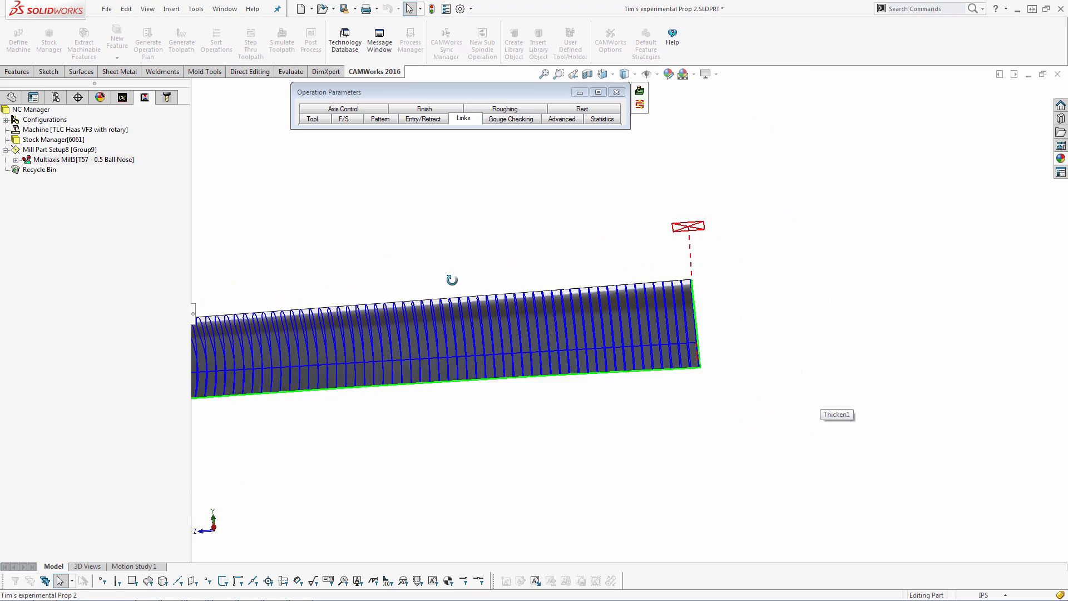
middle_click_drag(452, 280, 853, 474)
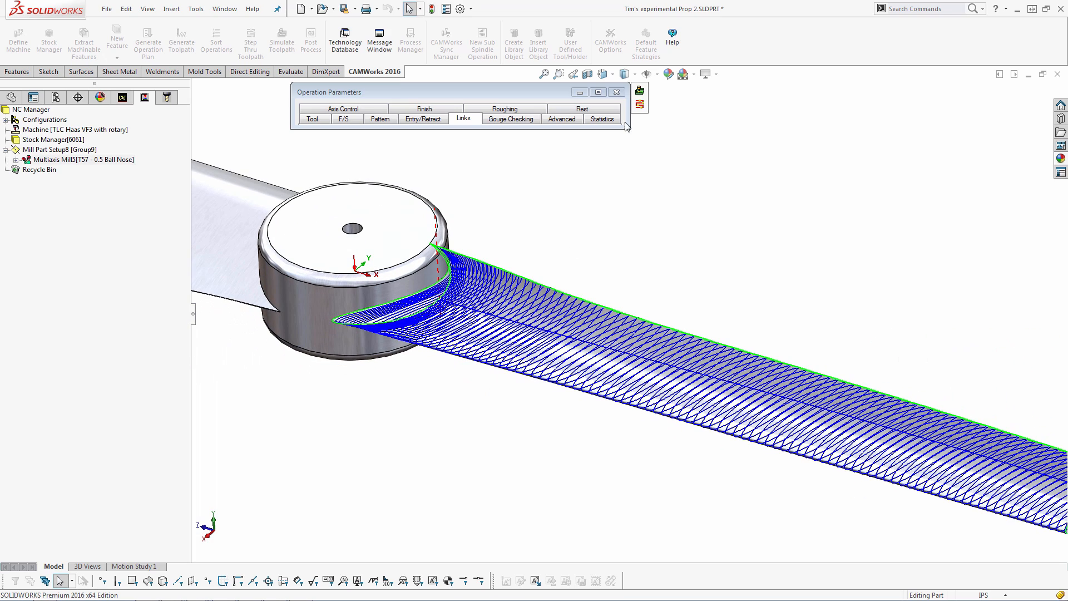
Set the clearance type to Cylinder About X and preview the toolpath
left_click(621, 90)
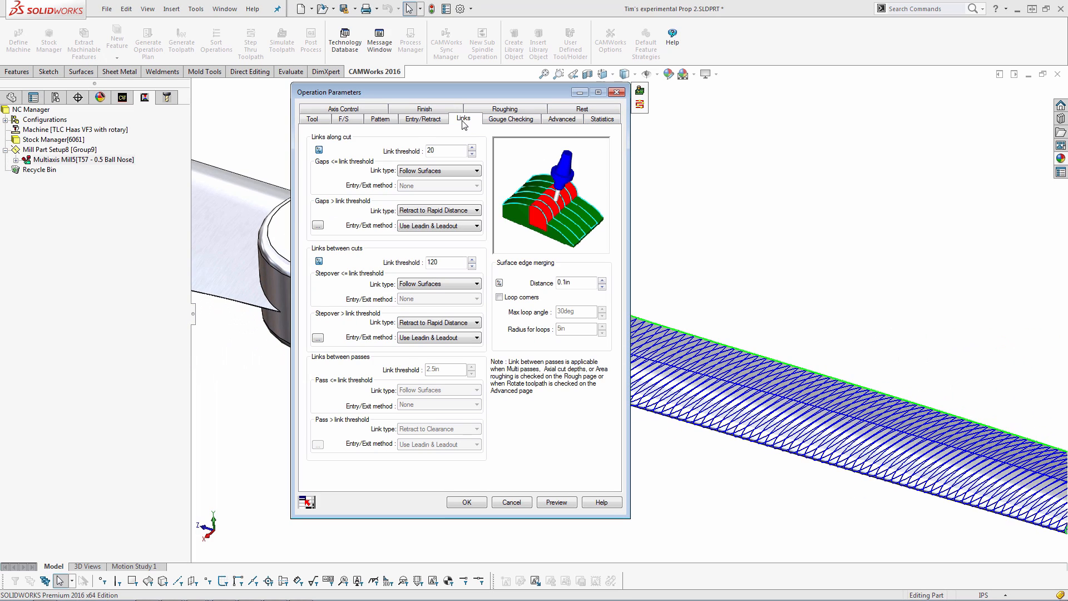
left_click(381, 120)
left_click_drag(397, 89, 170, 97)
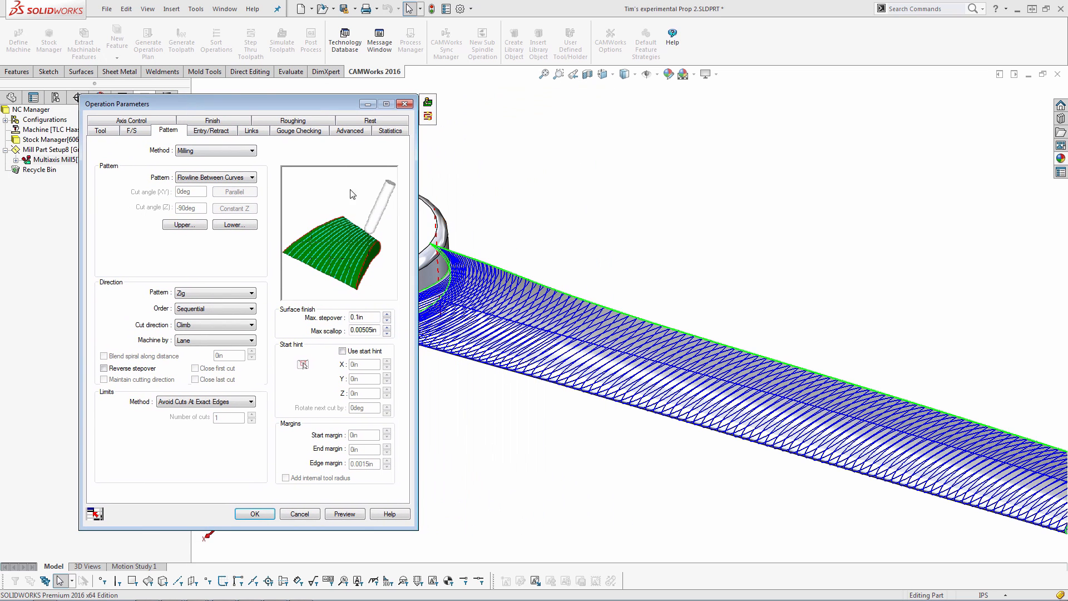
left_click(233, 132)
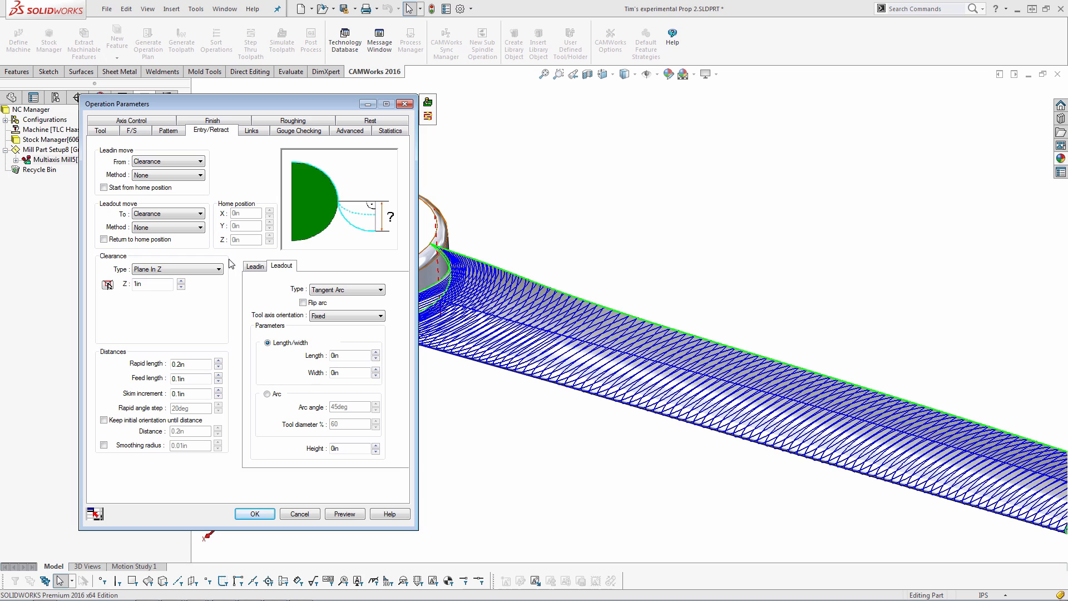
left_click(197, 272)
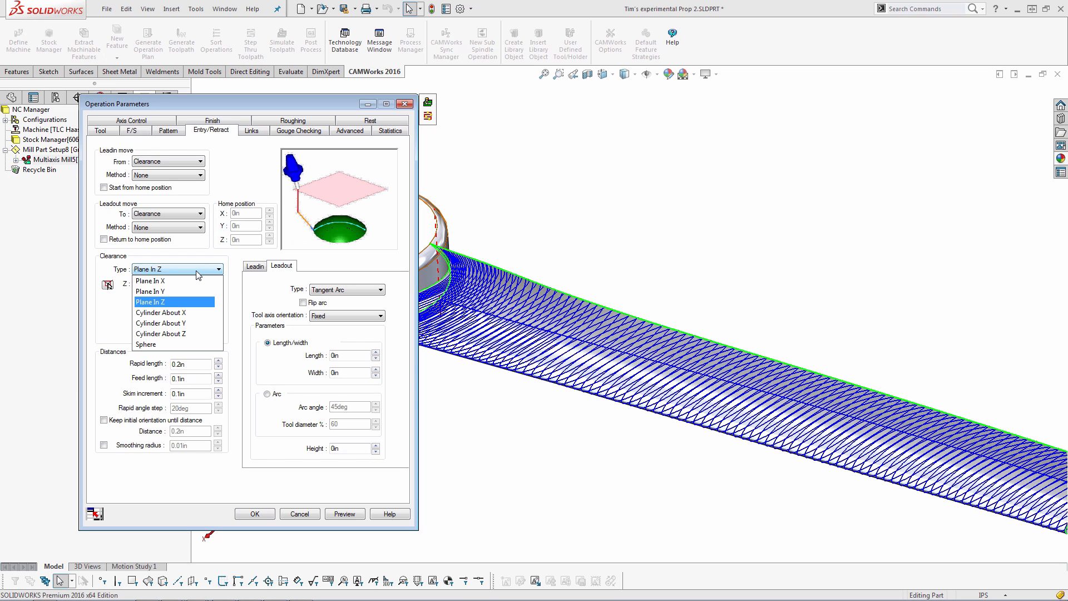
left_click(182, 316)
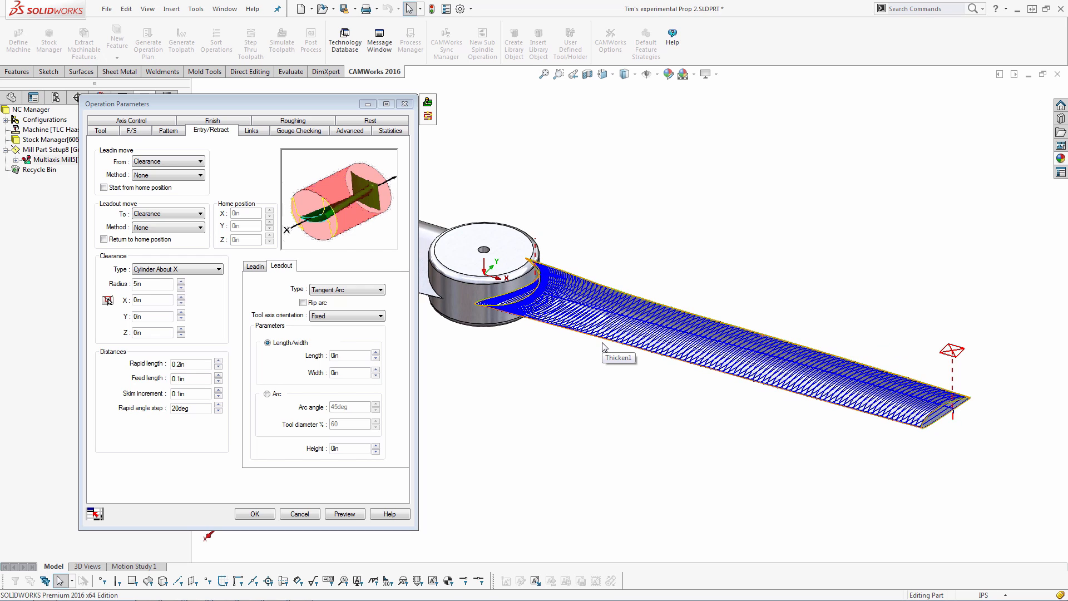
mouse_move(573, 312)
middle_mouse_down()
mouse_move(602, 262)
mouse_move(580, 303)
middle_mouse_up()
key("Escape")
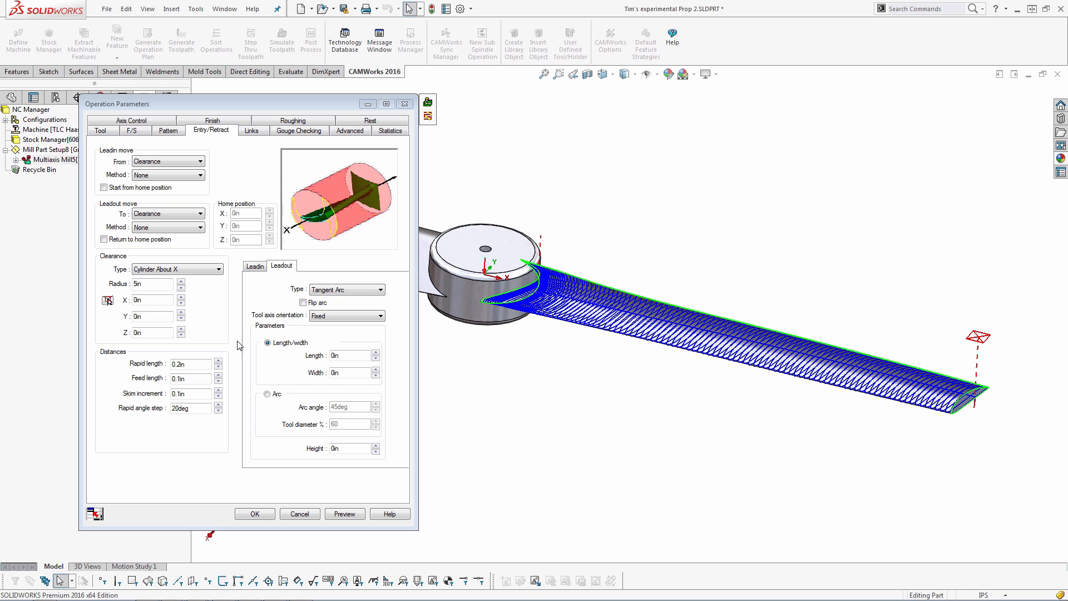
left_click(354, 515)
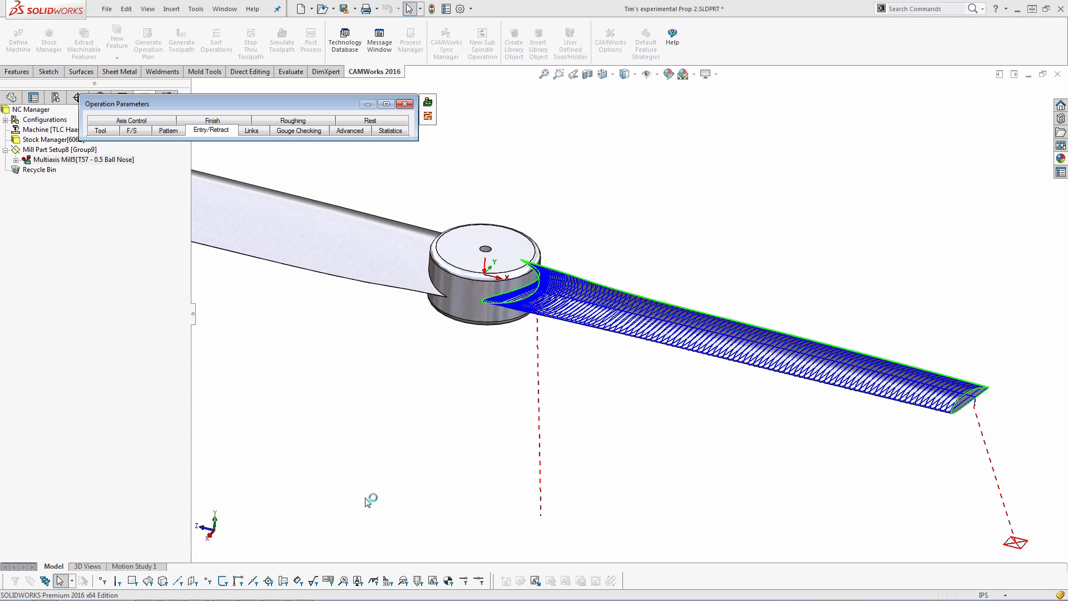
middle_click_drag(569, 307, 566, 308)
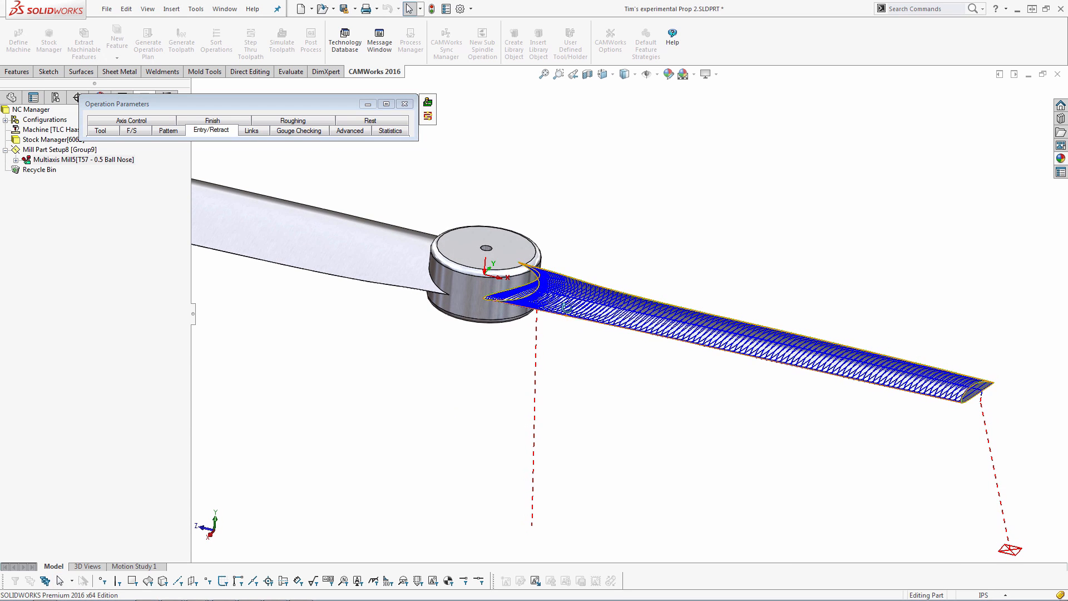
scroll(568, 323, "up", 1)
scroll(568, 323, "down", 1)
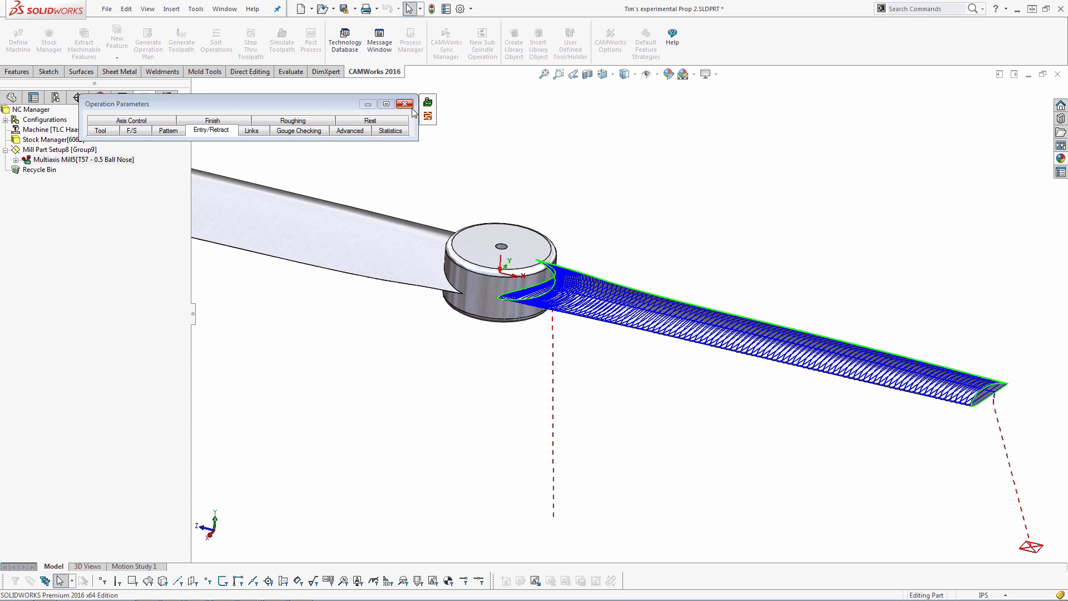
Set the direction pattern to Zigzag
left_click(346, 102)
left_click(168, 130)
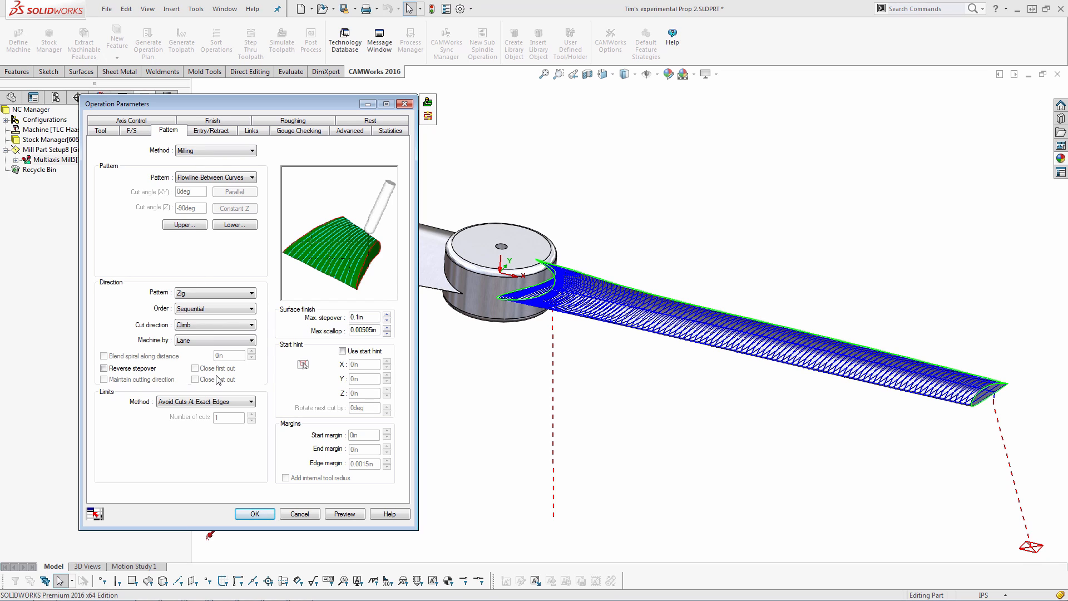
left_click(242, 293)
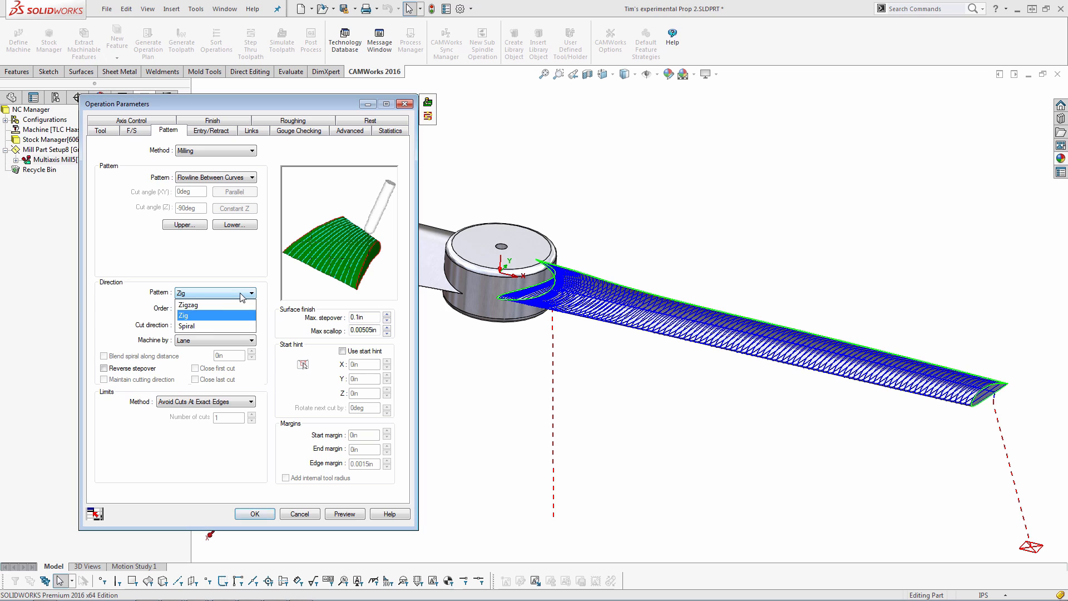
left_click(224, 303)
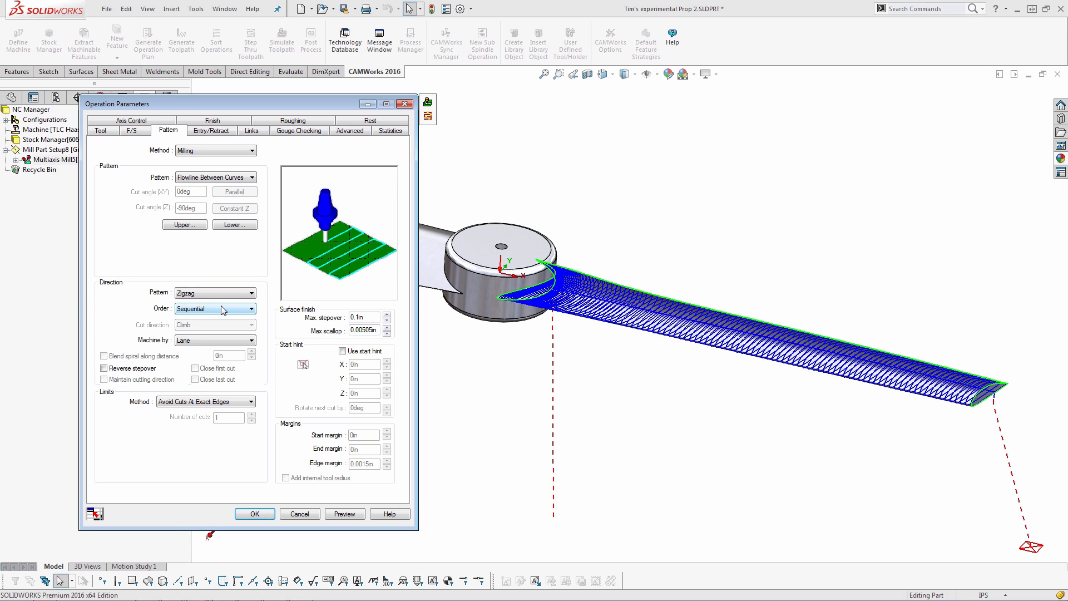
Inspect the zigzag toolpath around the hub junction and along the blade tip
left_click(223, 305)
left_click(223, 306)
scroll(545, 301, "down", 10)
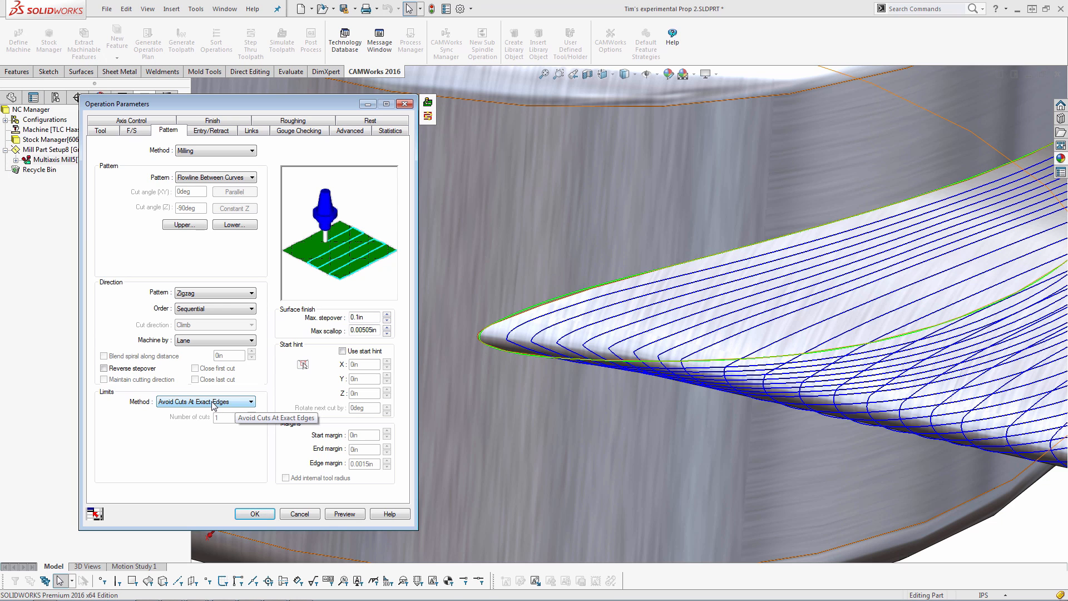
scroll(651, 361, "up", 3)
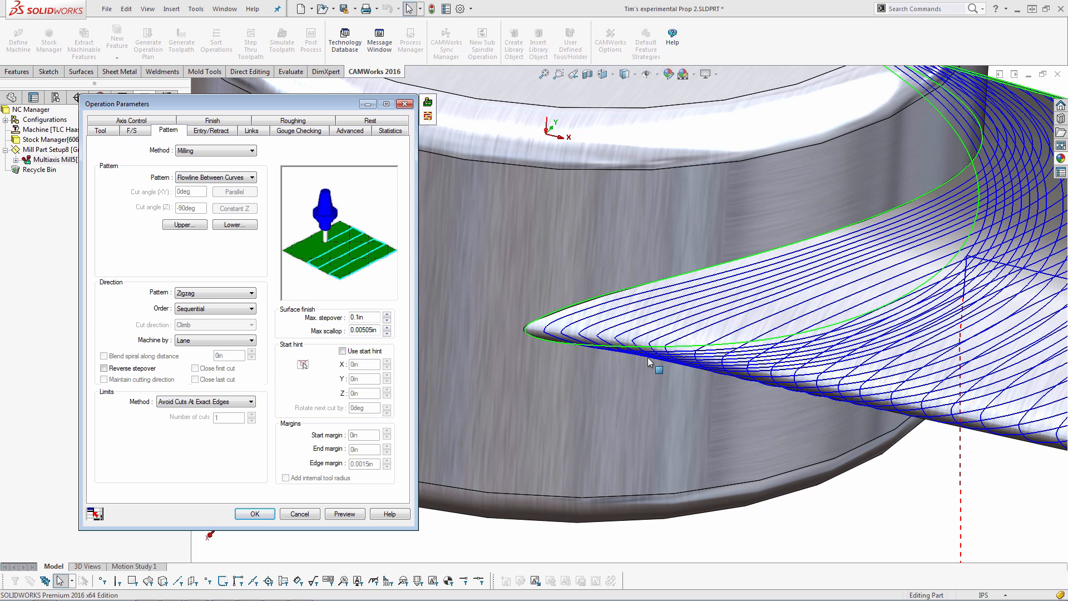
scroll(650, 361, "up", 8)
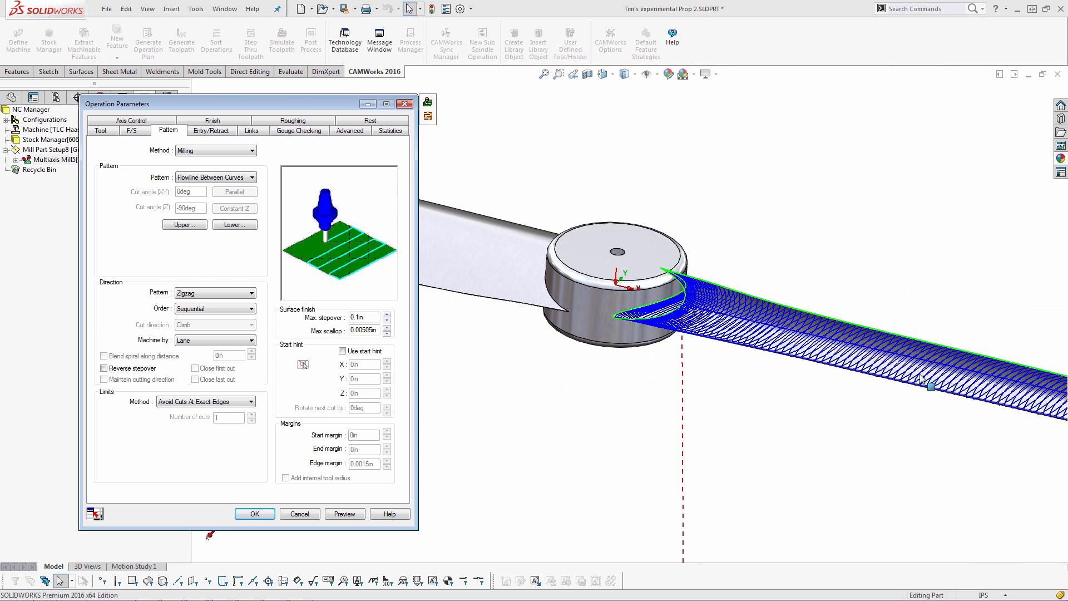
scroll(873, 380, "down", 10)
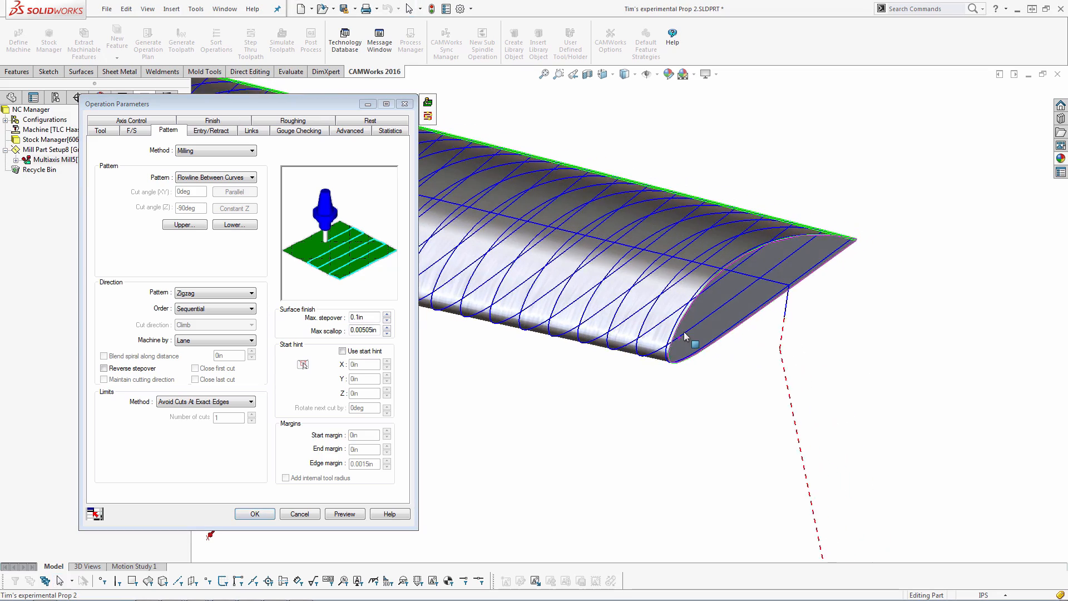
scroll(658, 328, "up", 5)
middle_click_drag(630, 316, 894, 434, "ctrl")
Set the limits method to Start and End At Exact Surface Edges with an end margin of 0.25 in
left_click(243, 401)
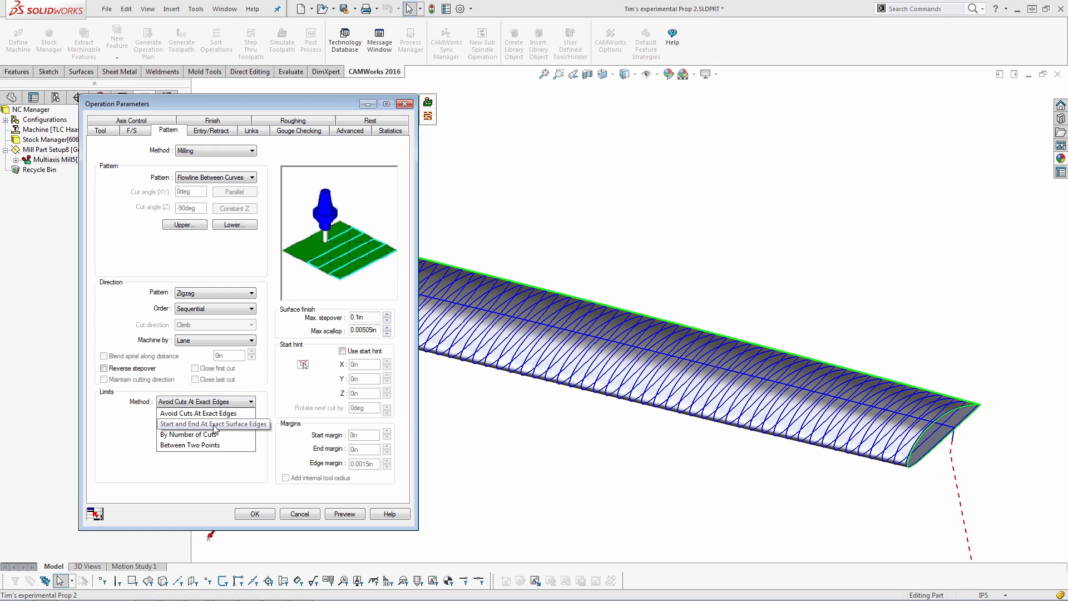
left_click(214, 425)
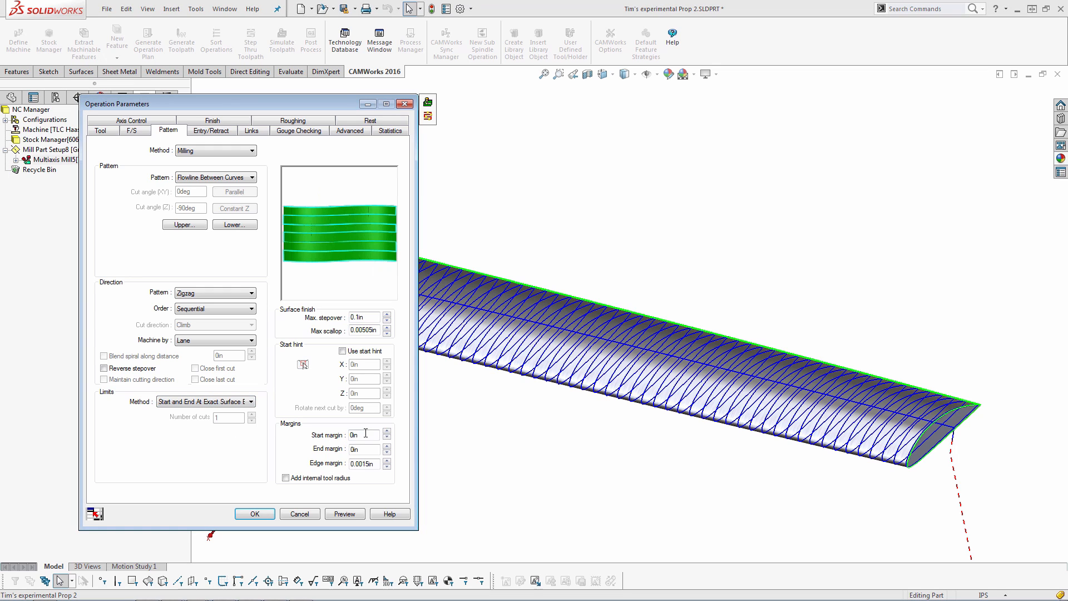
left_click_drag(348, 438, 344, 439)
left_click_drag(362, 453, 338, 454)
left_click(100, 130)
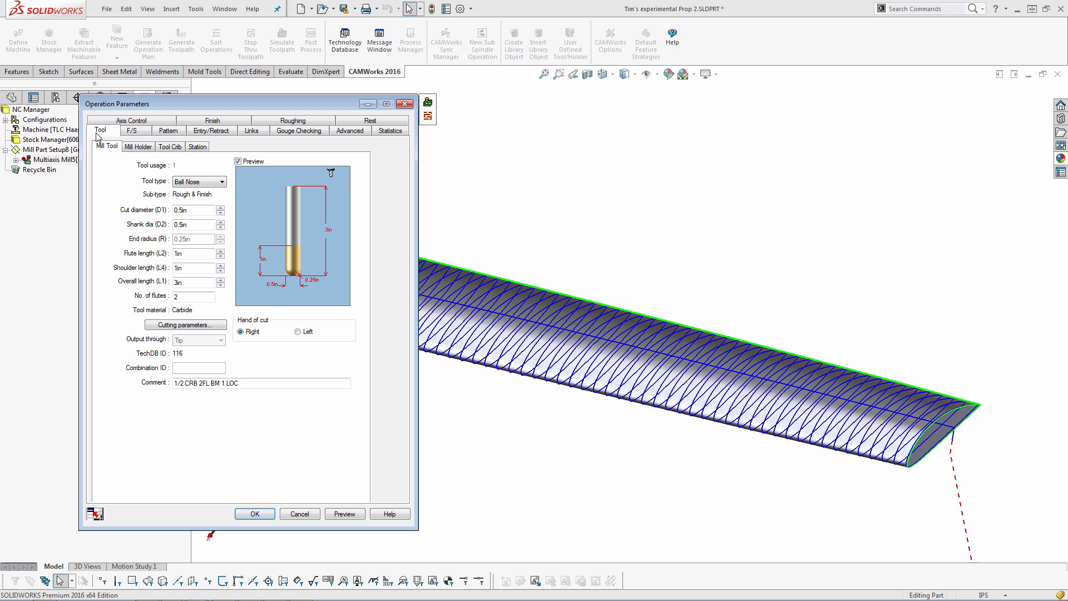
left_click(164, 148)
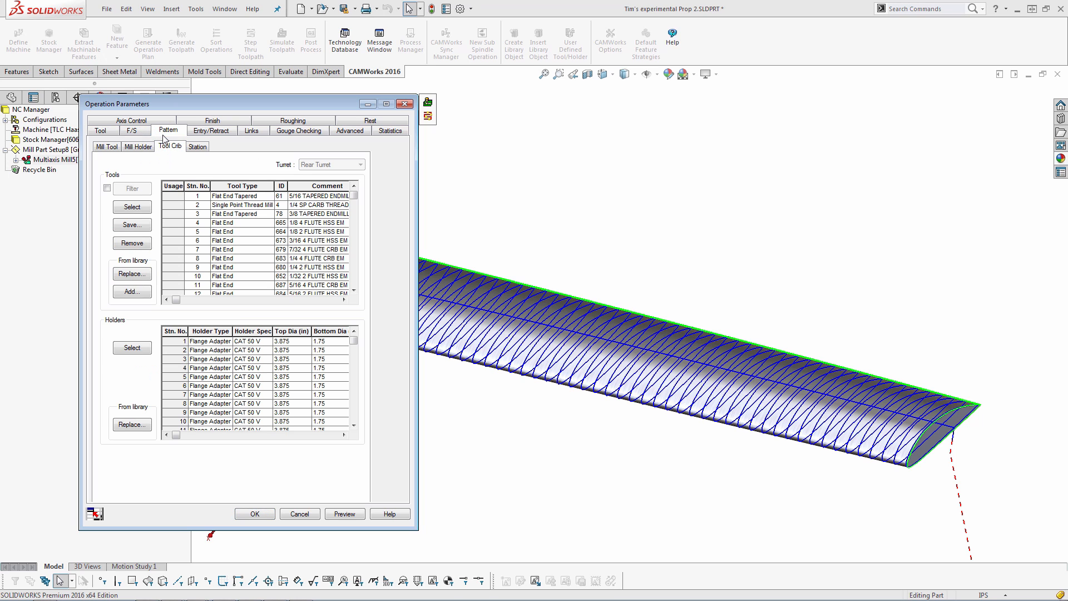
left_click(168, 130)
double_click(353, 450)
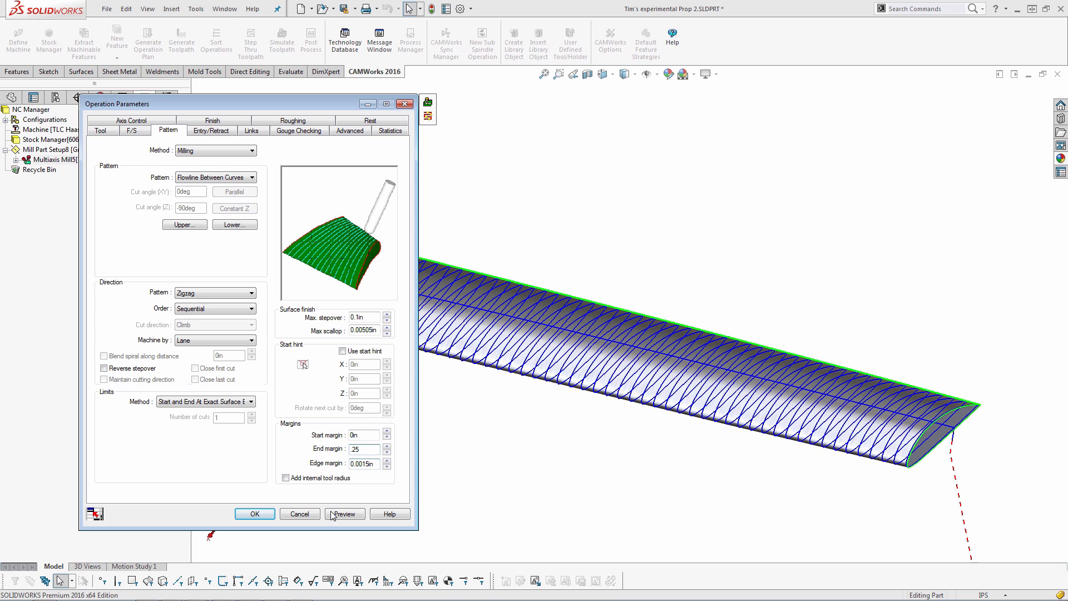
Switch the limits method to By Number of Cuts and inspect the toolpath at the hub junction
left_click(245, 402)
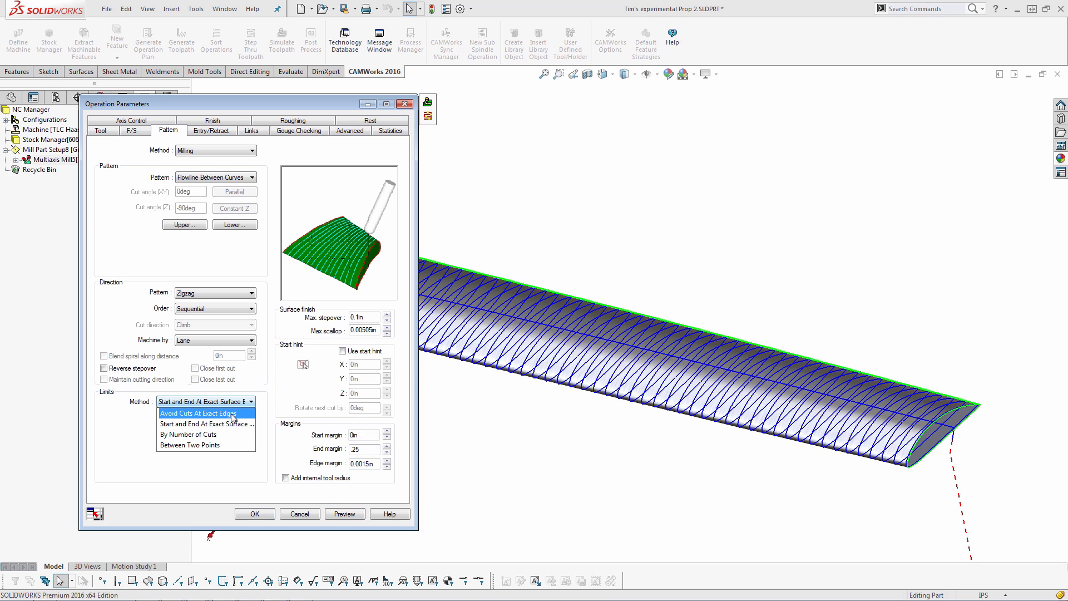
left_click(212, 439)
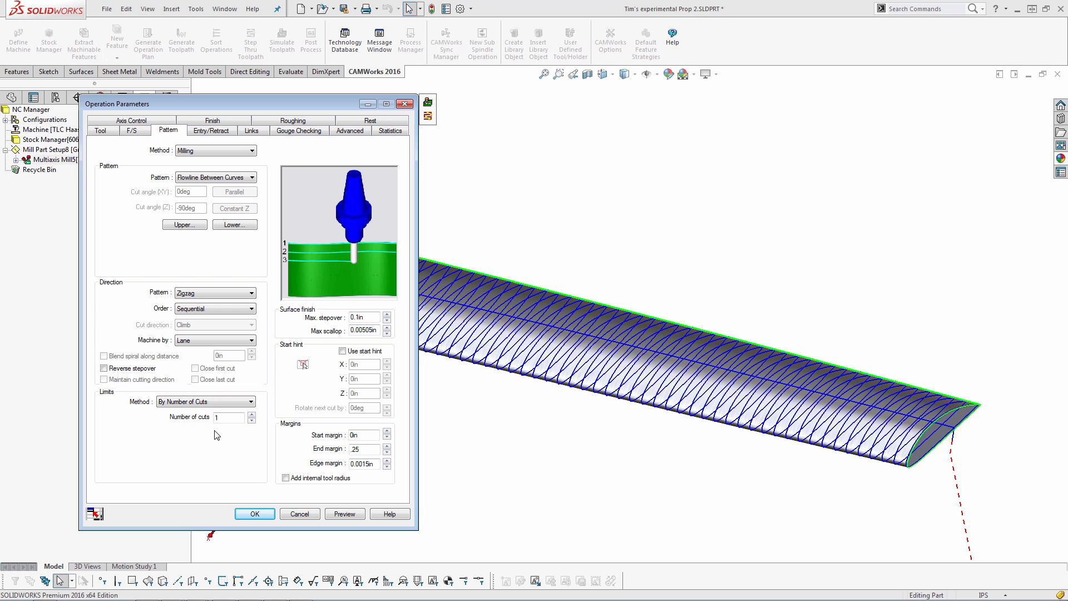
scroll(952, 453, "down", 3)
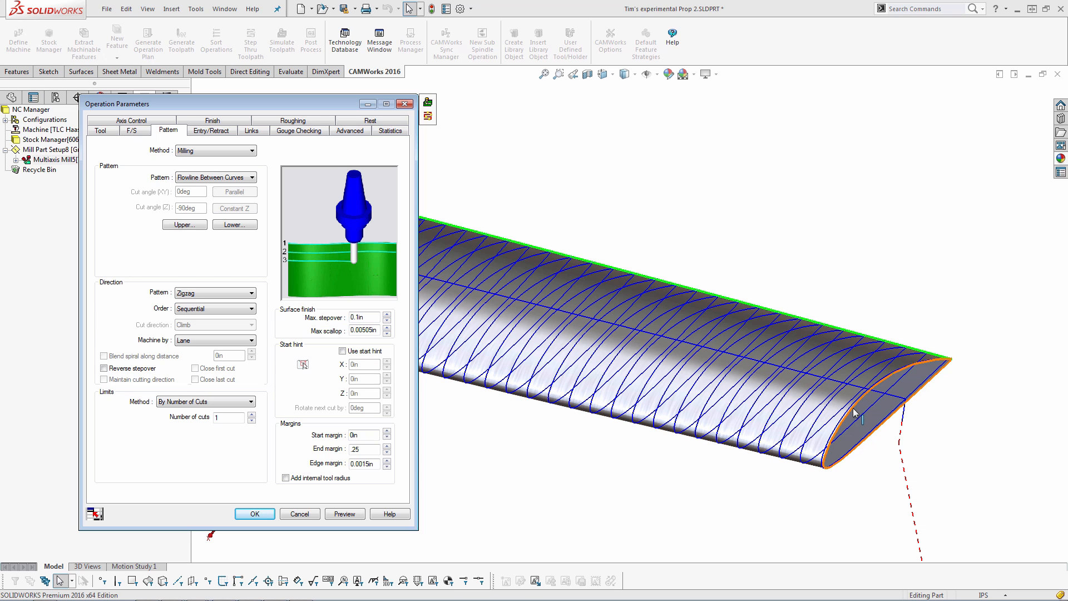
scroll(669, 319, "up", 6)
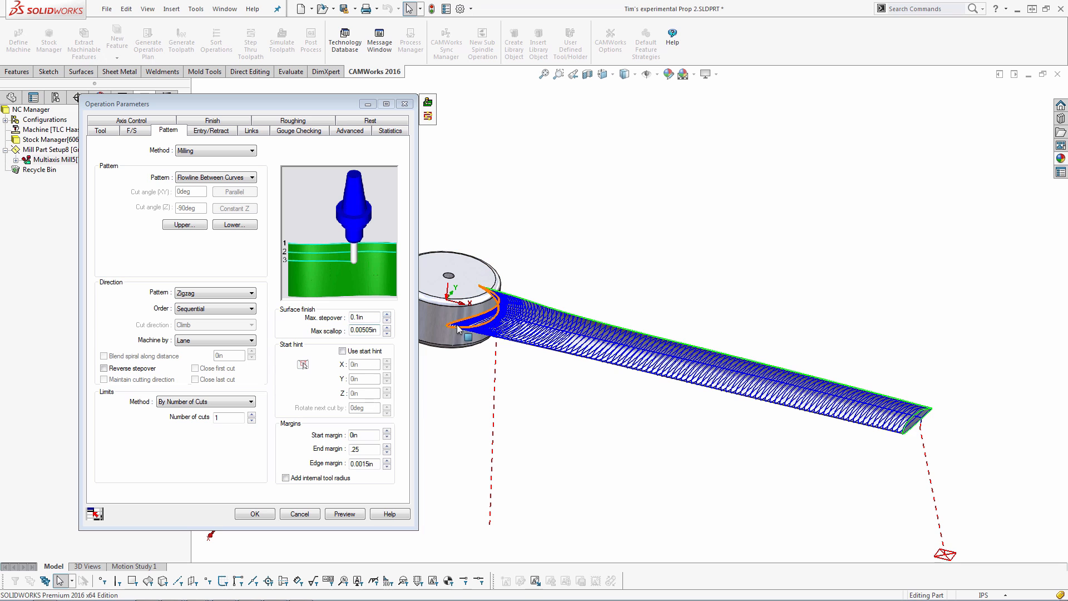
scroll(541, 316, "down", 5)
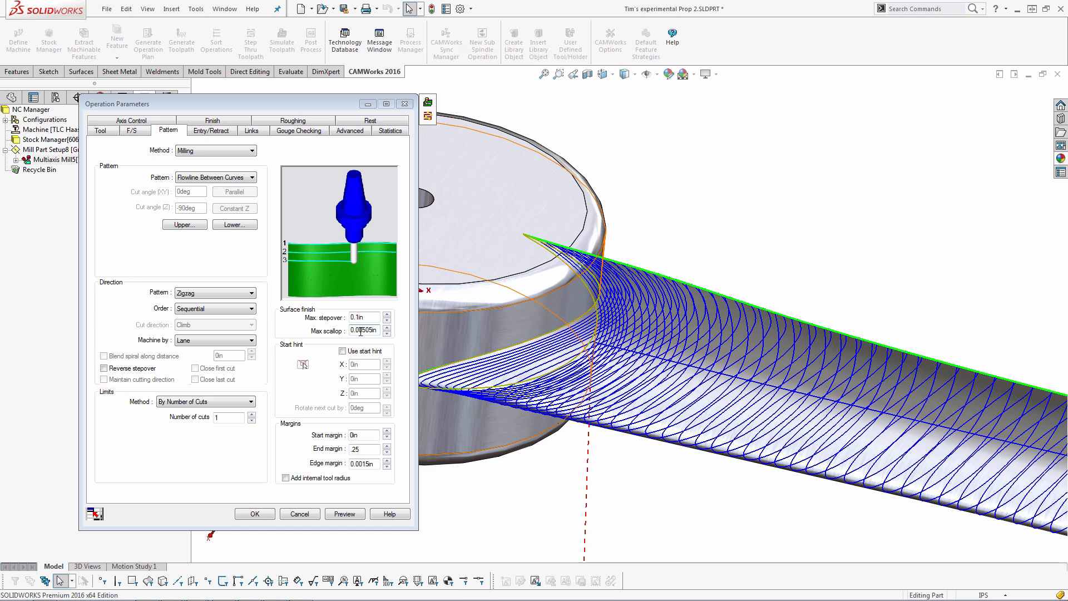
left_click_drag(362, 330, 380, 329)
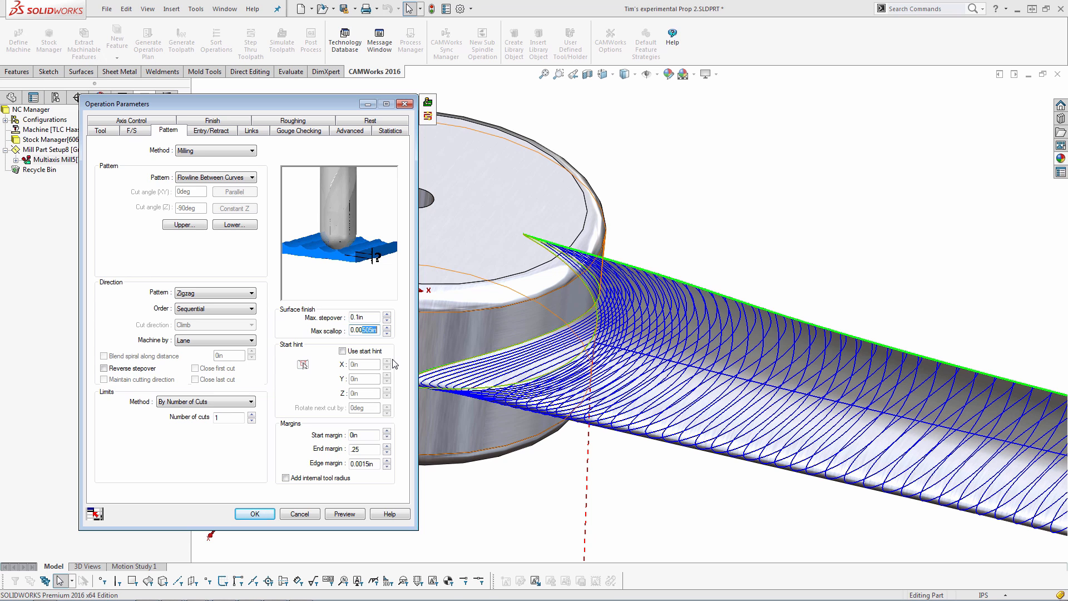
scroll(711, 356, "up", 9)
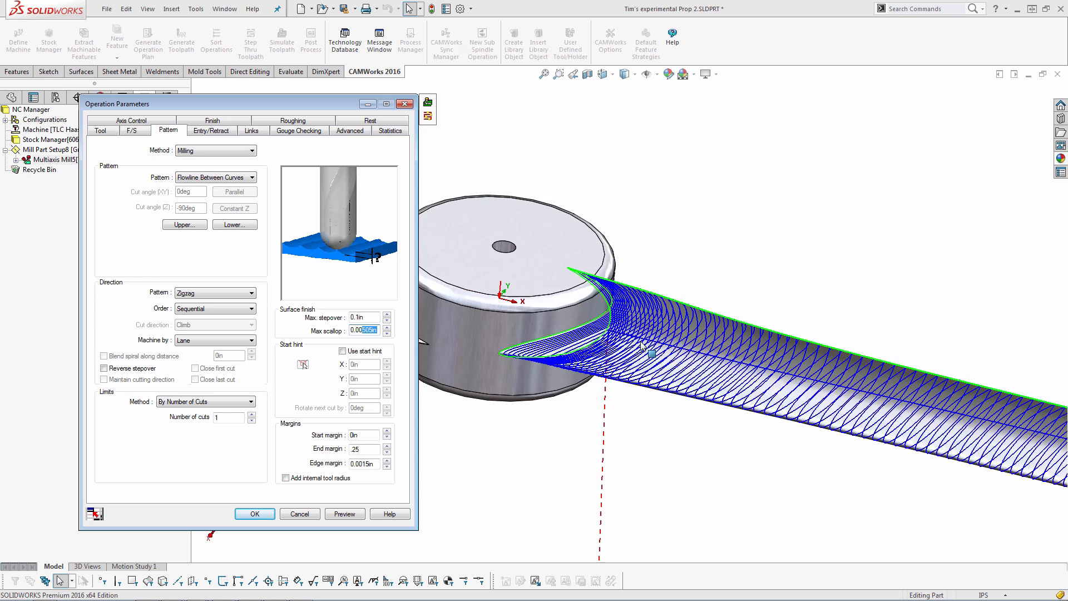
middle_click_drag(776, 347, 733, 358, "ctrl")
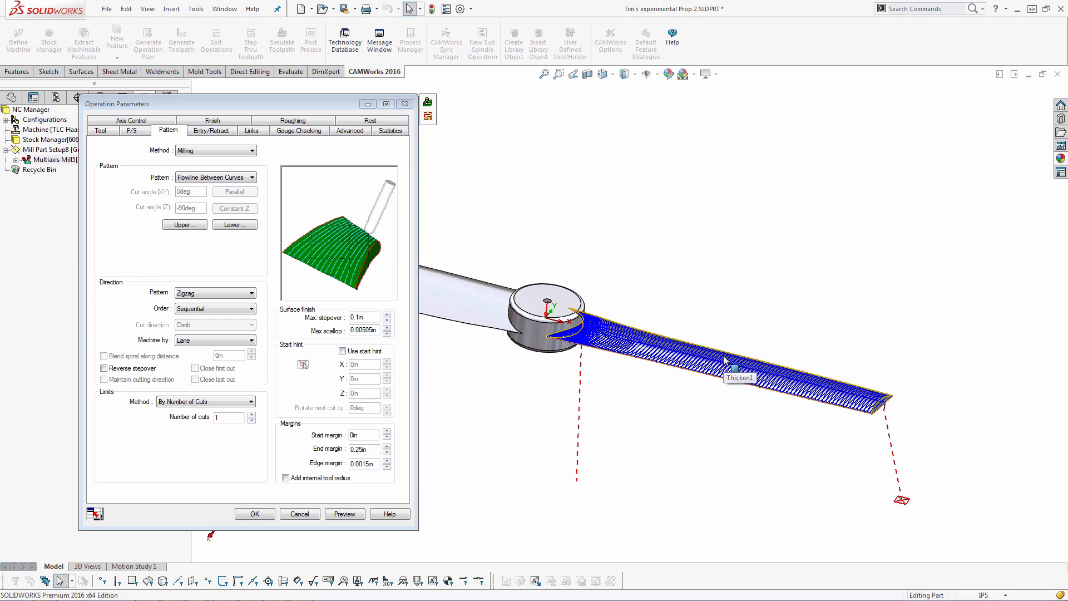
left_click(724, 361)
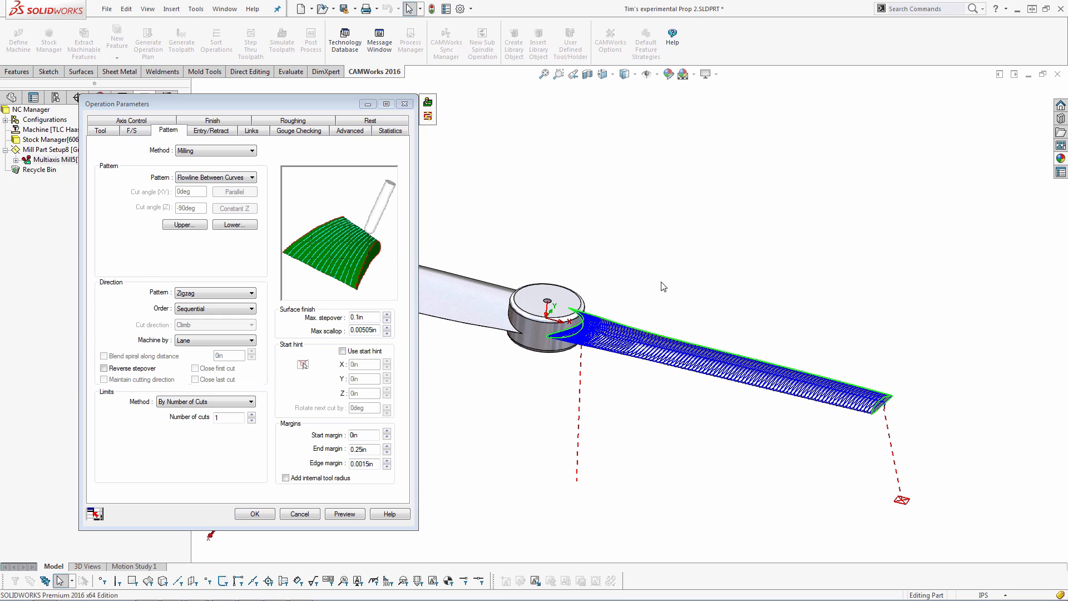
Enable roughing multi passes with 2 roughing passes spaced 0.10 in
left_click(307, 125)
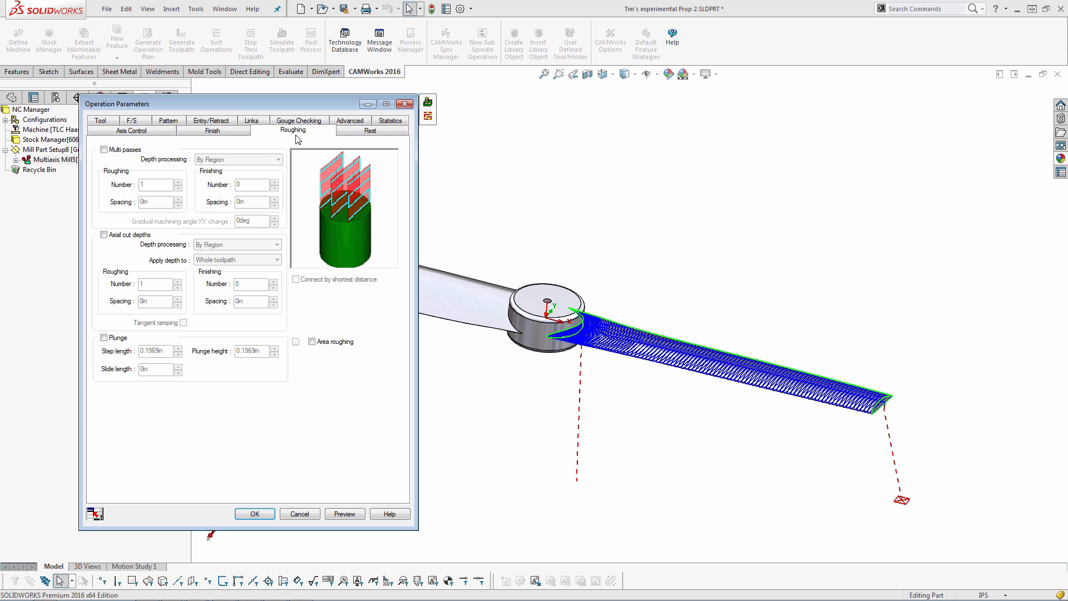
left_click(104, 149)
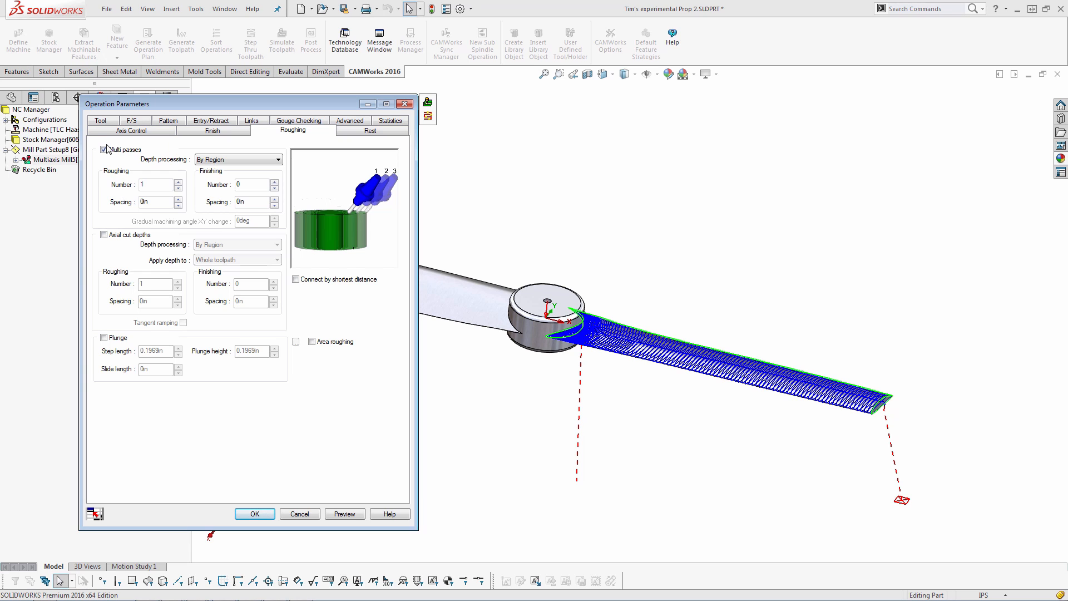
left_click(178, 182)
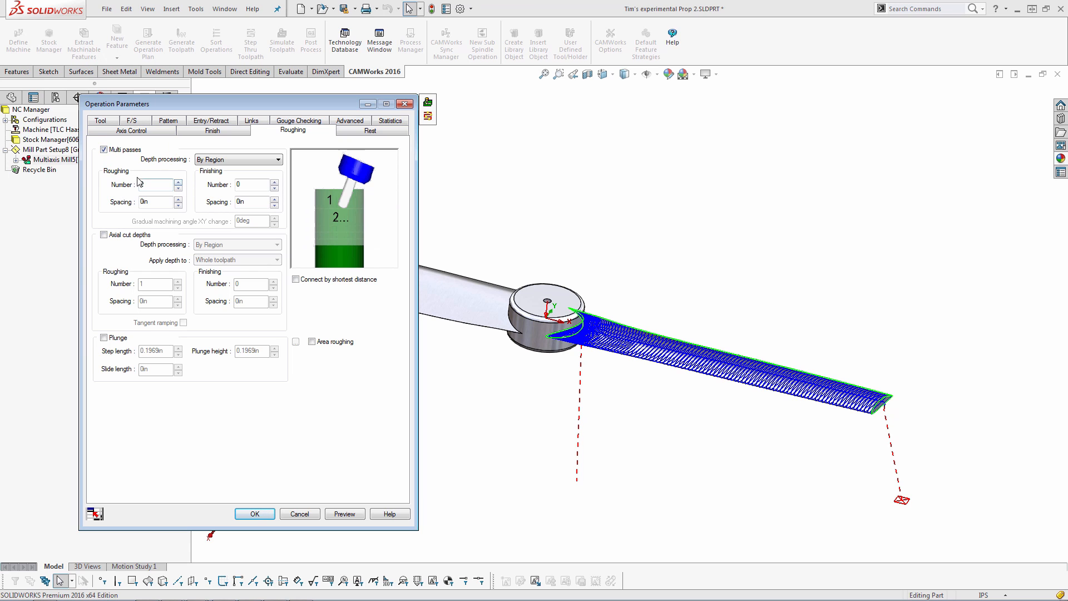
double_click(153, 201)
type(".10")
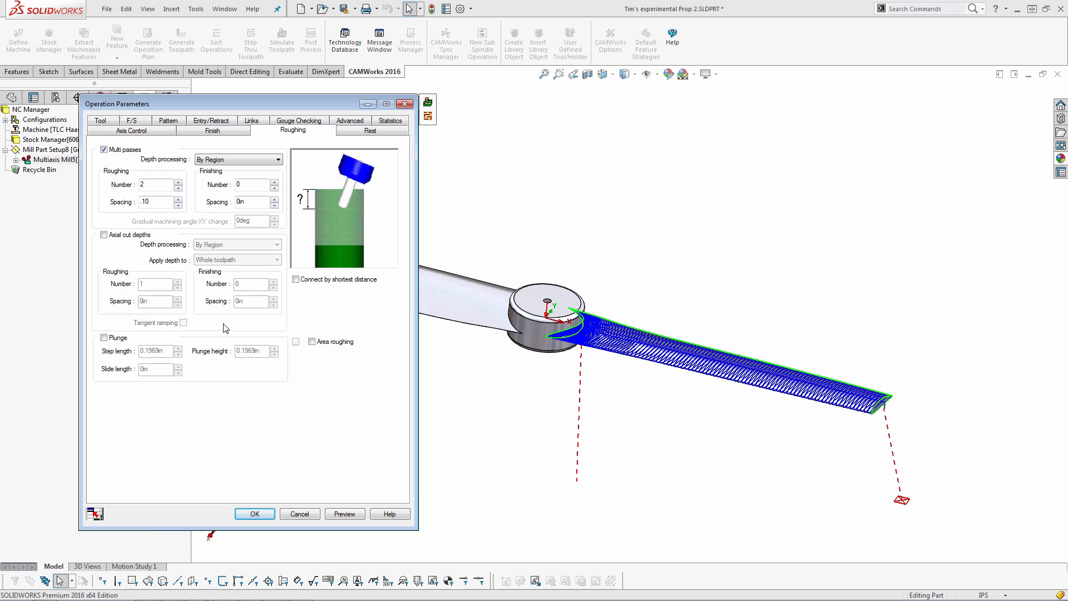